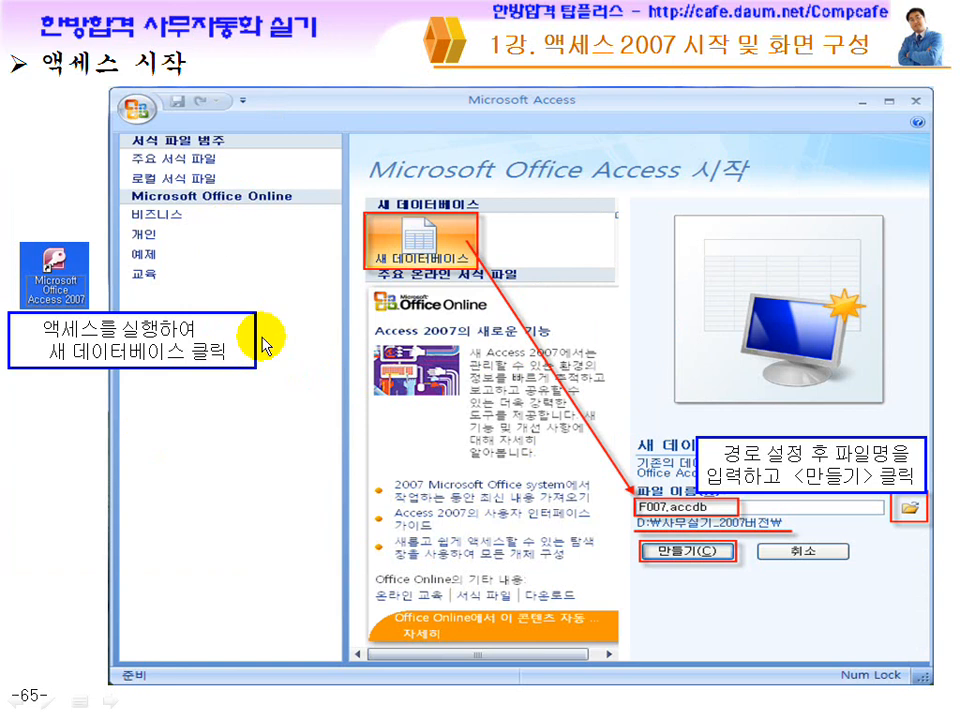
Browse the Start menu's Microsoft Office programs, then go to the desktop and select the Access 2007 shortcut
key("super")
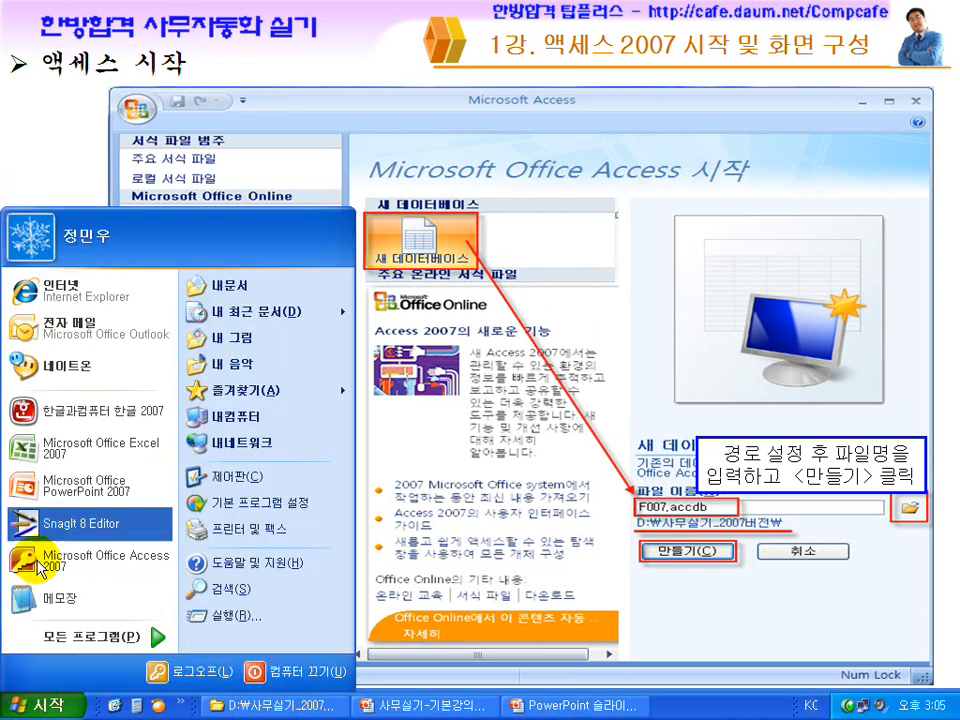
left_click(88, 650)
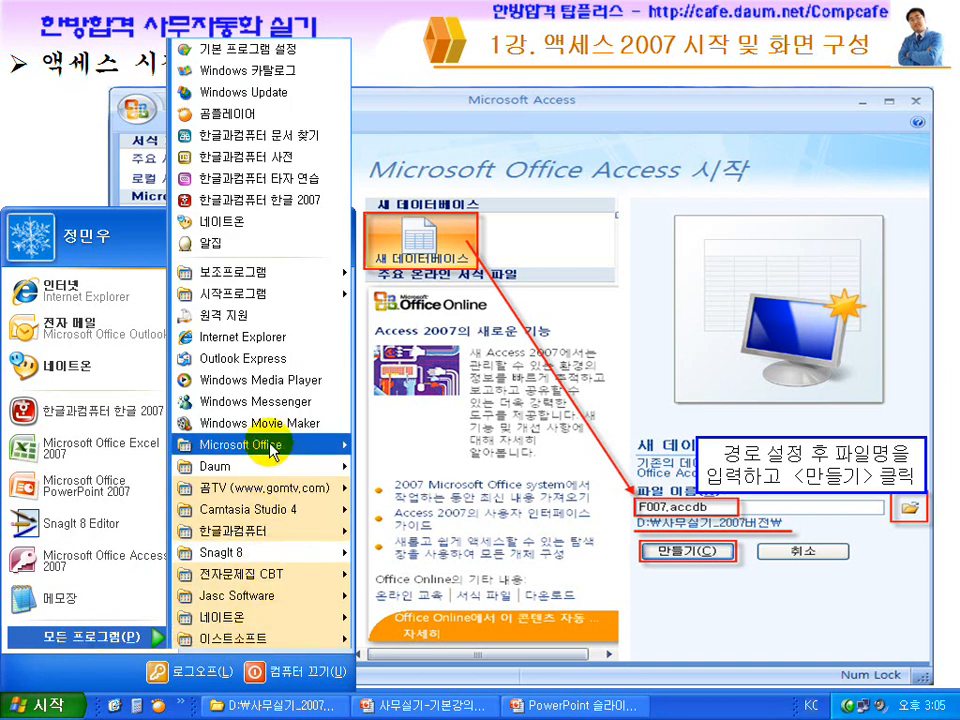
mouse_move(272, 452)
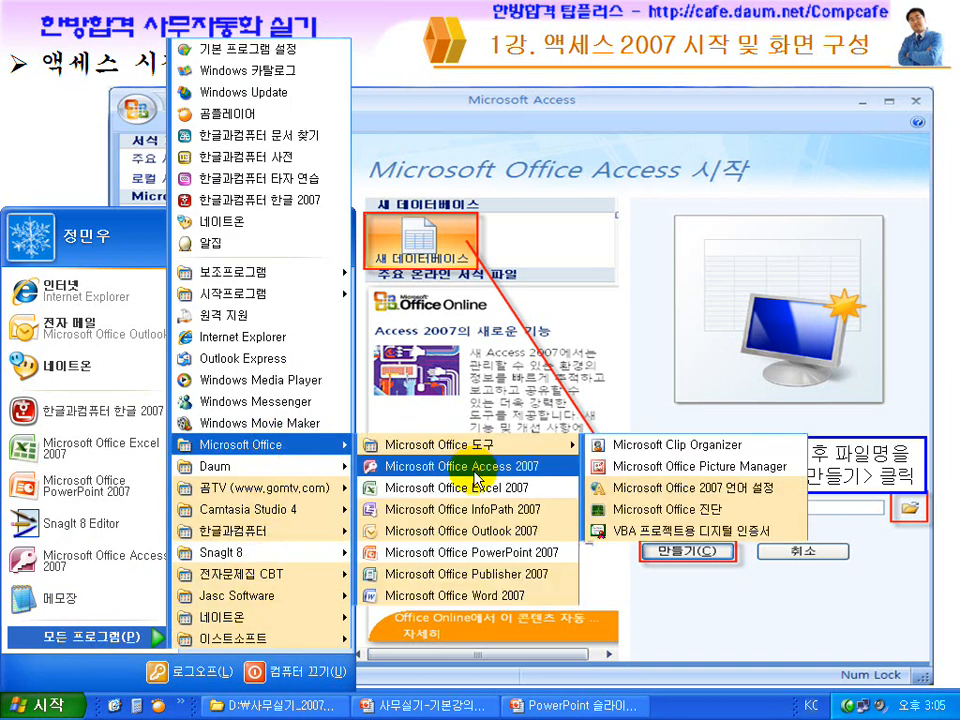
left_click(130, 703)
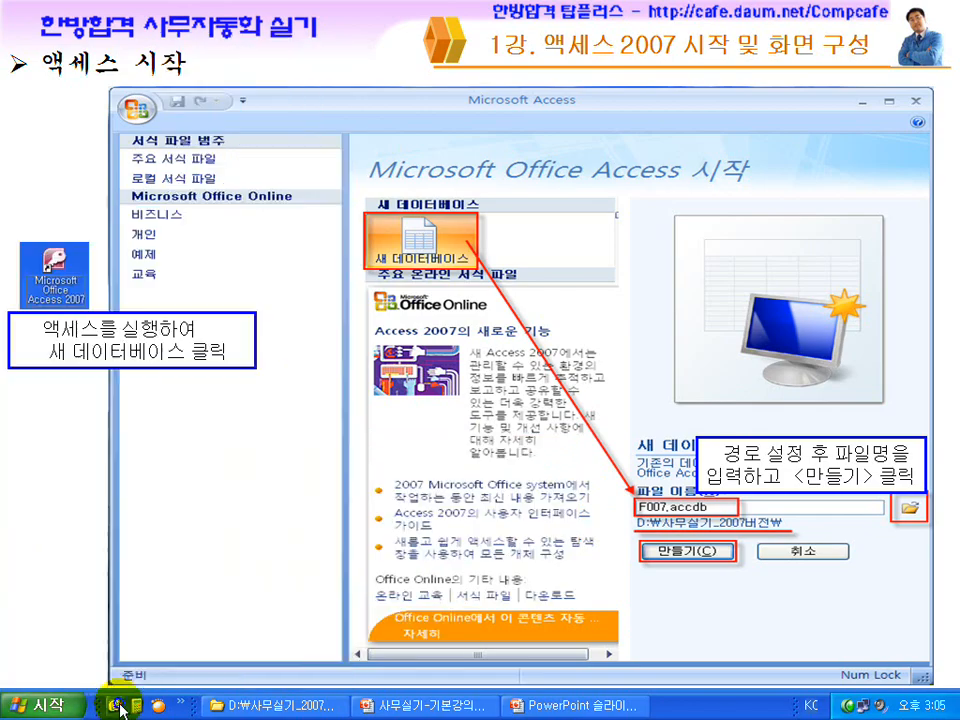
left_click(122, 703)
left_click(485, 196)
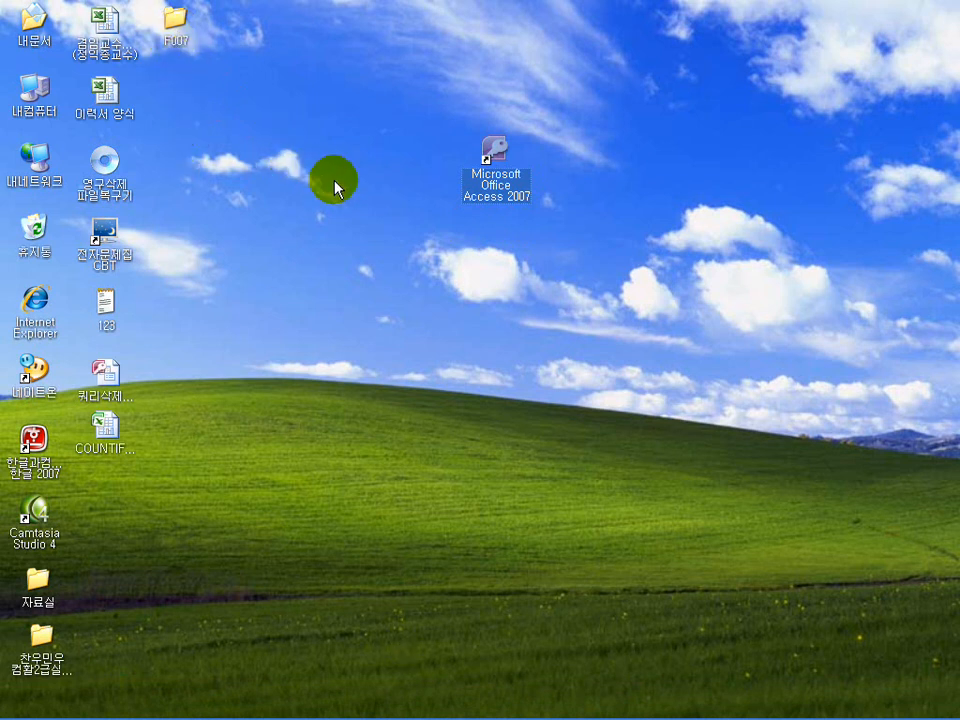
Launch Access 2007, choose Blank Database, and browse for where to save Database7
double_click(490, 163)
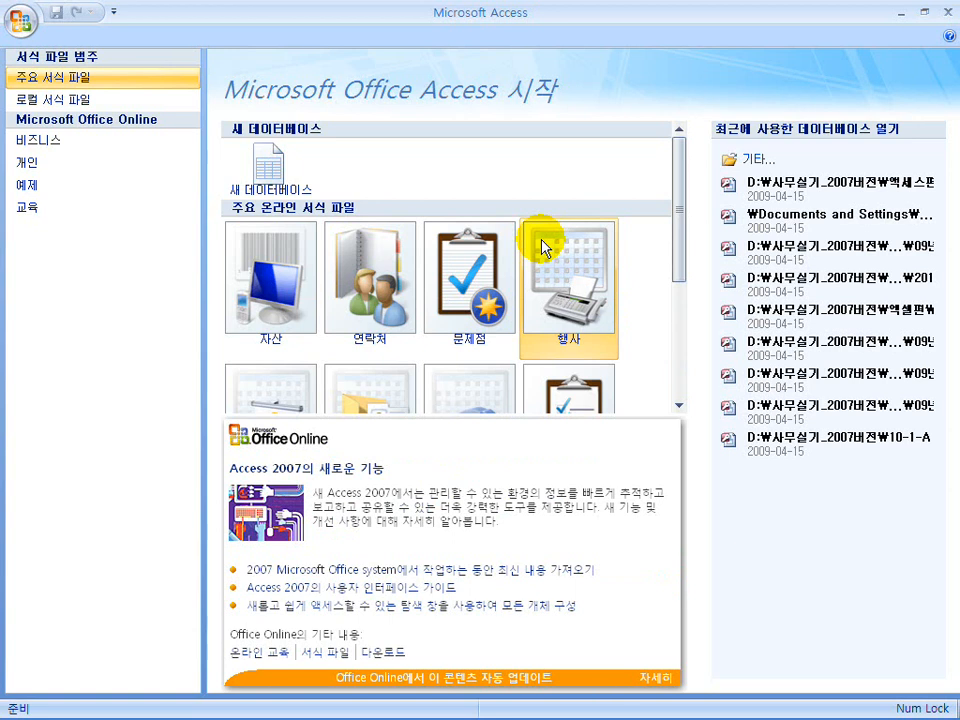
left_click(137, 210)
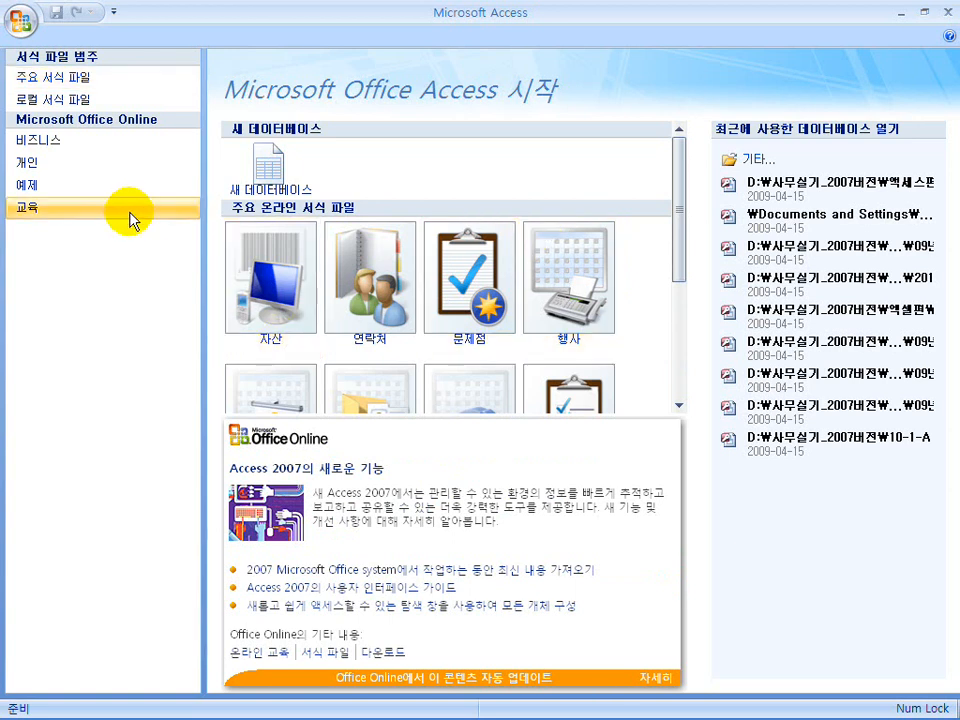
left_click(267, 178)
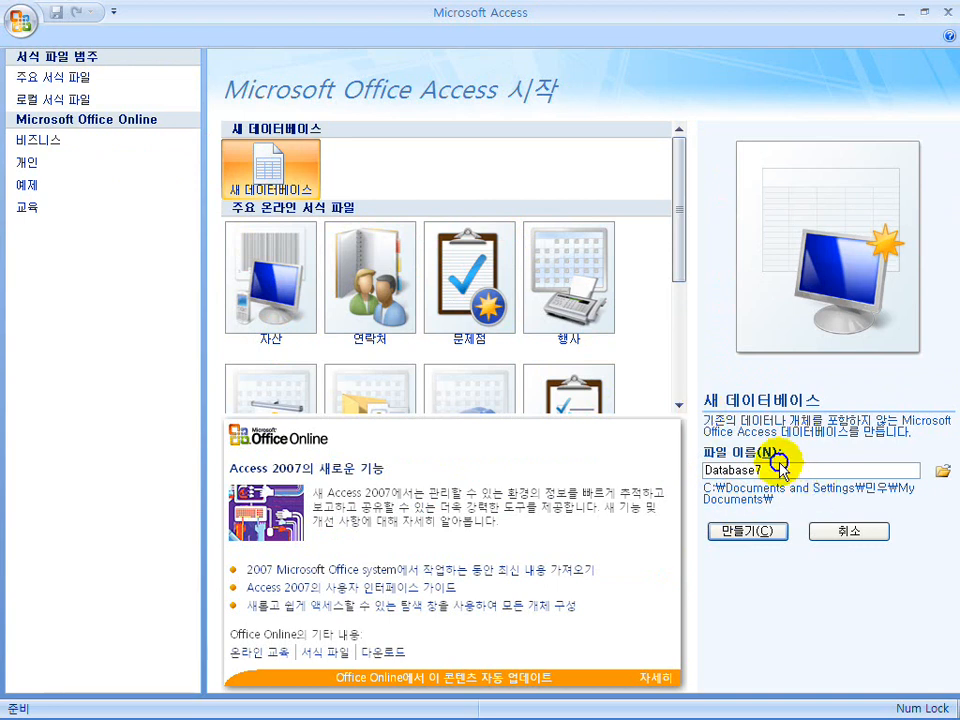
left_click(943, 474)
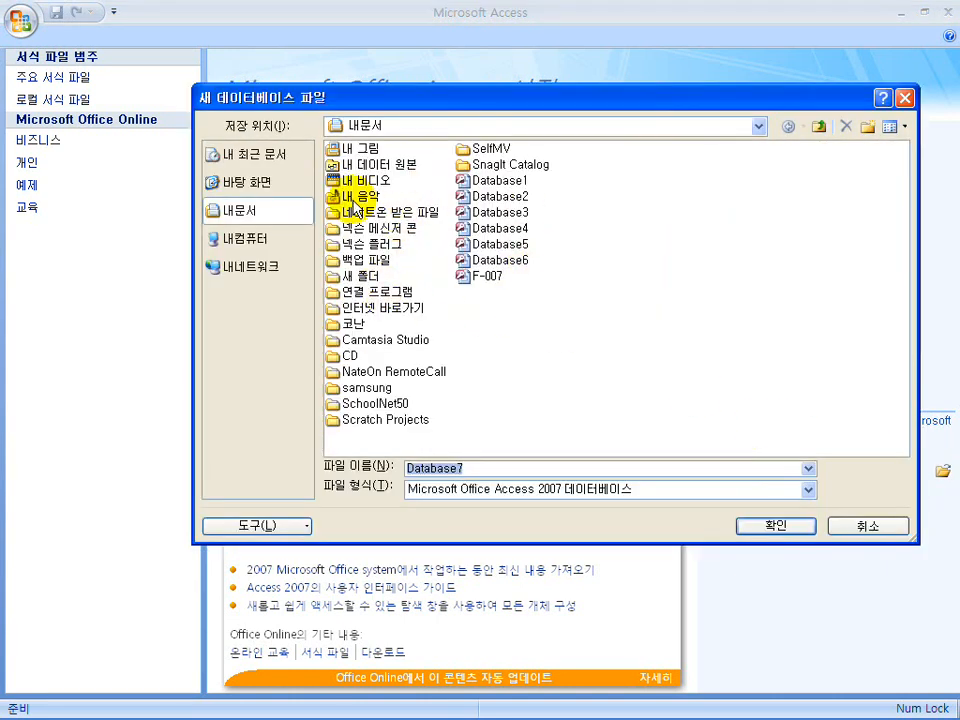
Go to the Desktop in the save dialog and select the F007 folder
left_click(256, 185)
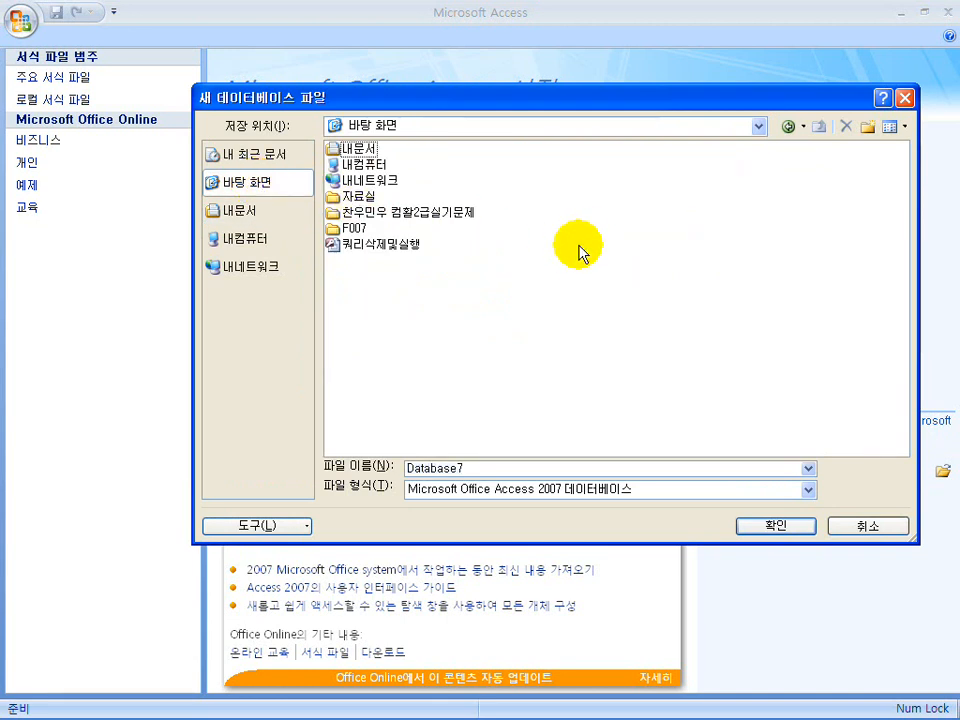
left_click(352, 230)
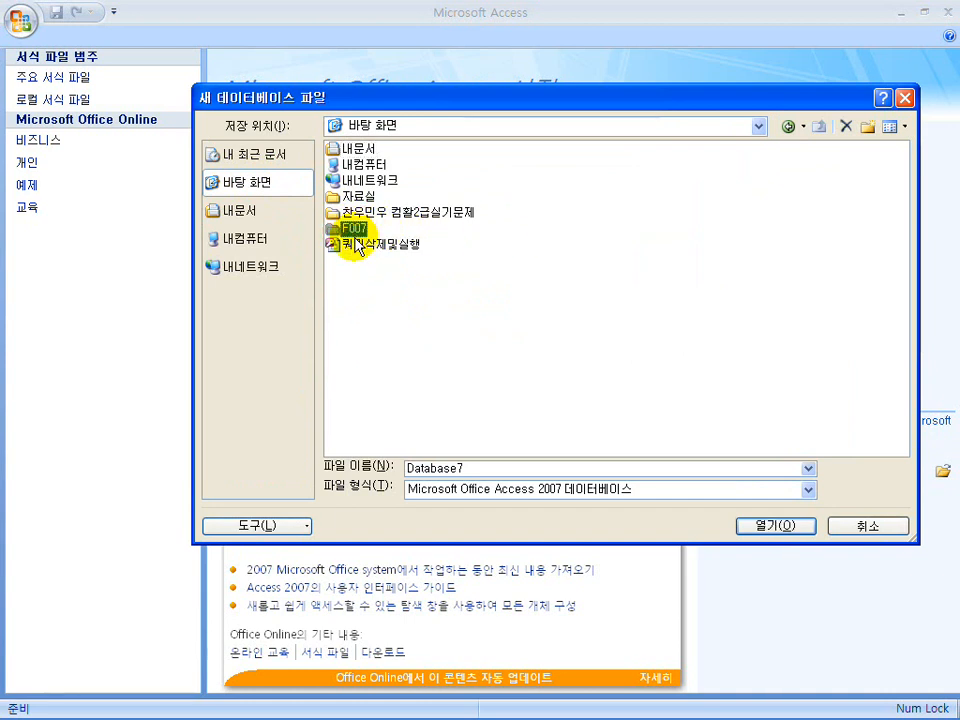
mouse_move(541, 207)
left_mouse_down()
mouse_move(553, 248)
mouse_move(592, 252)
mouse_move(610, 268)
mouse_move(655, 258)
left_mouse_up()
left_click_drag(567, 270, 646, 265)
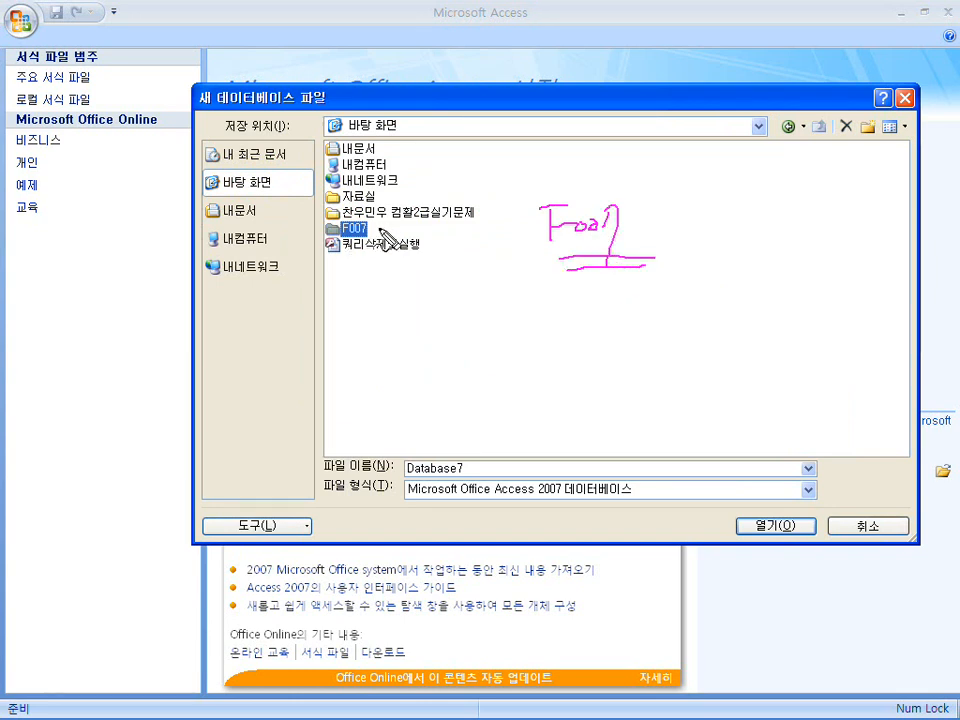
mouse_move(566, 329)
left_mouse_down()
mouse_move(628, 324)
mouse_move(640, 352)
left_mouse_up()
mouse_move(722, 213)
left_mouse_down()
mouse_move(778, 257)
mouse_move(804, 251)
mouse_move(748, 282)
mouse_move(788, 205)
mouse_move(770, 268)
left_mouse_up()
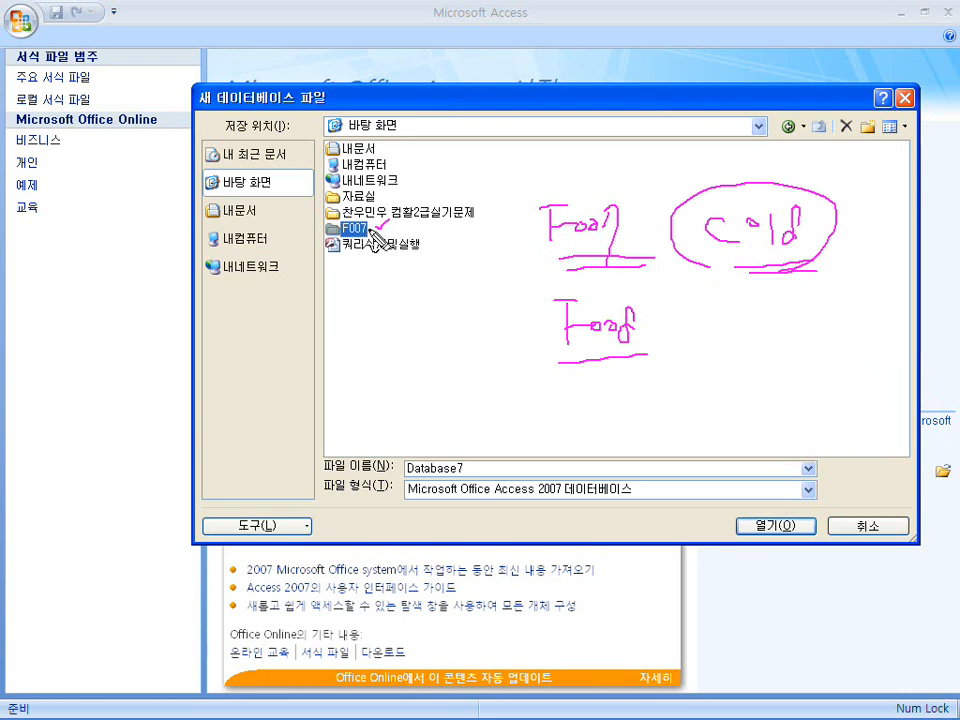
left_click_drag(333, 222, 358, 262)
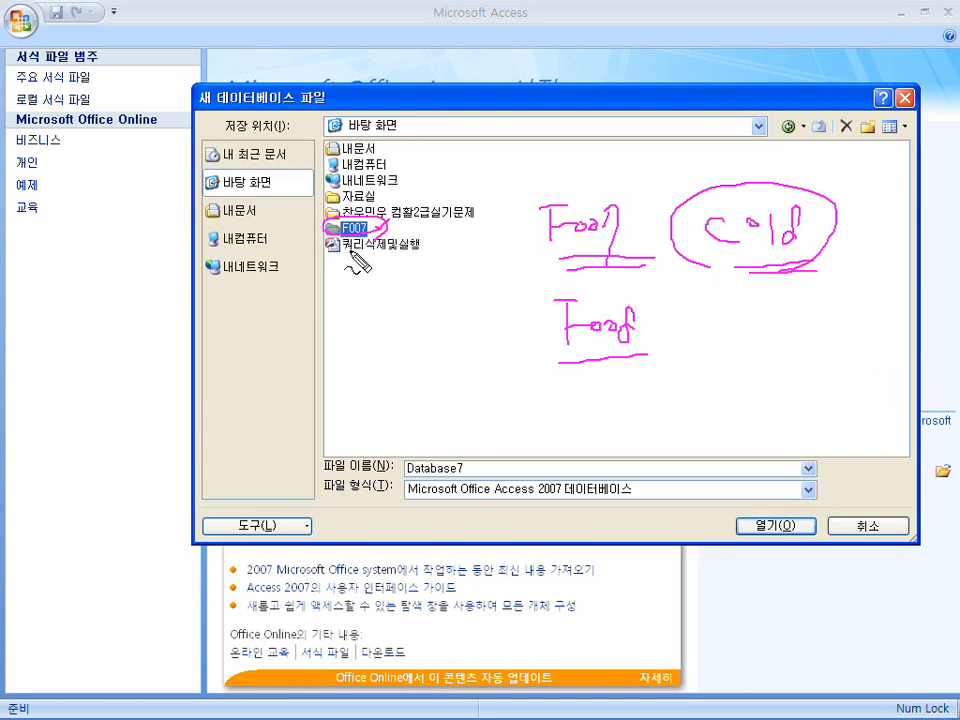
key("Escape")
Inside the F007 folder, rename the file to F007 and confirm
double_click(345, 229)
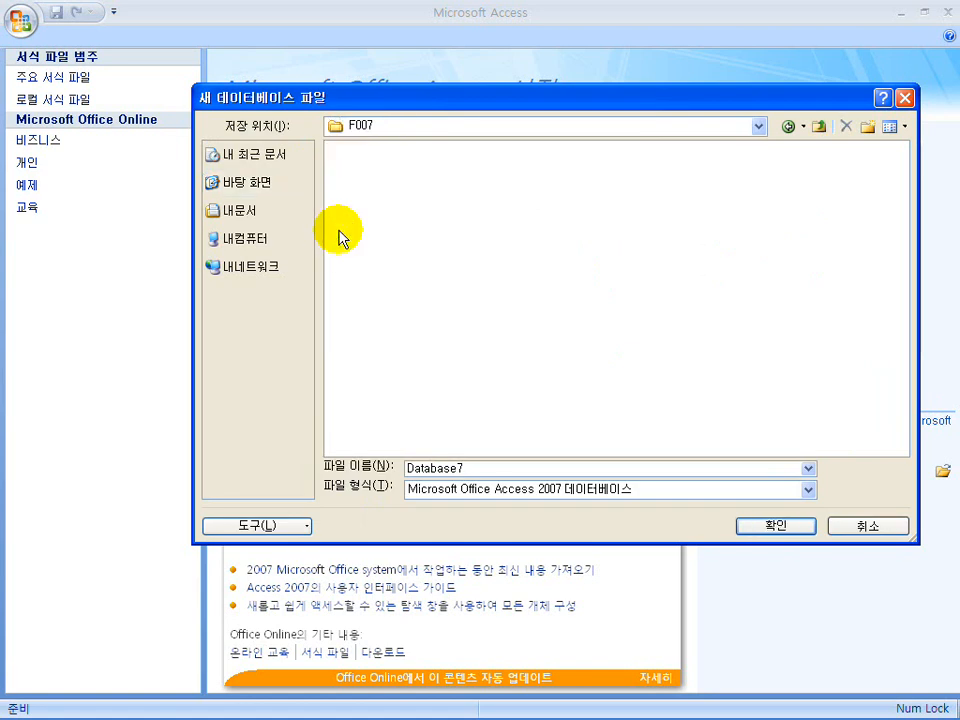
double_click(415, 467)
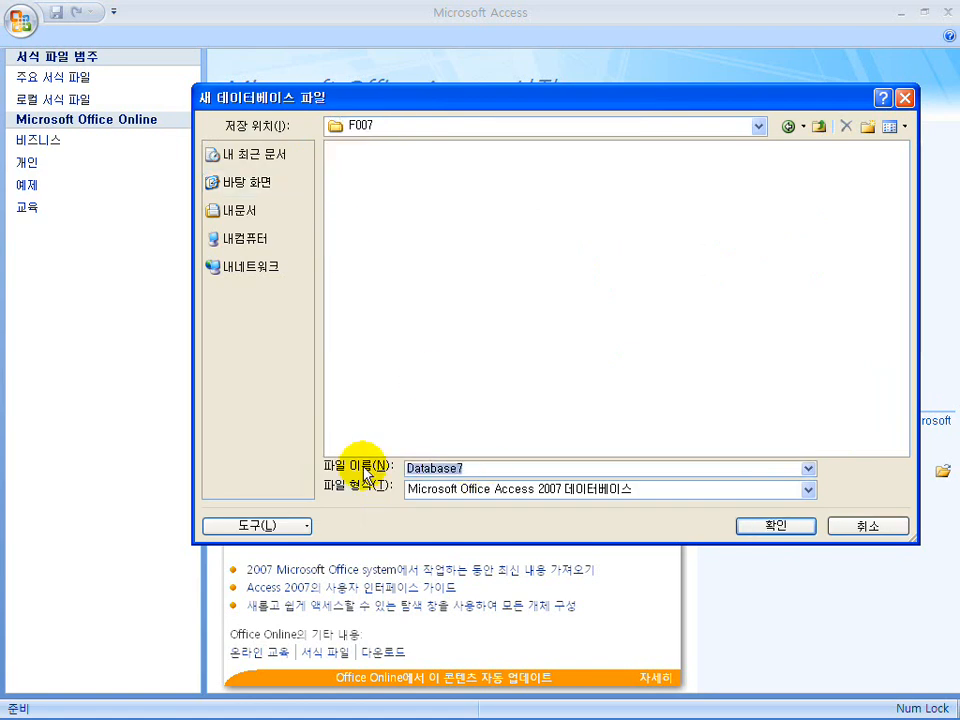
type("F007")
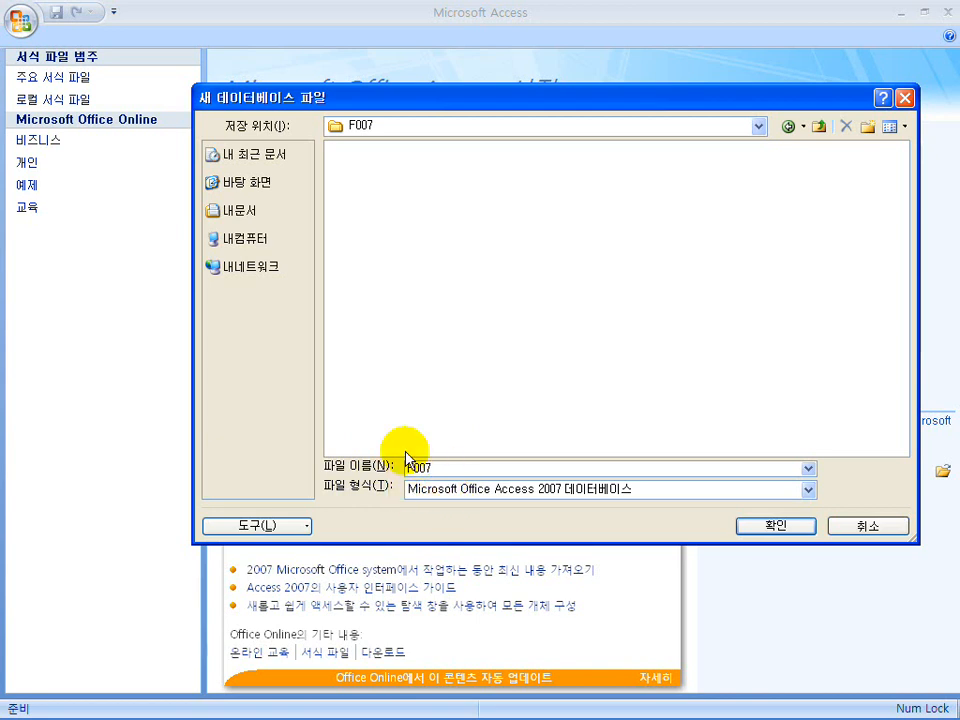
left_click(770, 526)
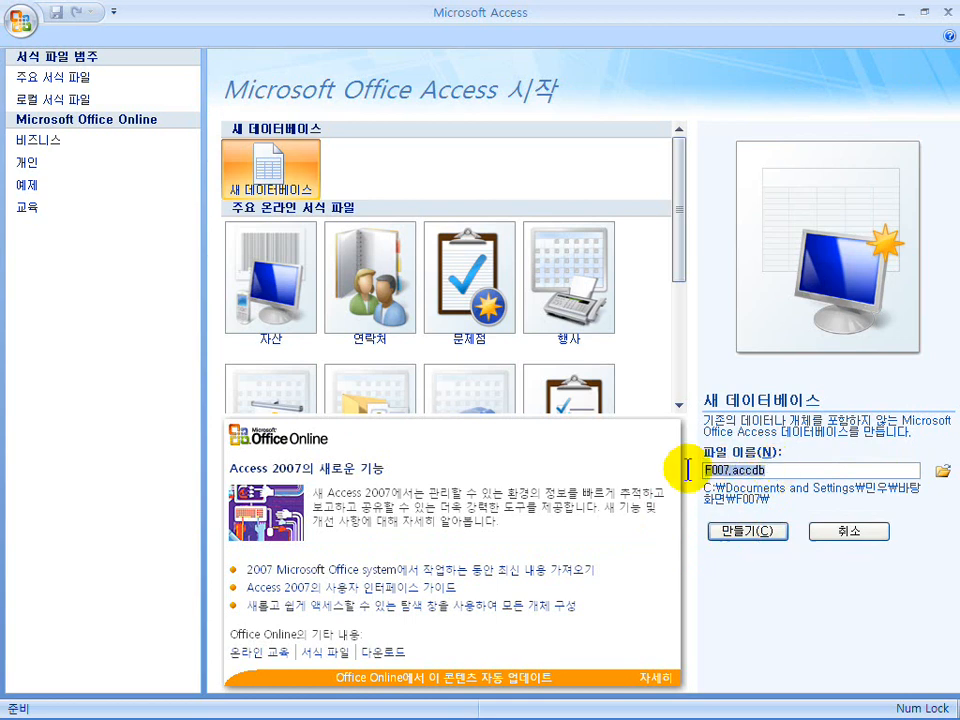
Create the F007 database, close Table1, and discard an empty Table Design window
left_click(749, 530)
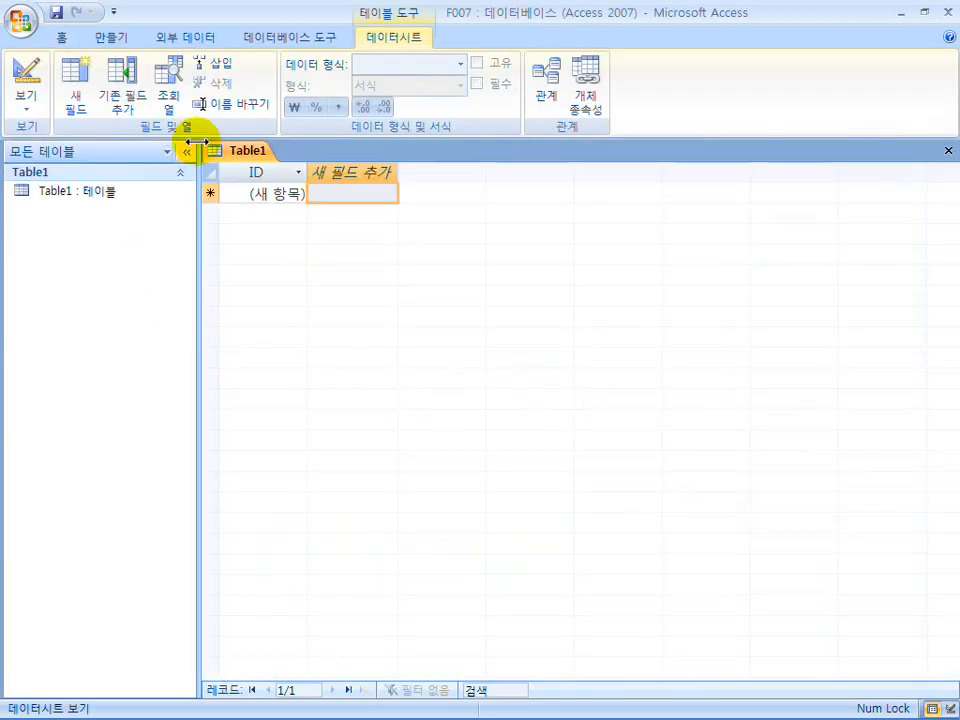
left_click(950, 153)
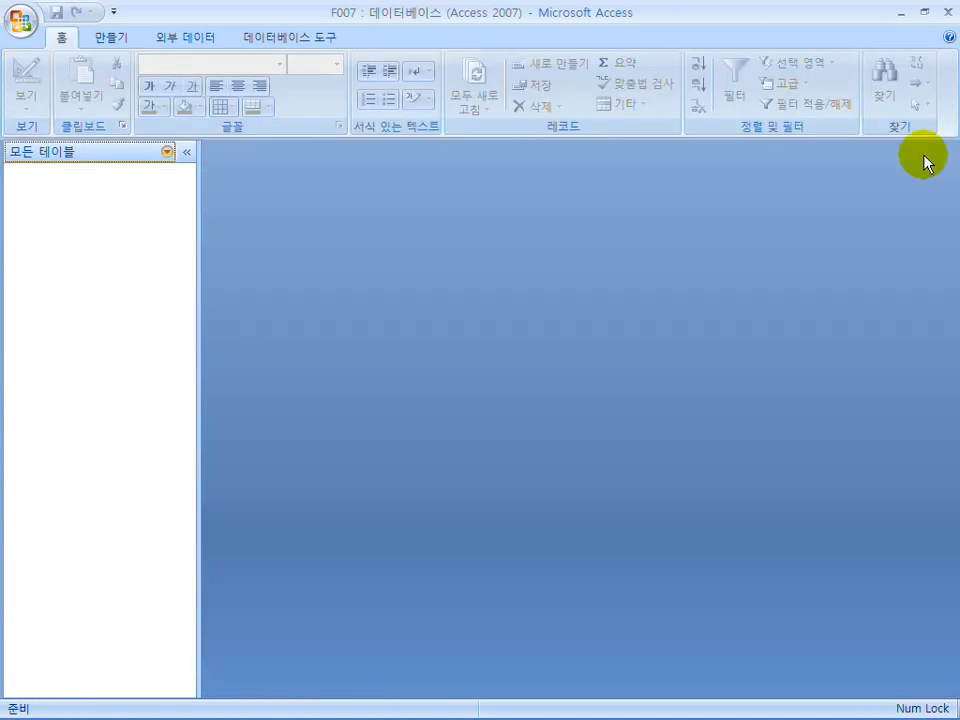
left_click(107, 40)
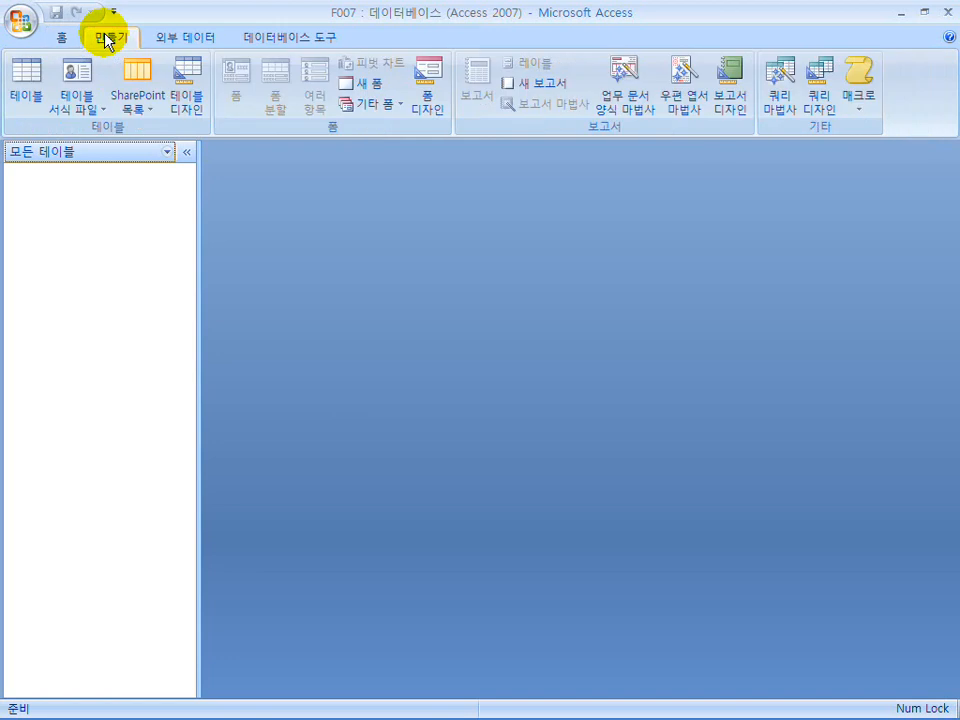
left_click(192, 105)
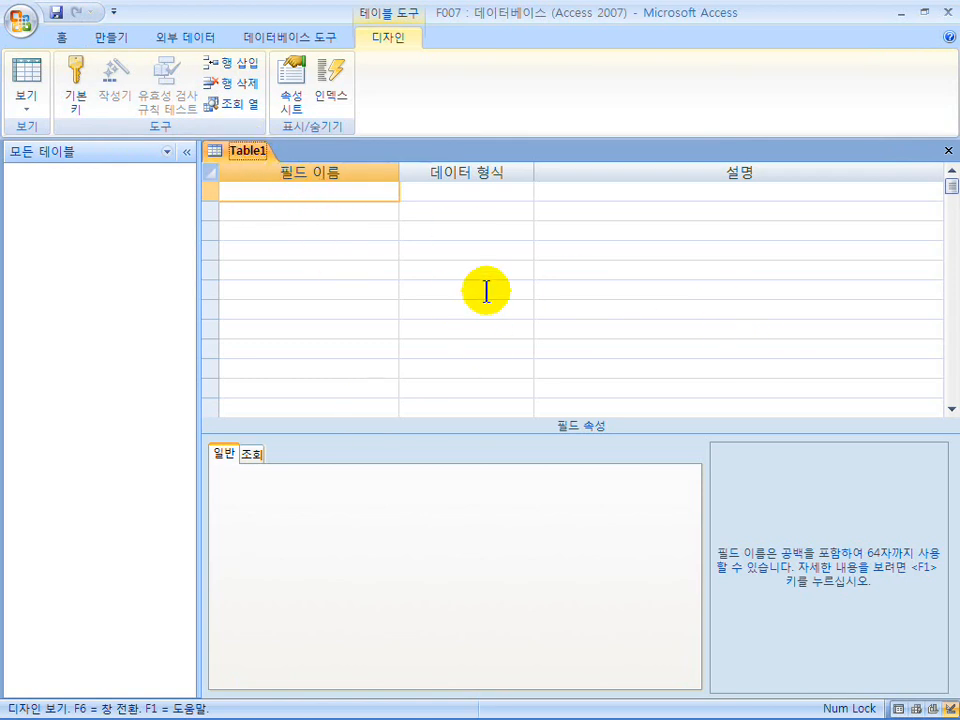
left_click(945, 151)
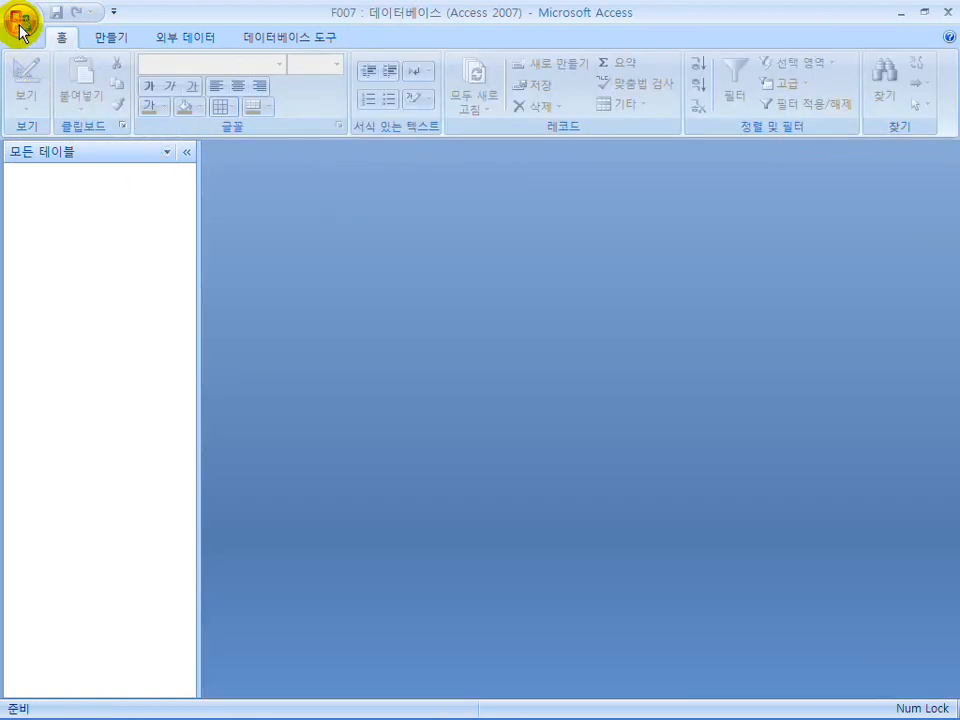
Set Current Database document windows to Overlapping Windows, accept the restart notice, and exit Access
left_click(336, 436)
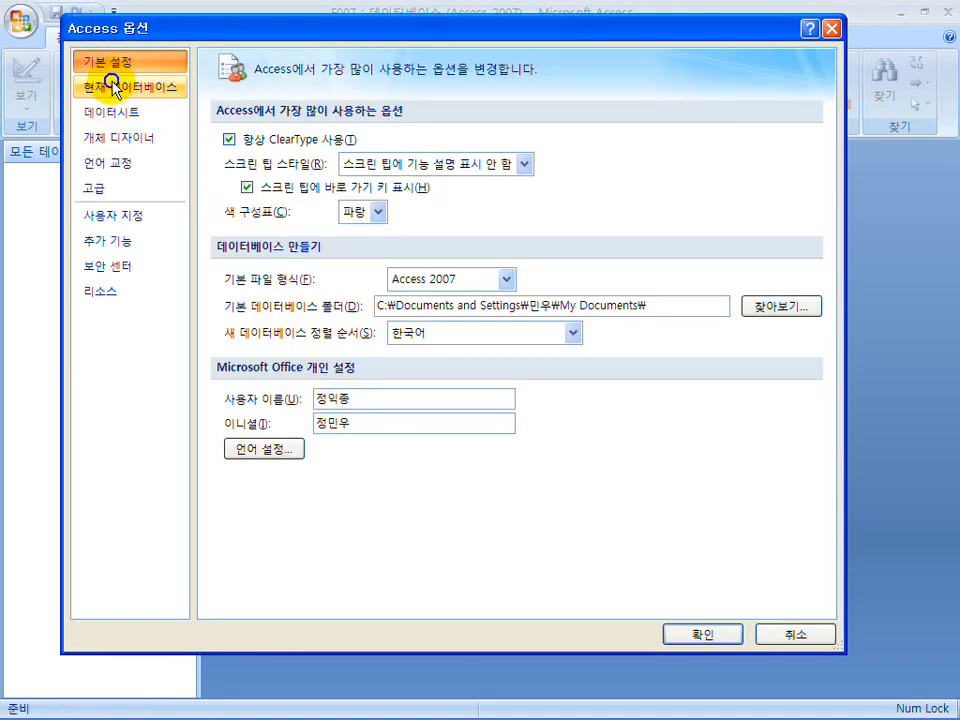
left_click(120, 87)
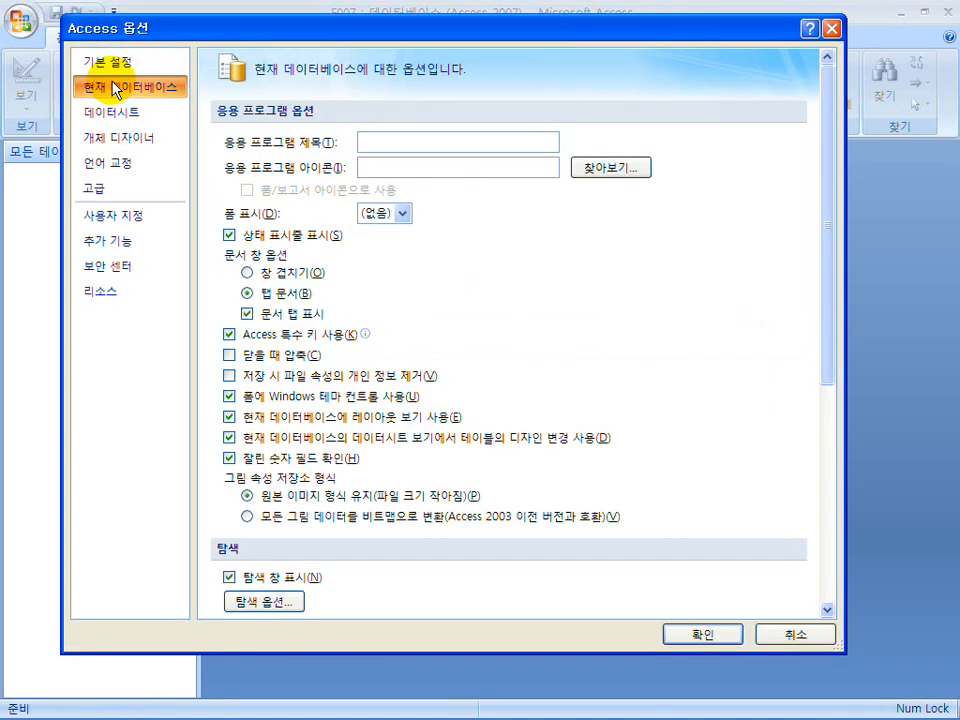
left_click(277, 280)
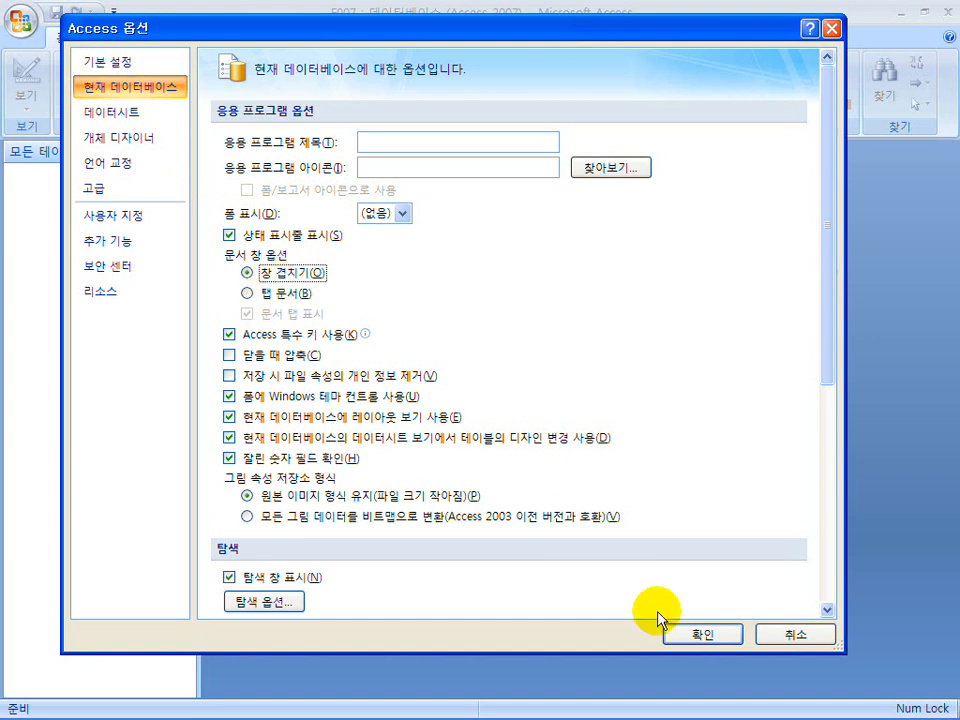
left_click(690, 640)
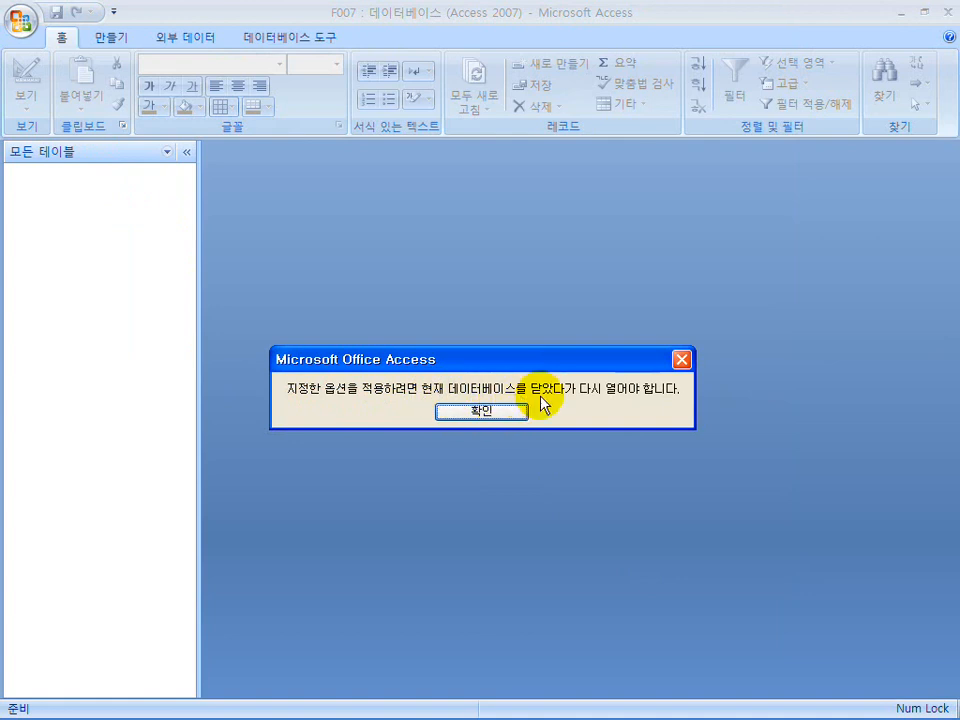
left_click(490, 413)
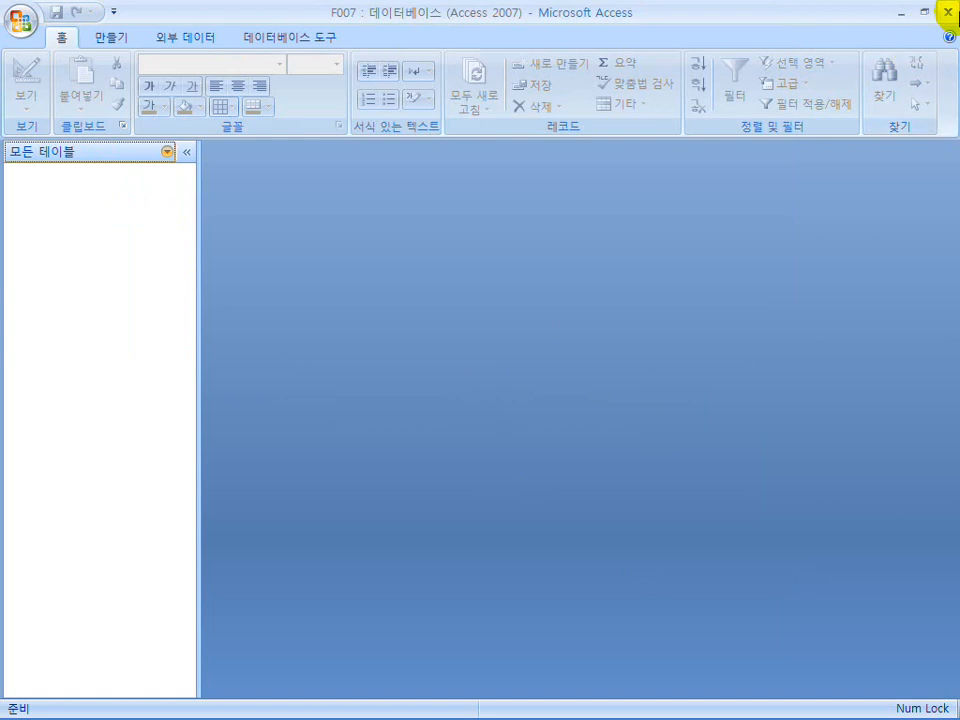
left_click(947, 17)
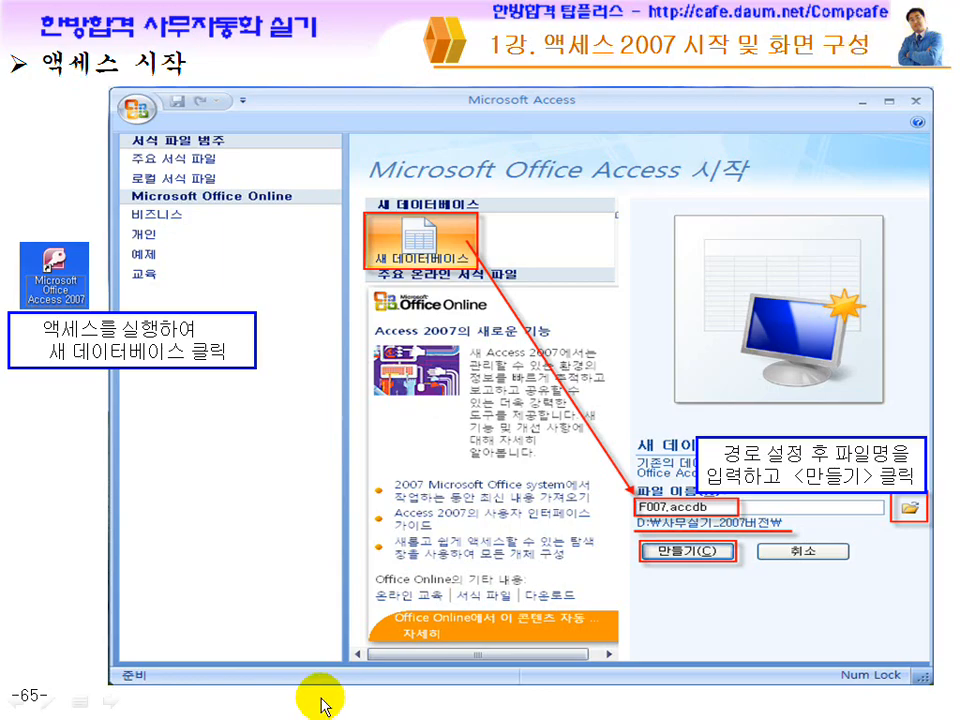
Open the F007 database from the desktop F007 folder
key("super")
left_click(116, 705)
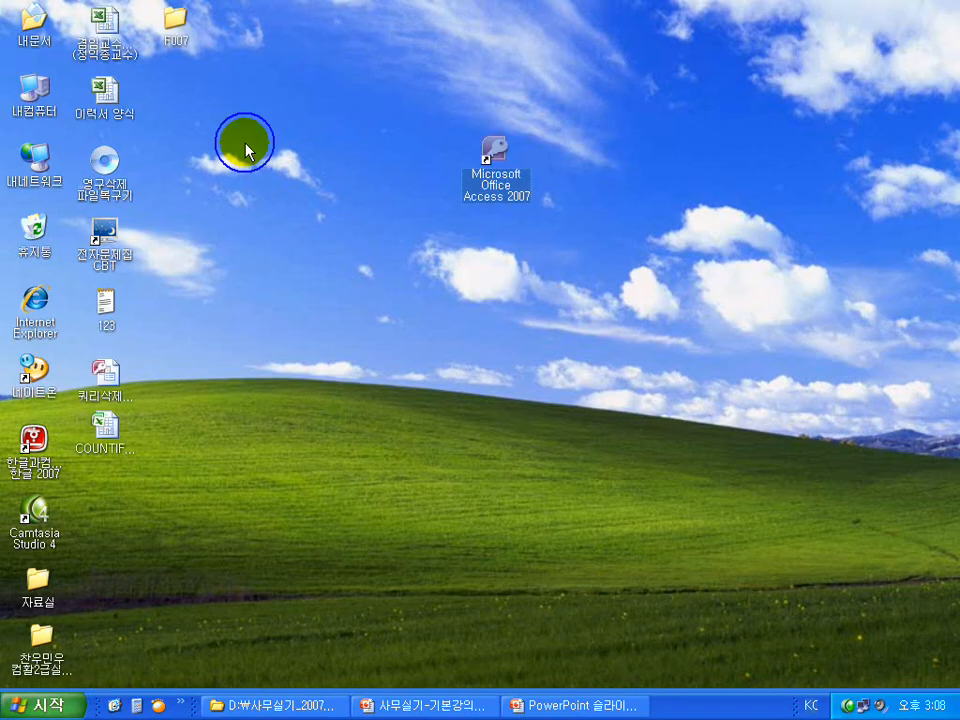
double_click(175, 20)
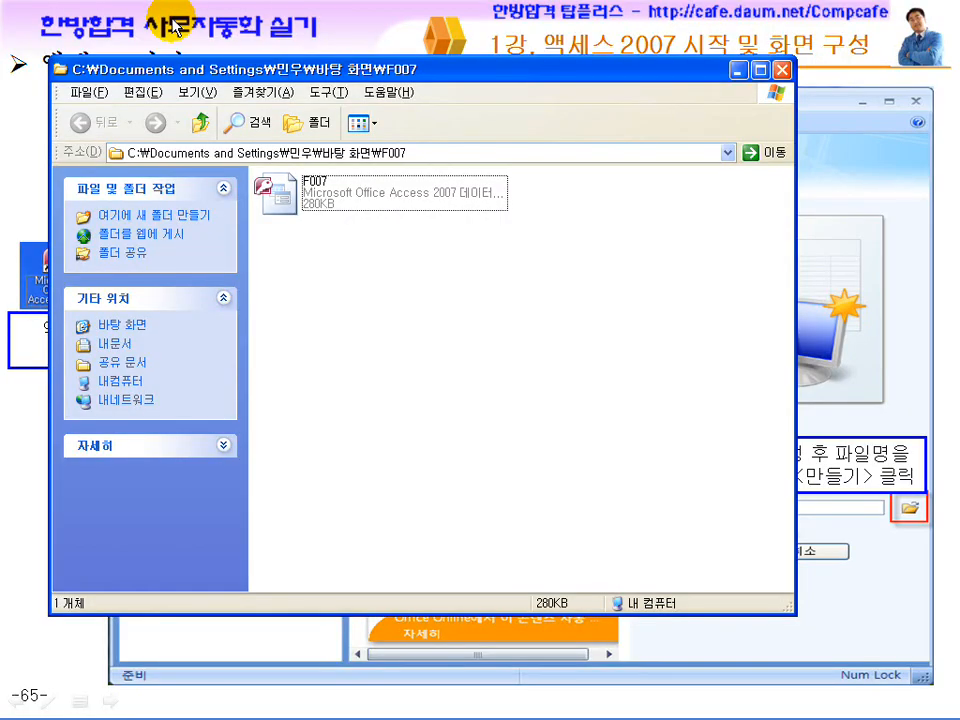
double_click(283, 196)
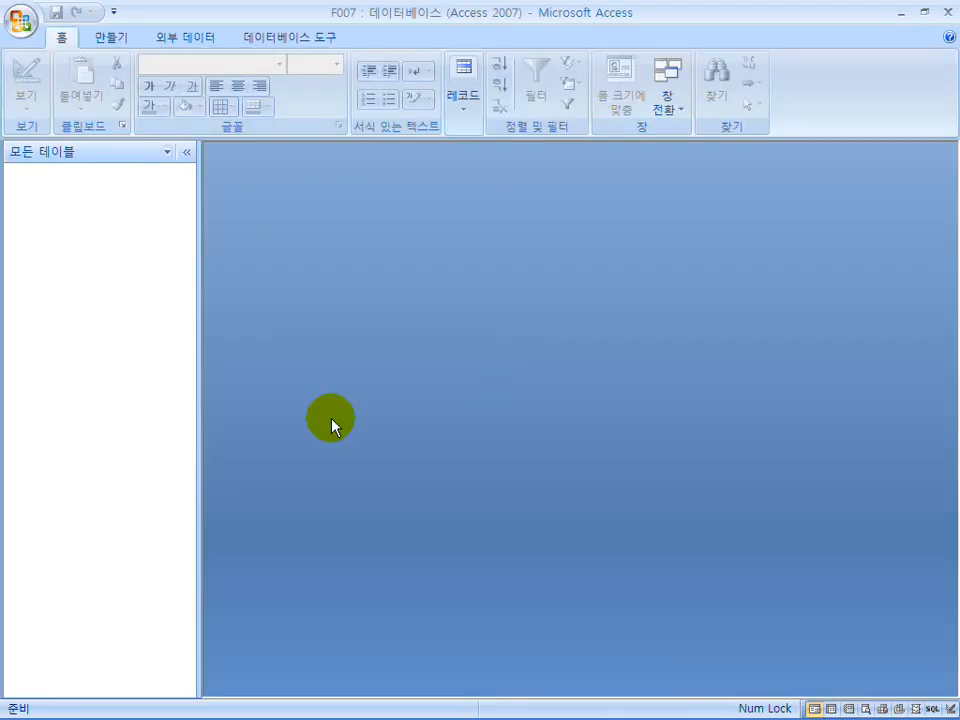
Start a new Table Design in an overlapping window, close it, and exit Access
left_click(106, 40)
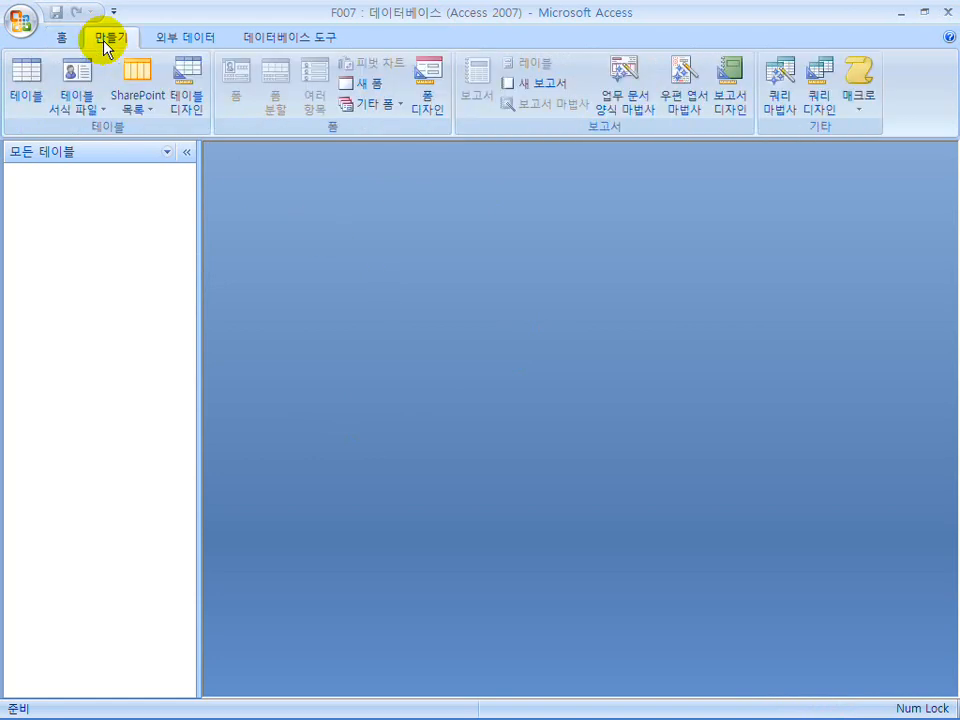
left_click(186, 113)
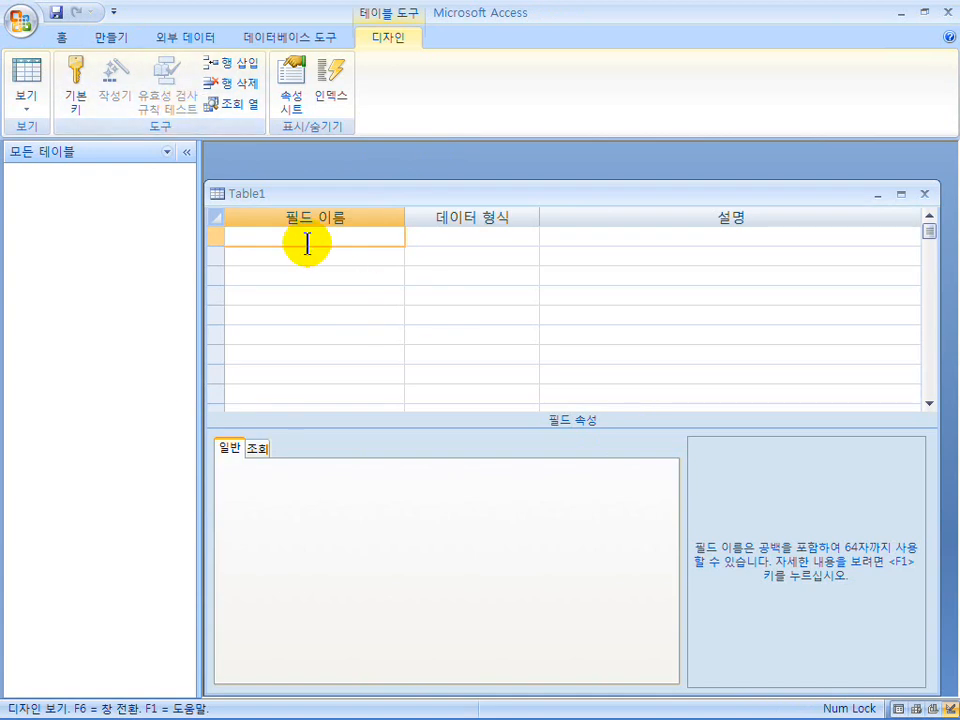
left_click(923, 194)
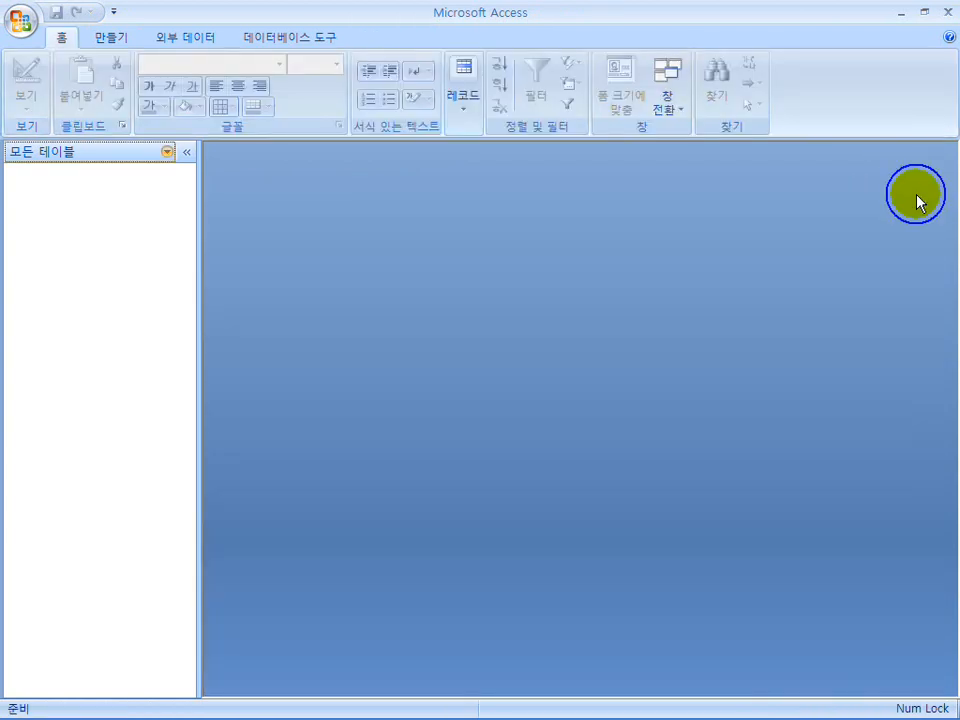
left_click(948, 14)
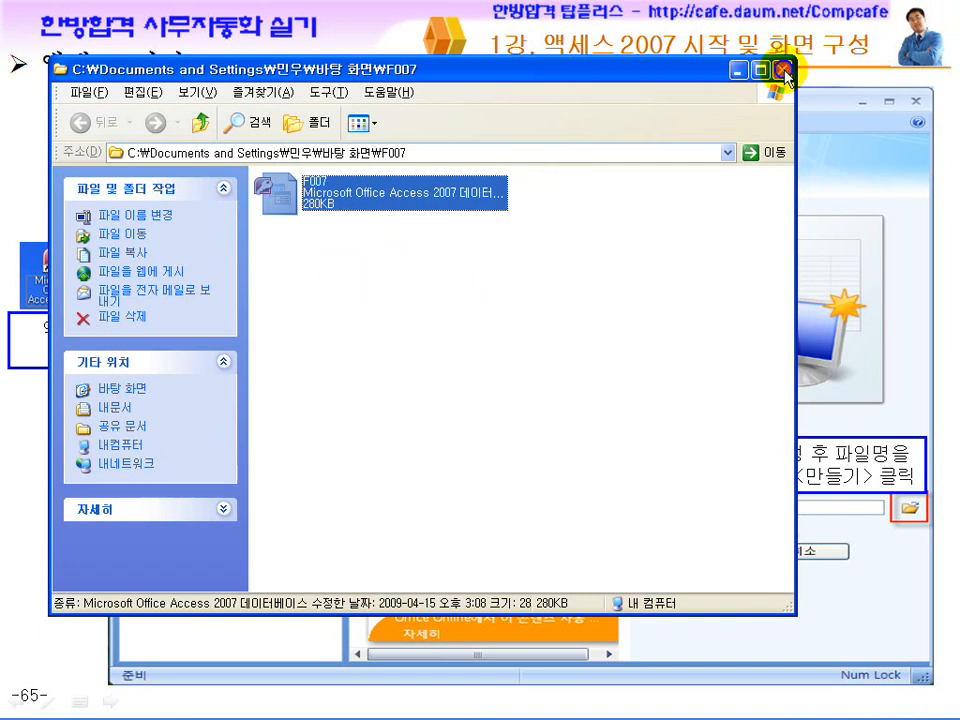
Close the F007 folder window and return to the 사무실기_2007버전 folder
left_click(783, 72)
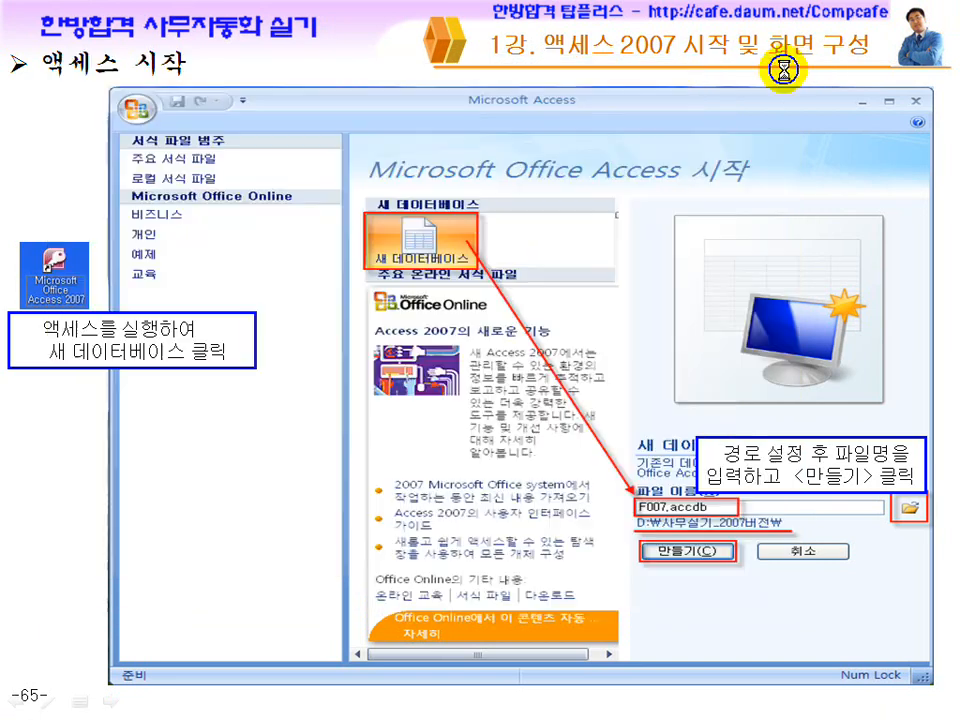
key("super")
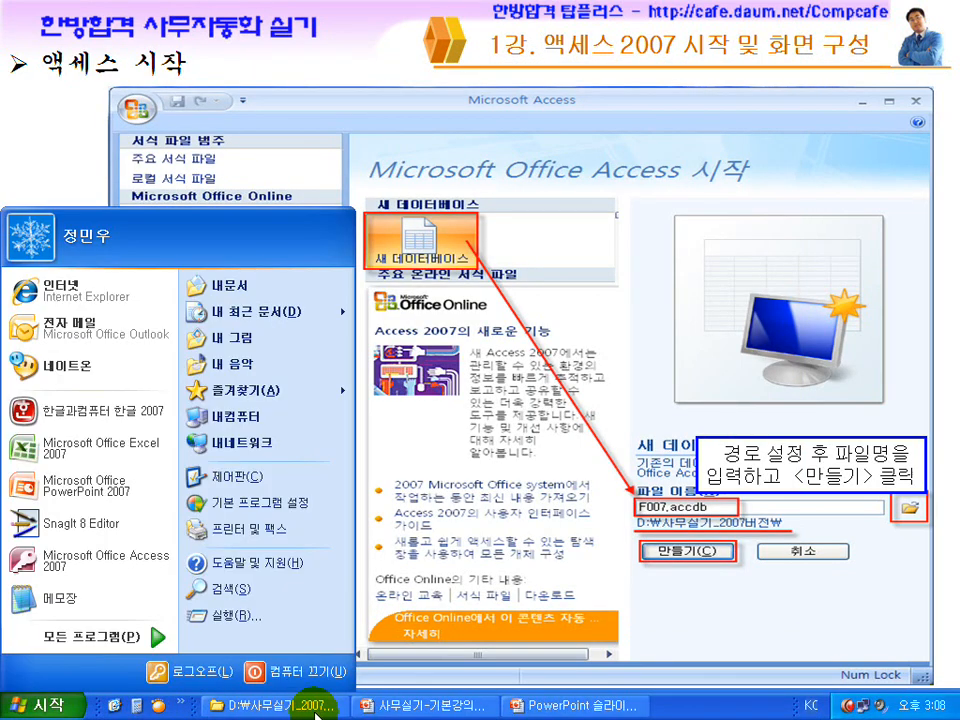
left_click(300, 706)
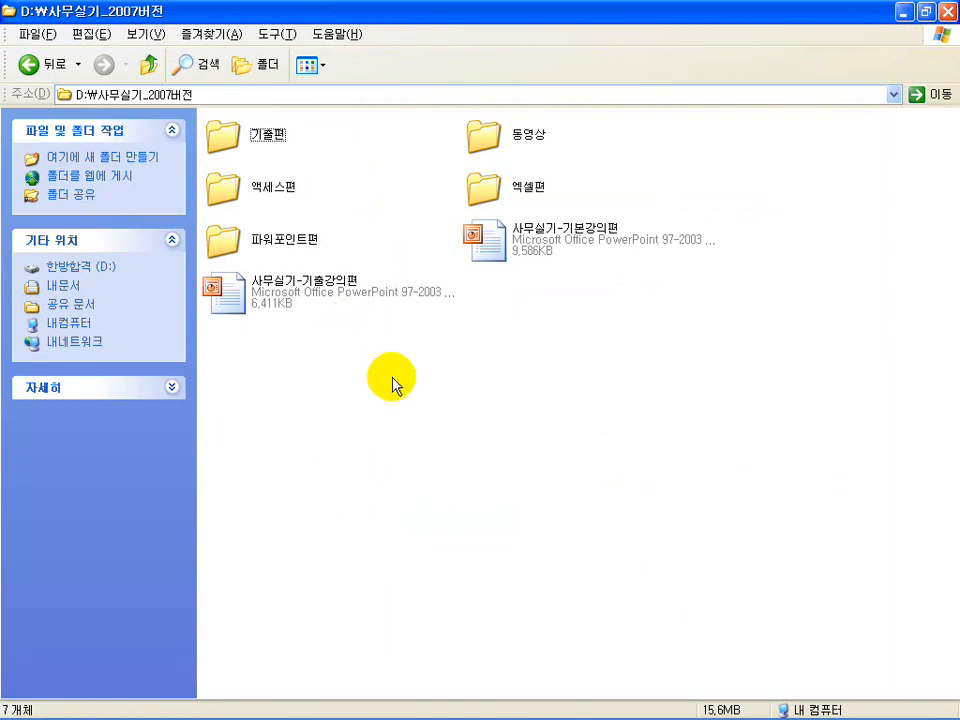
left_click(527, 243)
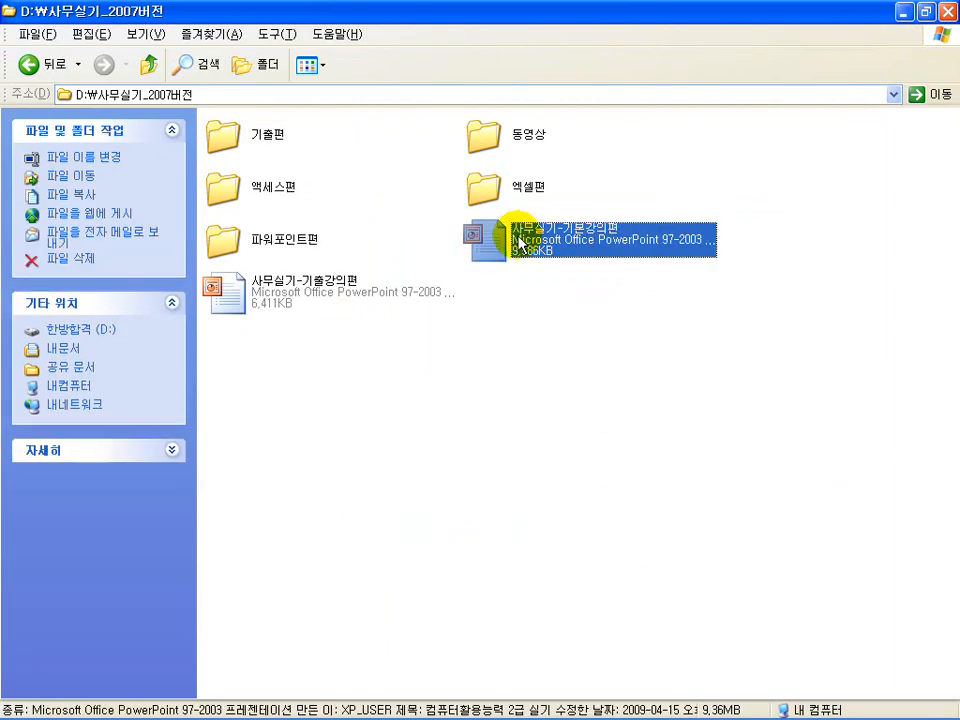
left_click(263, 298)
Open the finished F007 database from the 액세스편 folder
double_click(478, 188)
left_click(480, 193)
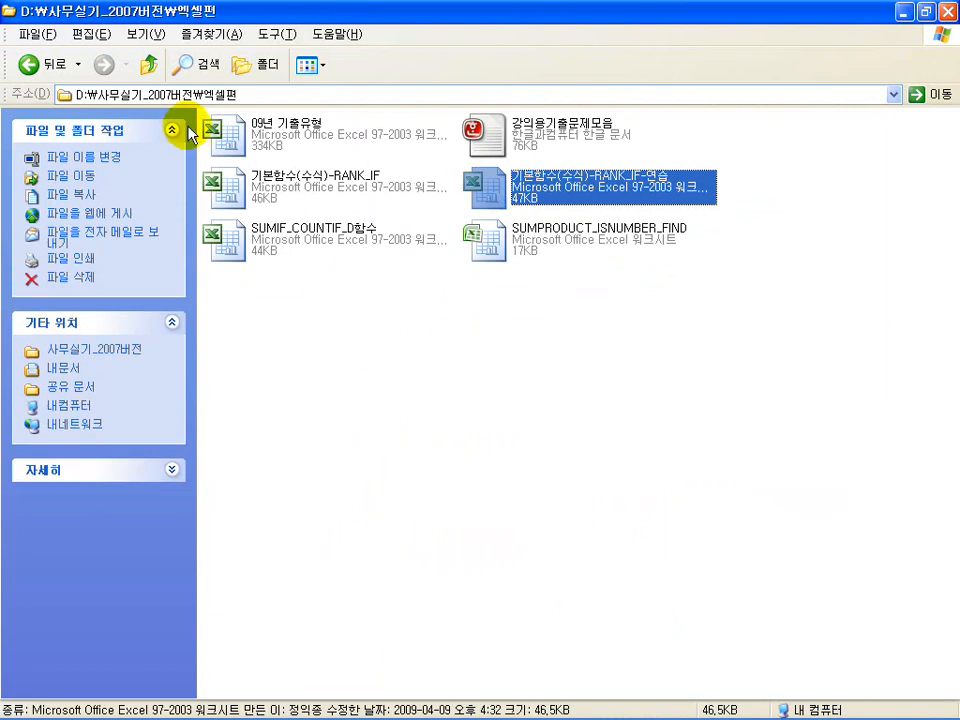
left_click(149, 64)
left_click(229, 190)
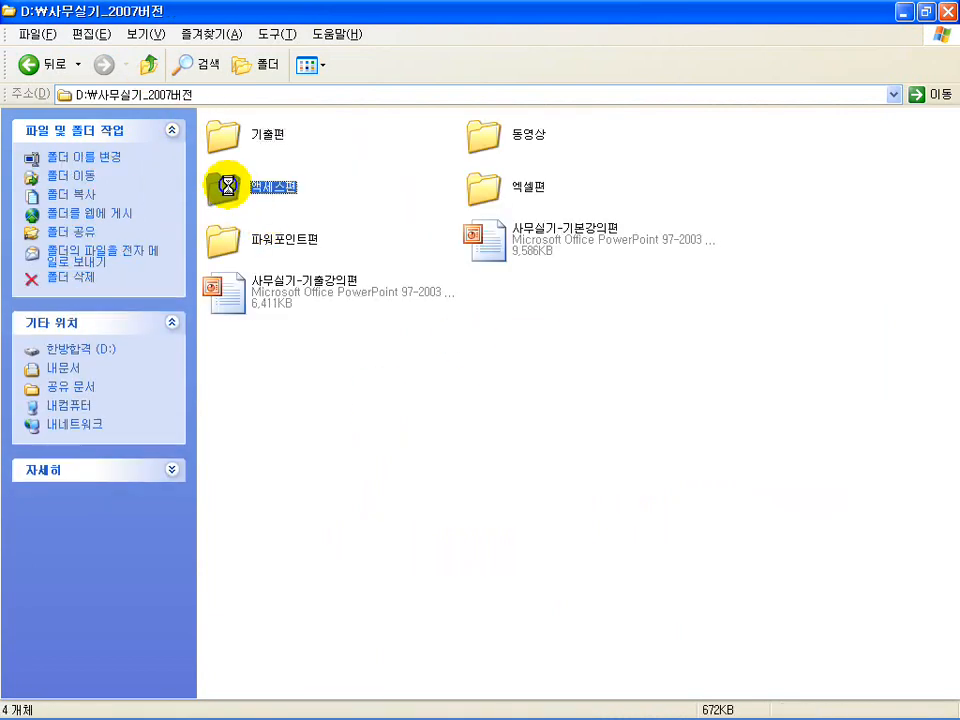
left_click(489, 195)
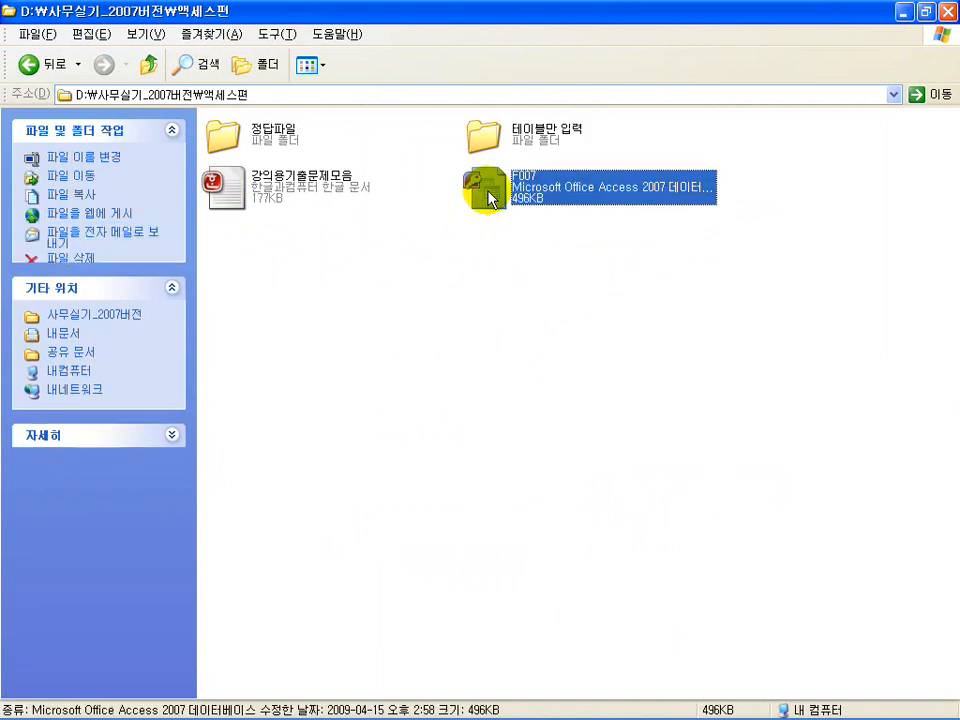
double_click(489, 195)
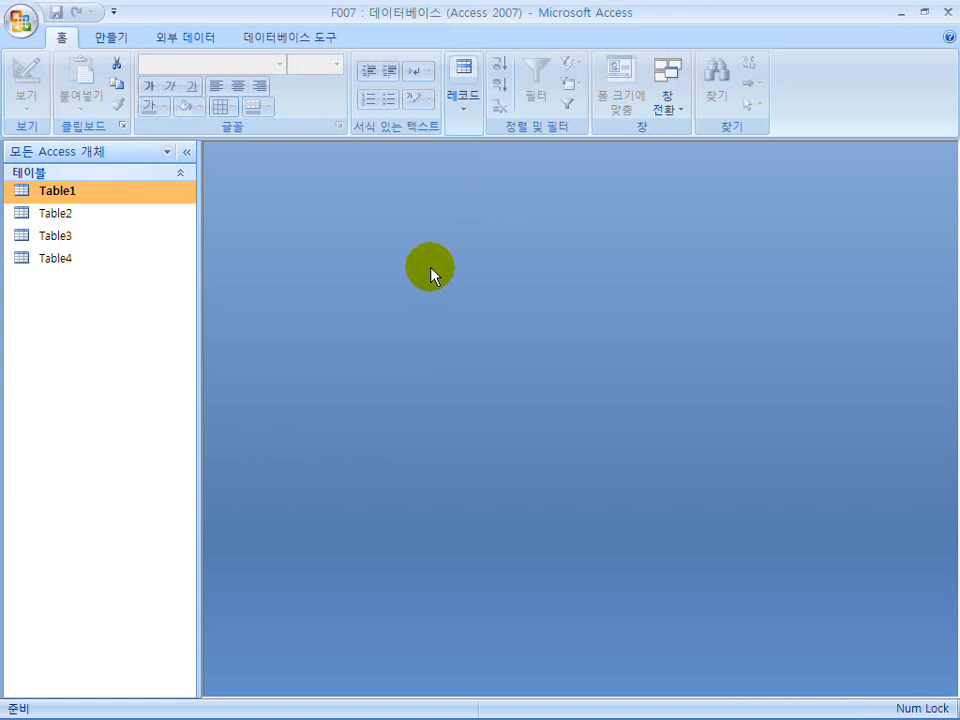
Restore and move the finished database window right, then launch and close a second Access start screen
double_click(341, 15)
left_click_drag(326, 56, 498, 58)
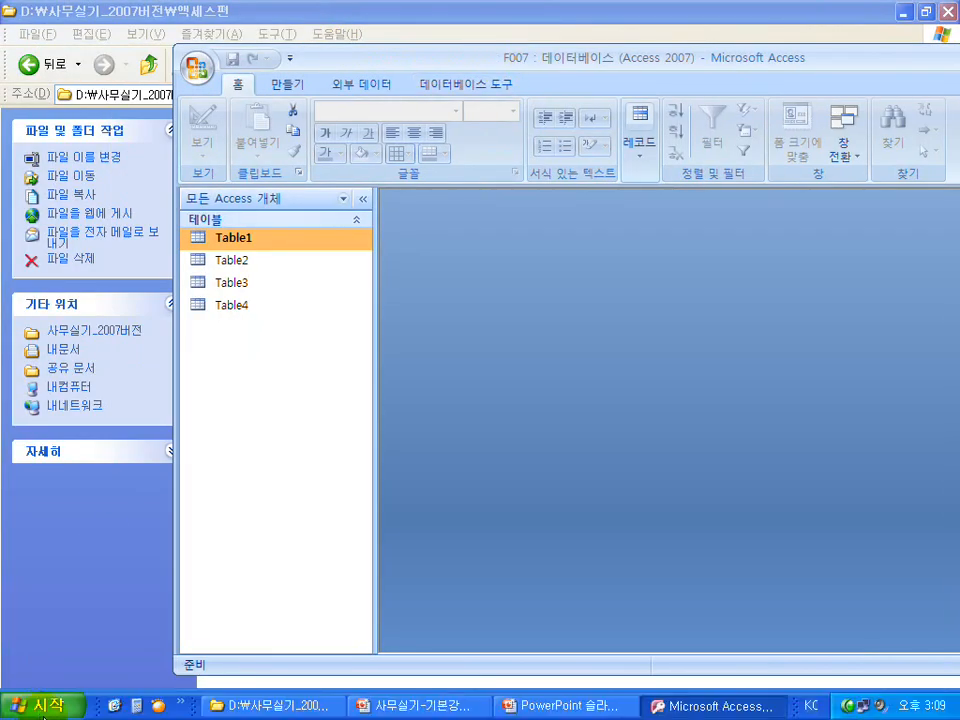
left_click(40, 706)
left_click(78, 553)
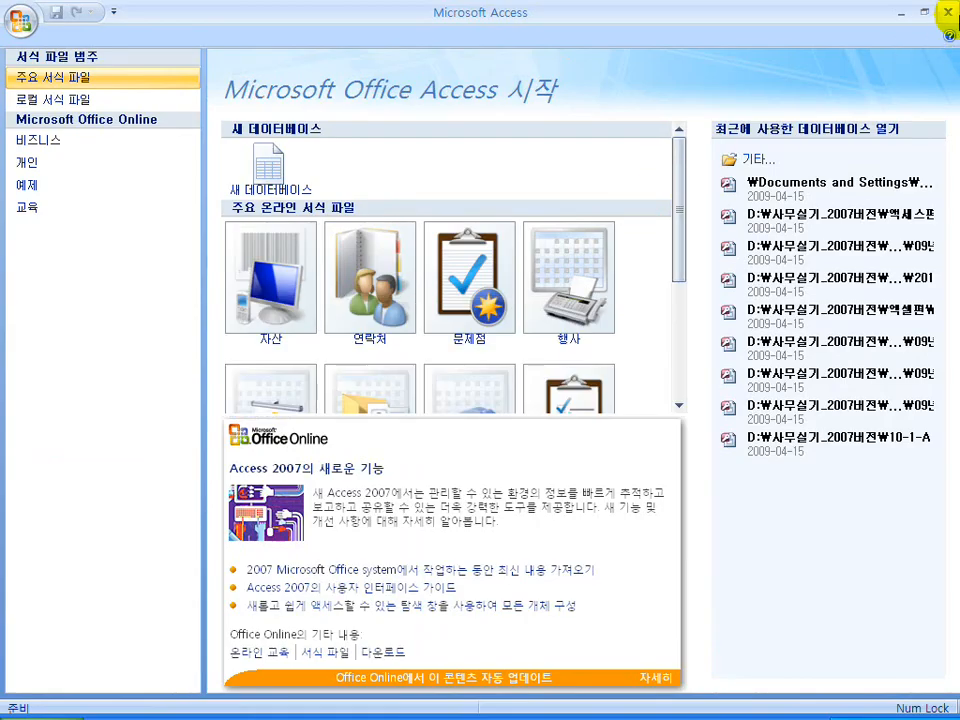
left_click(947, 12)
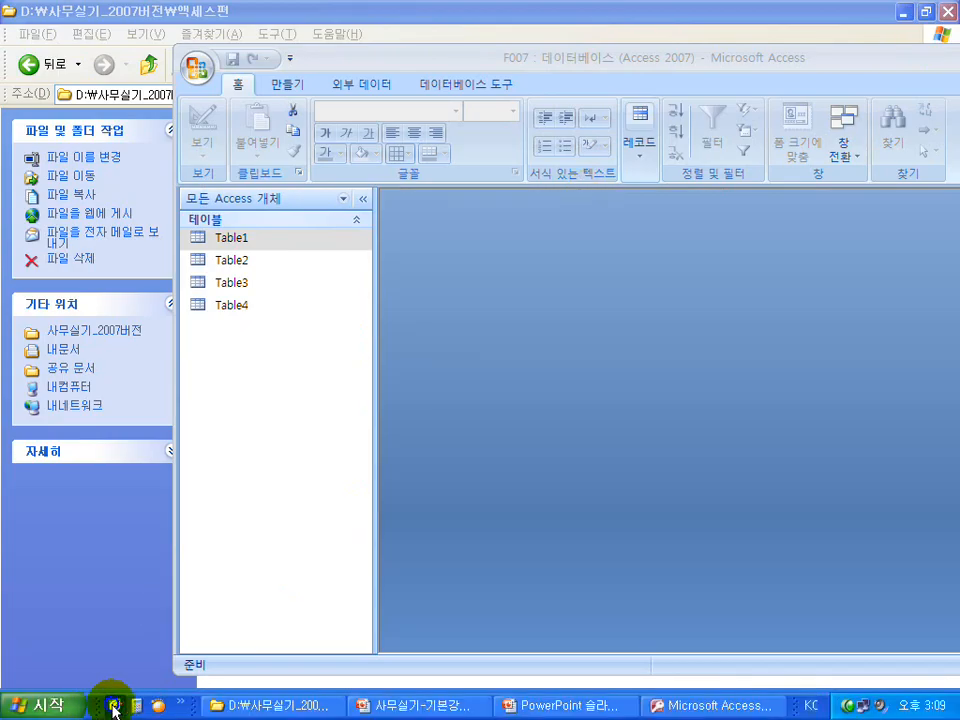
Open the blank F007 database from the desktop folder and restore its window
left_click(113, 708)
double_click(176, 22)
double_click(277, 196)
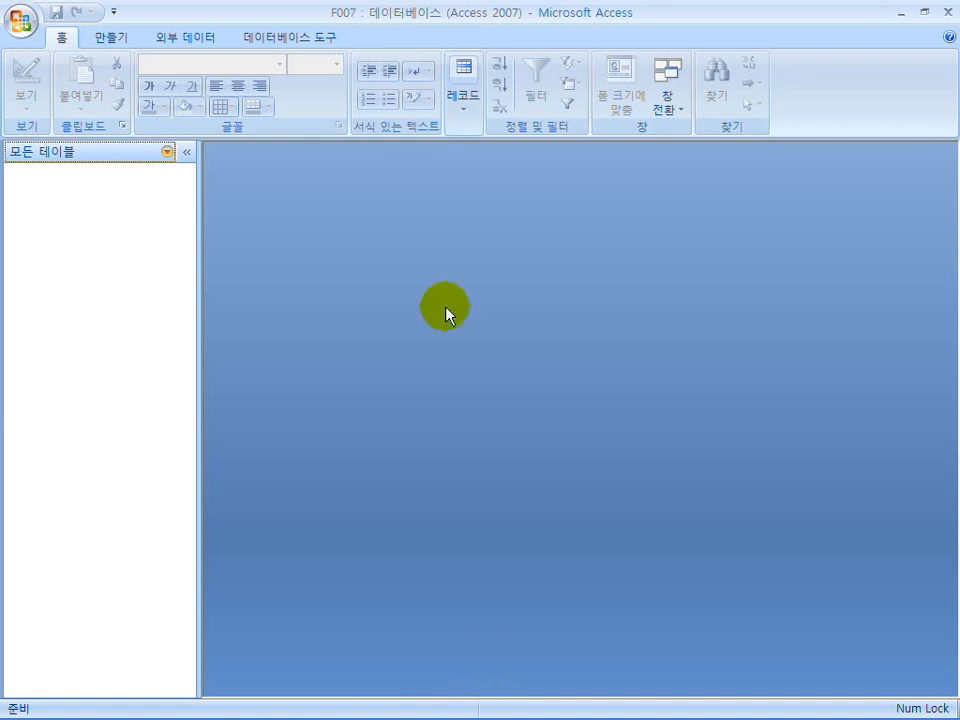
double_click(349, 17)
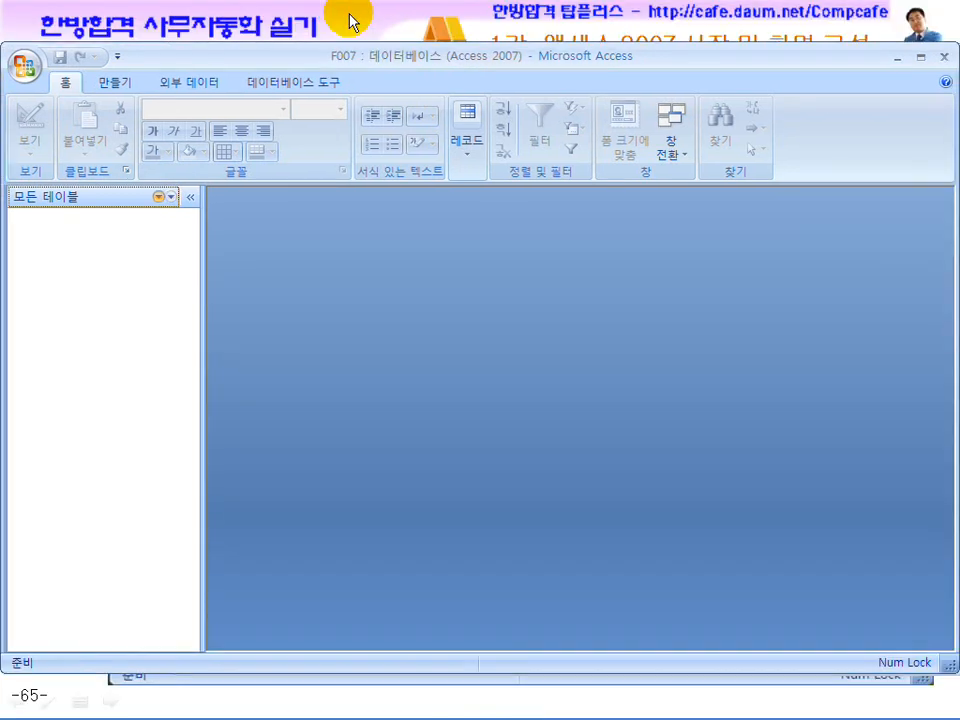
Arrange the blank and finished database windows side by side and open the finished Table1 datasheet
left_click_drag(360, 56, 704, 70)
left_click_drag(308, 60, 149, 47)
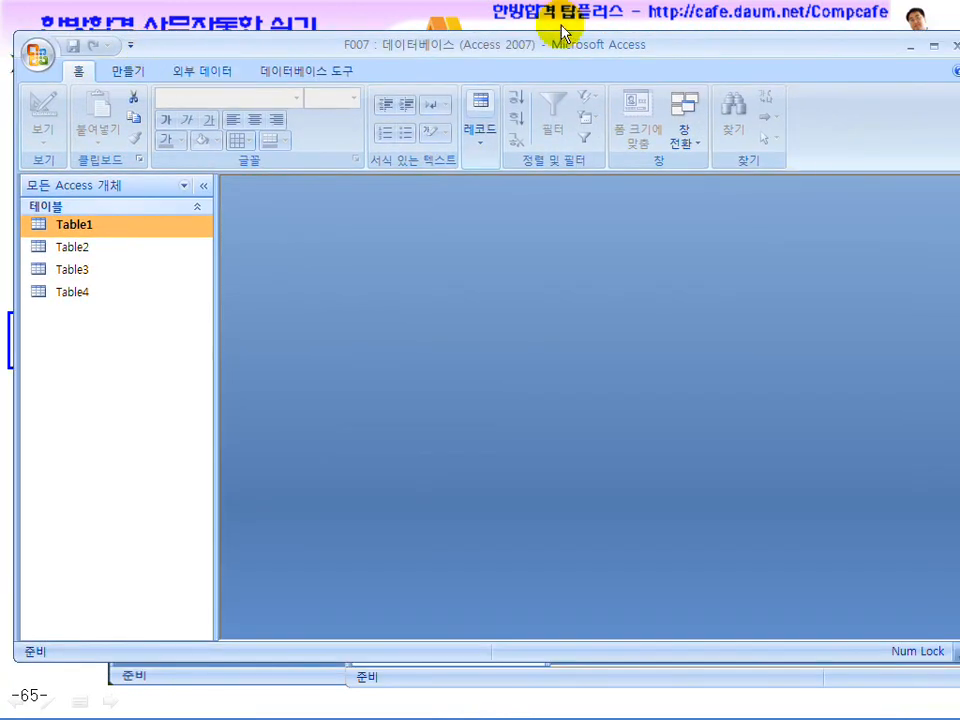
left_click_drag(553, 45, 547, 44)
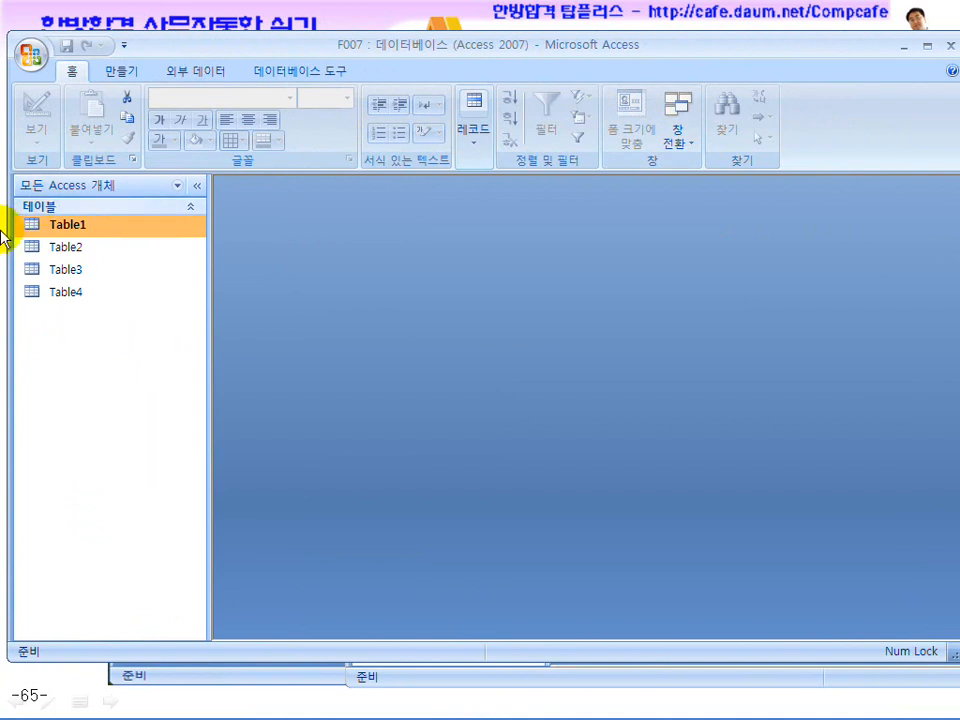
left_click_drag(10, 230, 326, 252)
left_click_drag(568, 47, 212, 57)
left_click_drag(638, 79, 668, 53)
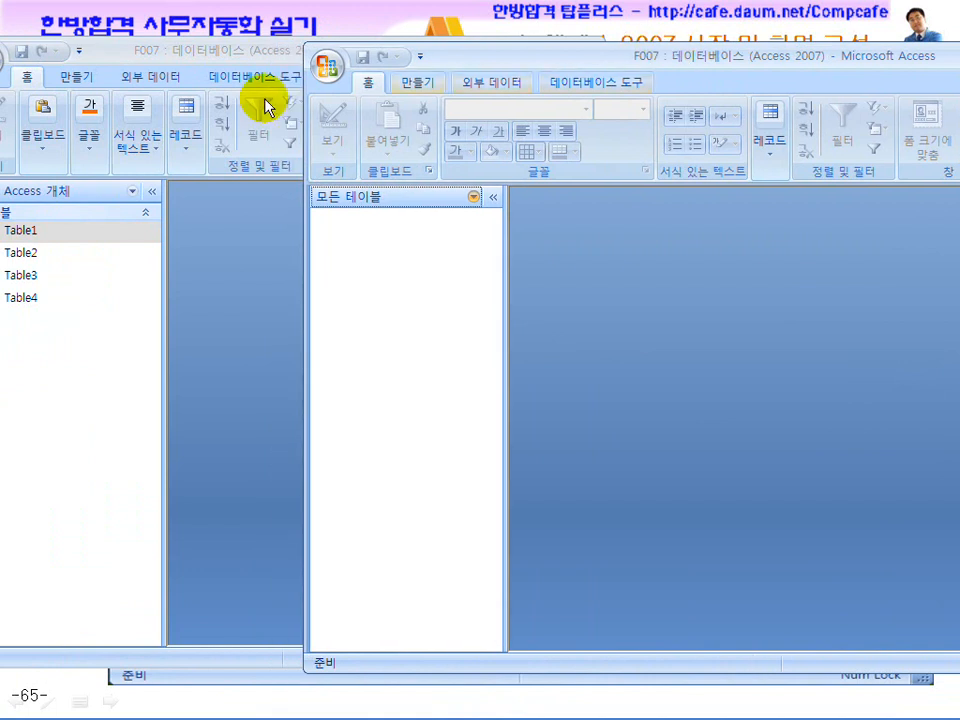
left_click_drag(213, 56, 259, 57)
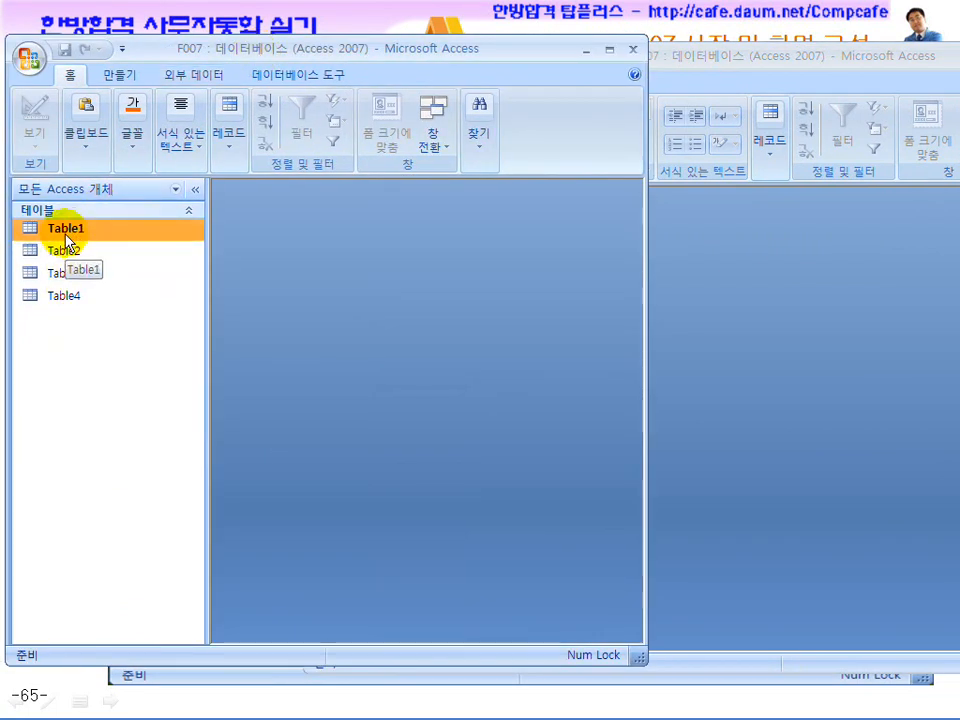
double_click(65, 230)
left_click_drag(309, 230, 314, 200)
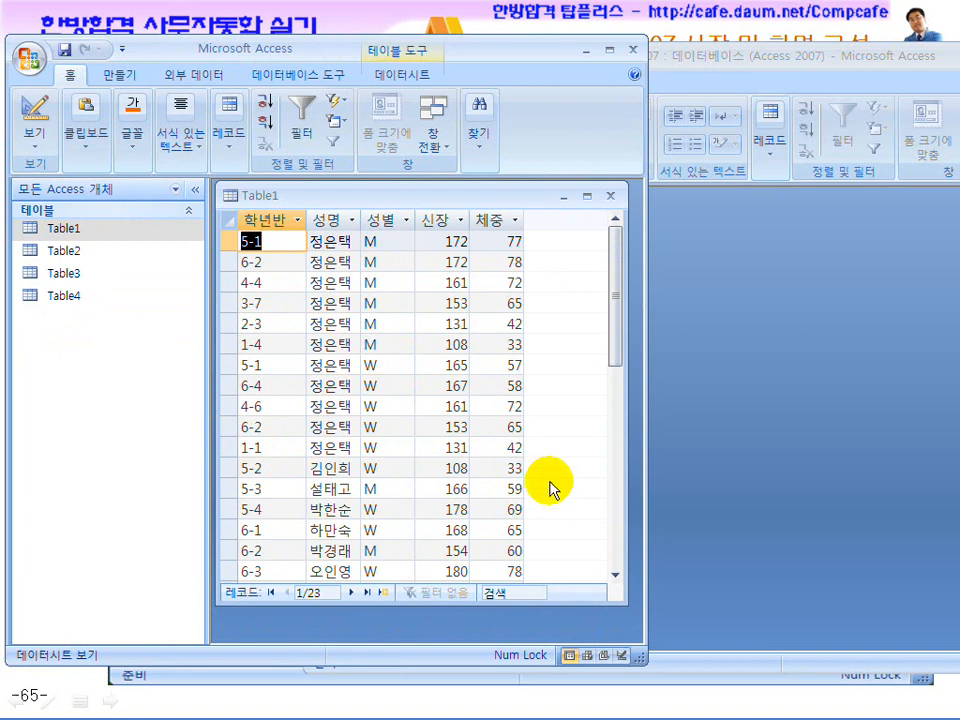
Advance the PowerPoint lecture two slides to page 67, then return to Access's Table1 datasheet
key("super")
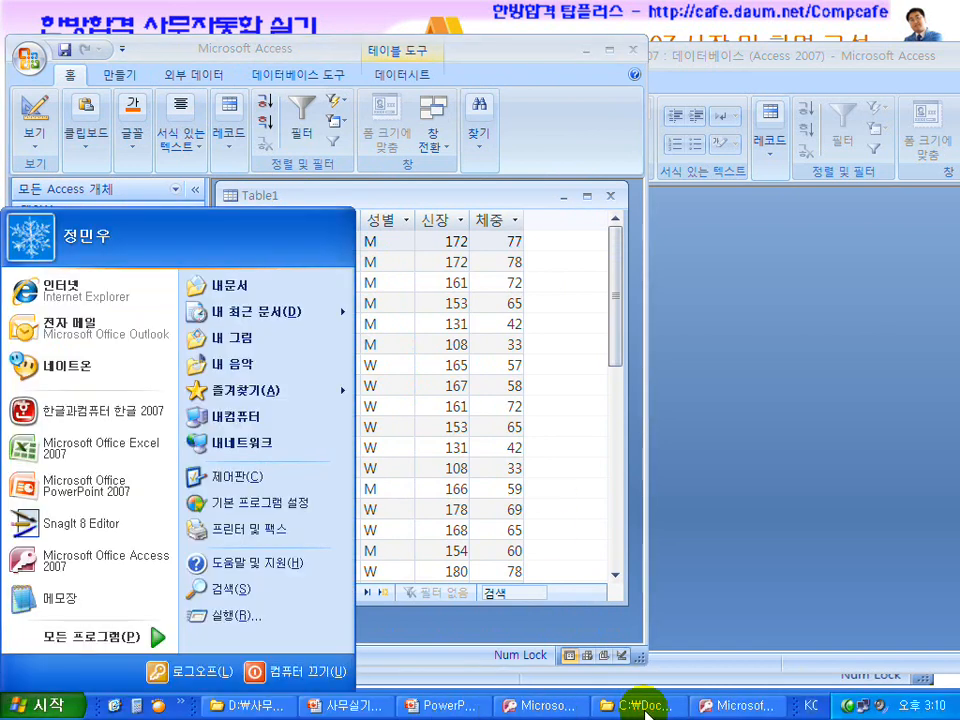
left_click(447, 706)
left_click(527, 458)
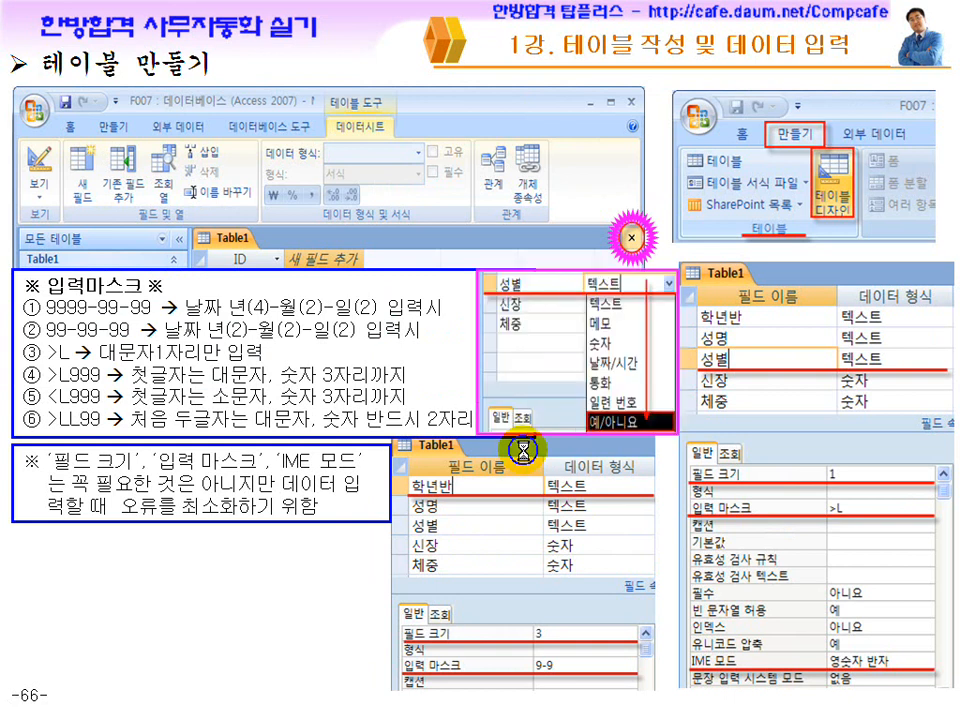
left_click(527, 458)
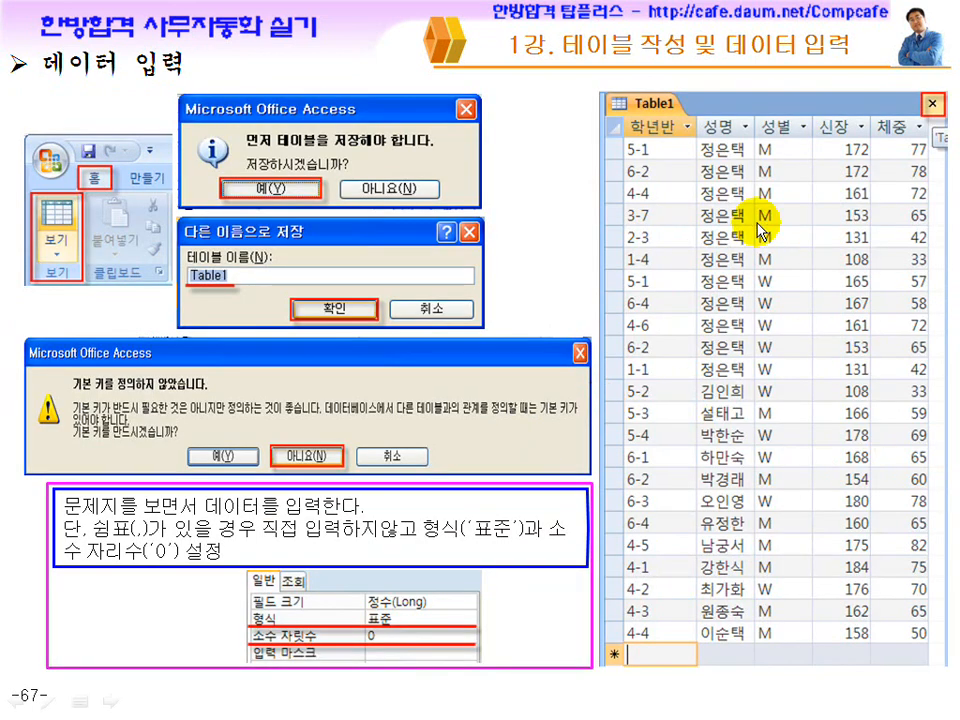
key("super")
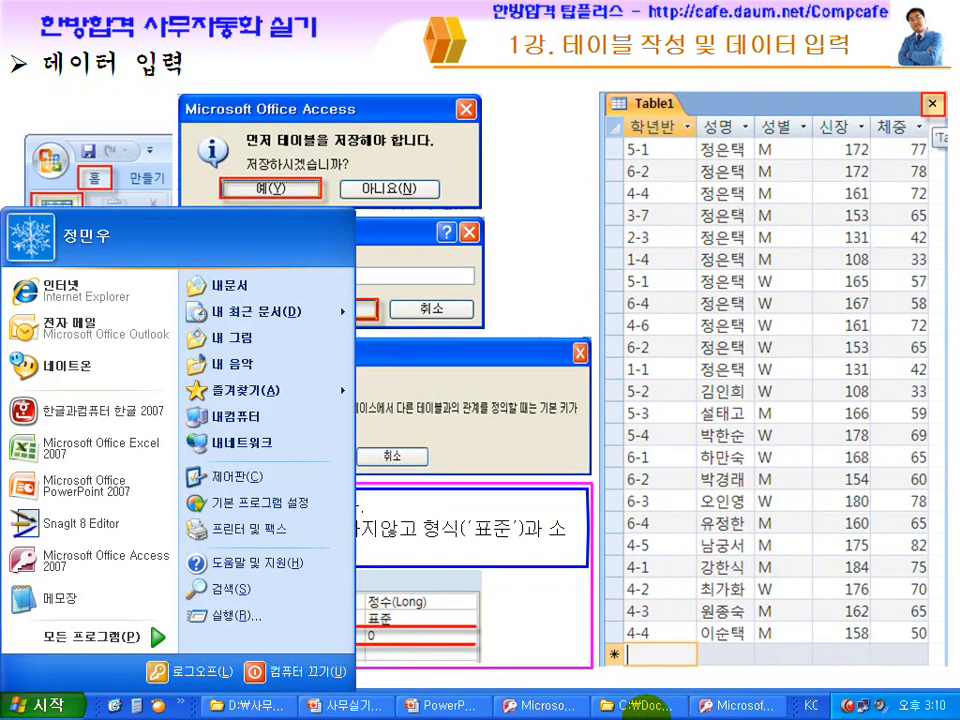
left_click(733, 706)
left_click(527, 706)
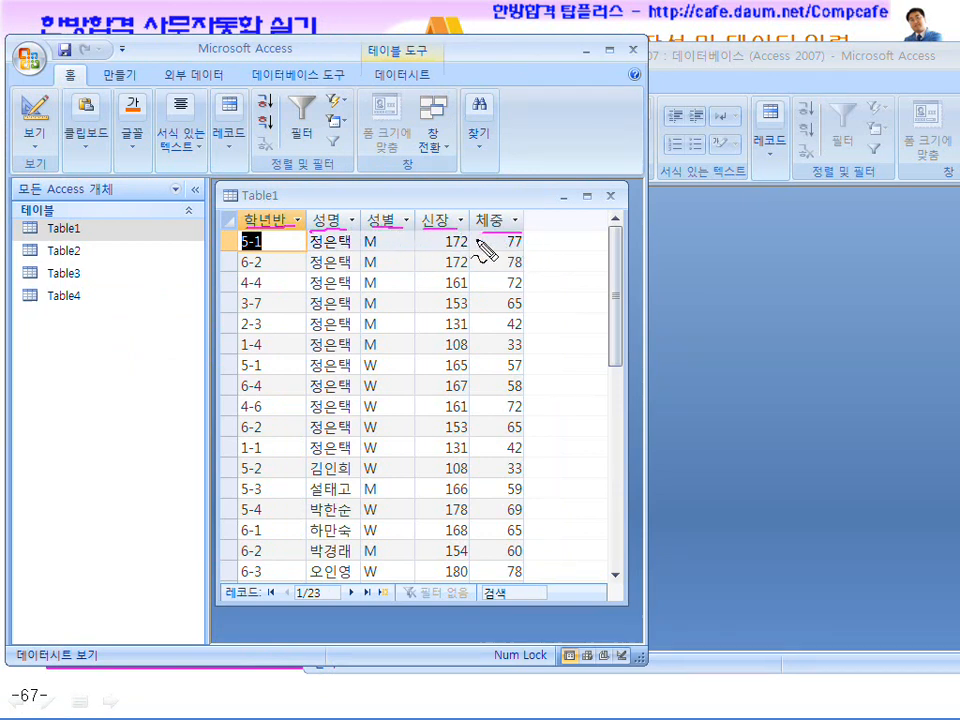
Start a new Table Design in the blank F007 database and widen its design area
left_click(707, 50)
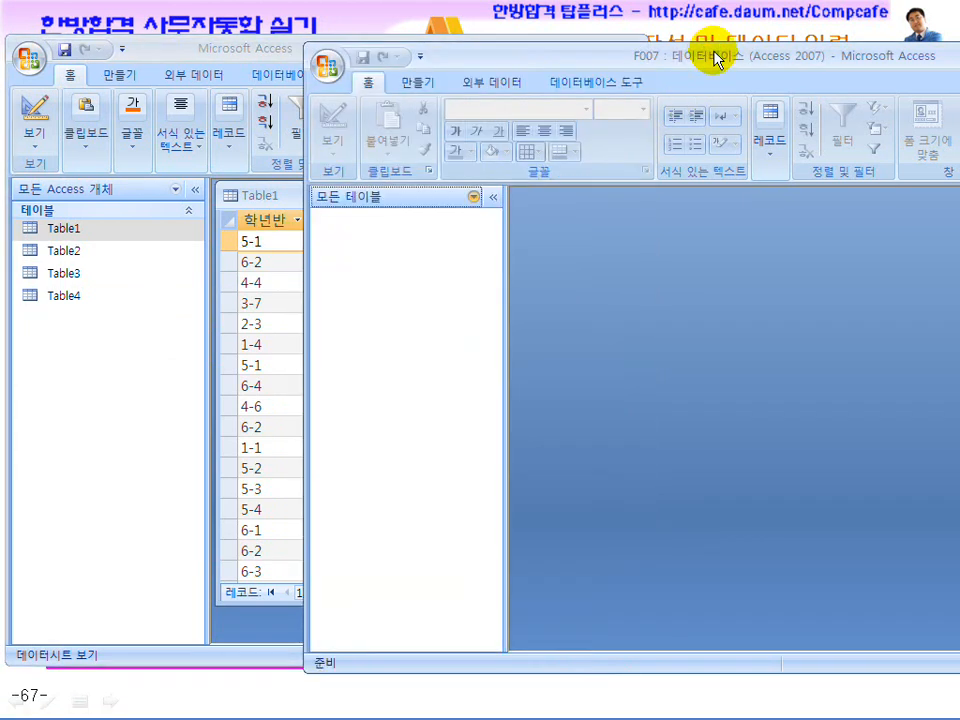
left_click_drag(563, 60, 647, 43)
left_click(510, 80)
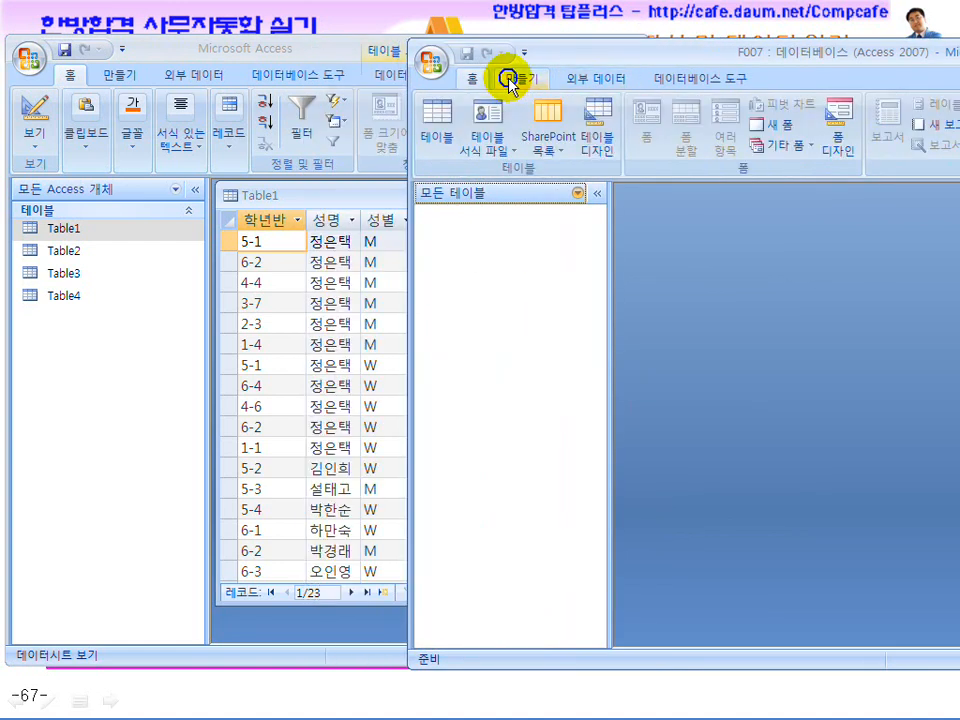
left_click(597, 140)
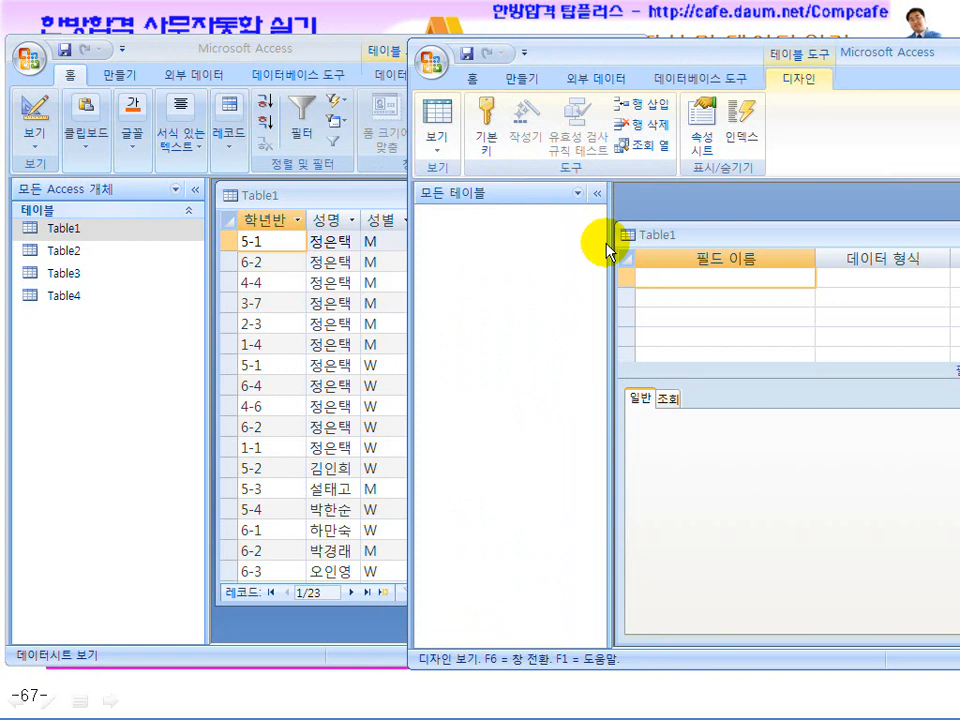
left_click_drag(607, 248, 490, 246)
left_click_drag(547, 60, 669, 31)
Enter the 학년반 field, then narrow the design window and its columns to sit beside Table1
left_click(683, 252)
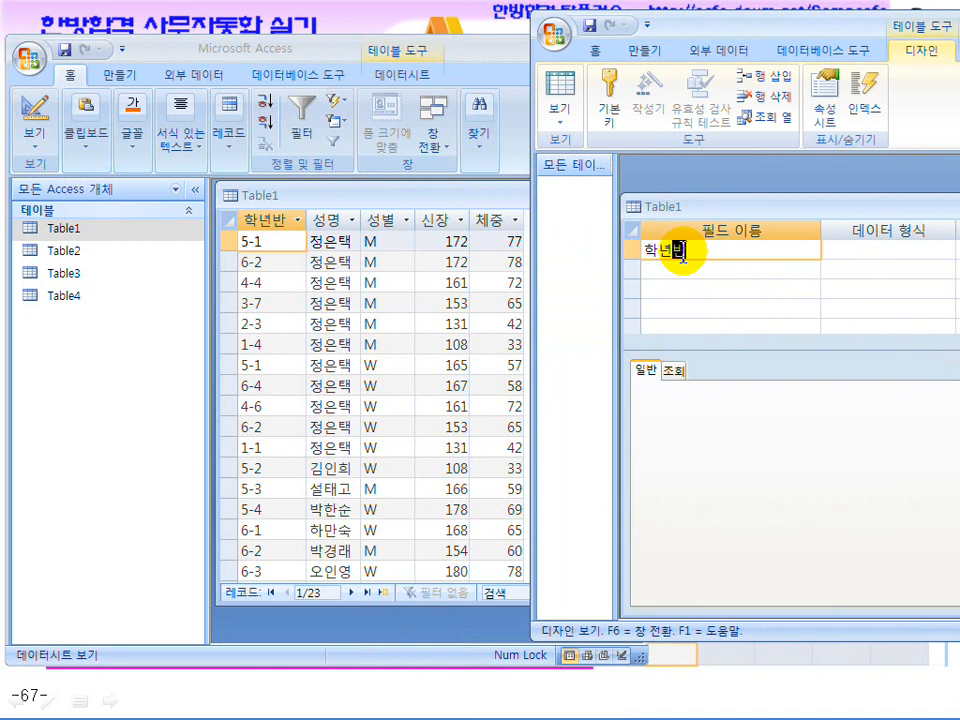
type("학년반")
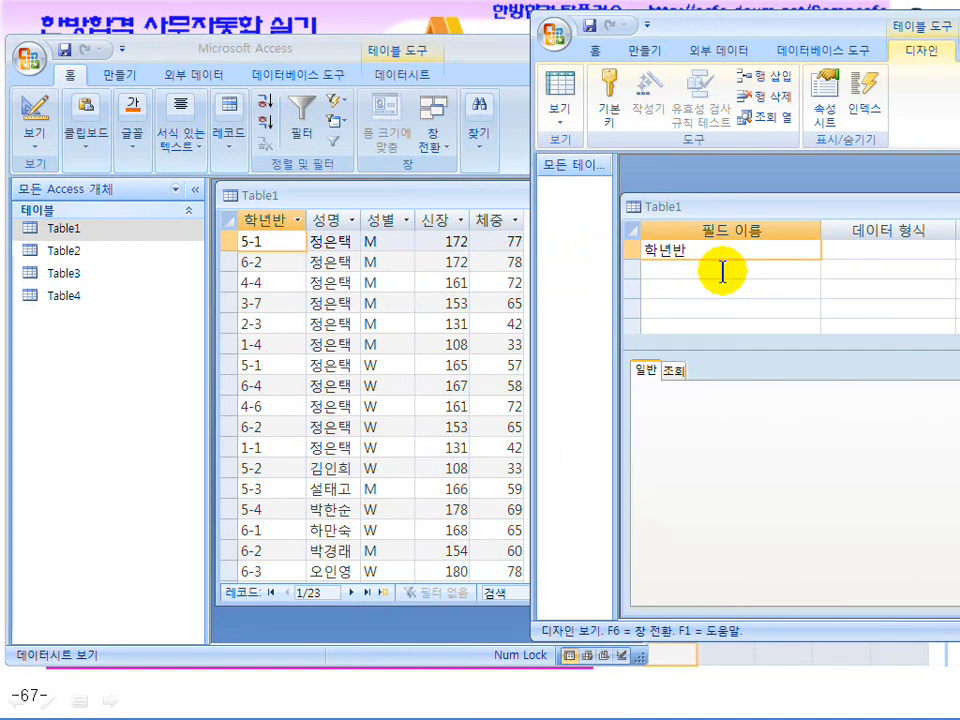
left_click(865, 252)
left_click_drag(619, 317, 763, 321)
left_click_drag(900, 207, 739, 193)
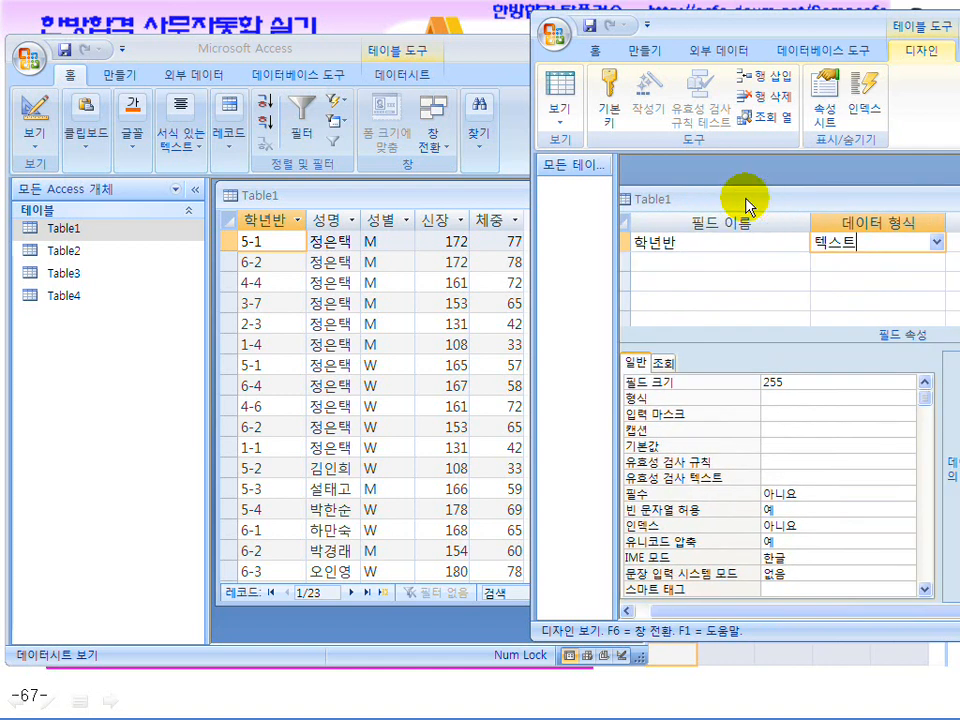
left_click_drag(811, 224, 709, 222)
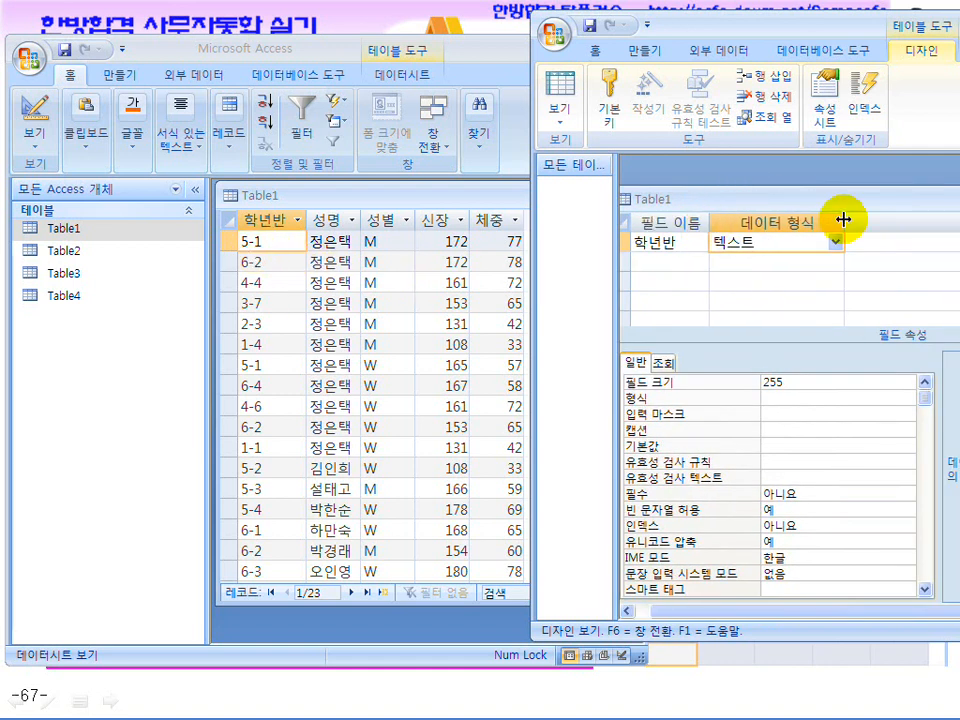
left_click_drag(845, 220, 806, 219)
left_click_drag(754, 198, 778, 191)
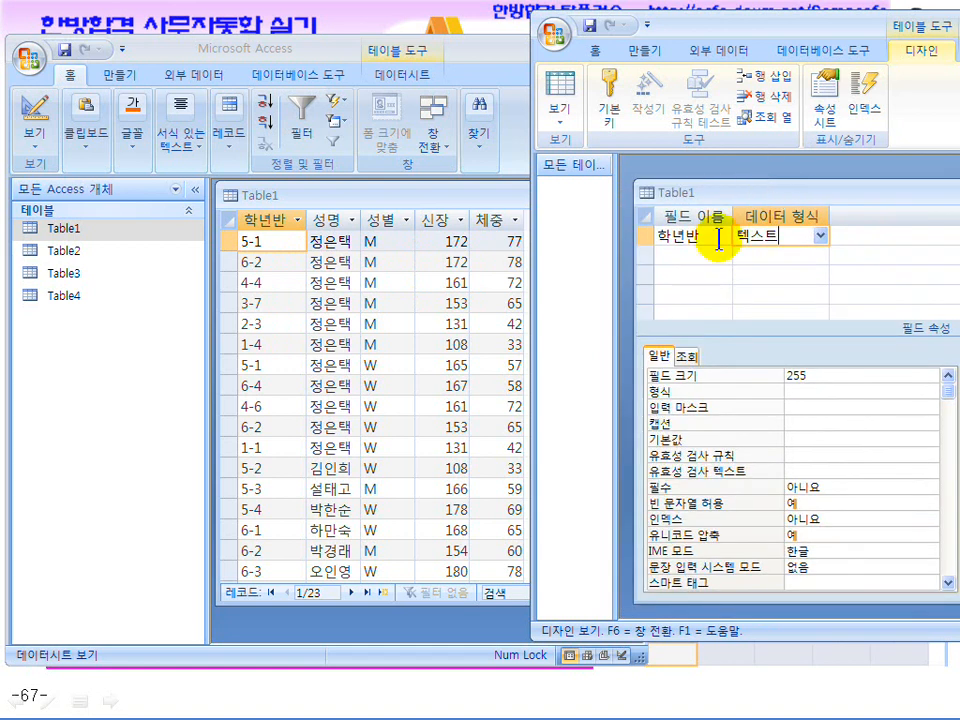
left_click_drag(632, 270, 730, 273)
left_click_drag(853, 195, 750, 183)
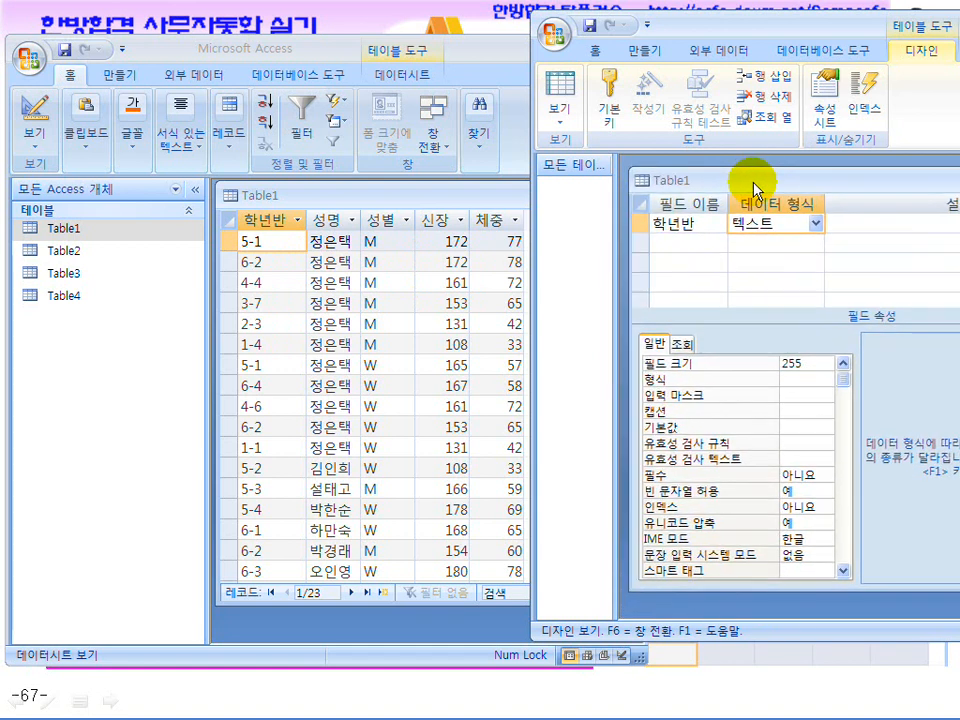
Add 성명 and 성별 as Text fields
left_click(690, 243)
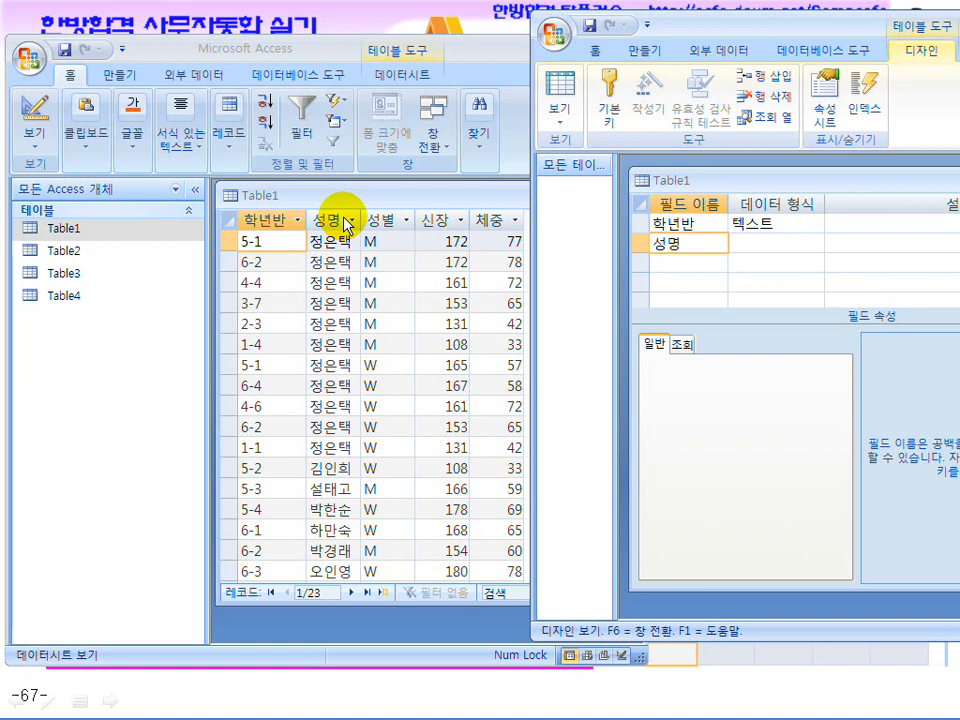
left_click(762, 243)
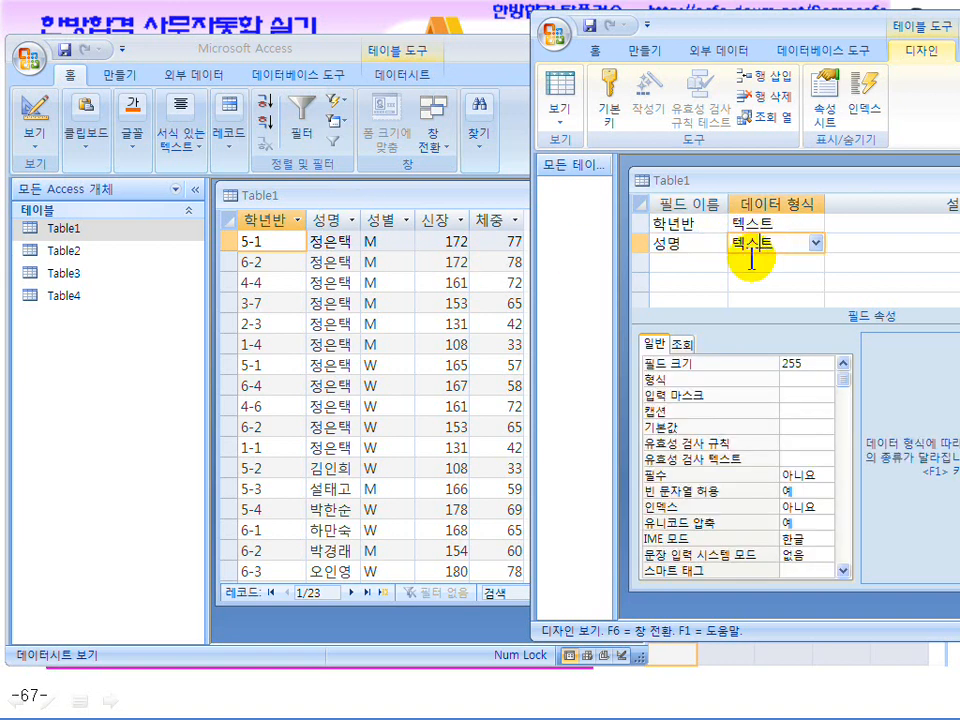
left_click(669, 263)
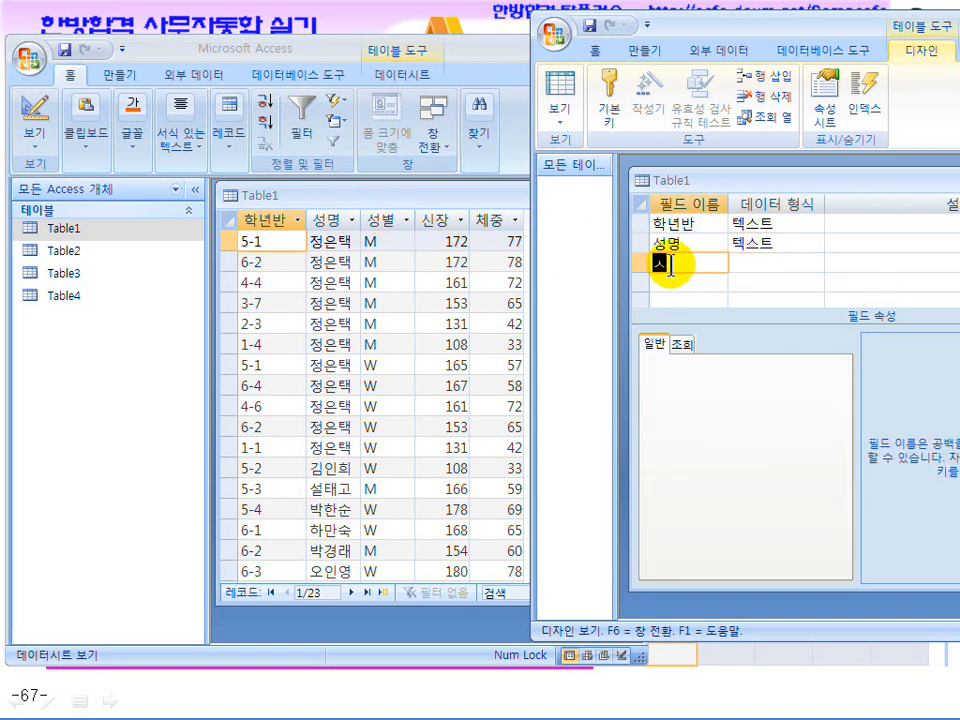
type("성별")
left_click(806, 263)
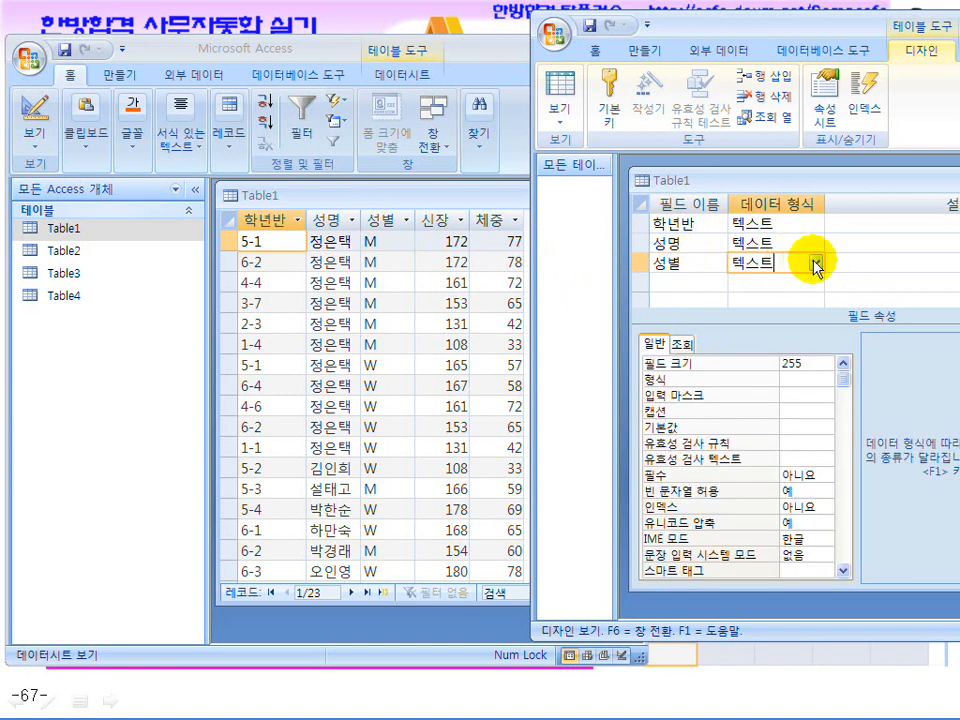
Add 신장 and 체중 with the Number data type
left_click(655, 284)
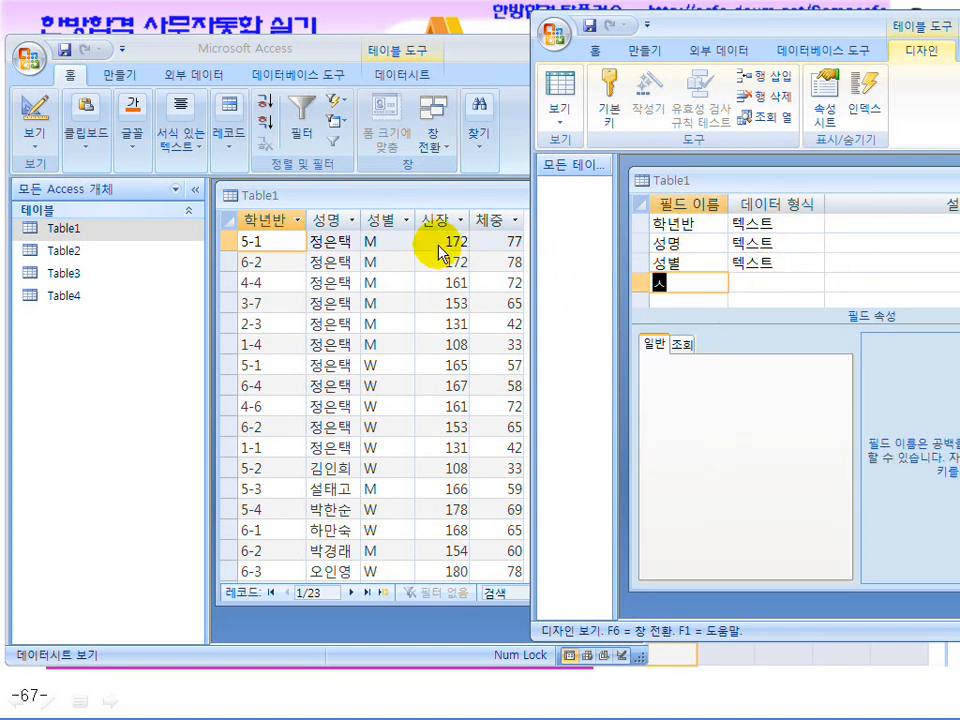
type("신장")
key("Return")
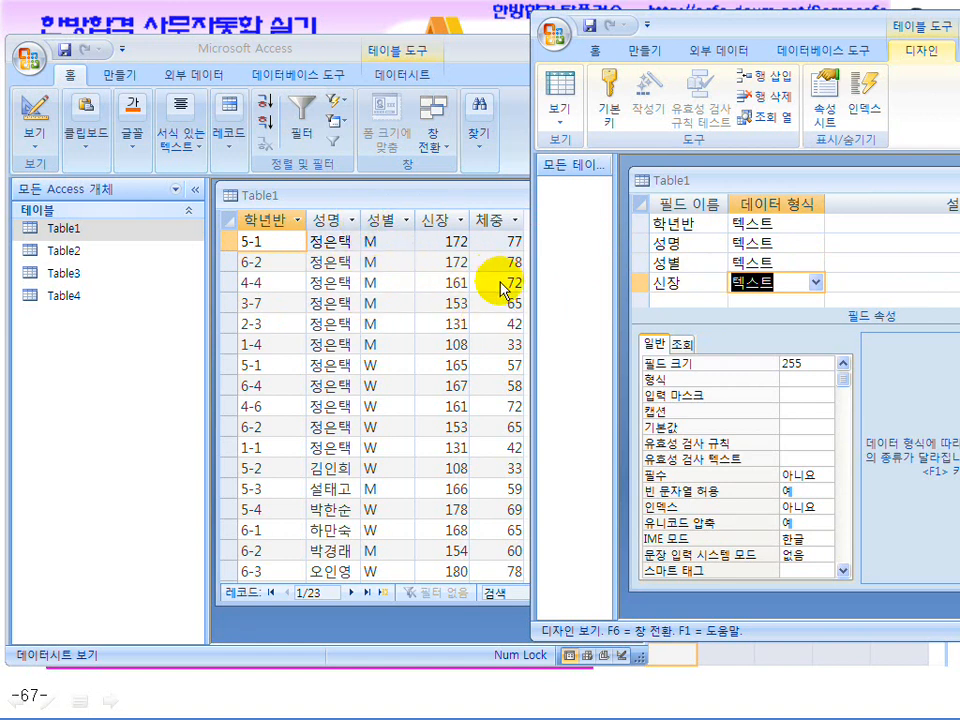
left_click(817, 283)
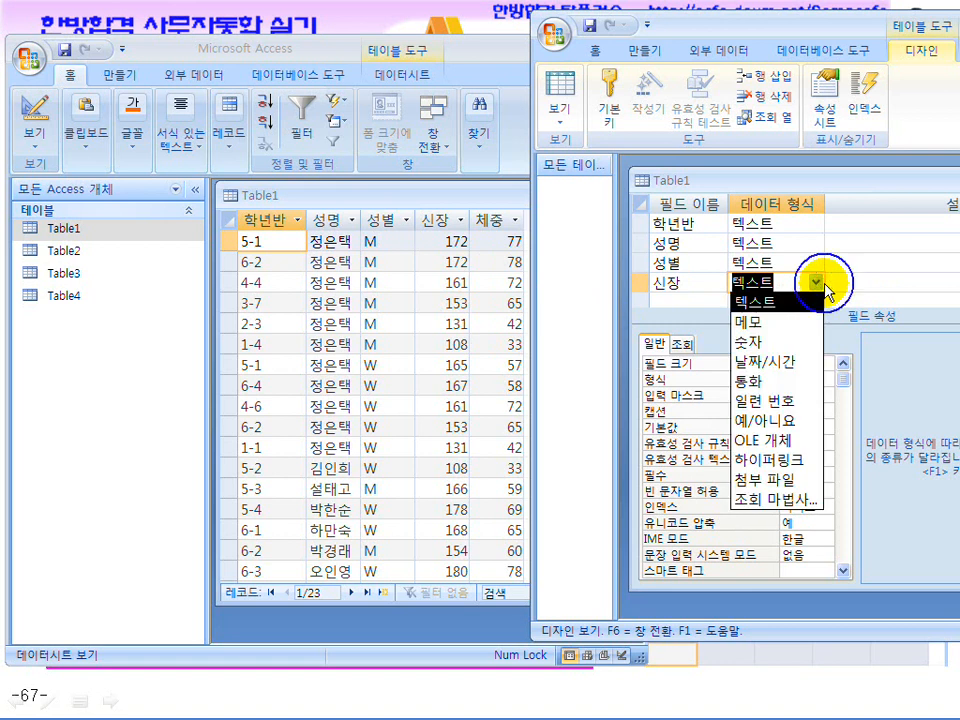
left_click(789, 341)
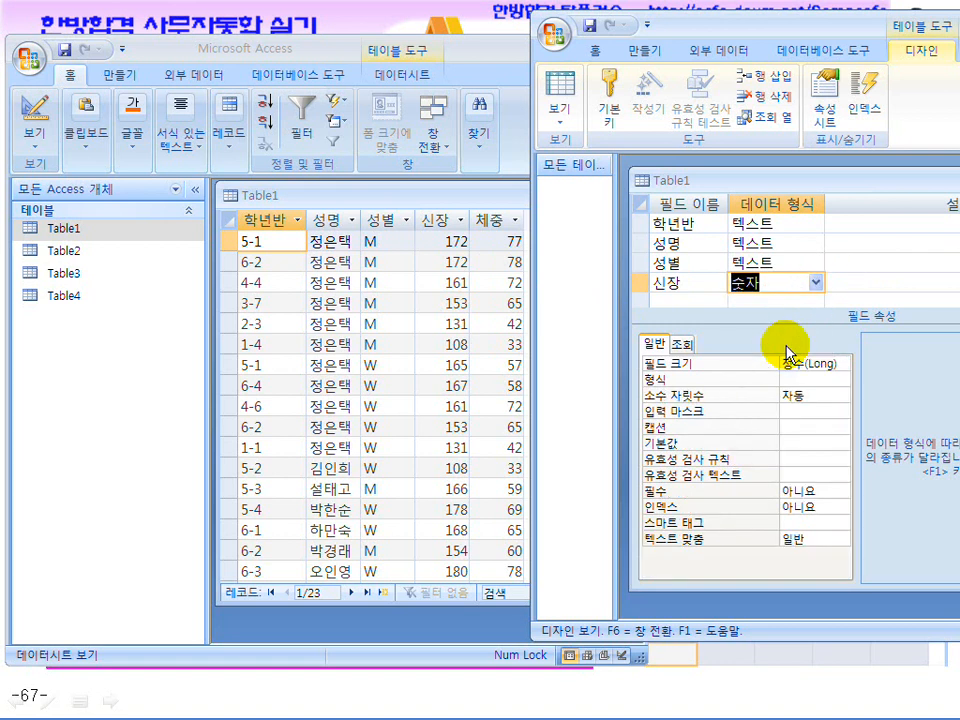
left_click(677, 298)
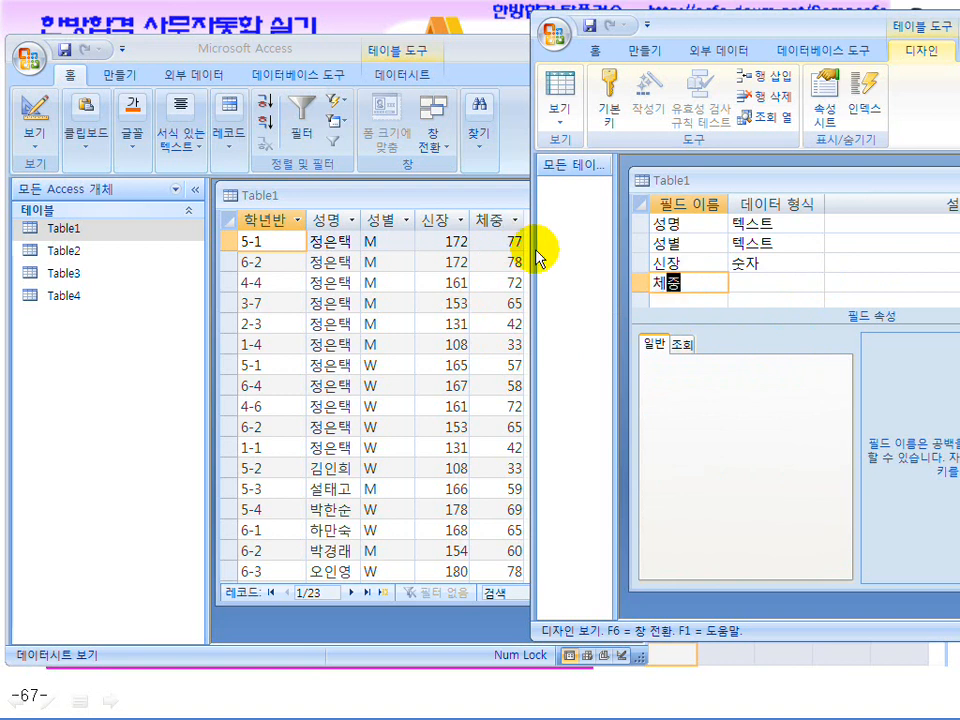
left_click(765, 282)
left_click(816, 283)
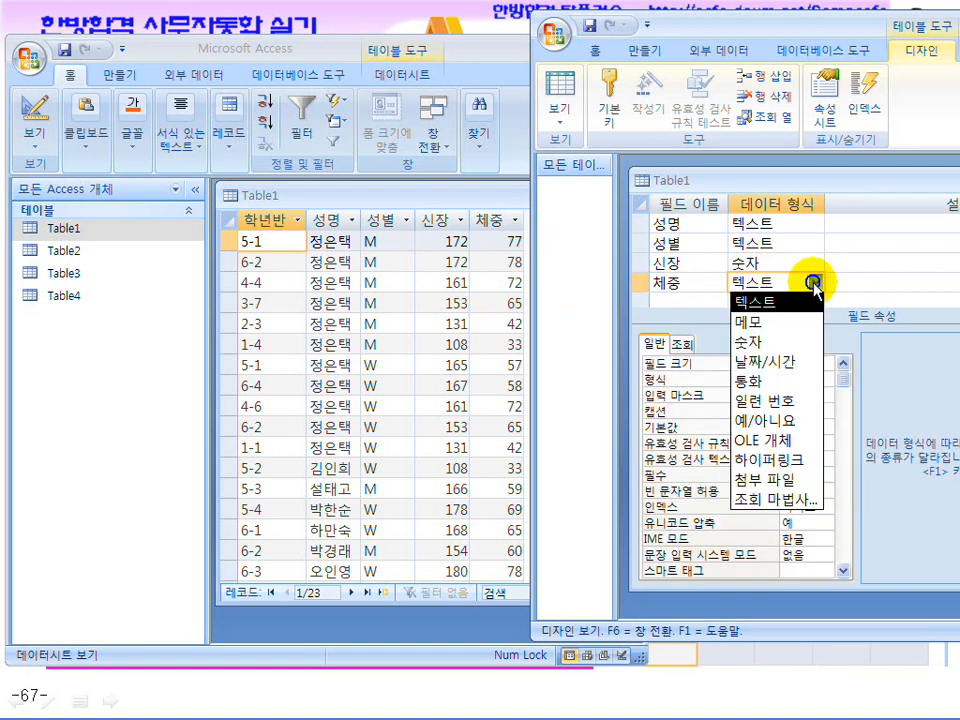
left_click(786, 344)
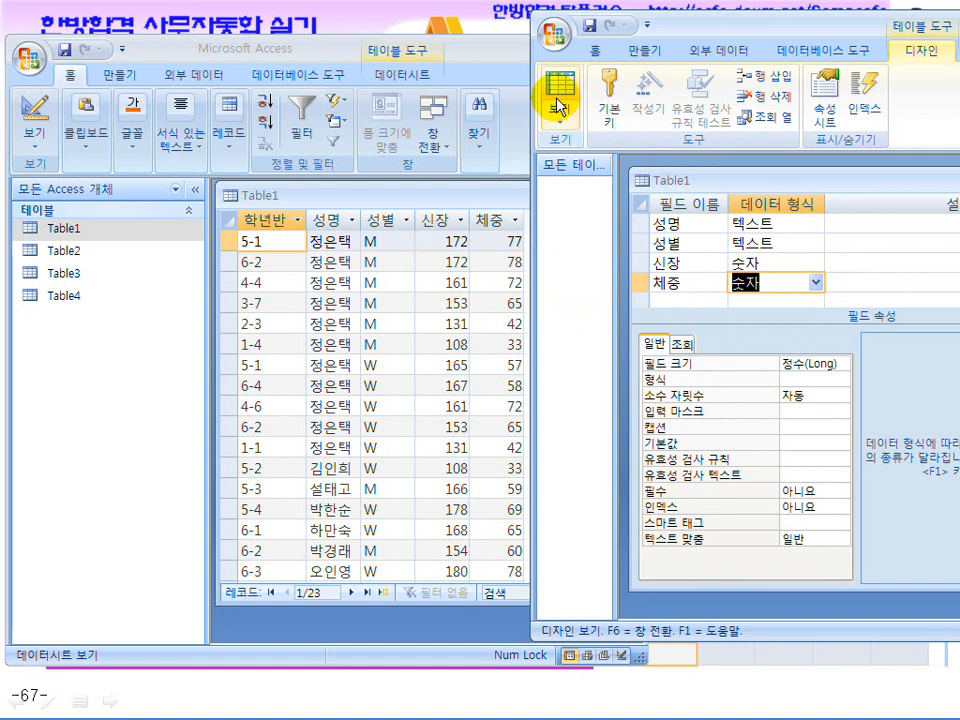
mouse_move(690, 32)
left_mouse_down()
mouse_move(648, 30)
mouse_move(675, 32)
left_mouse_up()
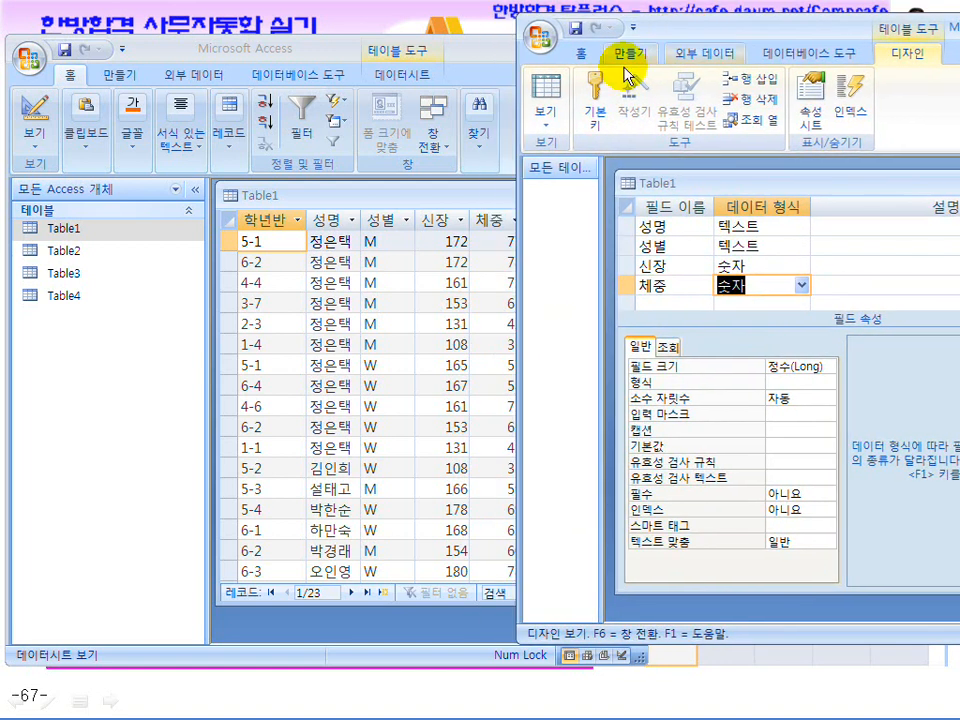
Save the new table under the default name Table1, declining a primary key, and view its datasheet
left_click(546, 100)
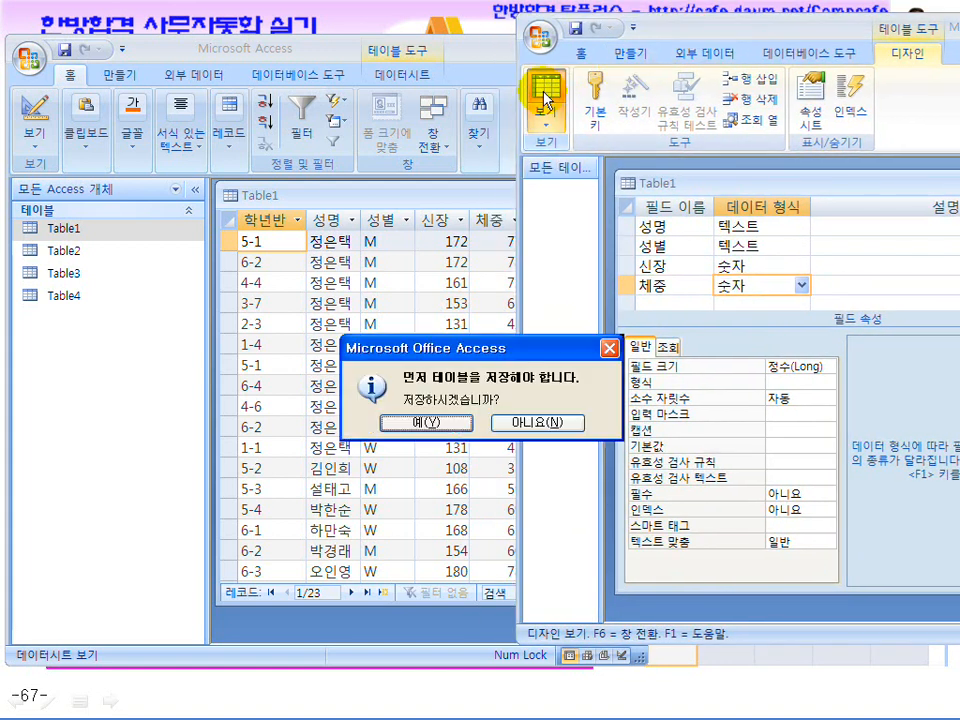
left_click(435, 422)
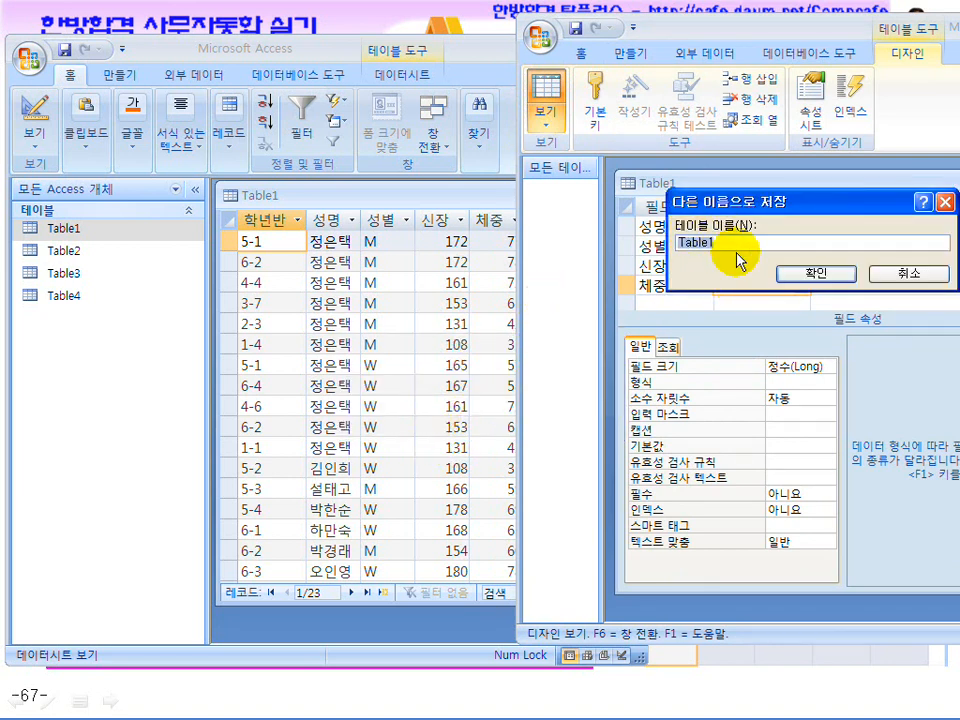
left_click(816, 273)
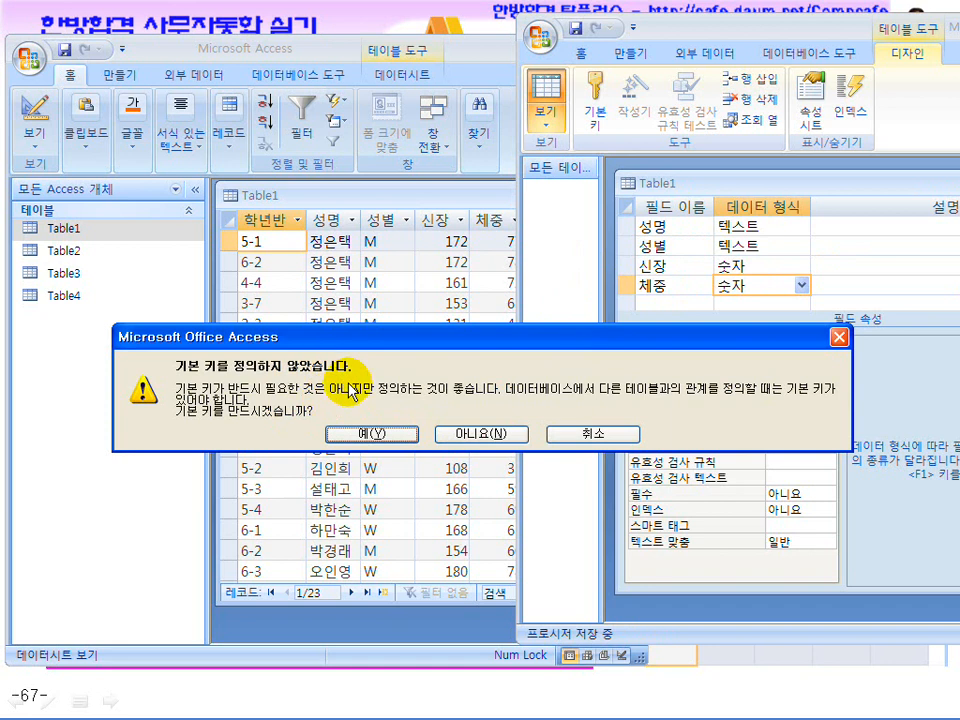
left_click(482, 434)
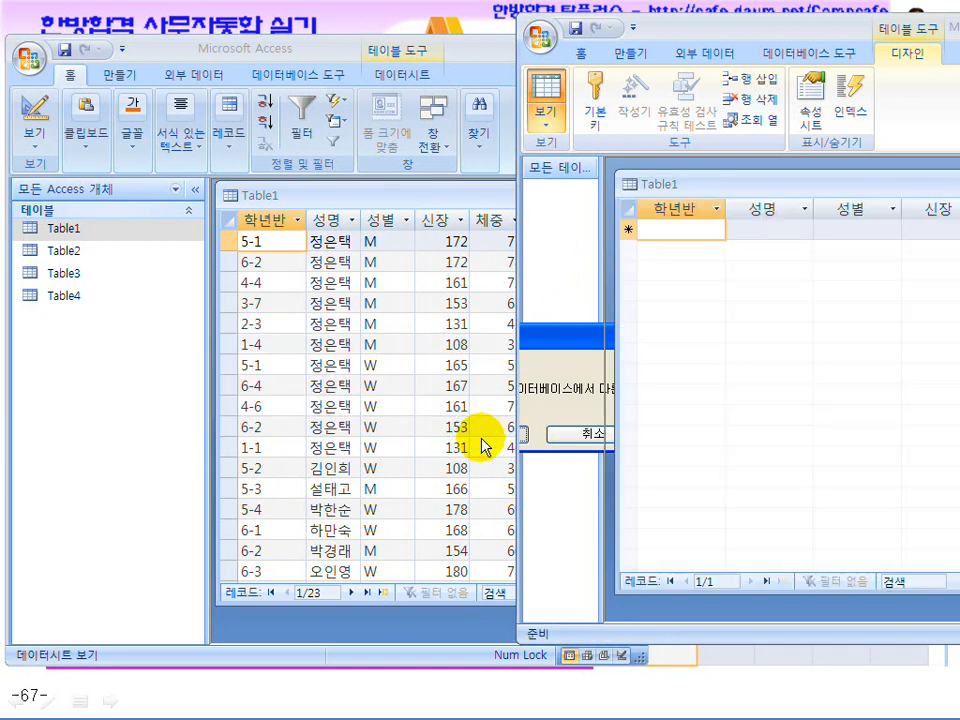
left_click_drag(714, 189, 694, 182)
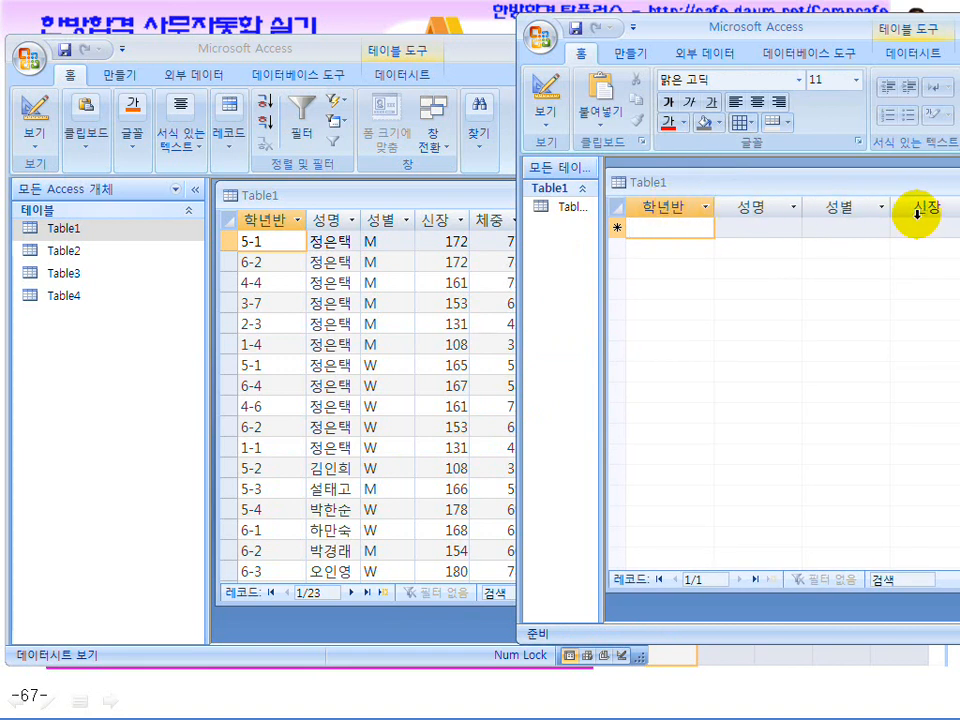
type("5-1")
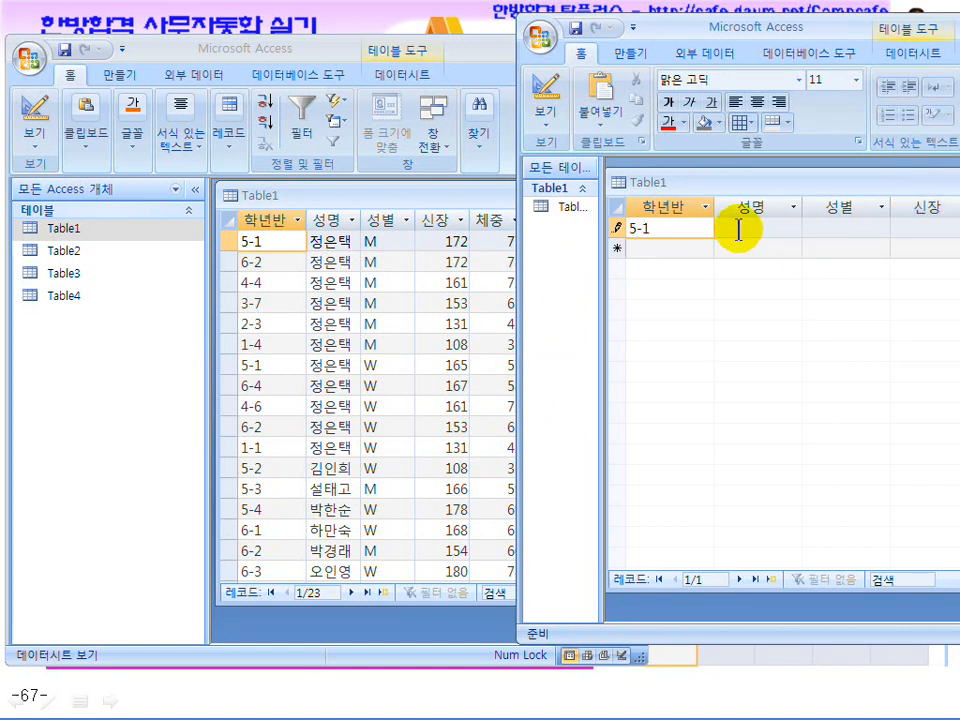
left_click(738, 229)
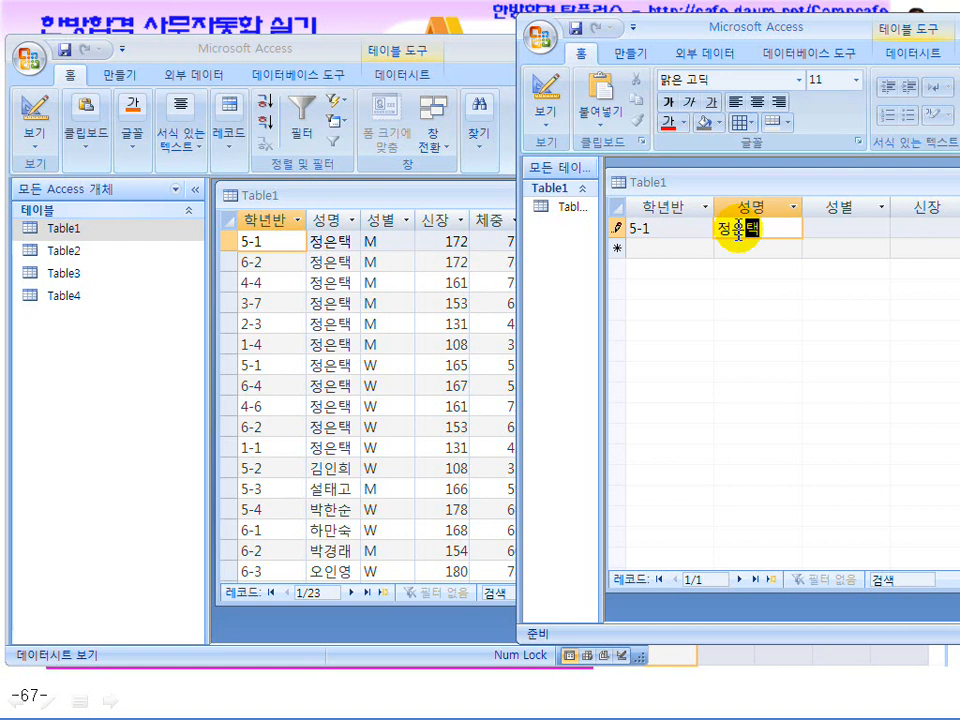
key("Tab")
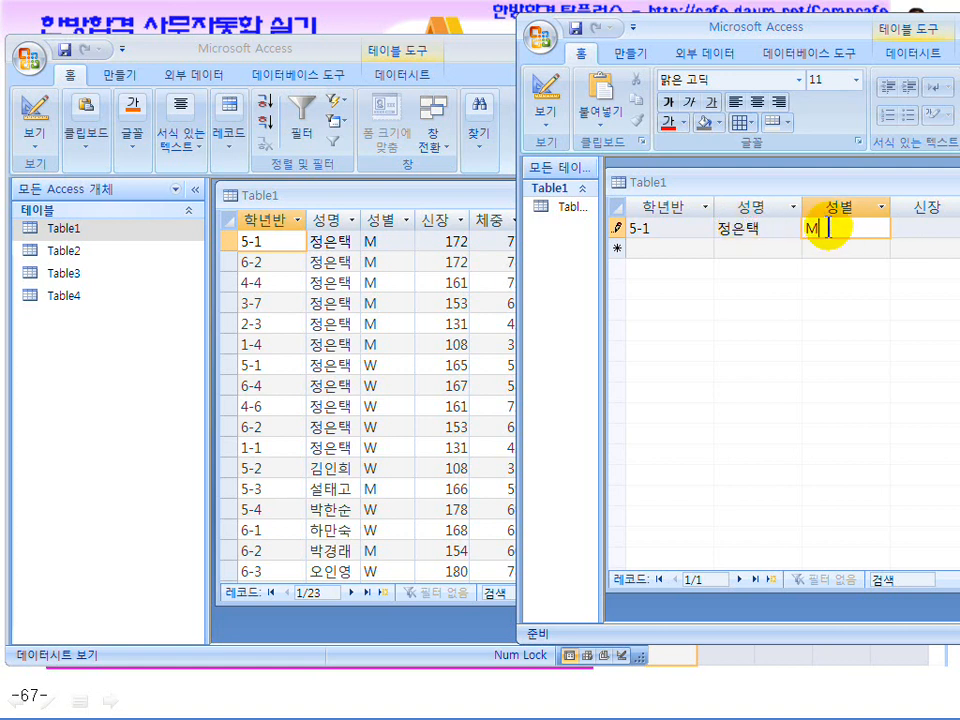
left_click_drag(829, 228, 791, 226)
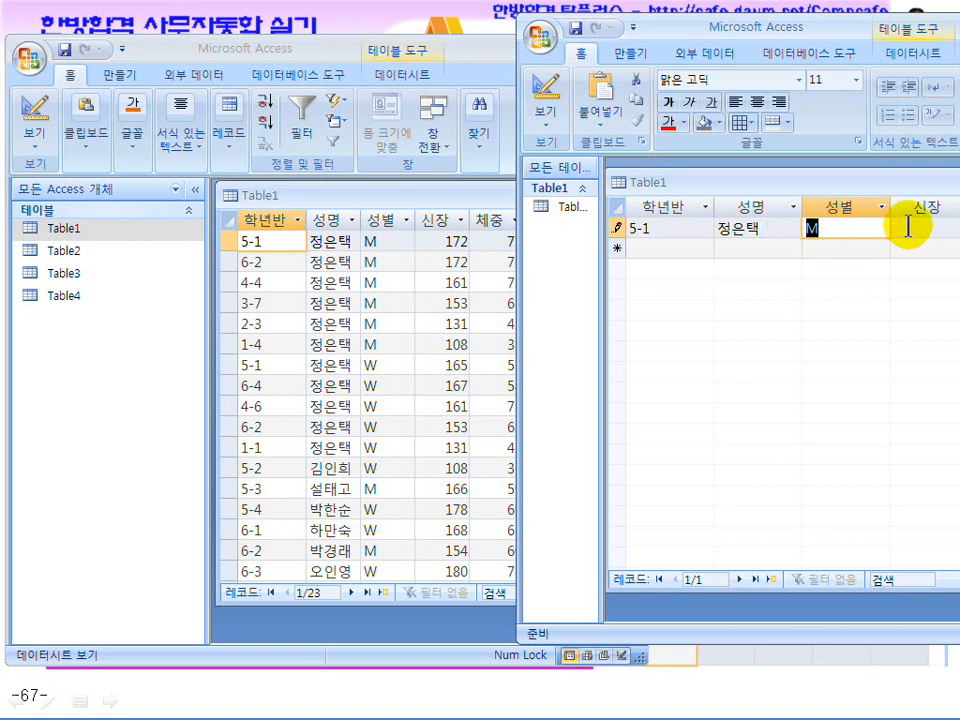
left_click(908, 228)
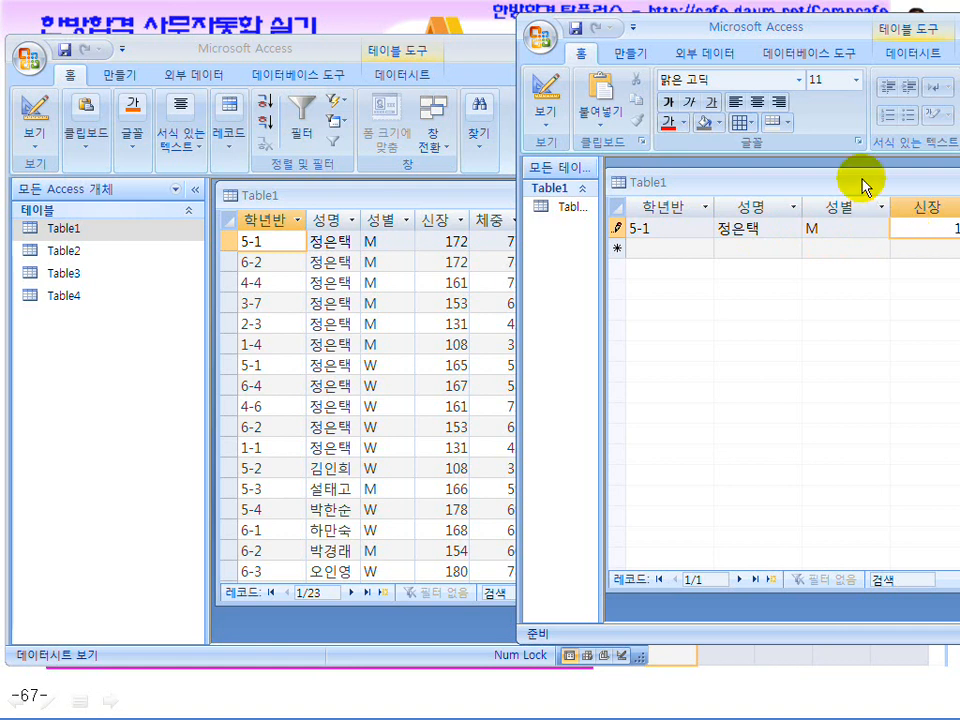
left_click_drag(857, 182, 868, 180)
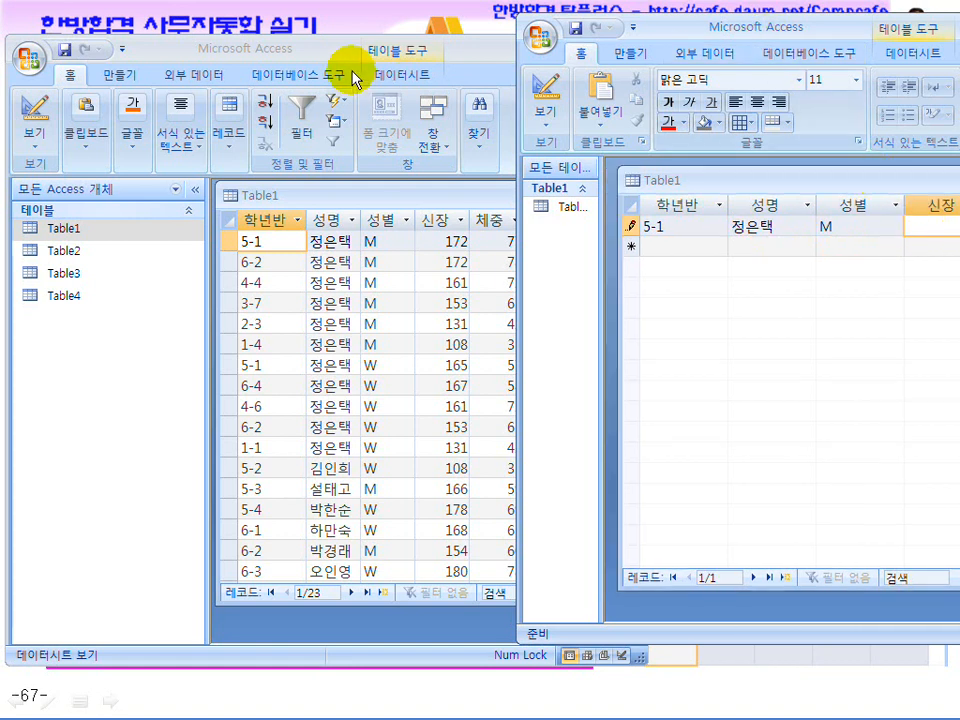
left_click_drag(332, 47, 162, 53)
left_click_drag(681, 36, 561, 32)
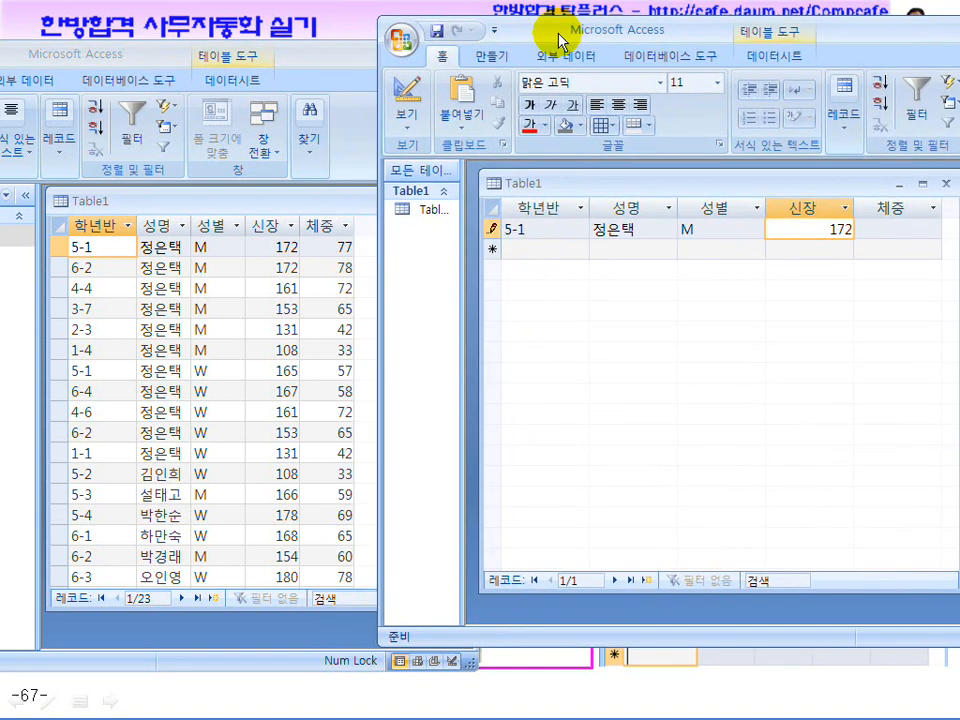
left_click(910, 237)
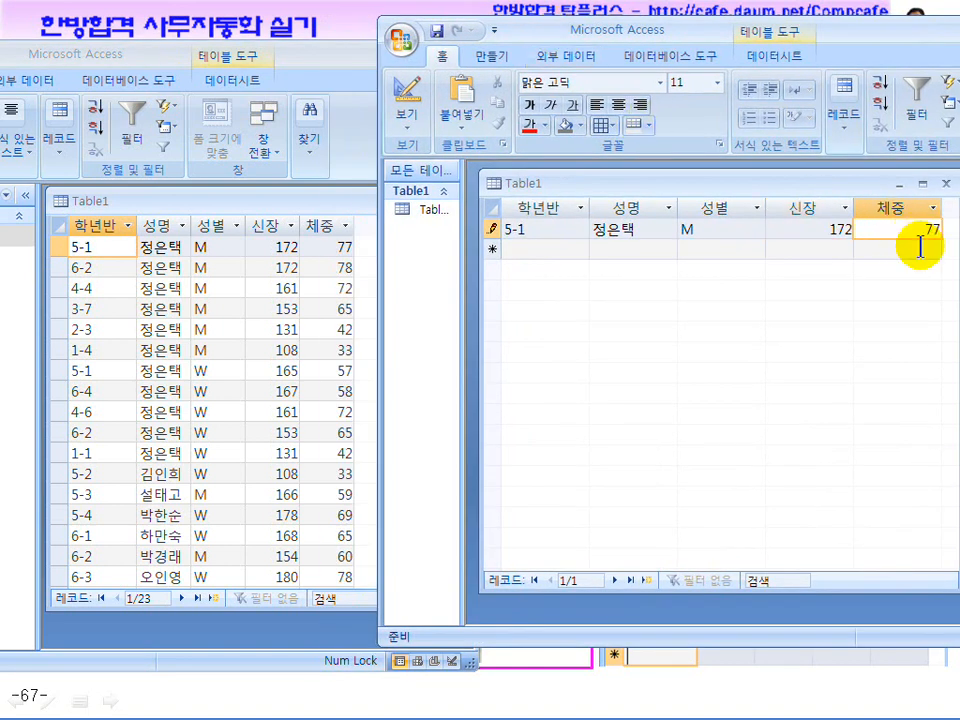
key("Return")
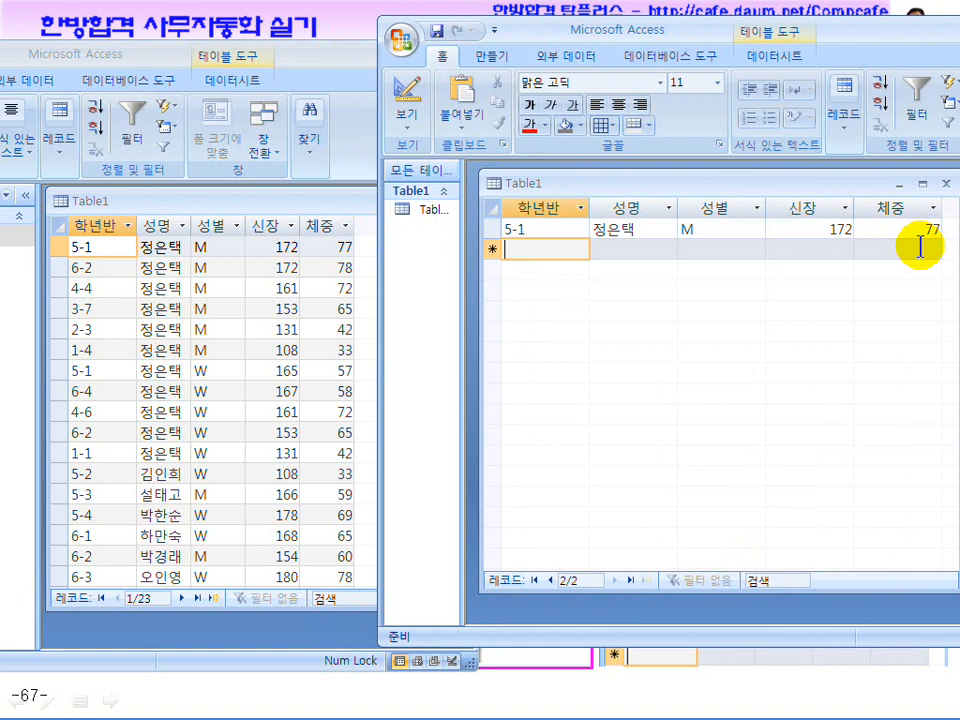
Add record 6-2 with 성별 M and 신장 172, moving on to its 체중
key("Return")
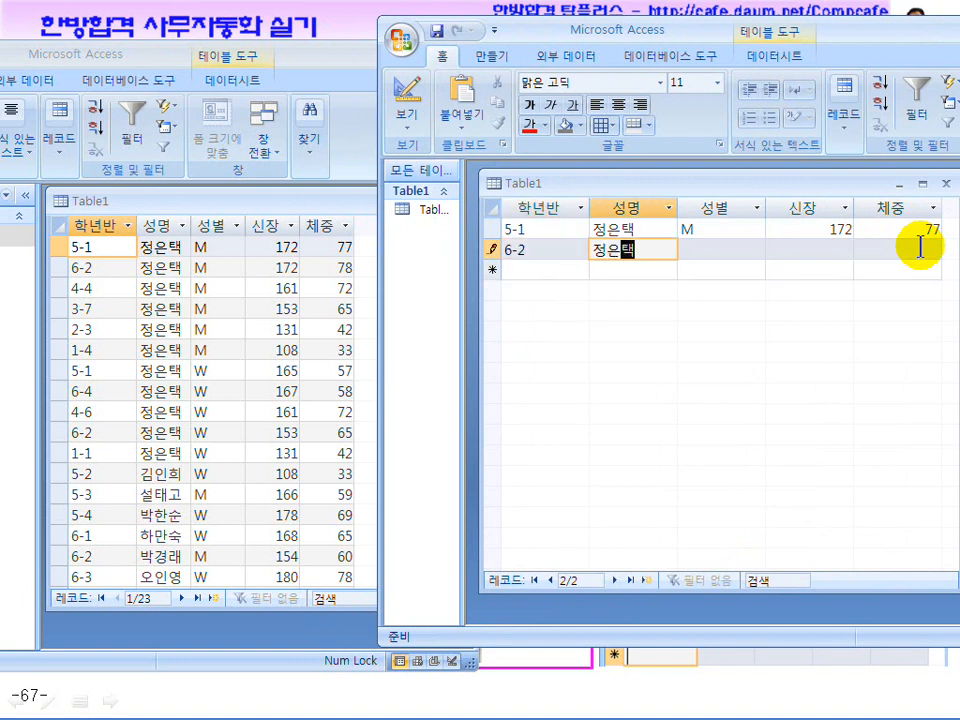
key("Return")
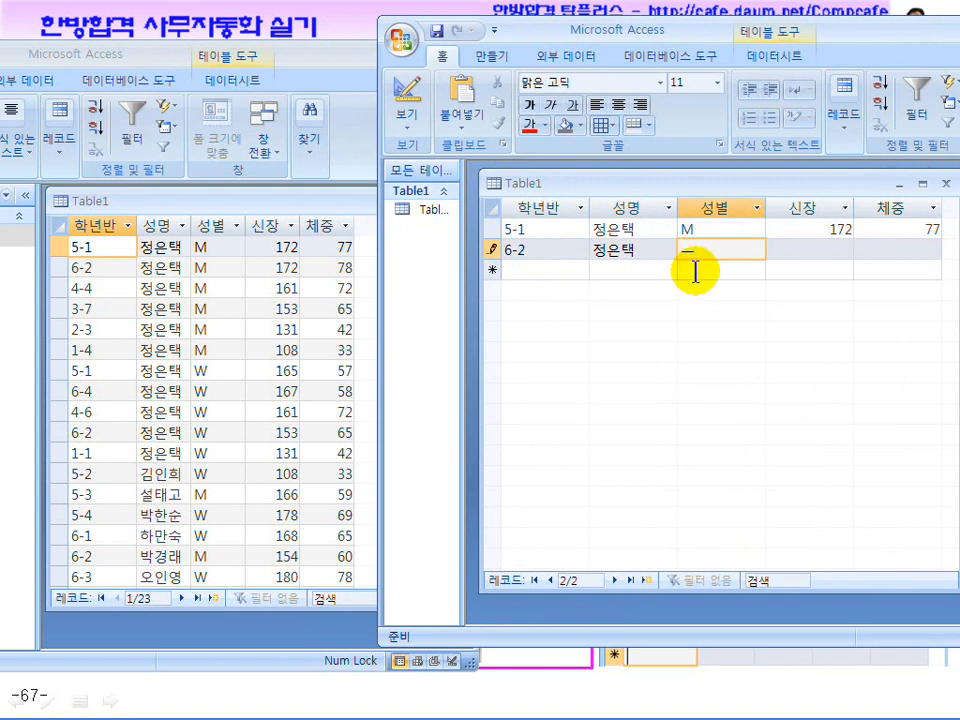
type("M")
key("Return")
type("172")
key("Return")
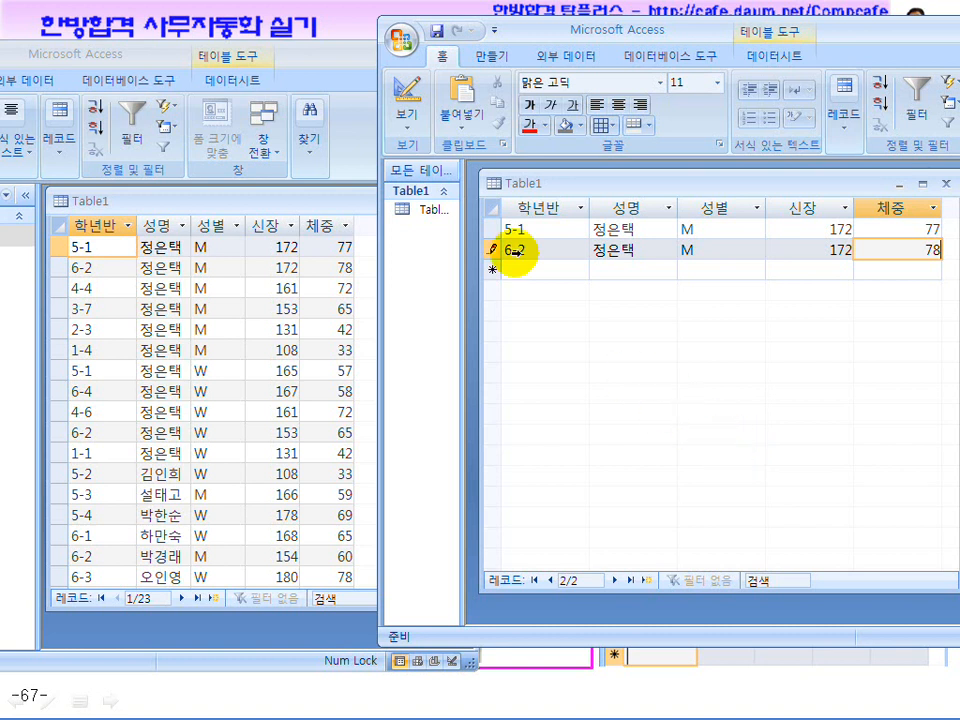
In Table1's Design view, give the 학년반 field a 9-9 input mask
left_click(401, 97)
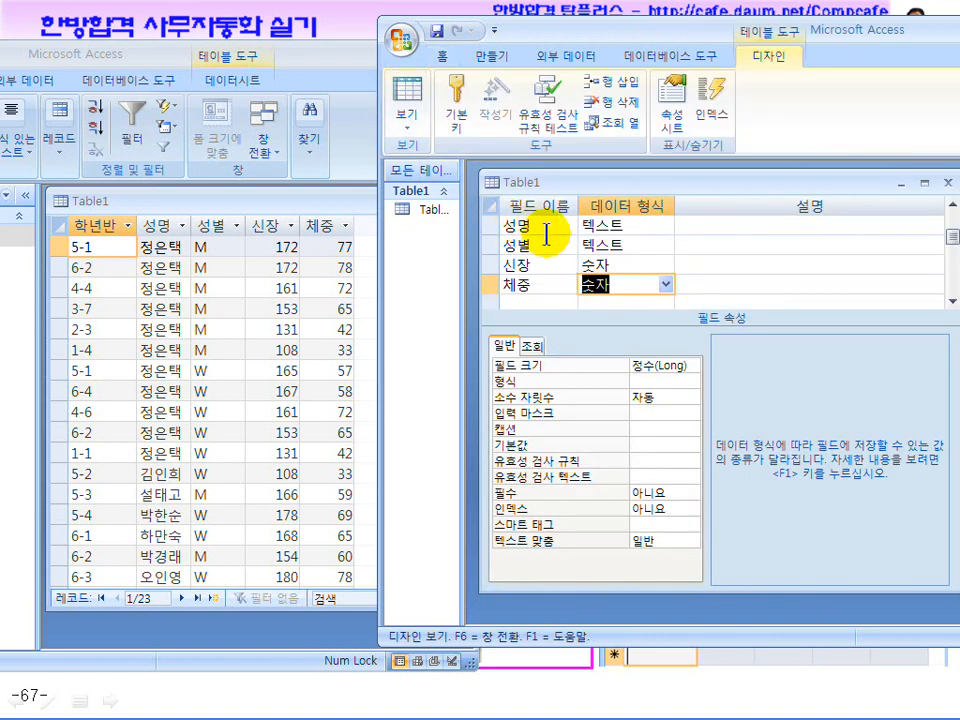
left_click(951, 234)
left_click_drag(951, 234, 949, 208)
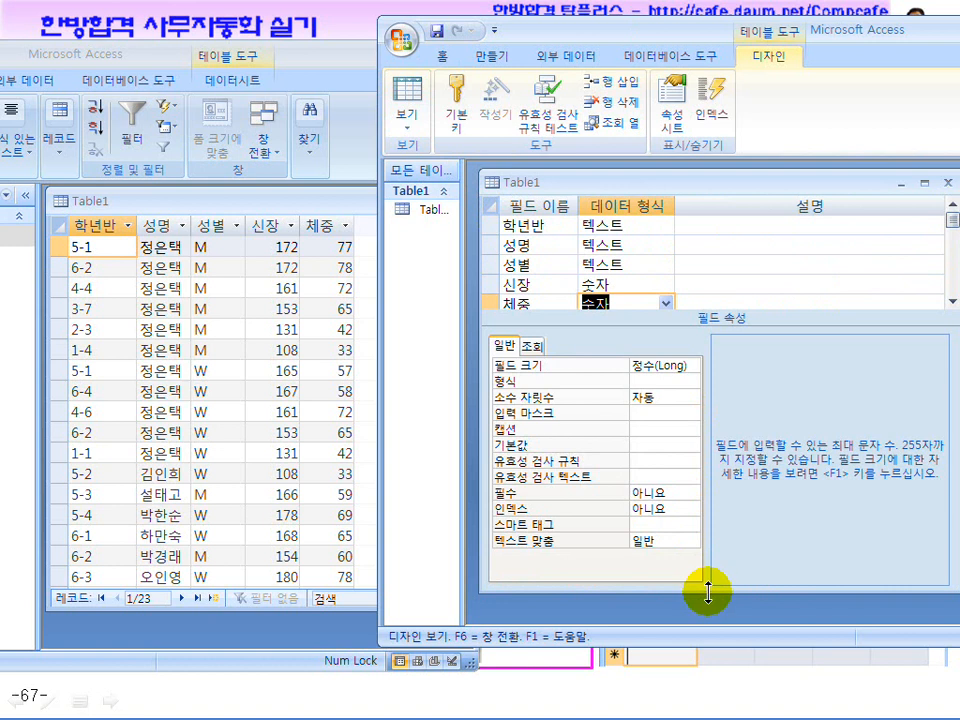
left_click_drag(707, 592, 707, 620)
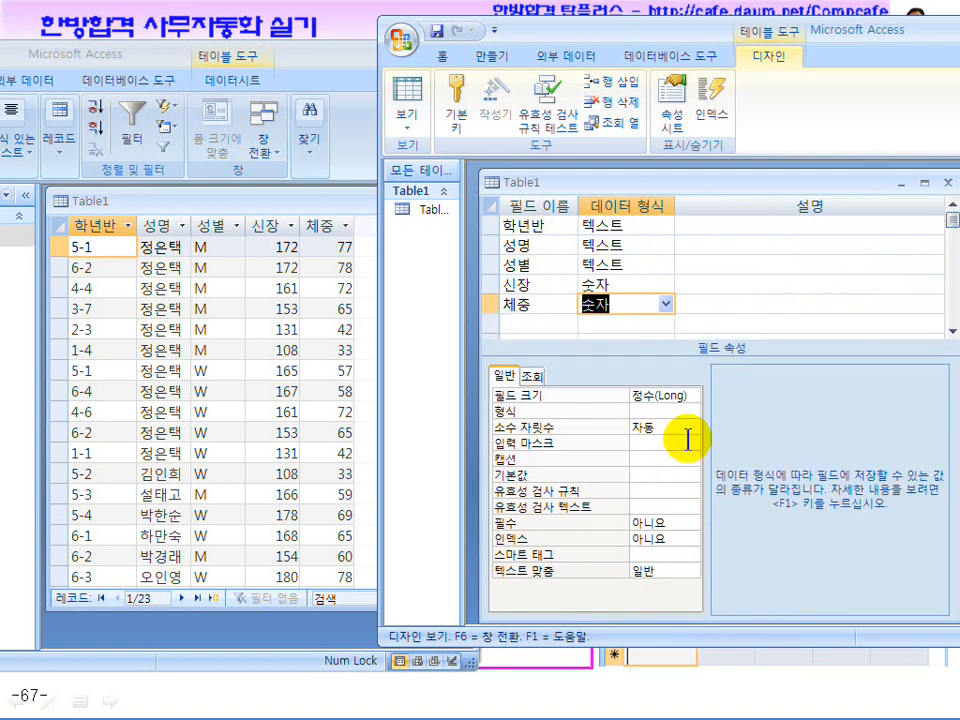
left_click(550, 226)
left_click_drag(626, 390, 578, 392)
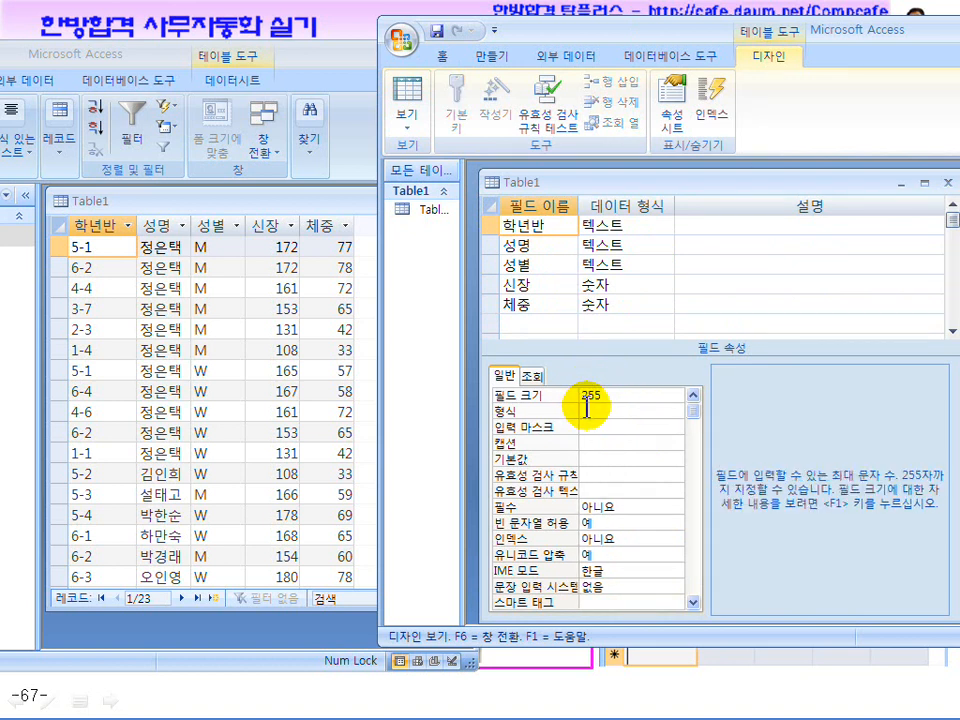
left_click(590, 427)
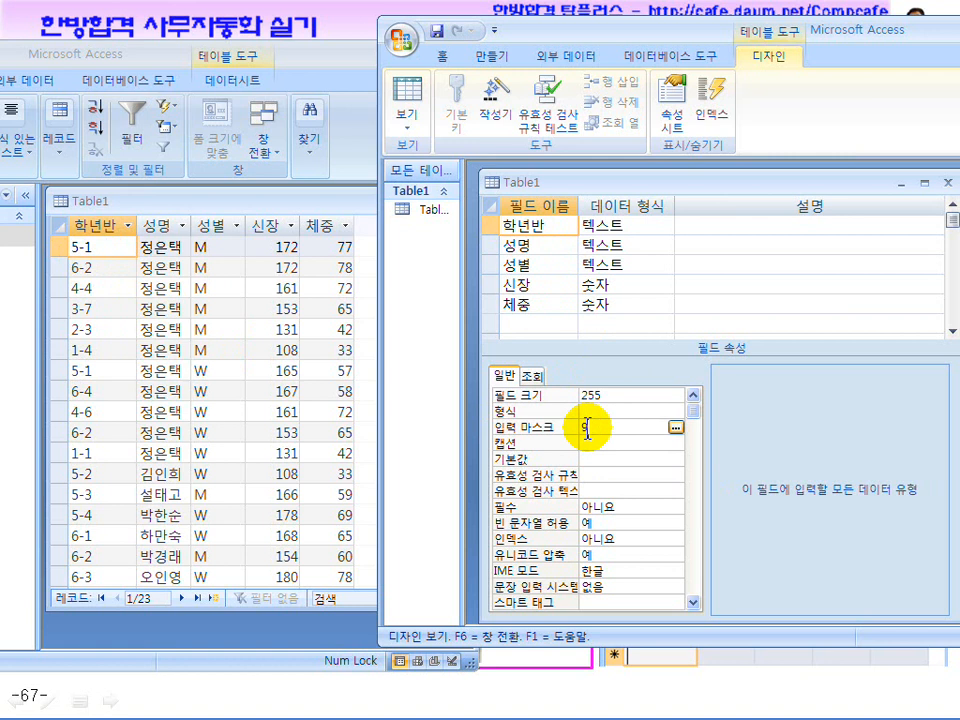
mouse_move(10, 706)
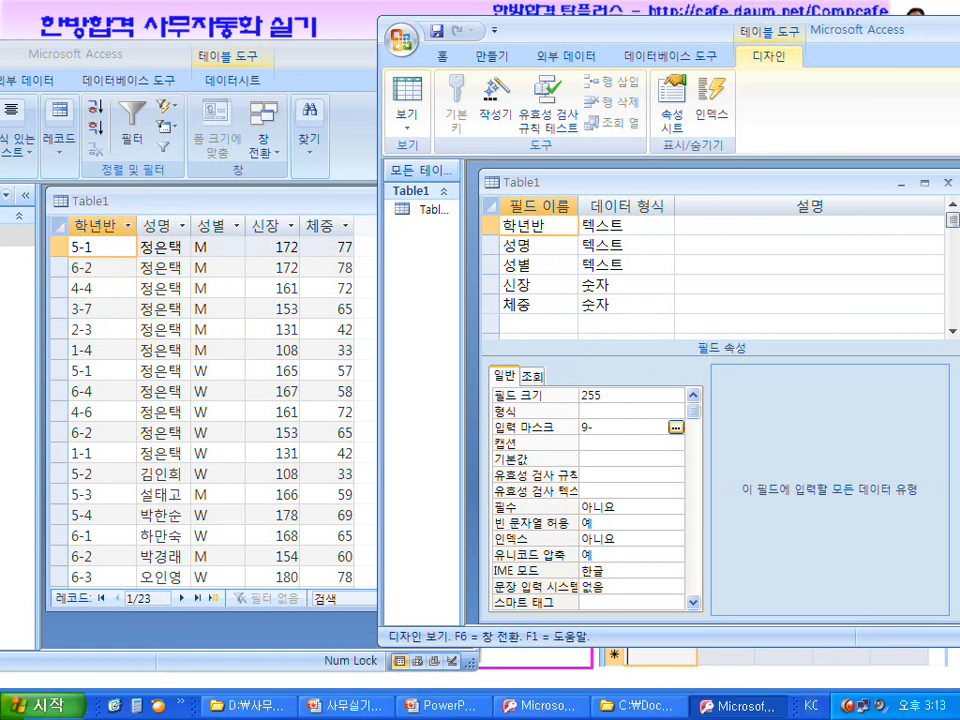
left_click(592, 427)
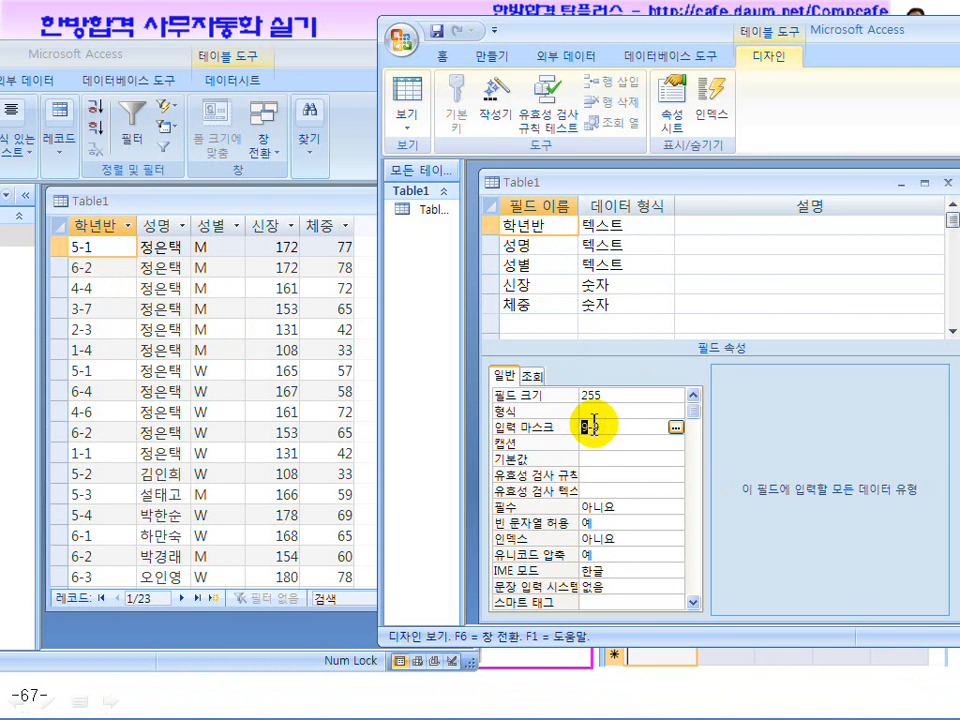
Save Table1 and return to the datasheet's new 학년반 cell
left_click(400, 105)
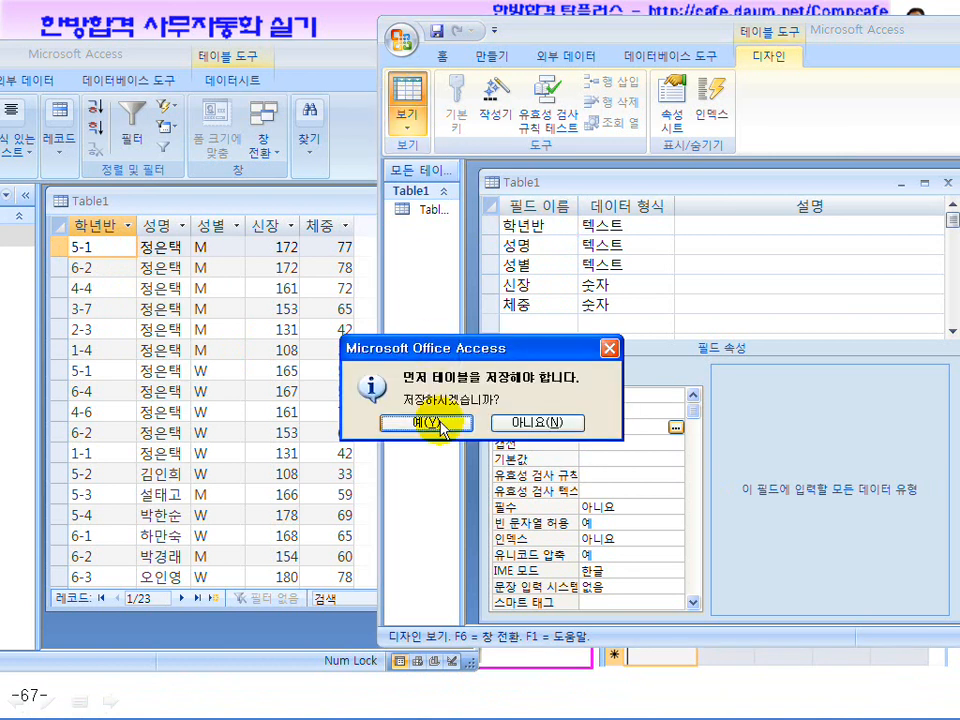
left_click(428, 422)
left_click(514, 270)
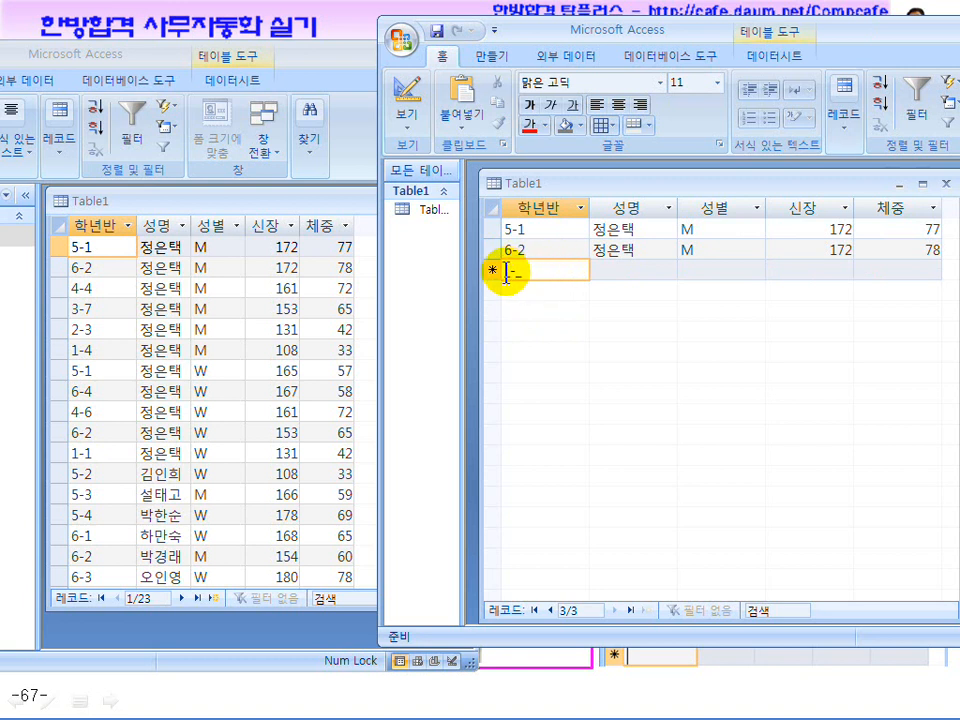
type("44")
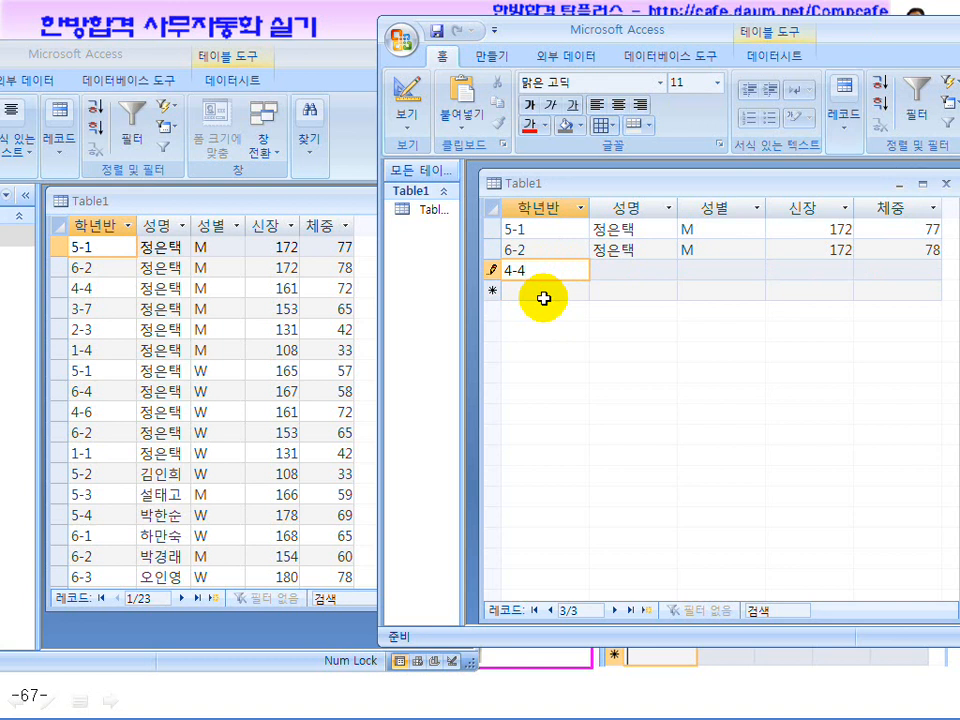
left_click(603, 270)
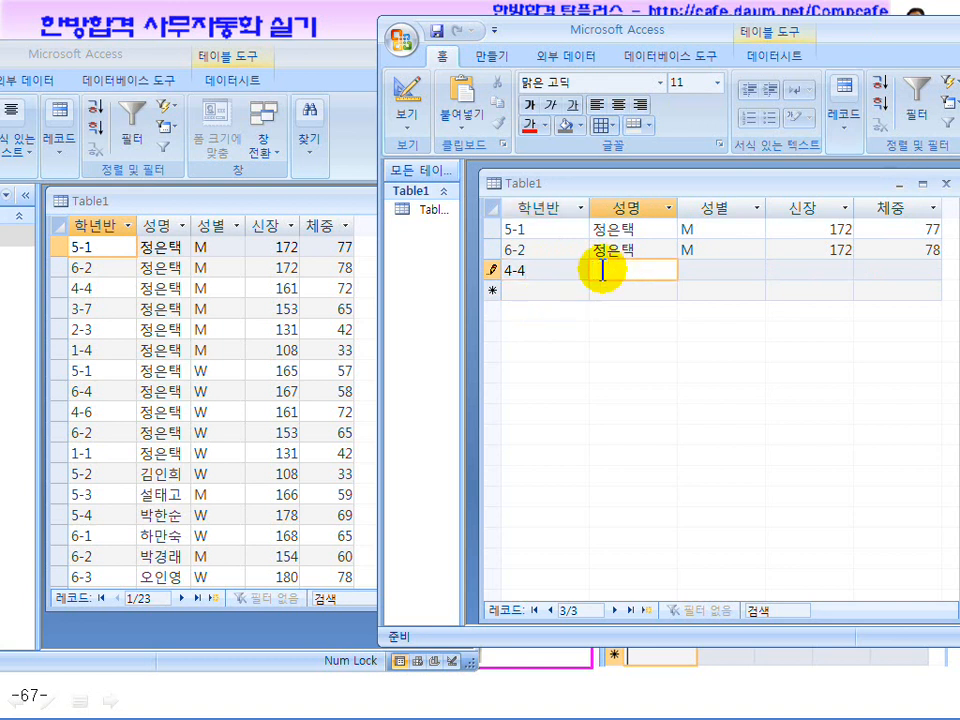
left_click(681, 271)
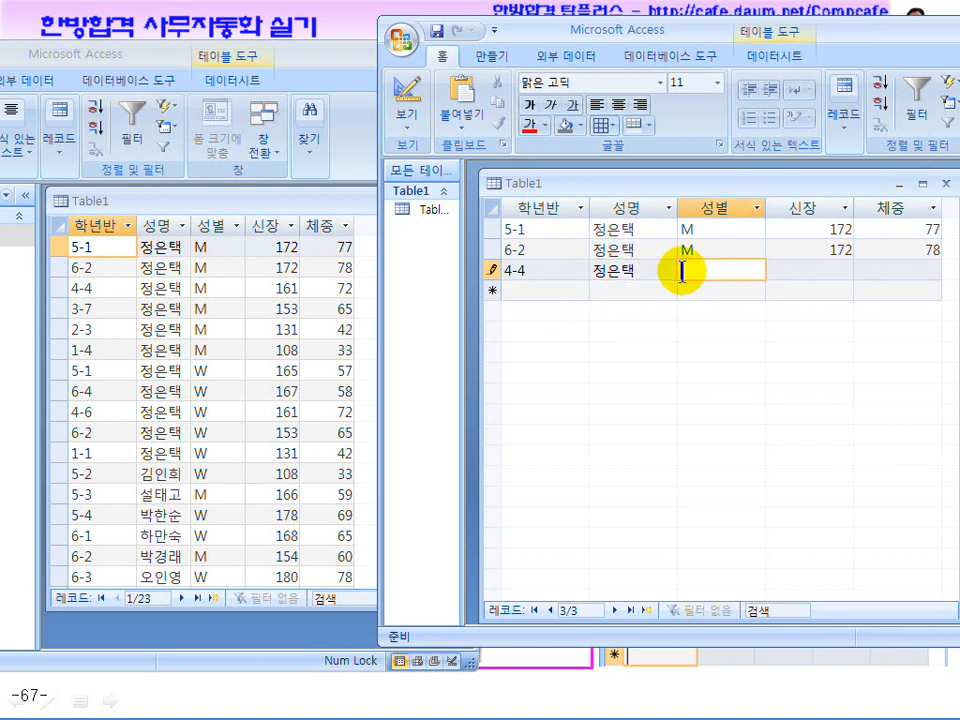
Set the 성별 field's IME mode to 영숫자 반자, save Table1, and return to row 4-4
left_click(405, 100)
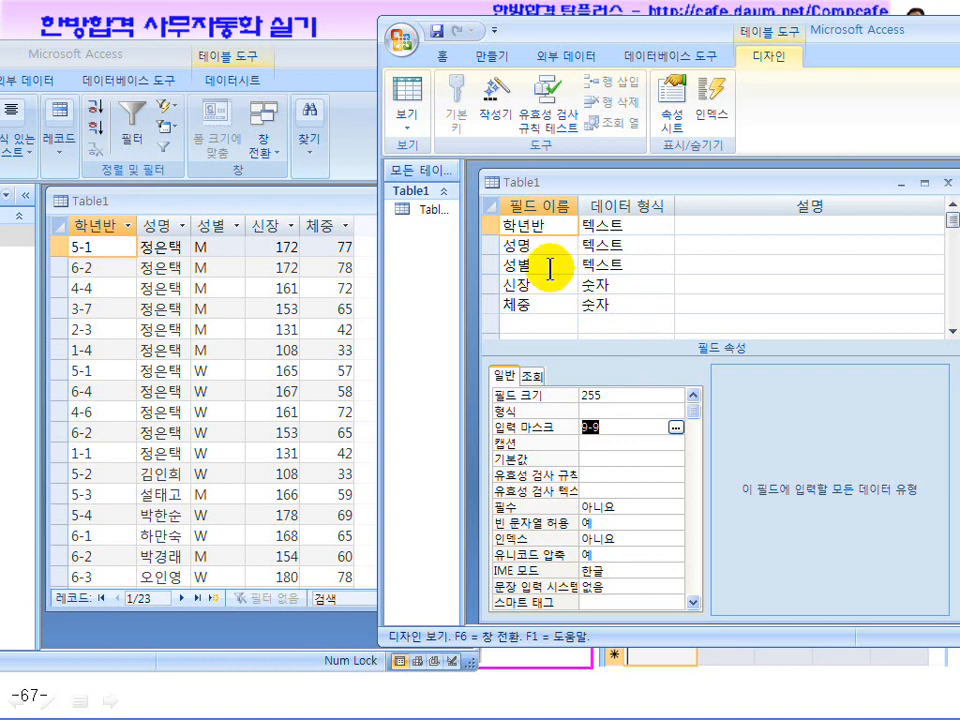
left_click(546, 268)
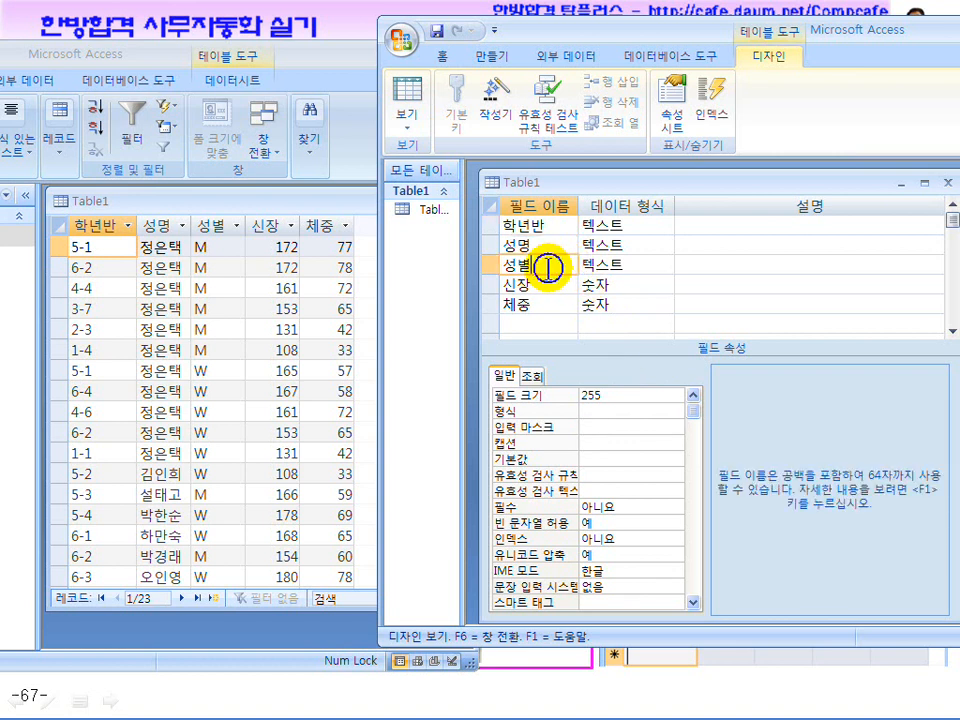
left_click(608, 427)
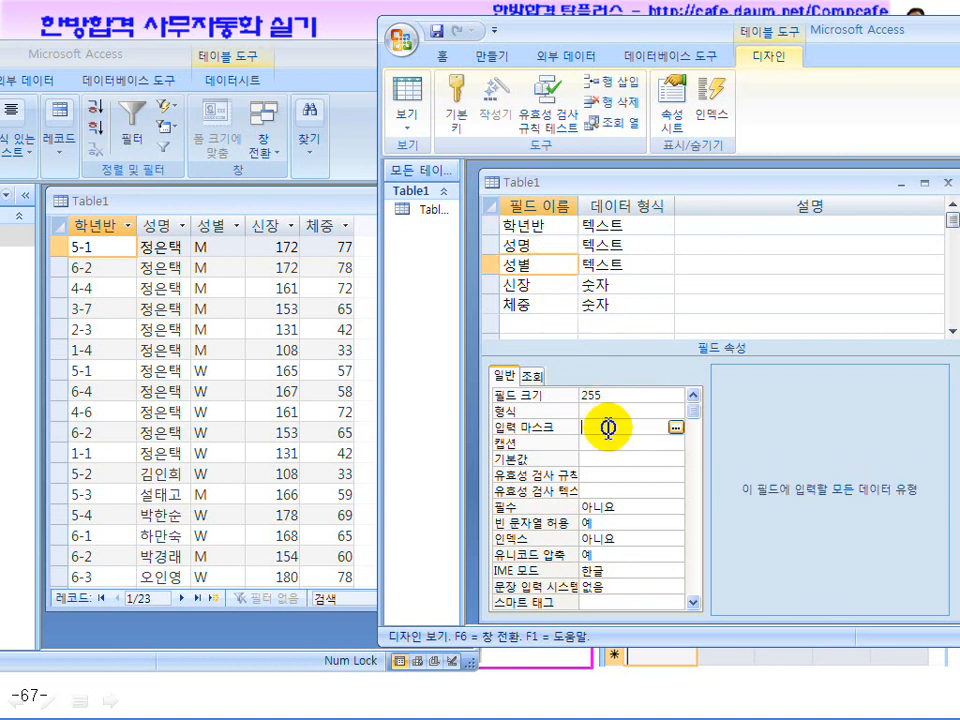
left_click(617, 574)
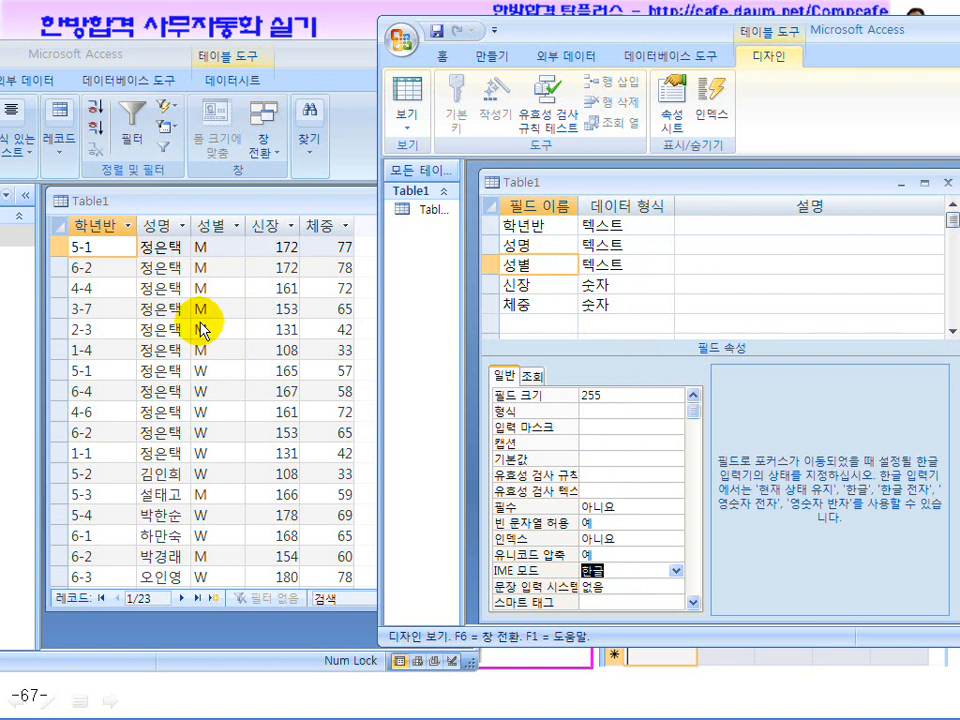
left_click(676, 571)
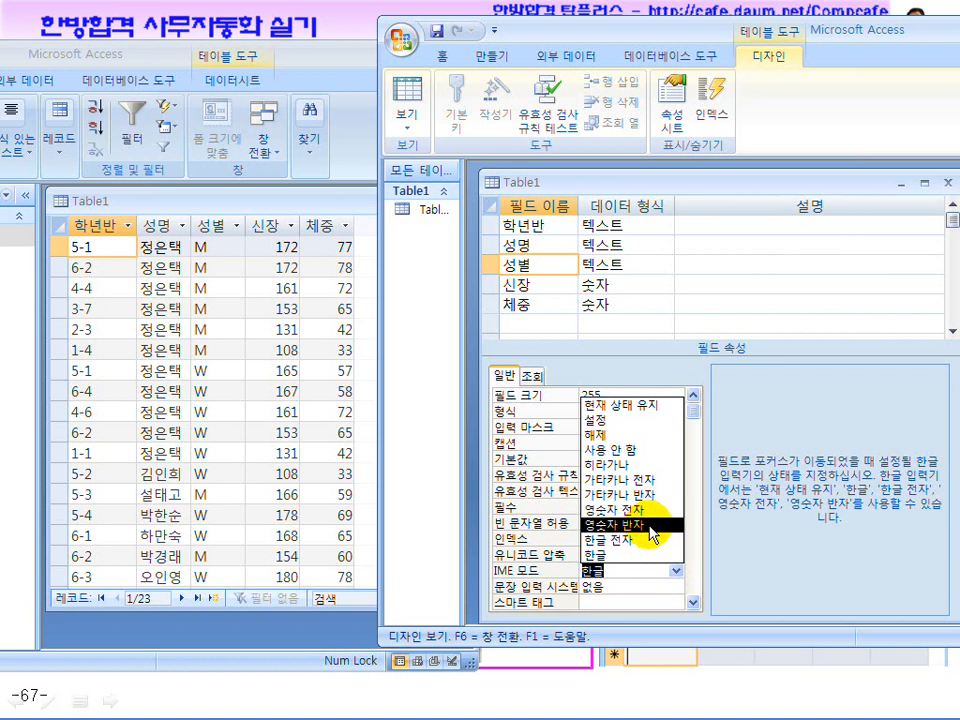
left_click(651, 525)
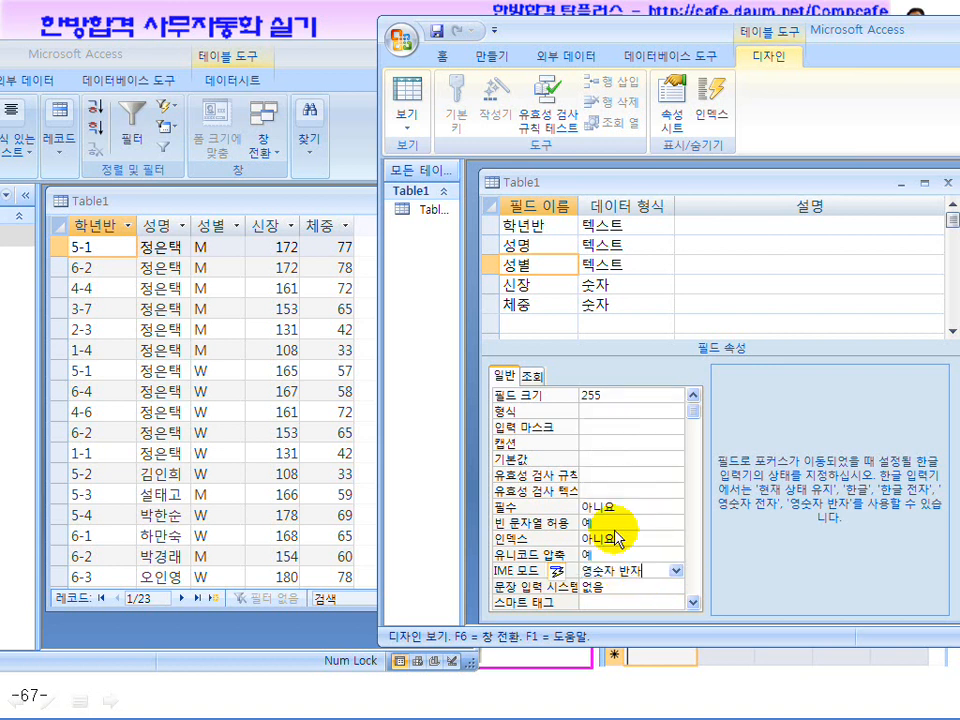
left_click(410, 118)
left_click(447, 421)
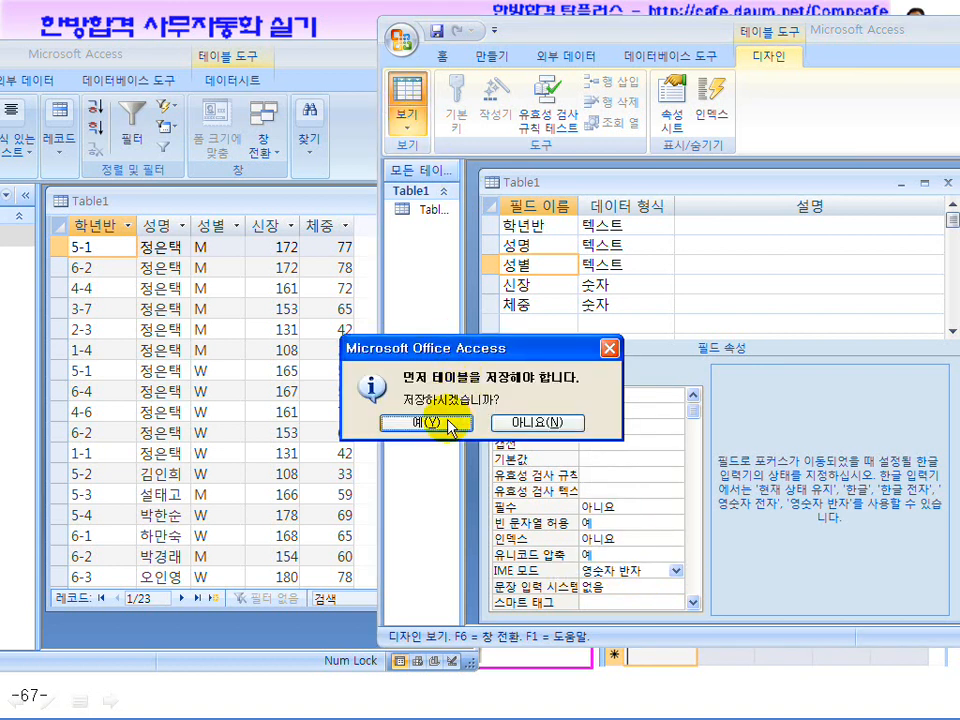
left_click(724, 279)
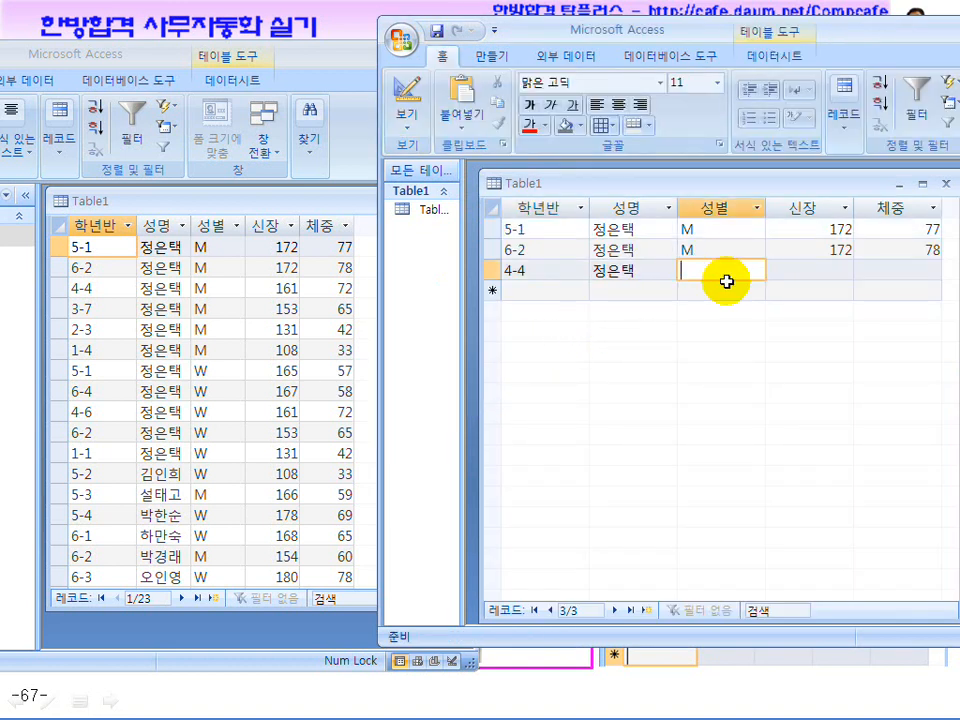
Type M for 성별, then re-enter the 9-9 input mask on 학년반 in Design view
type("m")
type("M")
left_click(402, 98)
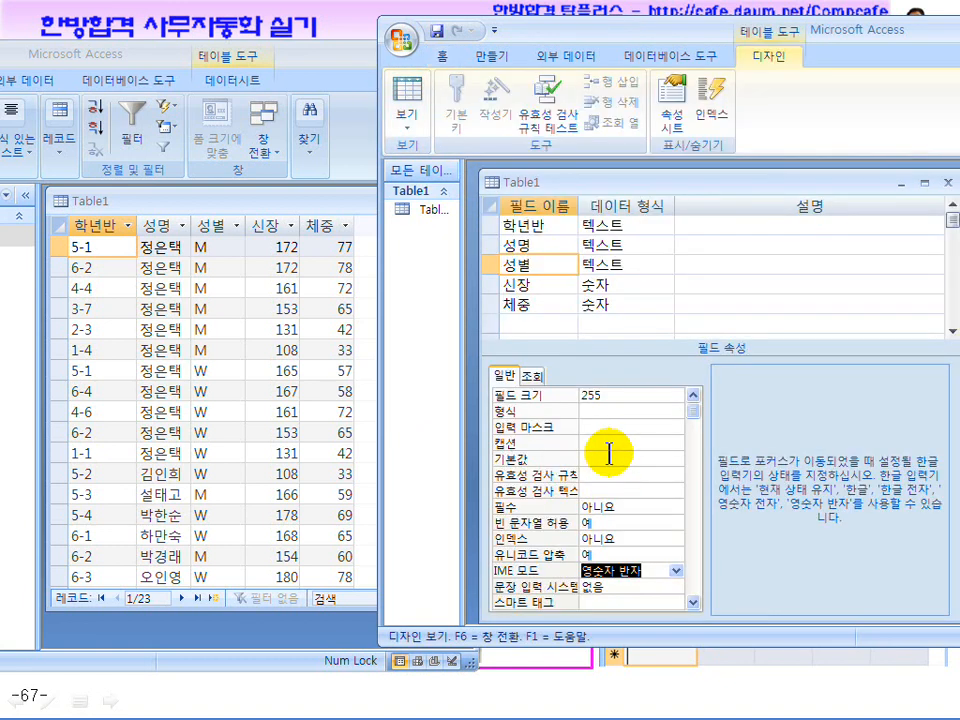
left_click(598, 427)
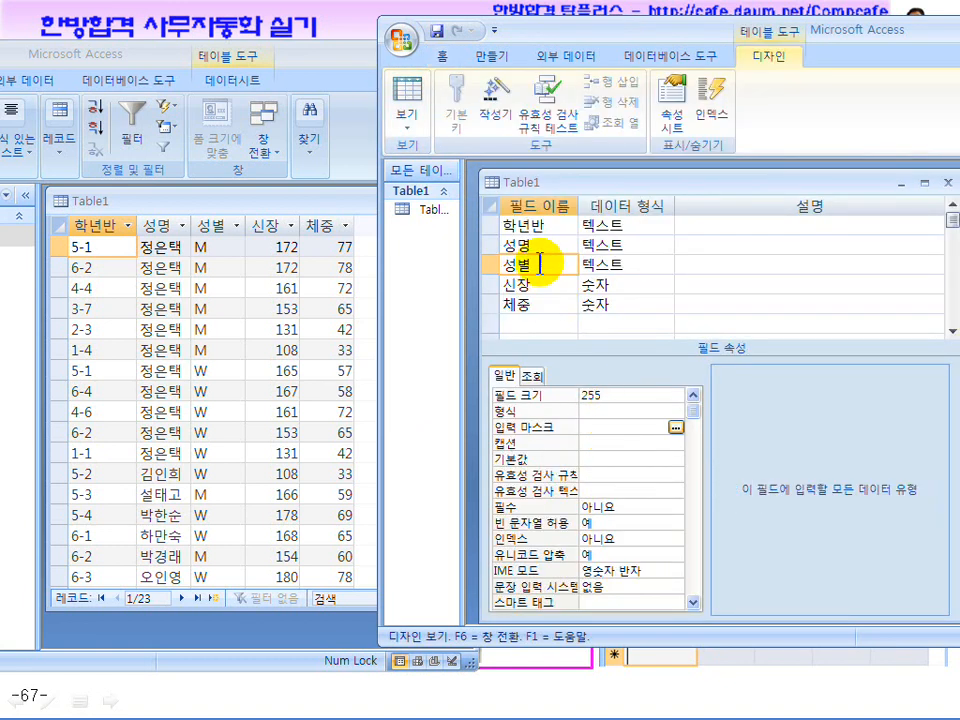
left_click(544, 225)
left_click(590, 427)
type("9-9")
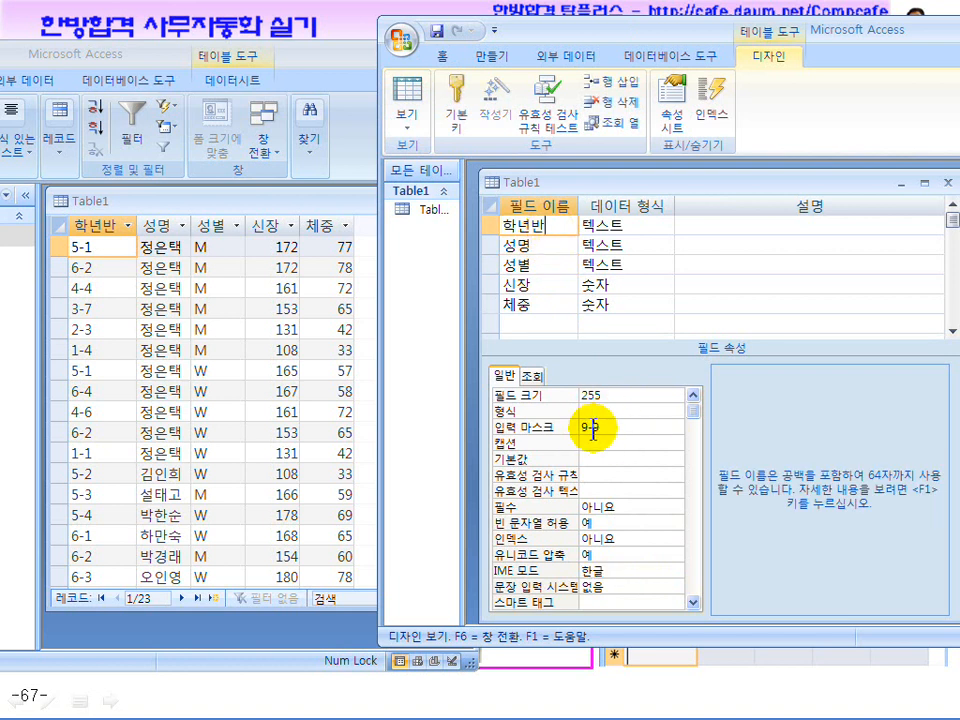
Give the 성별 field an L-based input mask and save Table1 when returning to the datasheet
left_click(540, 263)
left_click(590, 427)
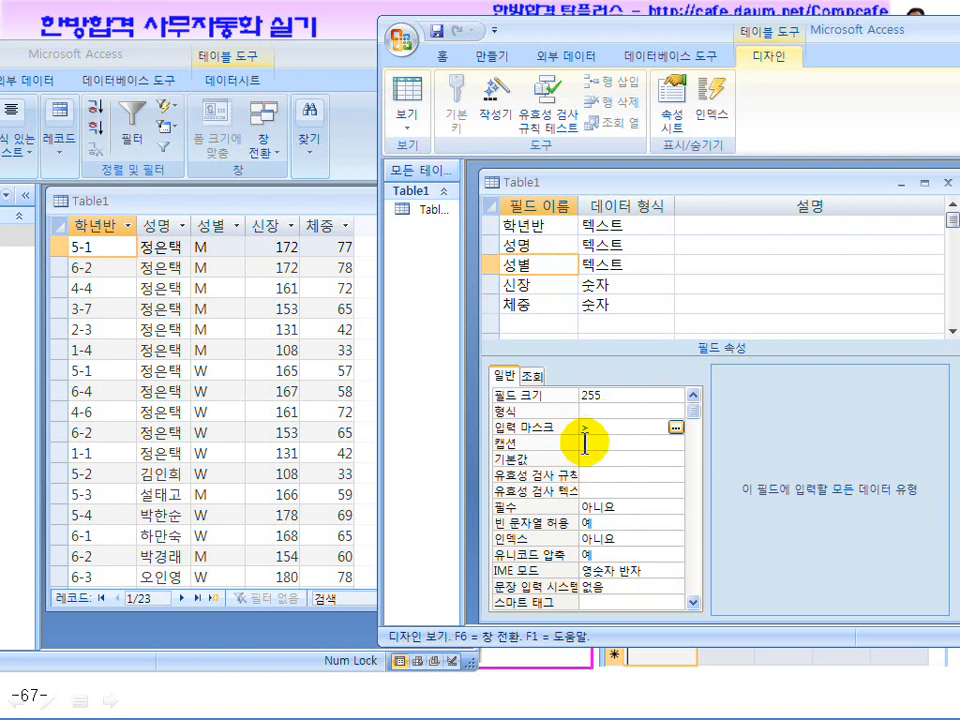
key("BackSpace")
type("L")
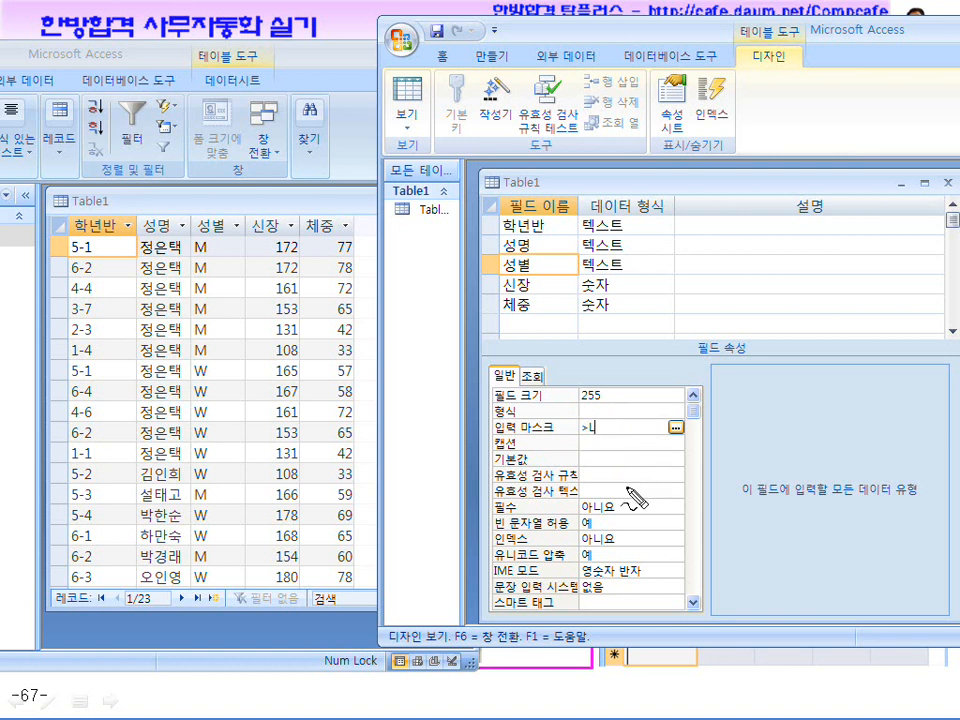
left_click_drag(588, 462, 581, 489)
left_click_drag(637, 434, 663, 485)
mouse_move(688, 296)
left_mouse_down()
mouse_move(662, 310)
mouse_move(688, 334)
mouse_move(728, 320)
mouse_move(690, 282)
mouse_move(639, 306)
mouse_move(729, 336)
mouse_move(718, 333)
left_mouse_up()
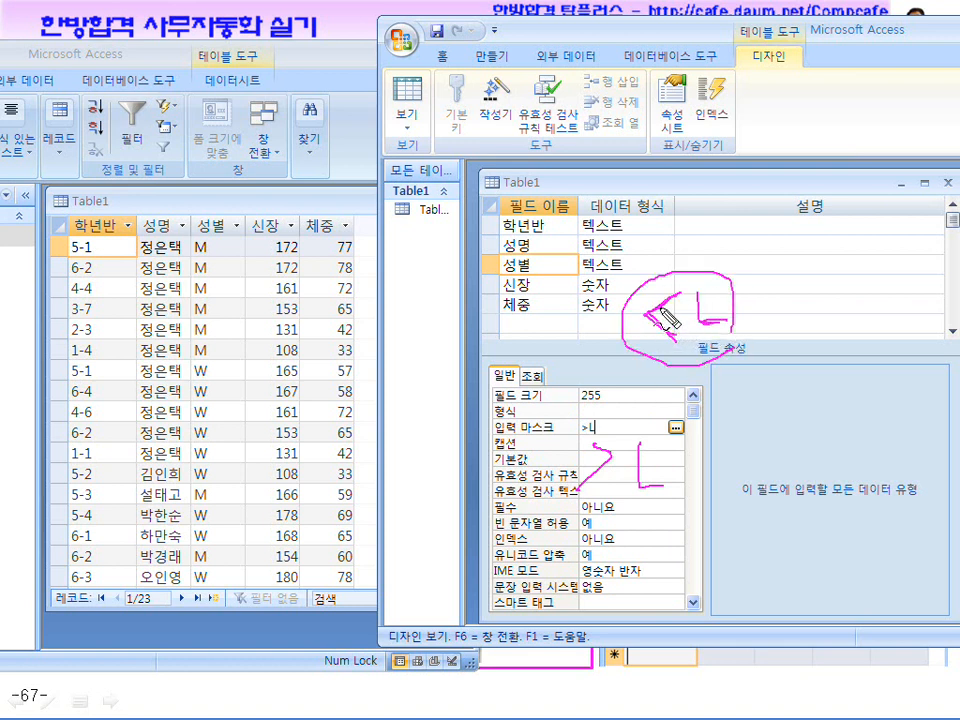
left_click_drag(604, 437, 636, 450)
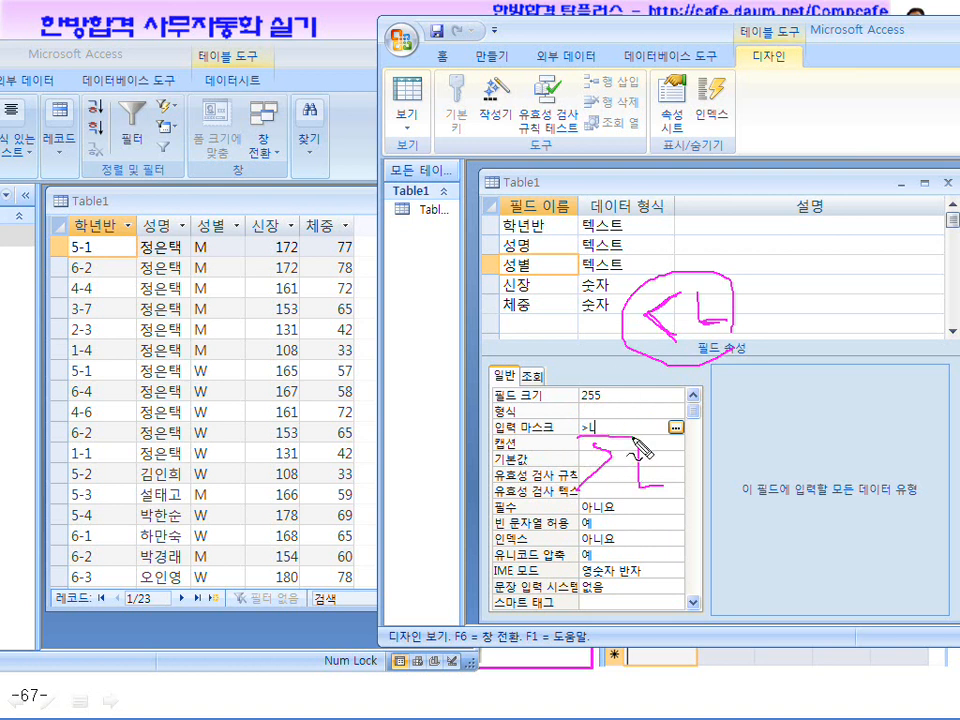
key("Escape")
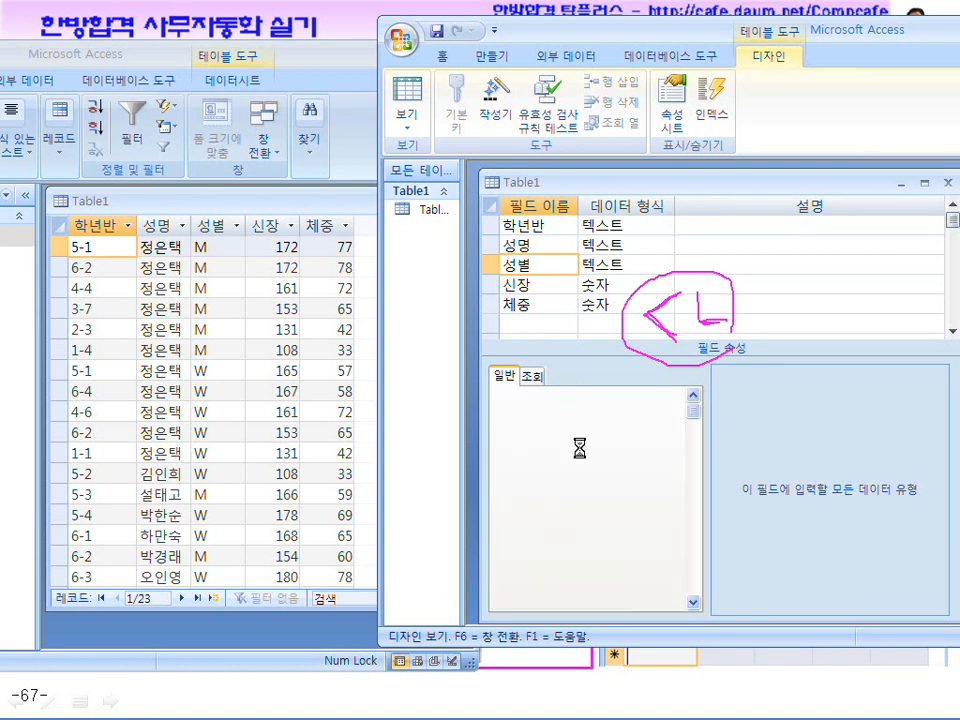
left_click(403, 95)
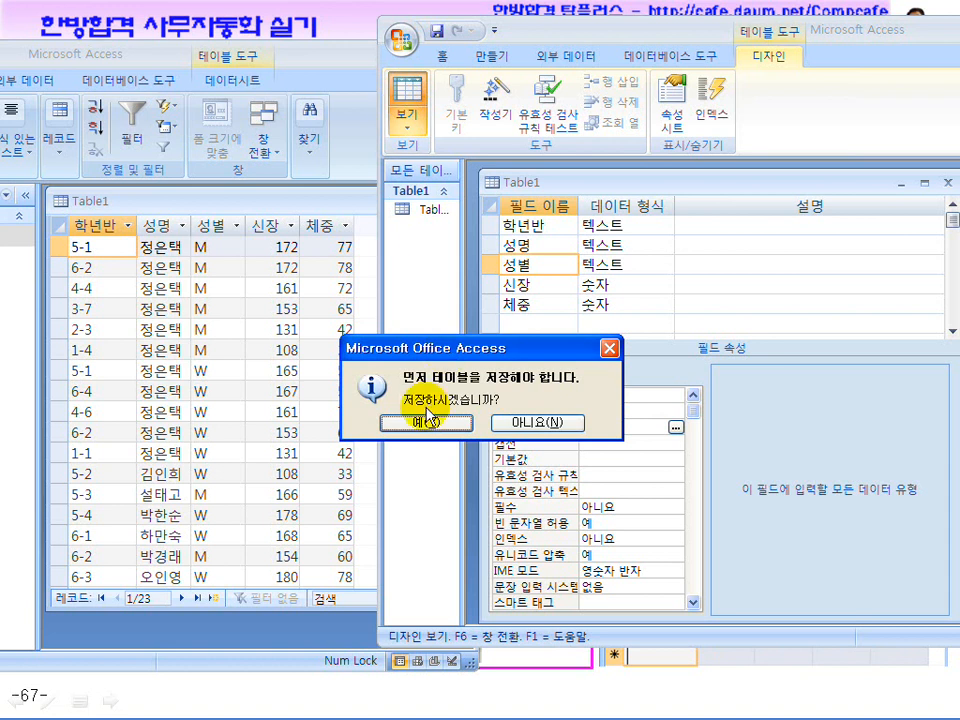
left_click(424, 421)
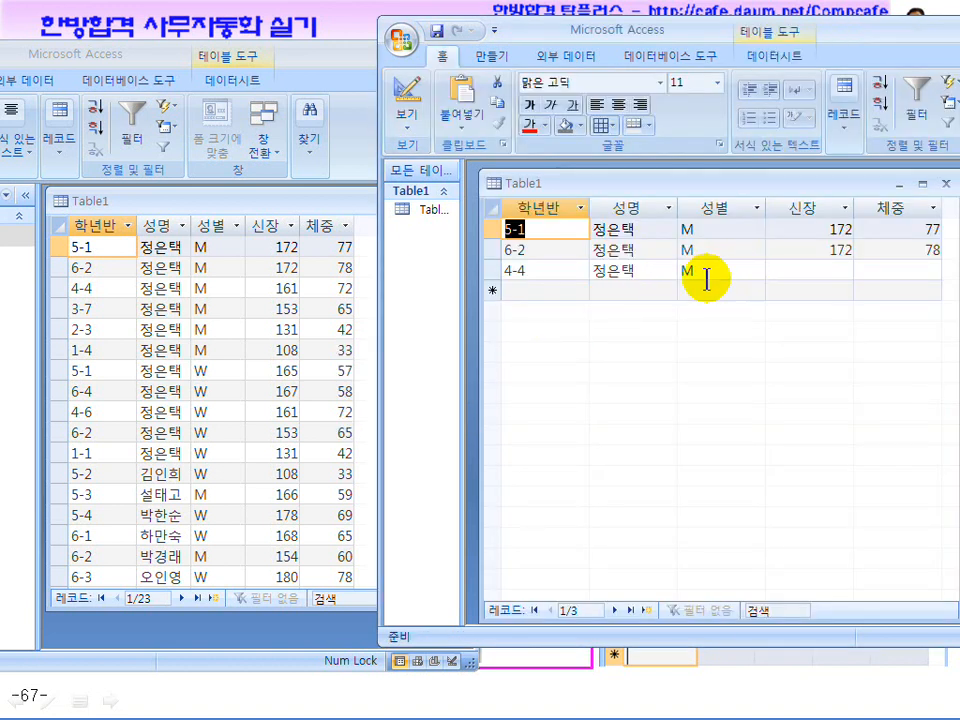
Complete row 4-4 with 성별 M and 신장 161
left_click(681, 268)
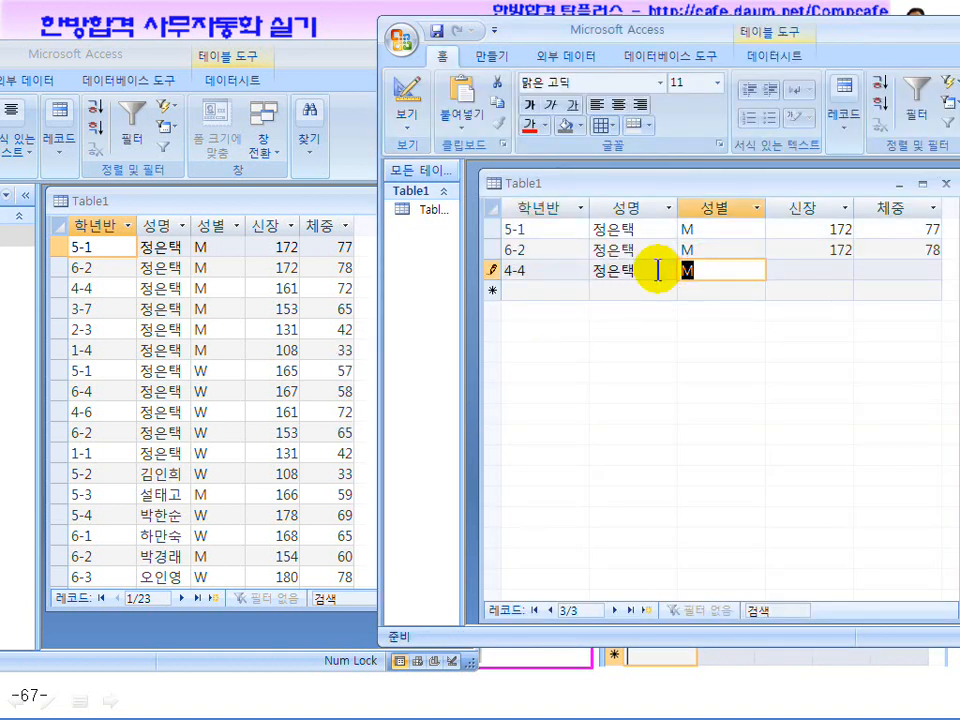
type("M")
key("Tab")
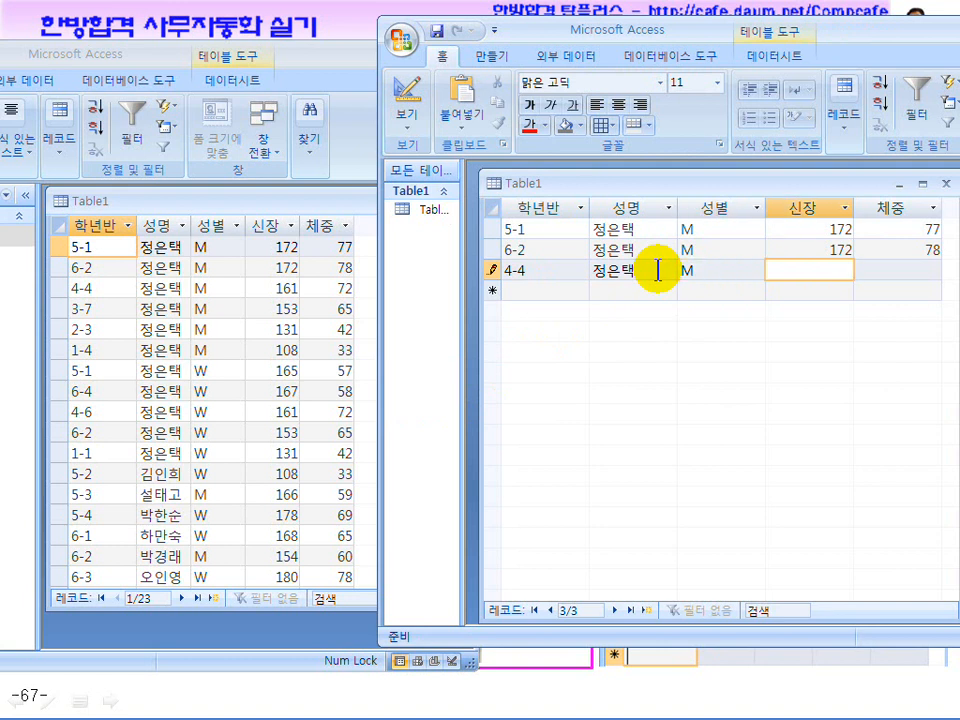
left_click(684, 276)
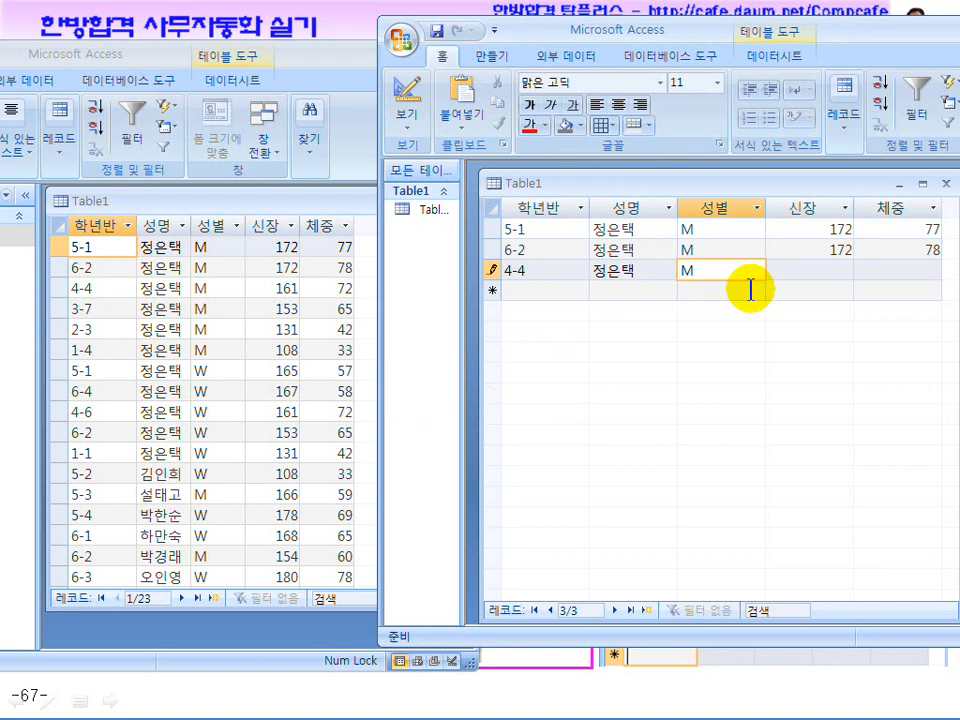
left_click(540, 272)
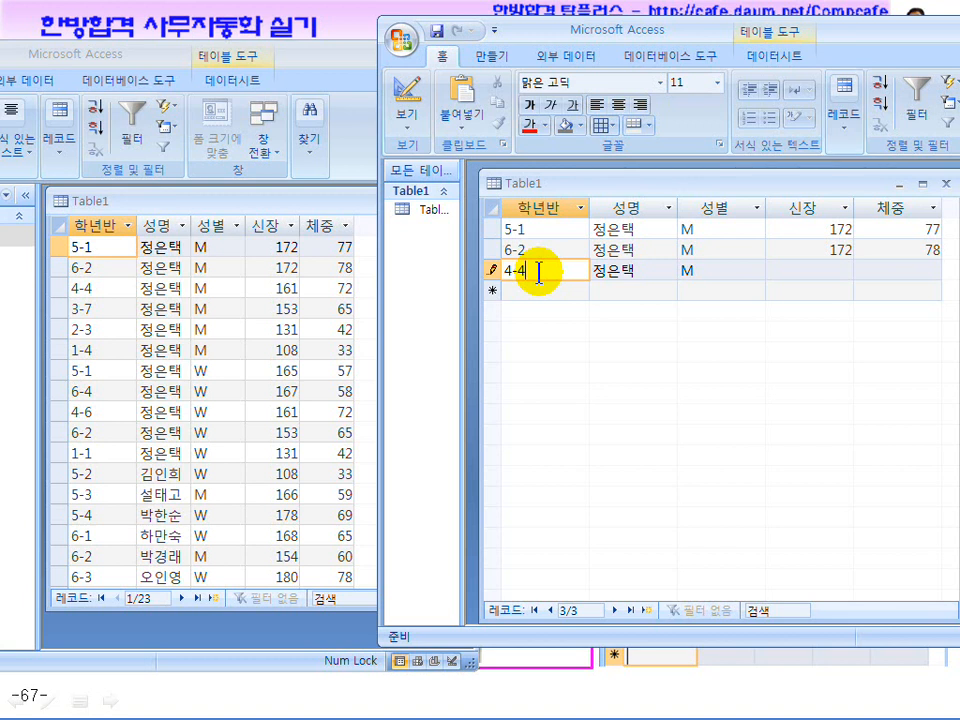
left_click(713, 270)
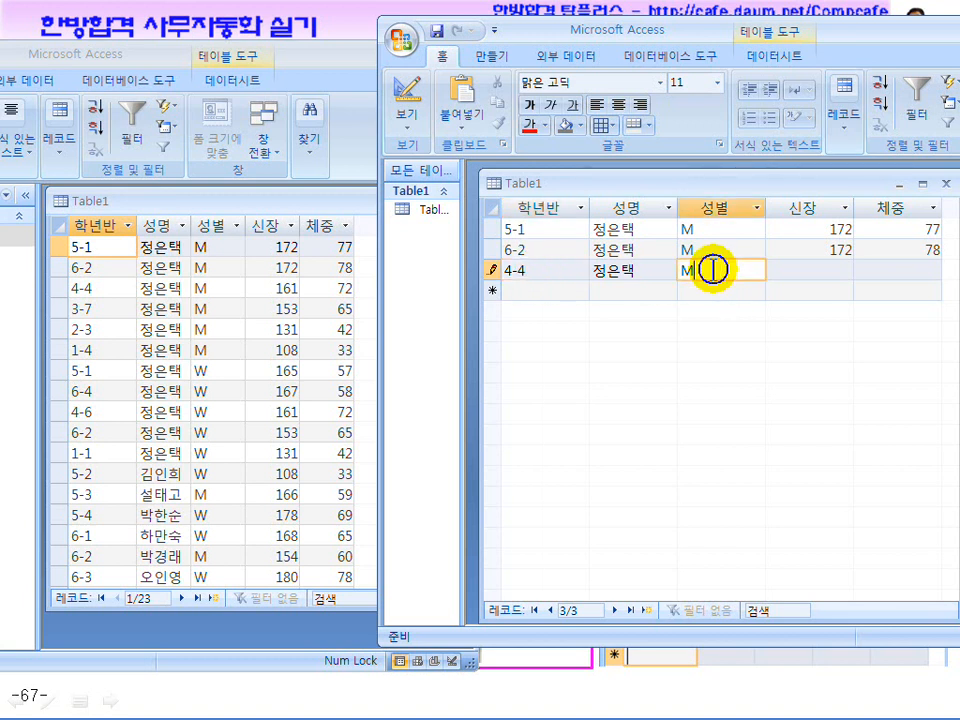
left_click(821, 267)
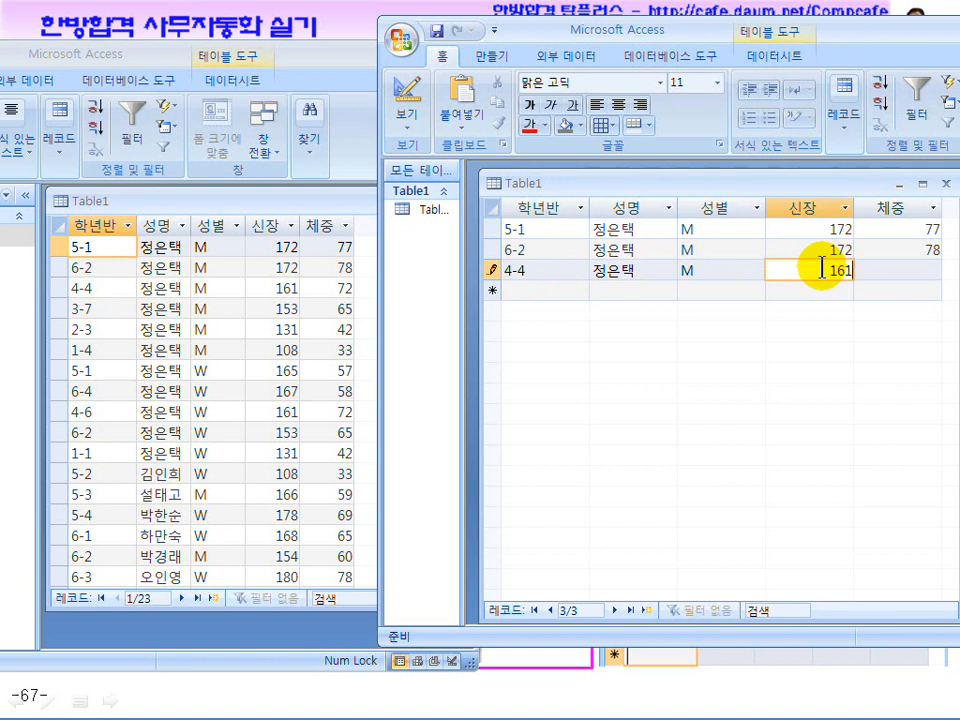
type("161")
key("Tab")
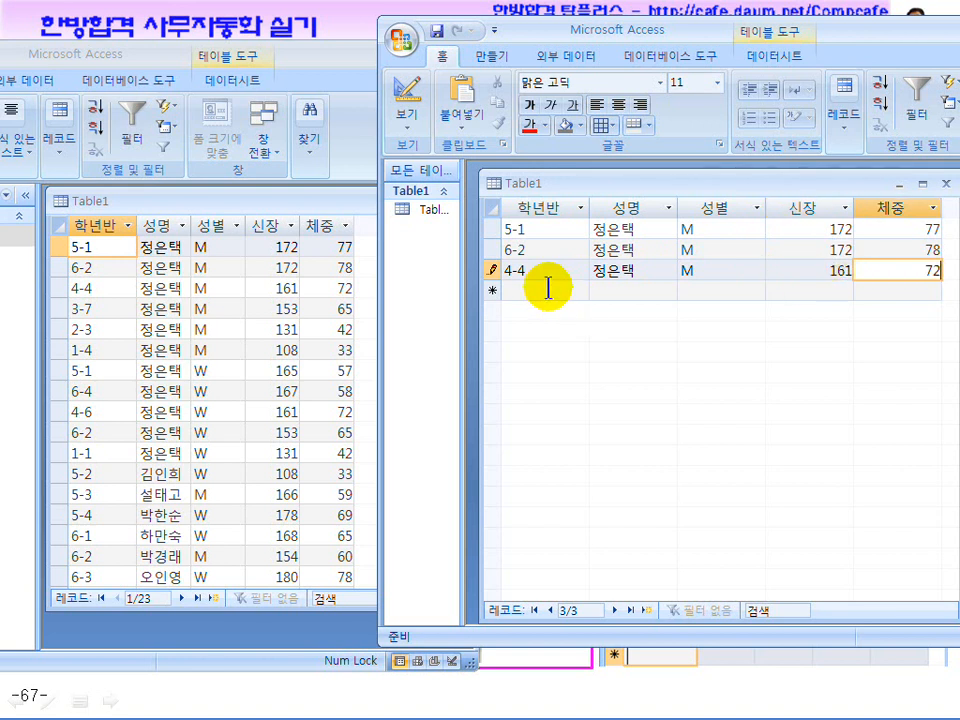
left_click(508, 288)
type("3-7")
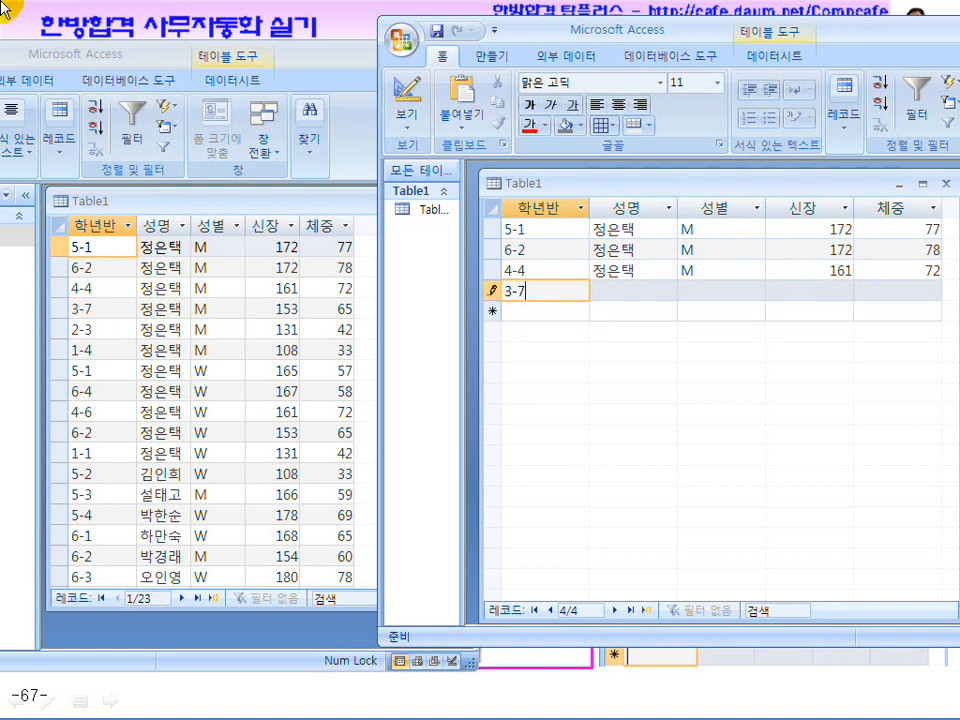
left_click(615, 290)
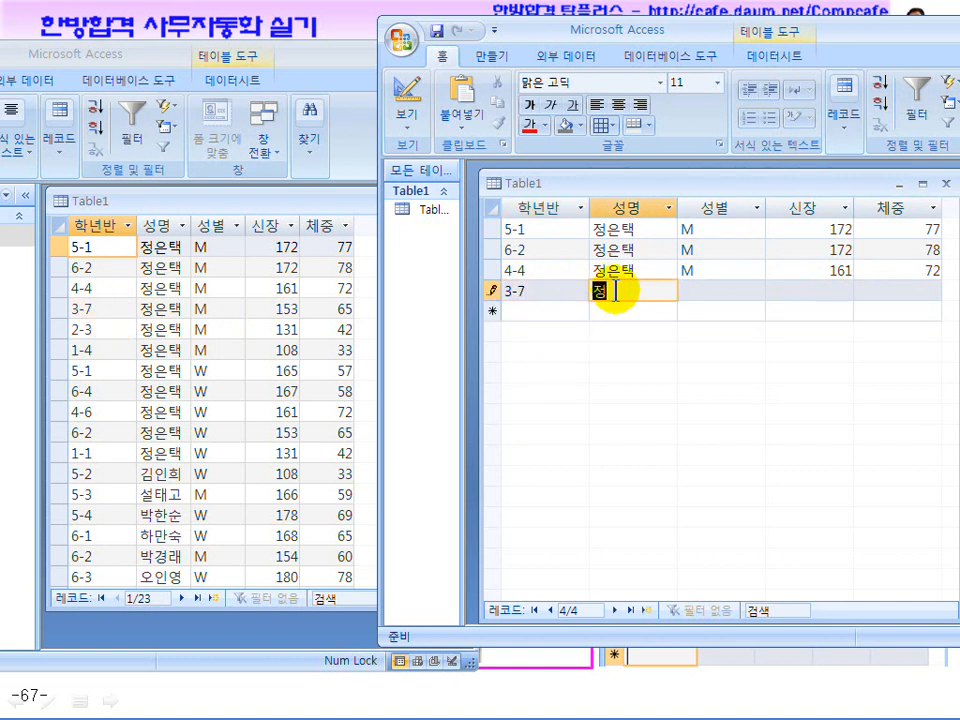
key("Tab")
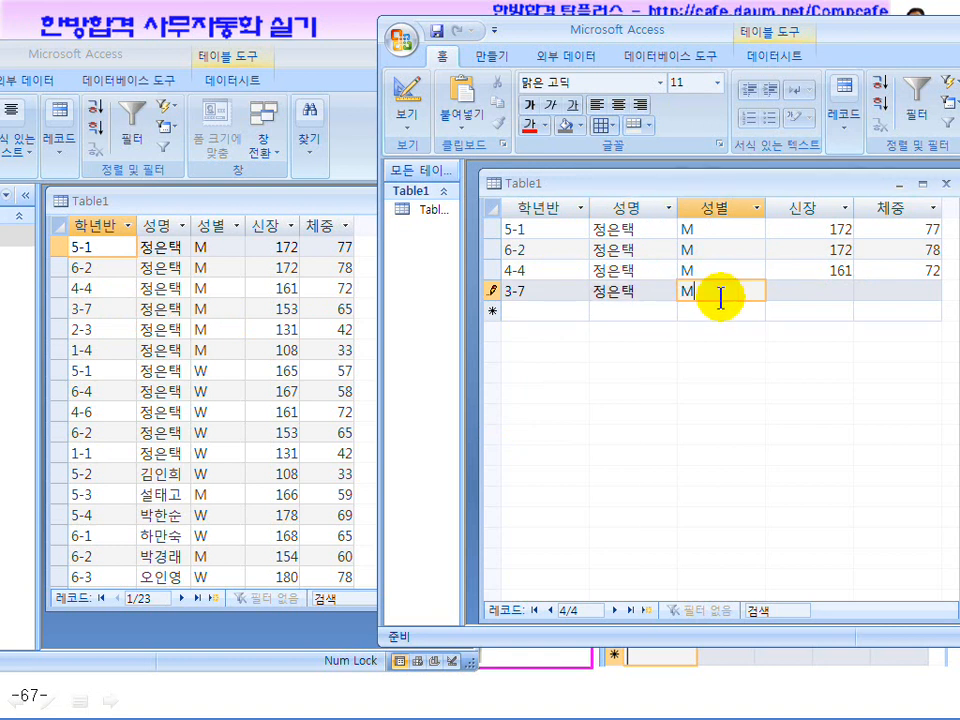
type("W")
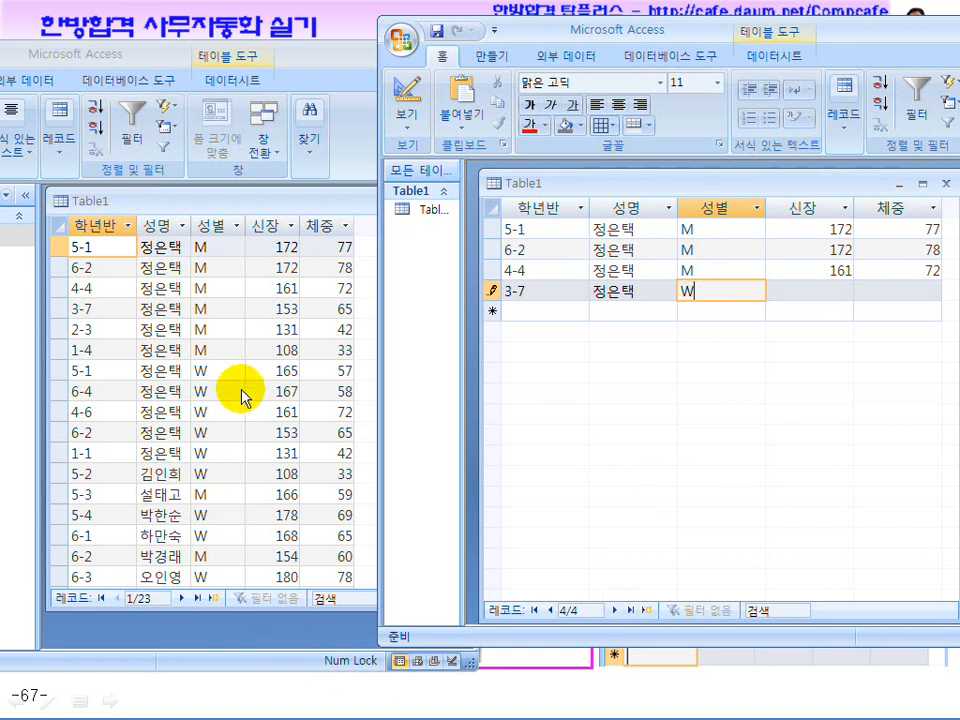
type("M")
key("Tab")
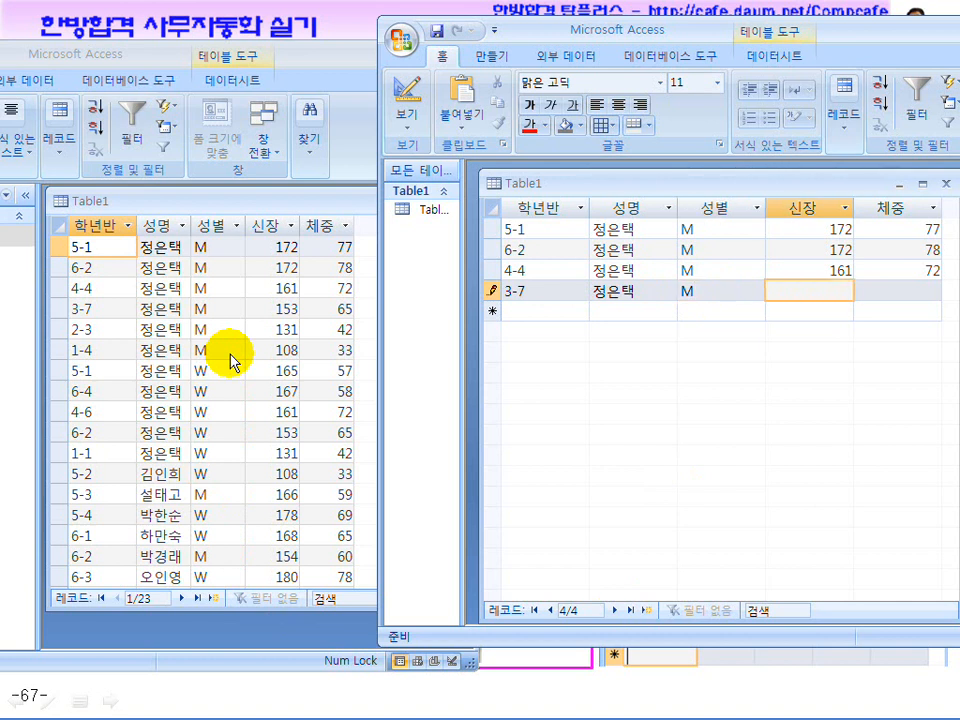
type("153")
key("Tab")
type("6")
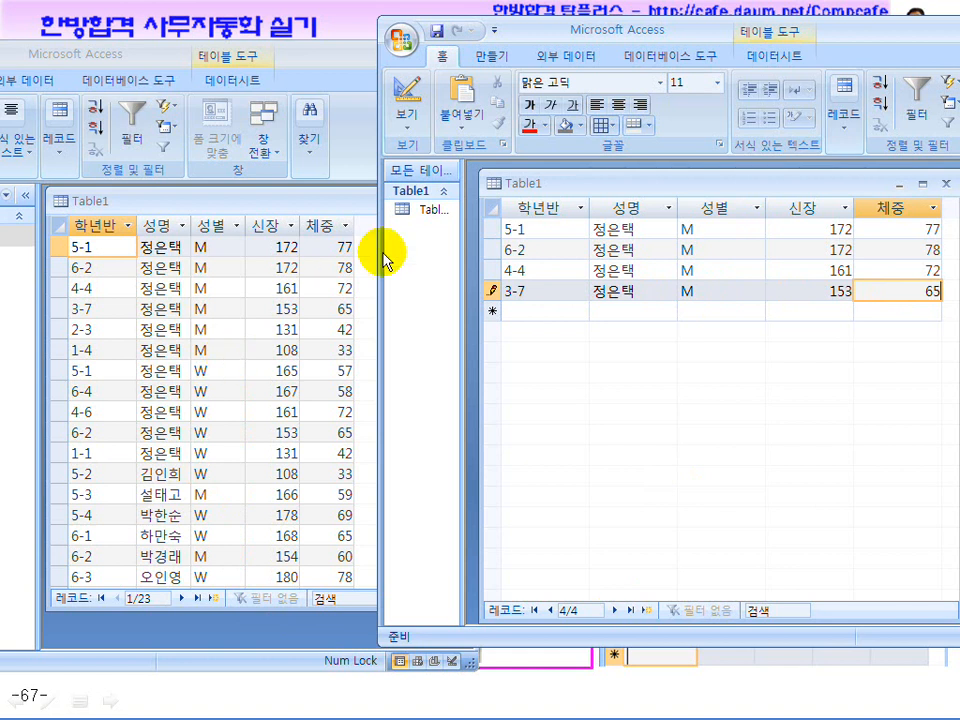
left_click_drag(636, 185, 580, 195)
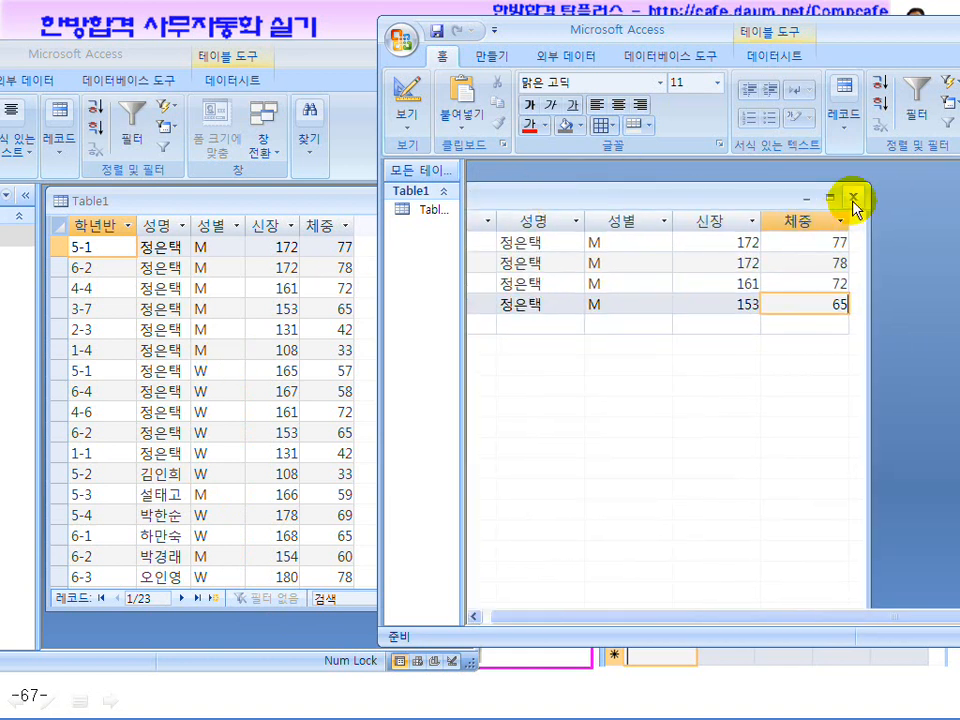
Close the practice Table1 and open Table2 in the reference database
left_click(853, 197)
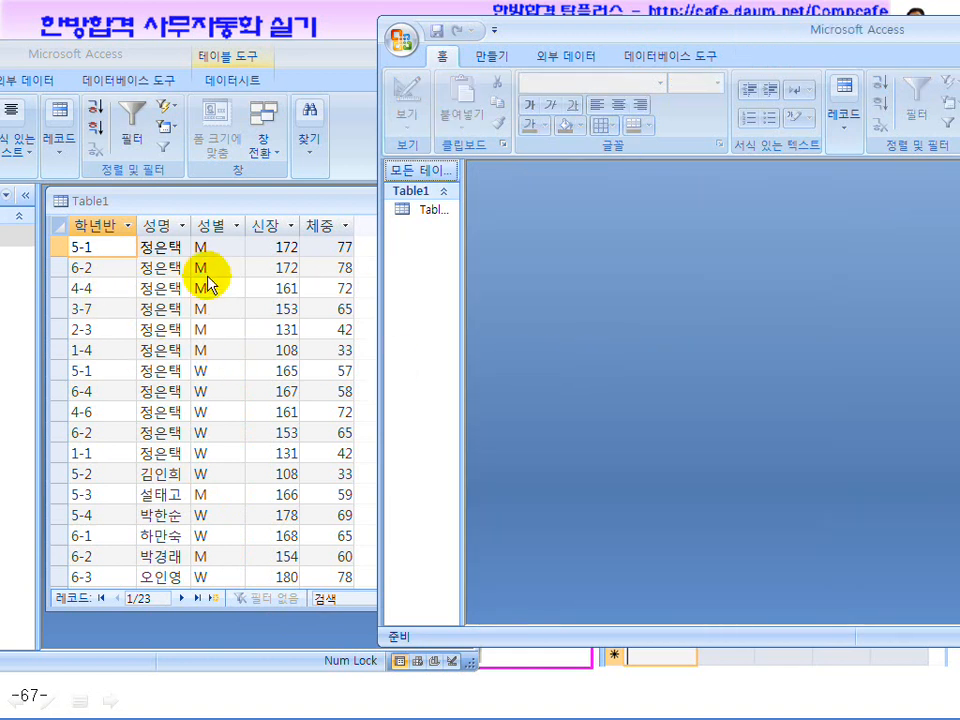
left_click_drag(128, 54, 285, 32)
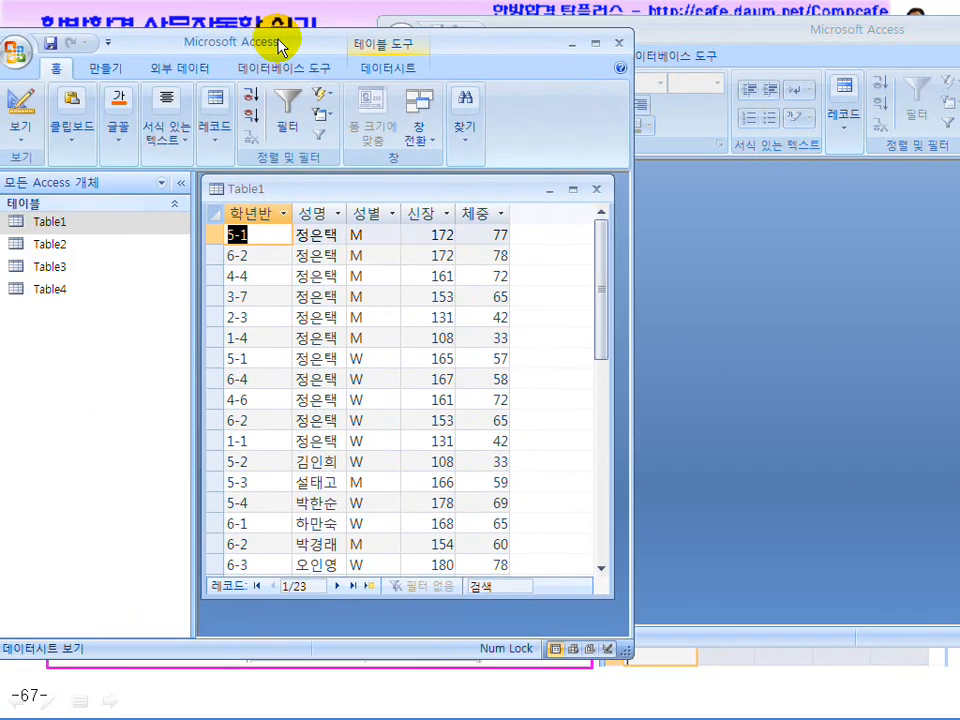
left_click(596, 189)
double_click(60, 245)
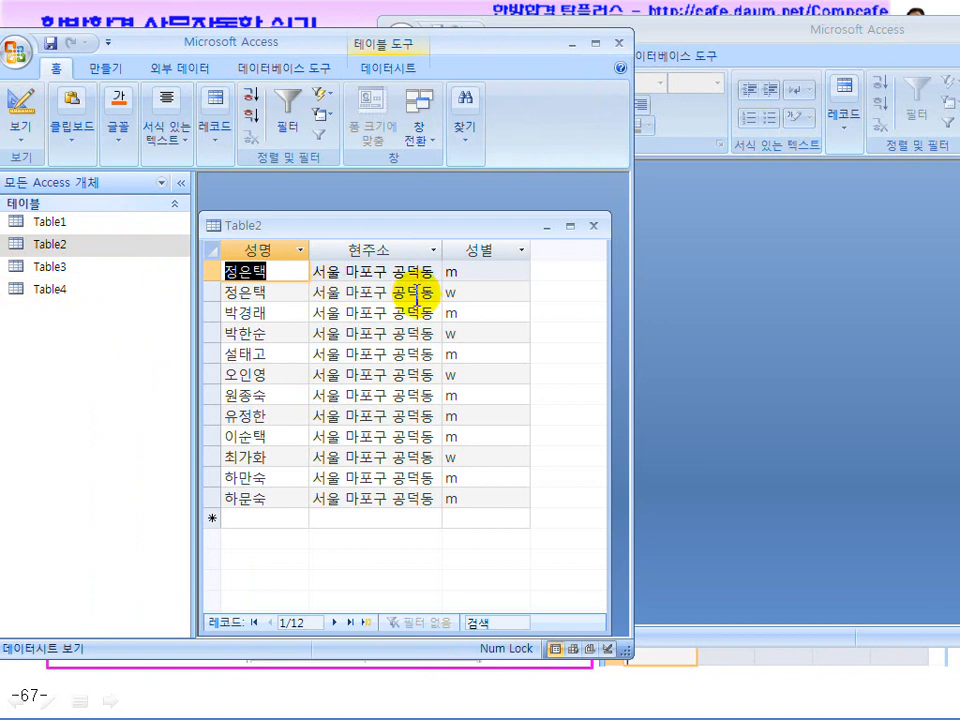
Arrange the reference and practice database windows side by side
left_click_drag(311, 50, 178, 48)
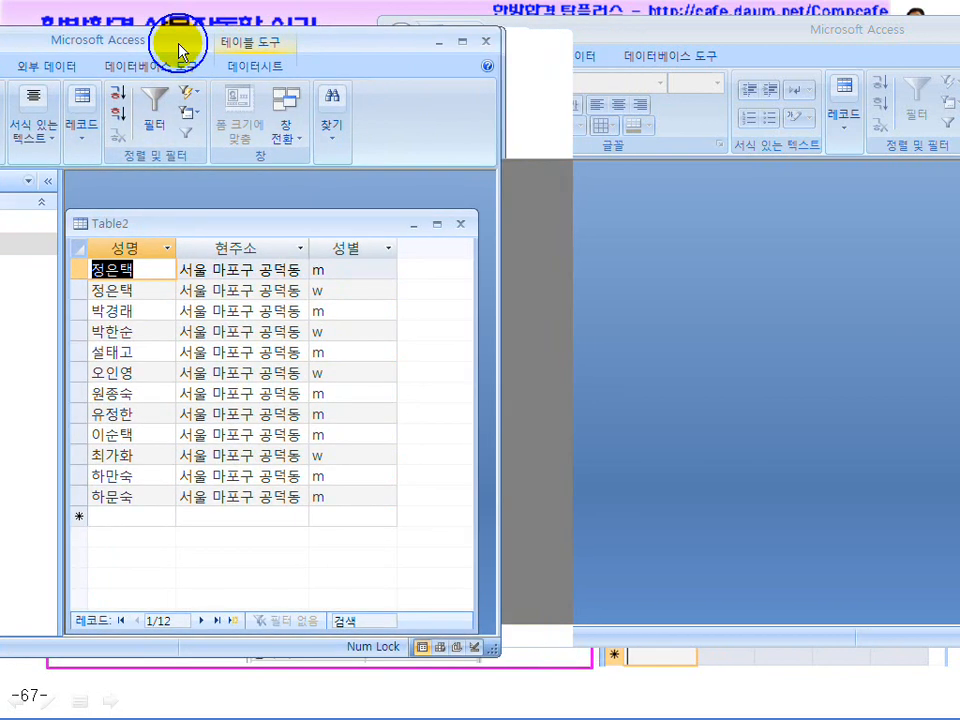
left_click(621, 26)
left_click_drag(621, 26, 681, 20)
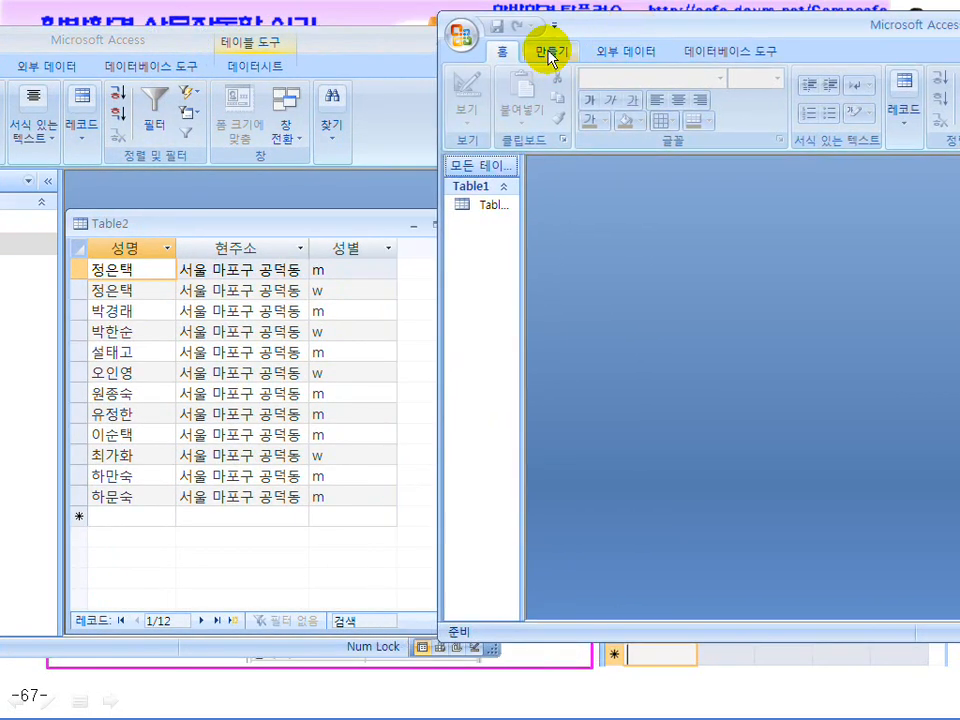
left_click(549, 55)
Design a new table with Text fields 성명, 현주소 and 성별
left_click(627, 120)
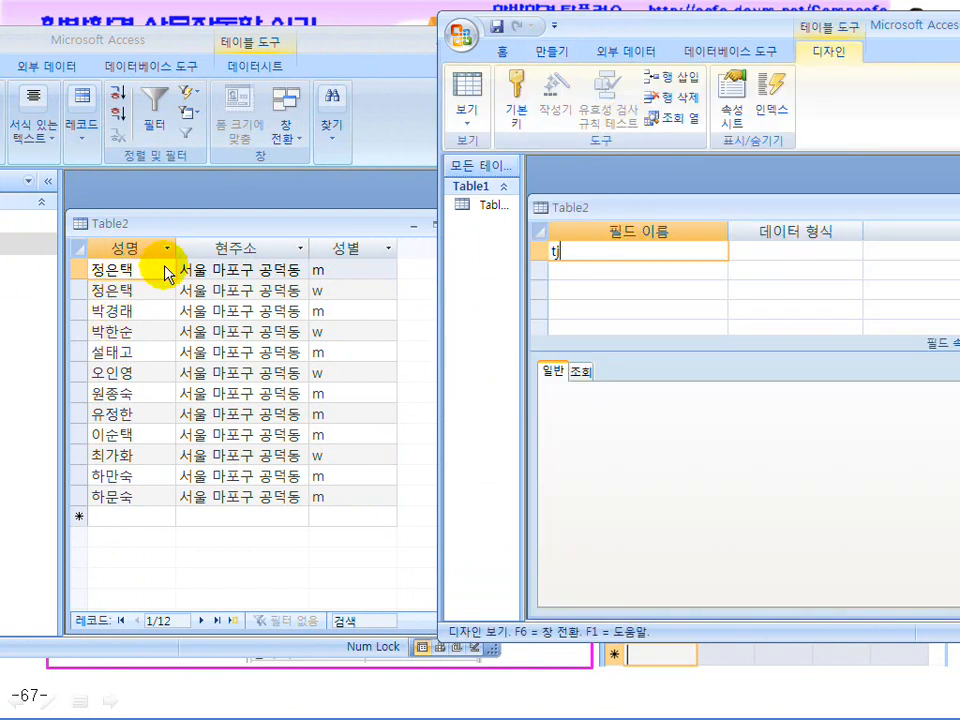
key("Return")
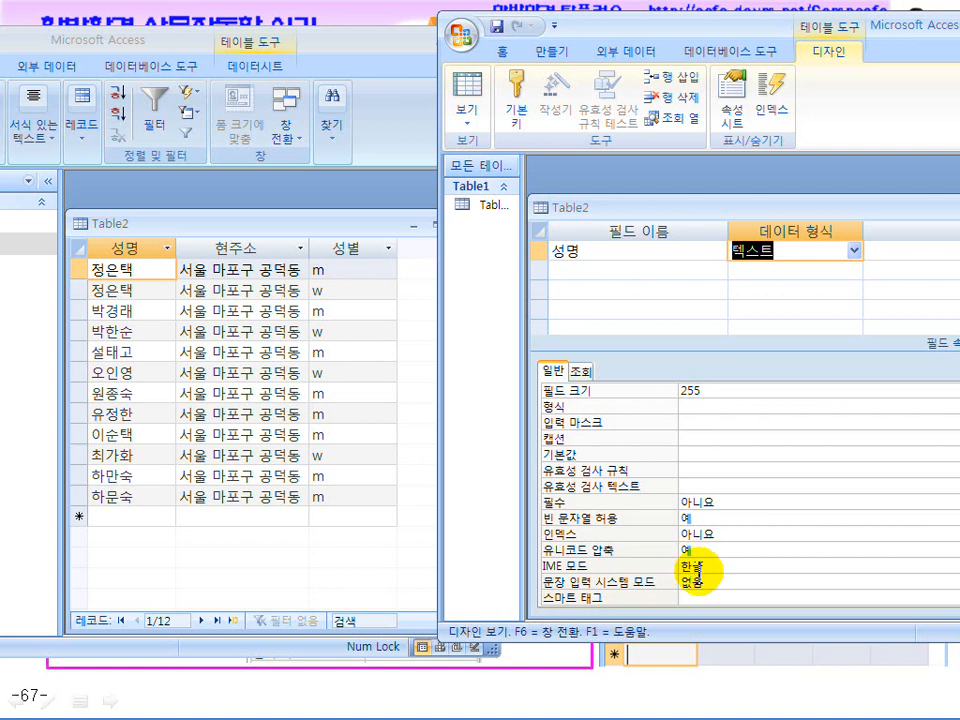
left_click_drag(684, 26, 630, 40)
left_click(542, 279)
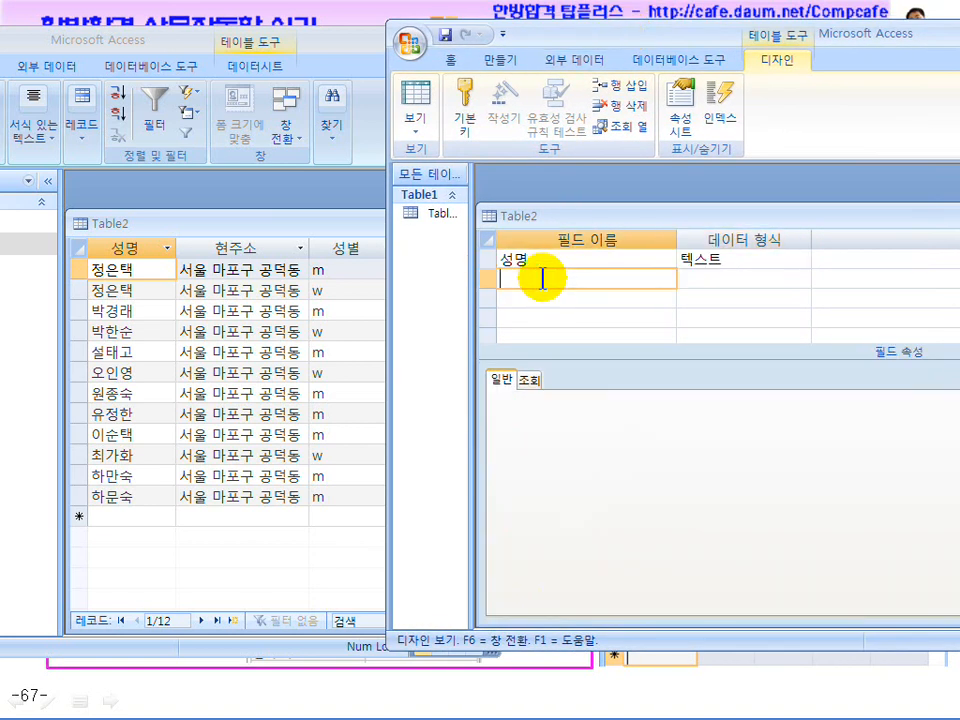
type("현주소")
key("Tab")
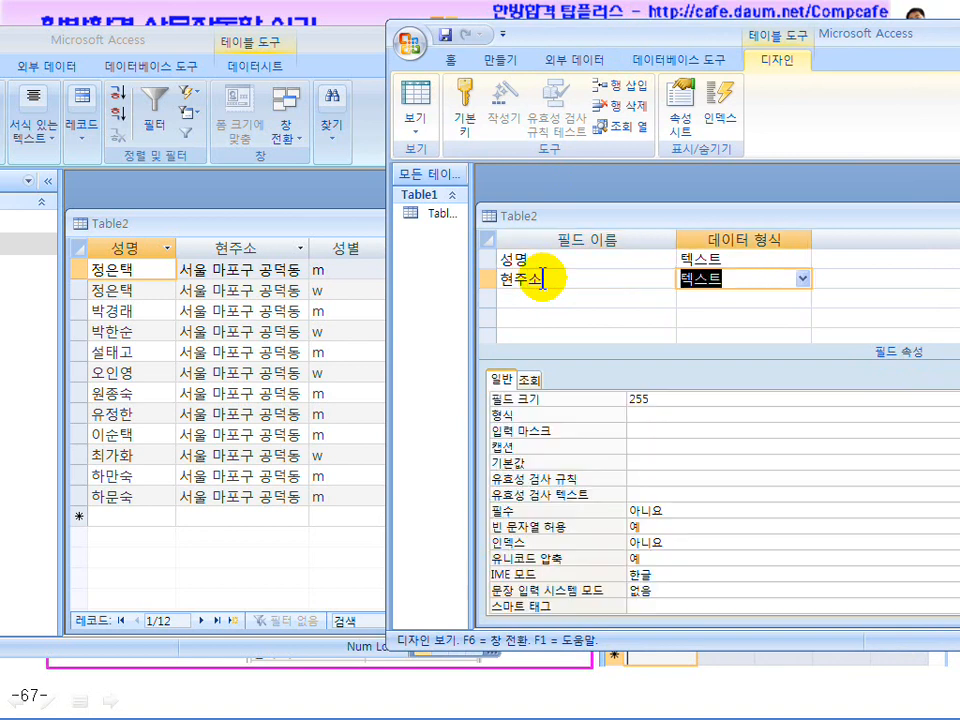
left_click(722, 279)
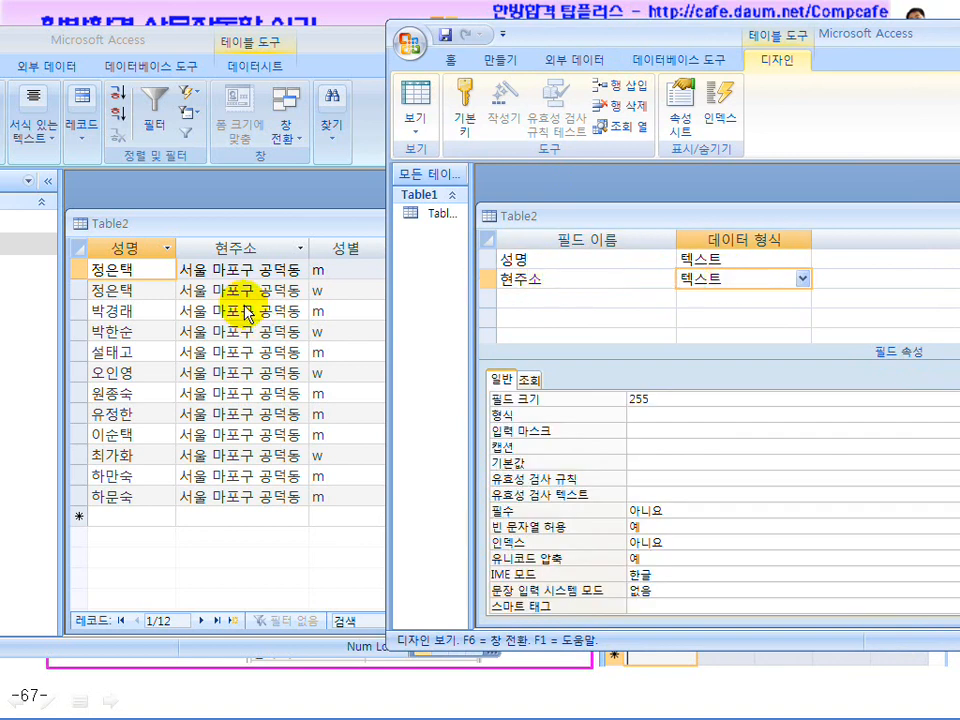
left_click(621, 574)
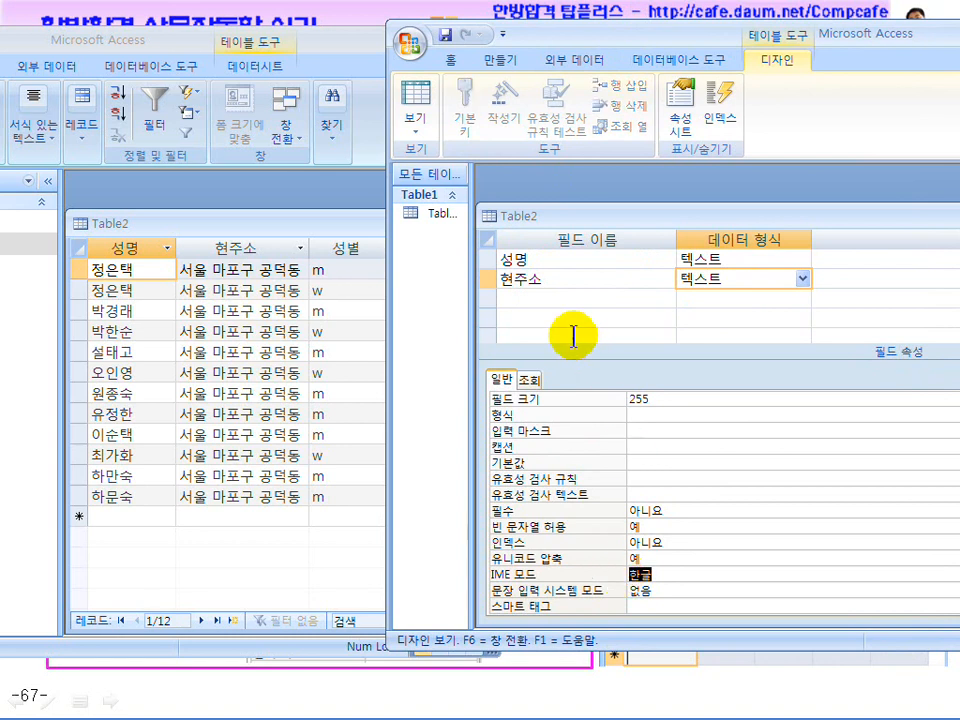
left_click(536, 300)
type("성별")
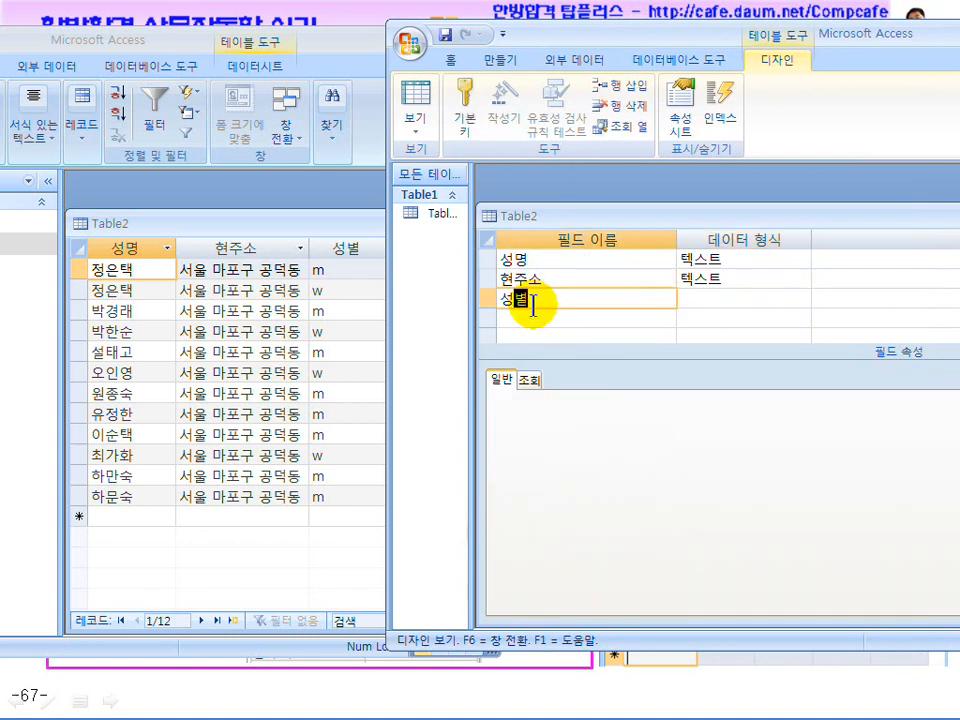
key("Tab")
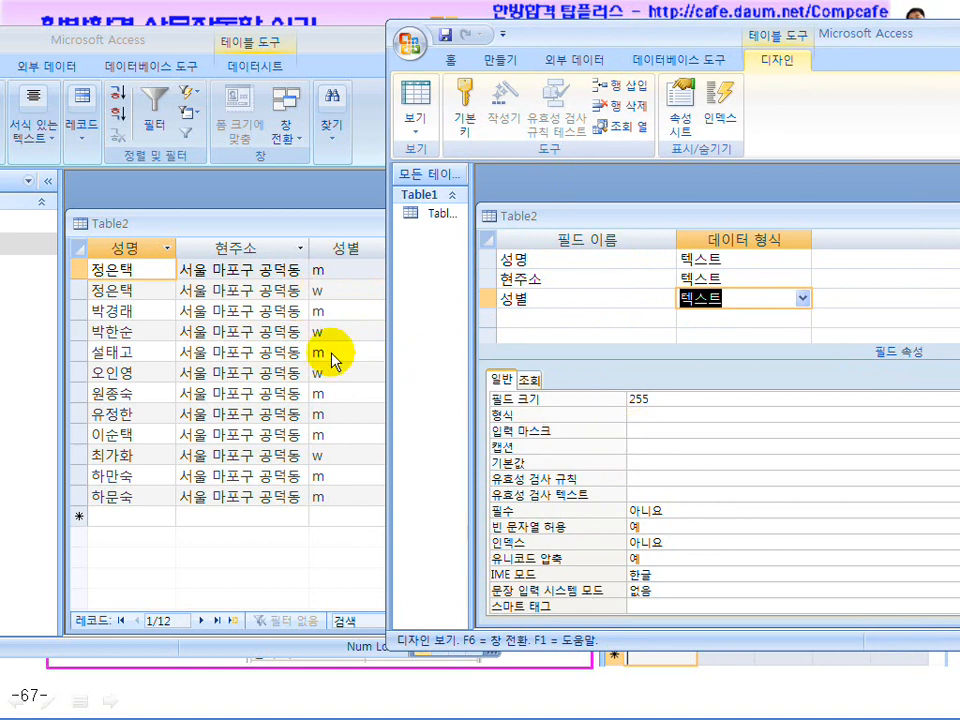
left_click(639, 433)
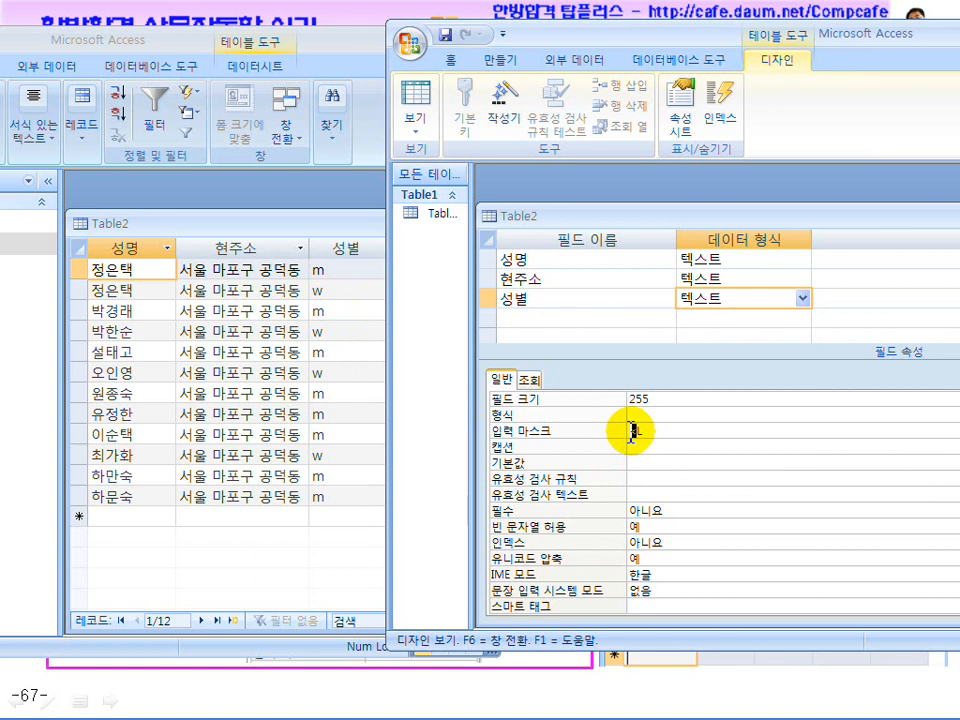
Set the 성별 field's IME mode to 영숫자 반자
left_click_drag(666, 574, 624, 574)
left_click_drag(739, 214, 775, 198)
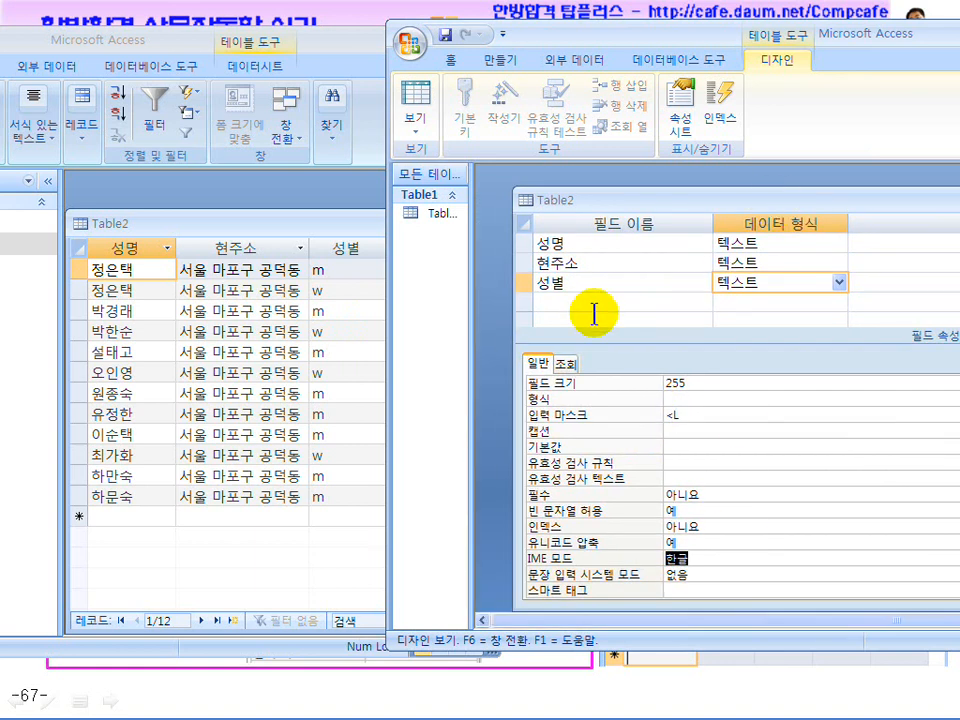
left_click_drag(512, 323, 638, 317)
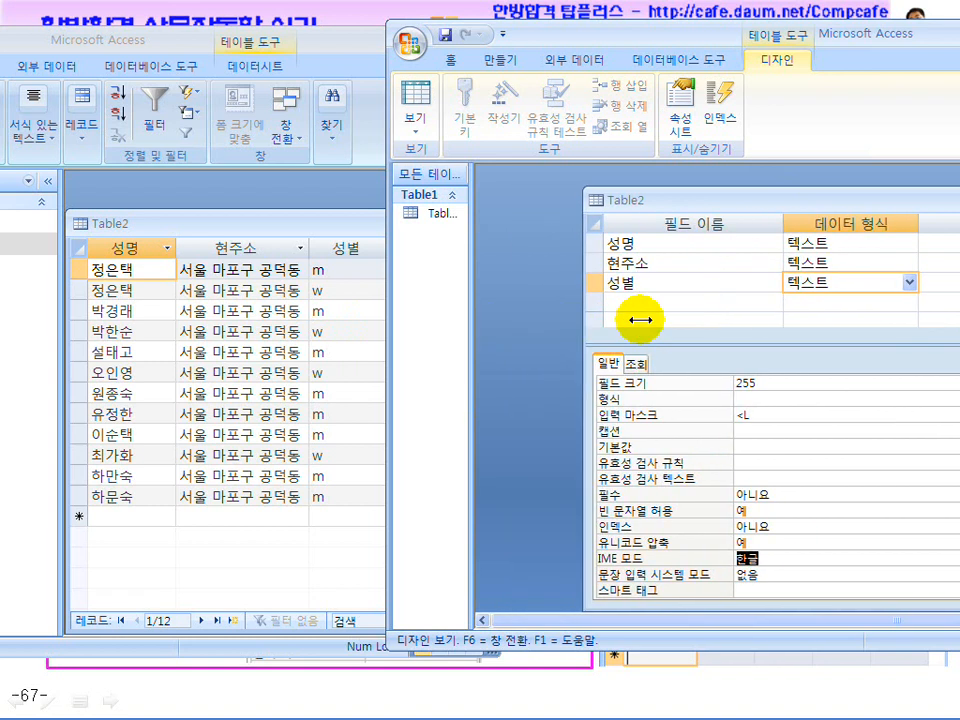
left_click_drag(715, 199, 638, 203)
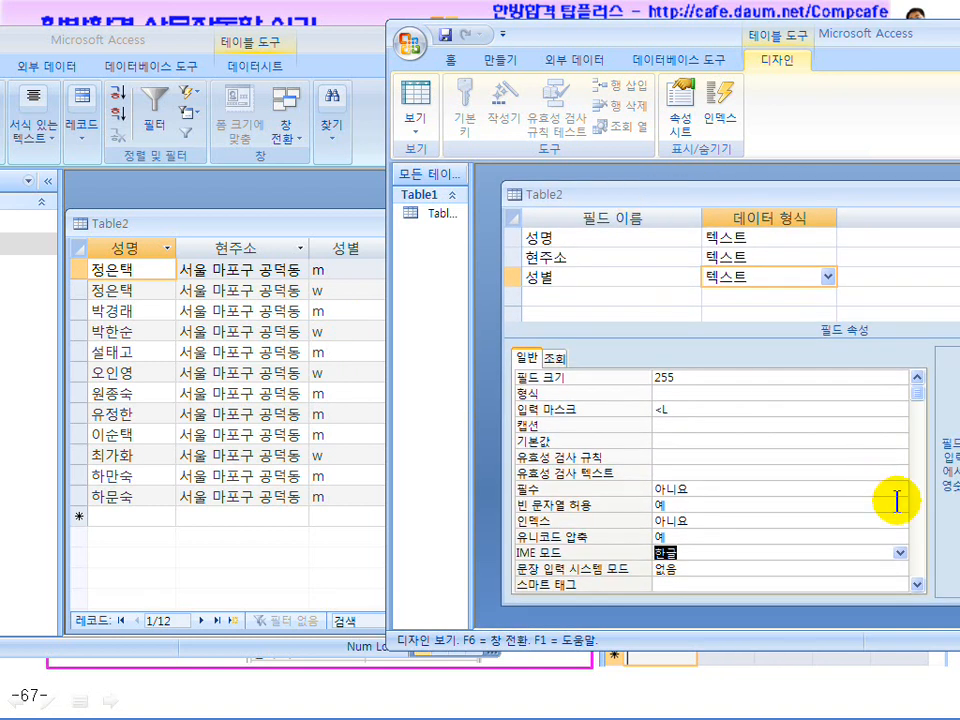
left_click(899, 553)
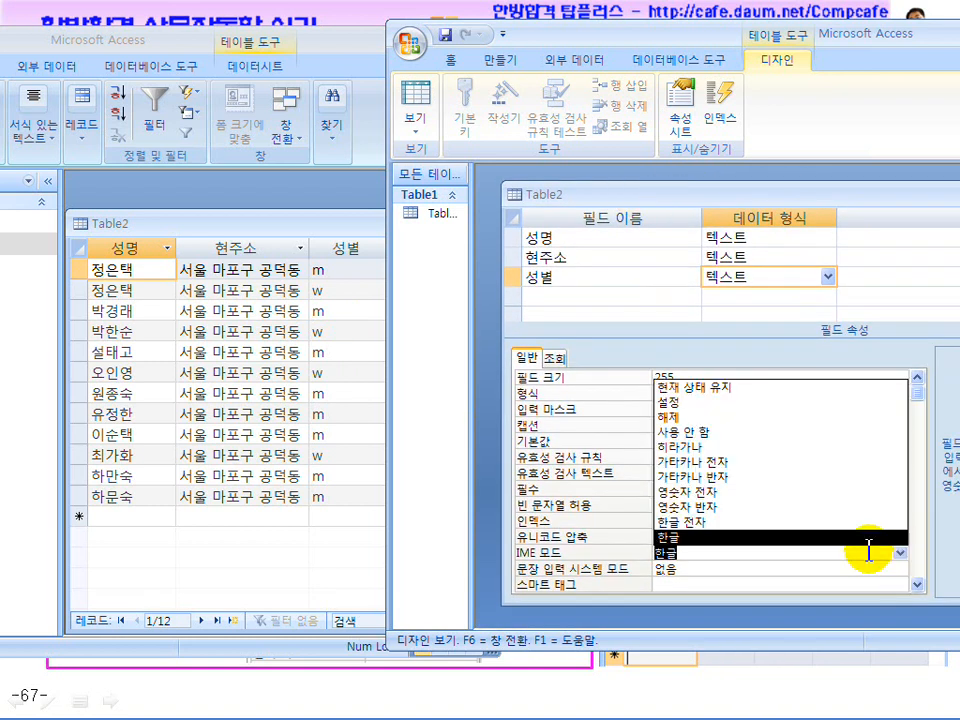
left_click(805, 508)
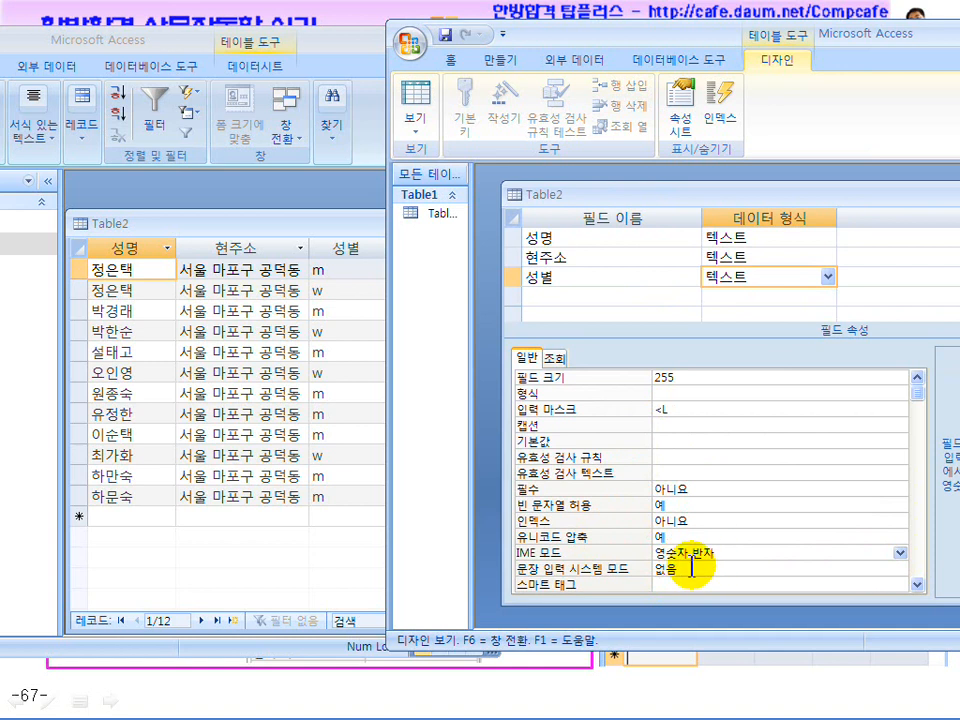
left_click(676, 409)
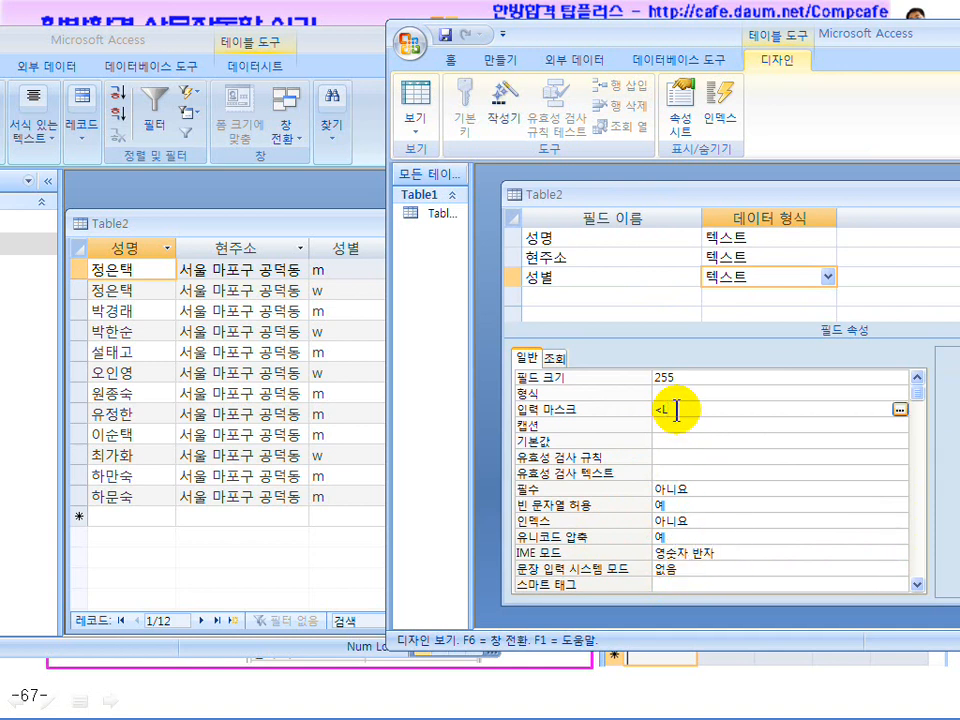
Save the table as Table2 with no primary key and view its datasheet
left_click(409, 92)
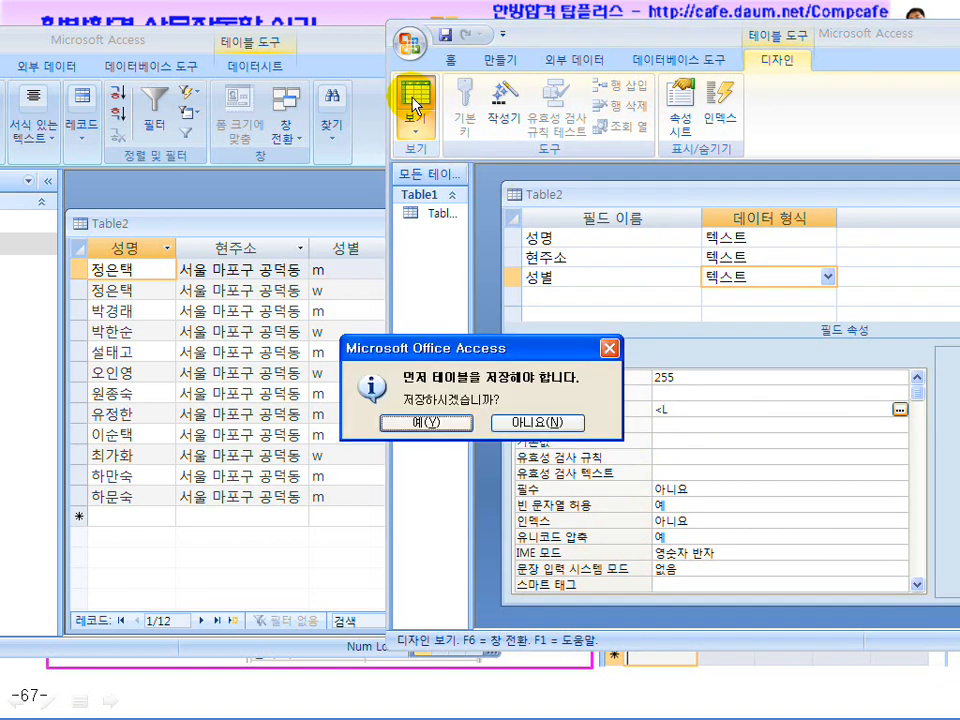
left_click(425, 420)
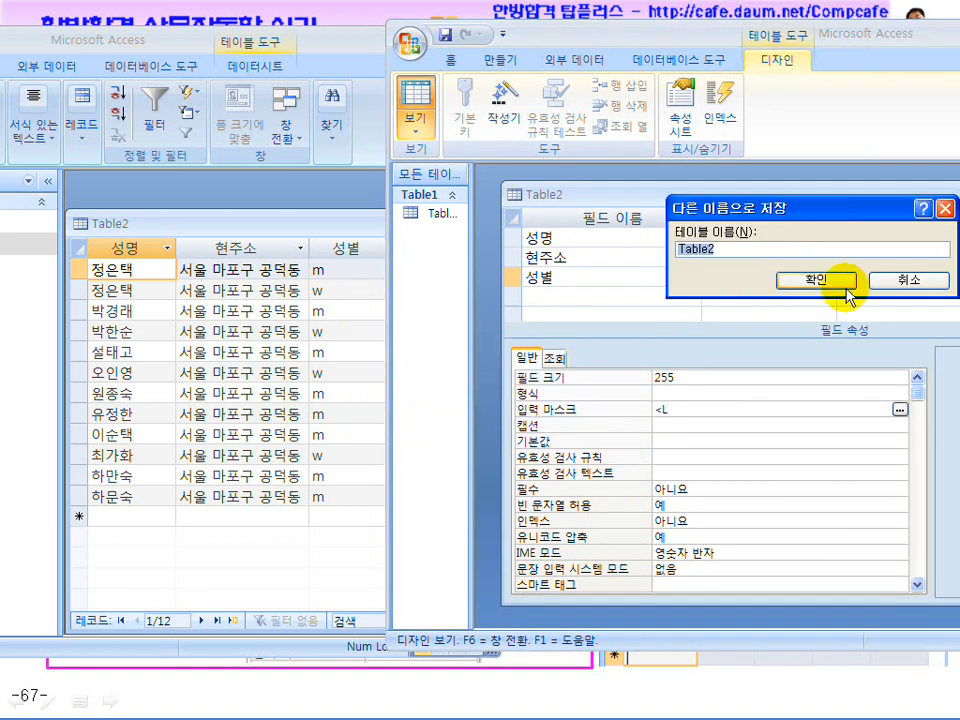
left_click(815, 281)
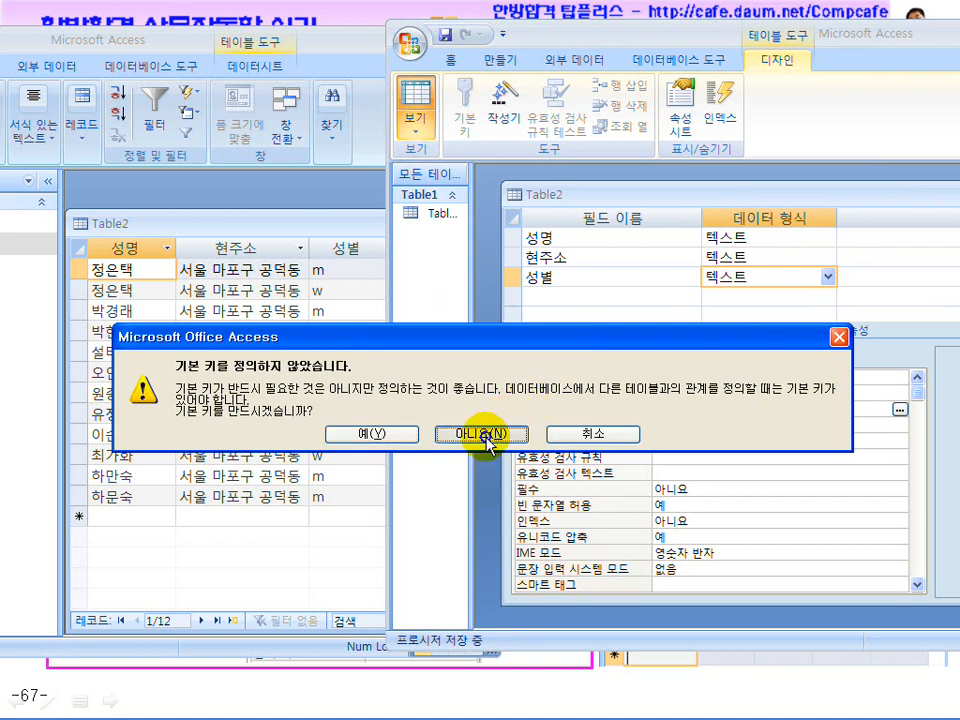
left_click(483, 434)
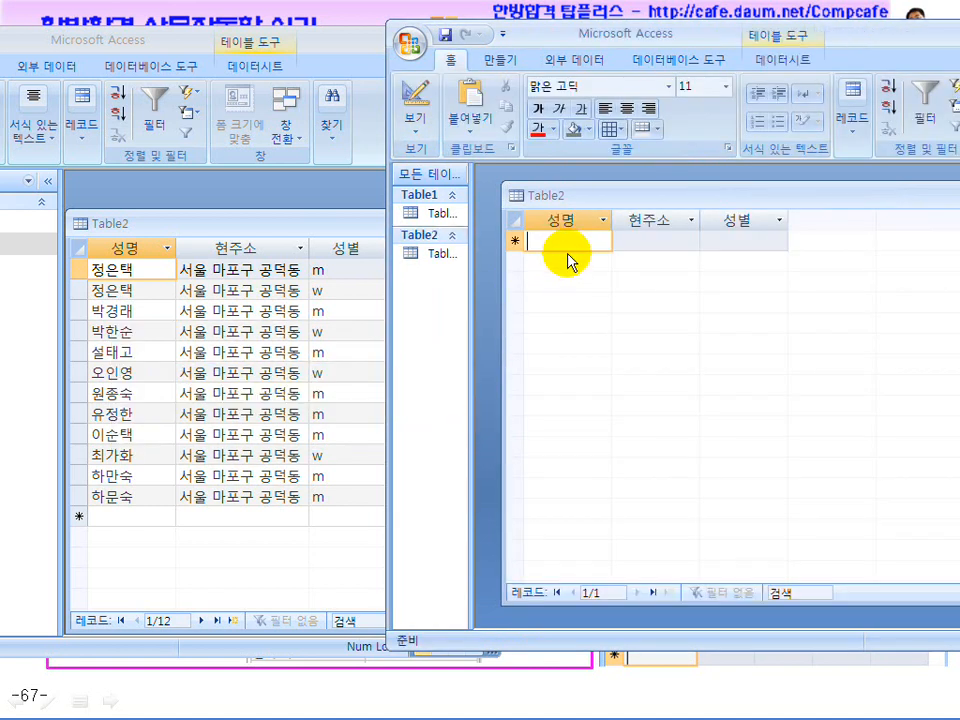
key("Tab")
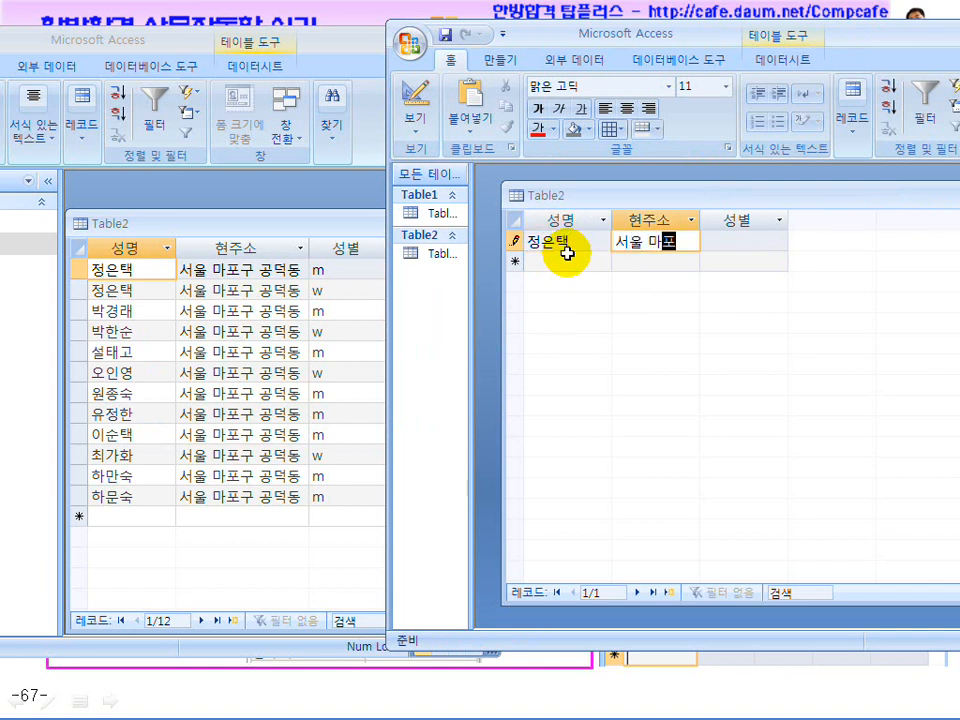
type("서울 마포구 공덕")
type("동")
key("Tab")
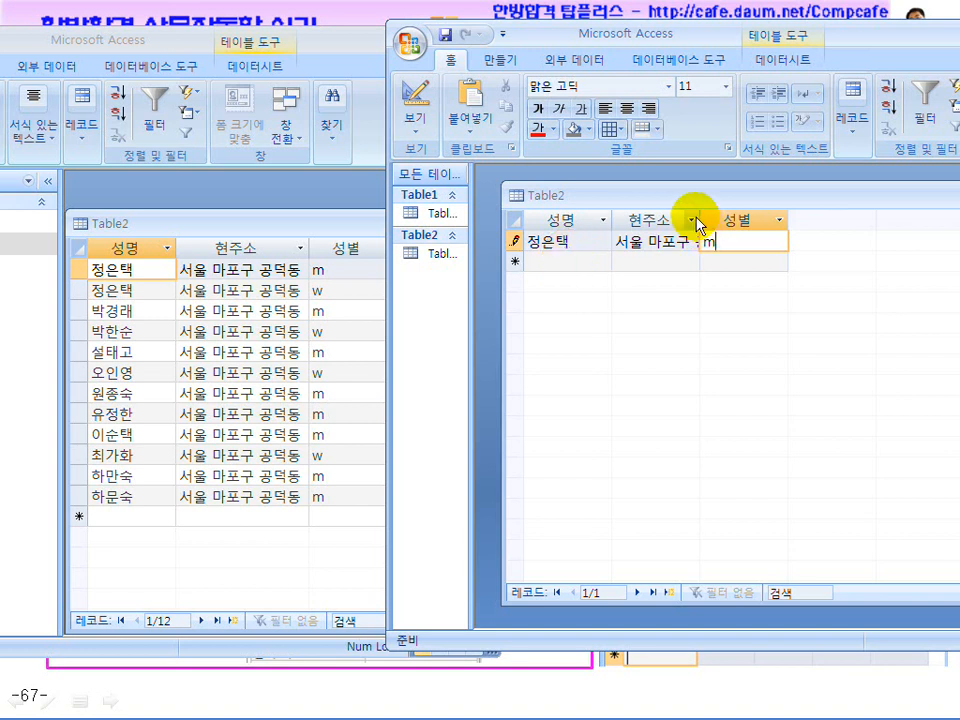
Widen the 현주소 column and copy the first row's address and name into row 2
mouse_move(700, 216)
left_mouse_down()
mouse_move(766, 221)
mouse_move(671, 242)
mouse_move(607, 242)
left_mouse_up()
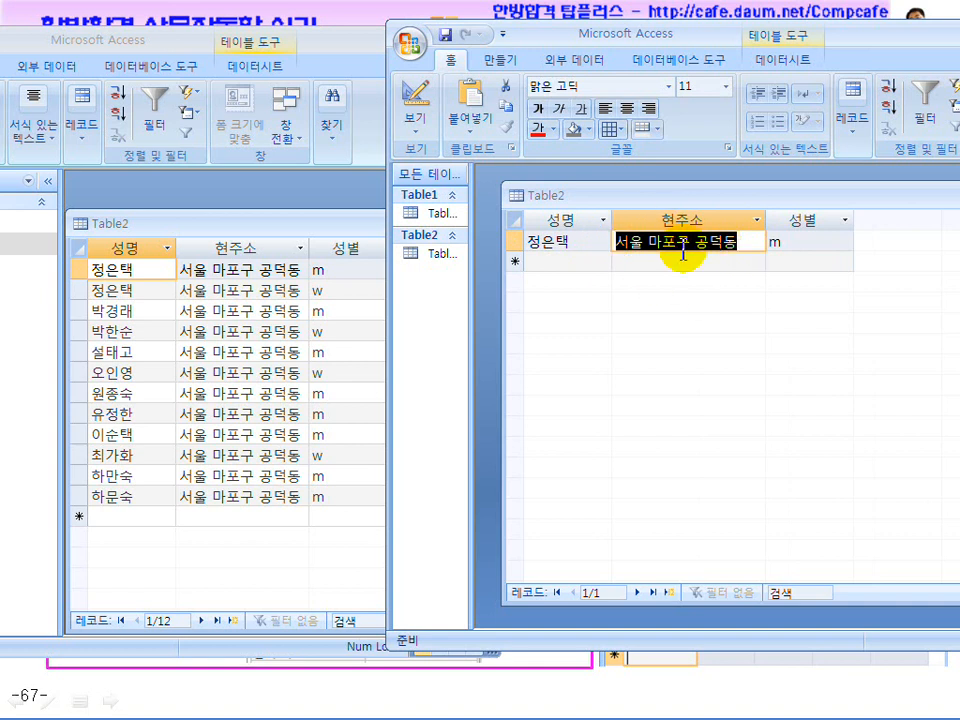
left_click_drag(739, 242, 597, 237)
key("ctrl+c")
left_click(632, 263)
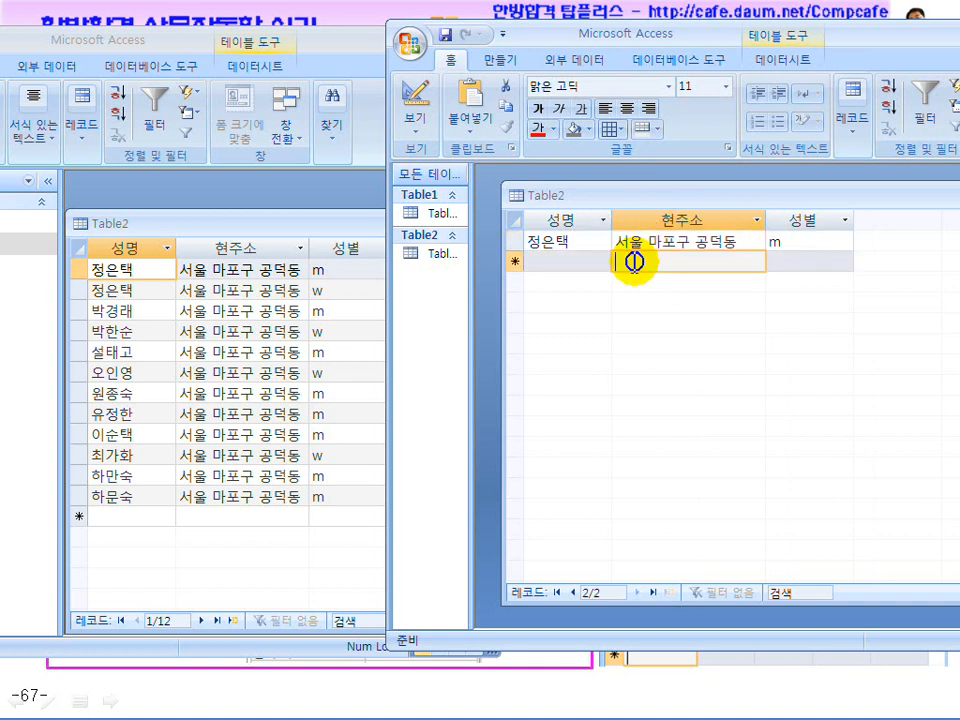
key("ctrl+v")
left_click(527, 241)
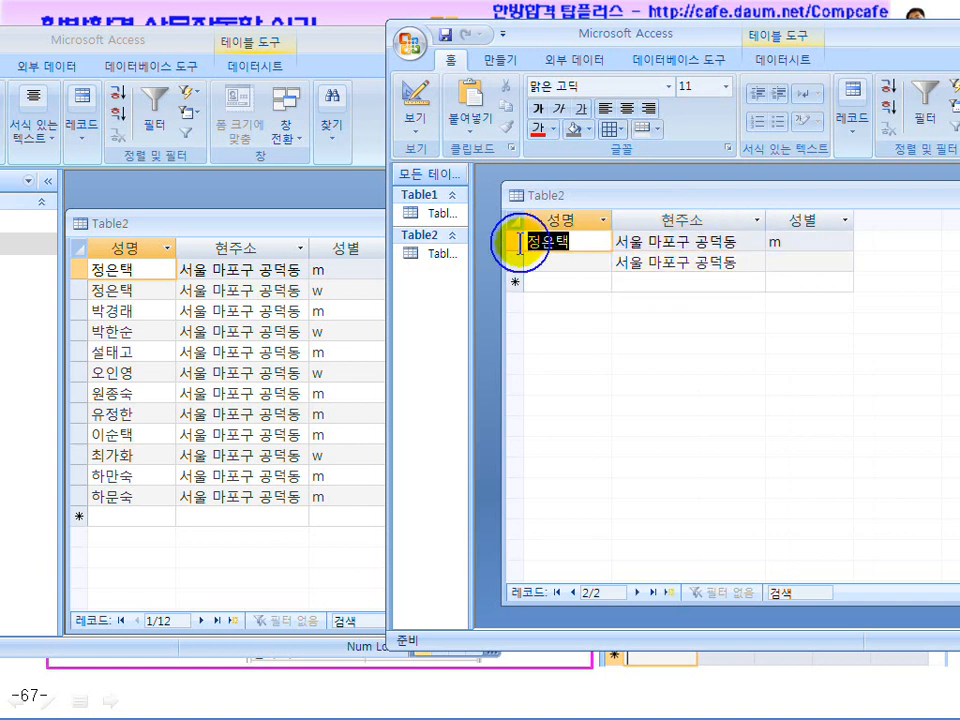
key("ctrl+c")
left_click(552, 264)
key("ctrl+v")
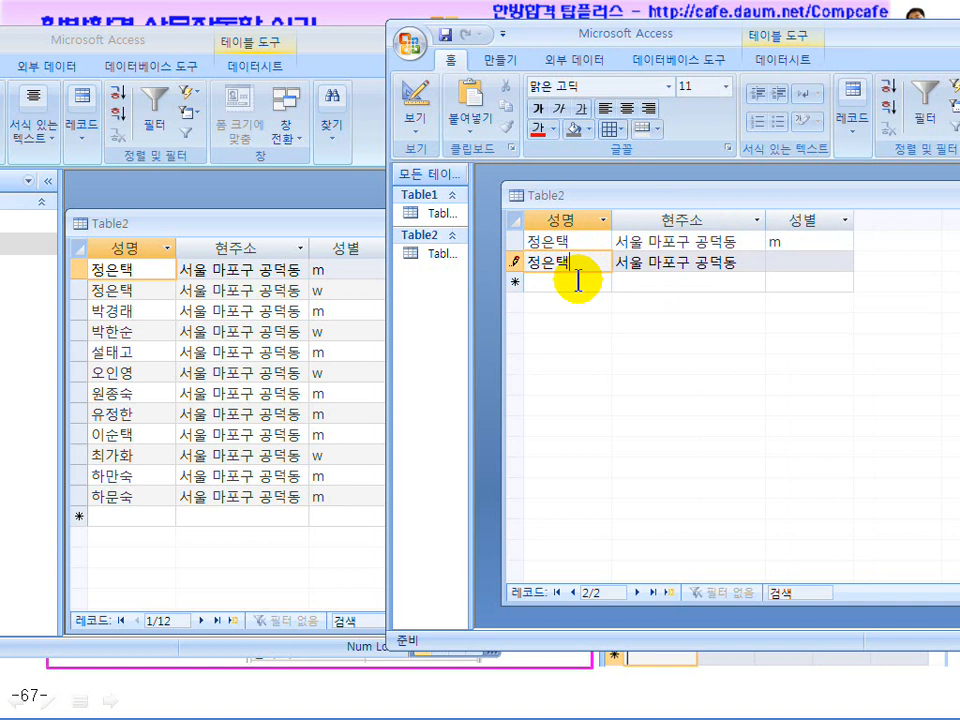
Paste the address 서울 마포구 공덕동 into rows 3, 4 and 5
left_click_drag(735, 264, 583, 266)
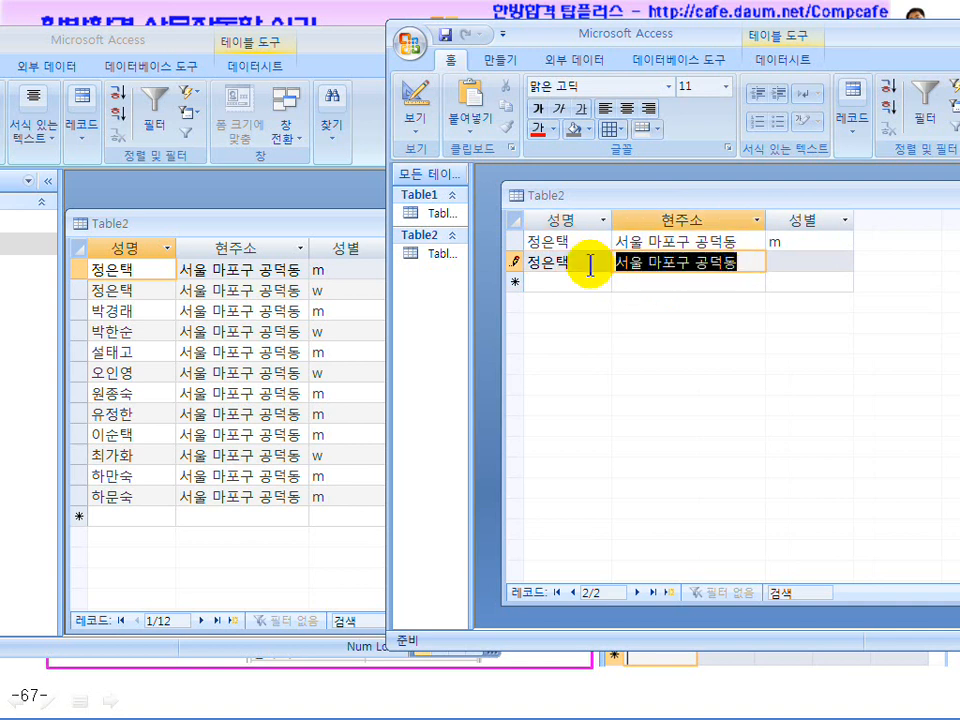
key("ctrl+c")
left_click(640, 287)
key("ctrl+v")
left_click(671, 305)
key("ctrl+v")
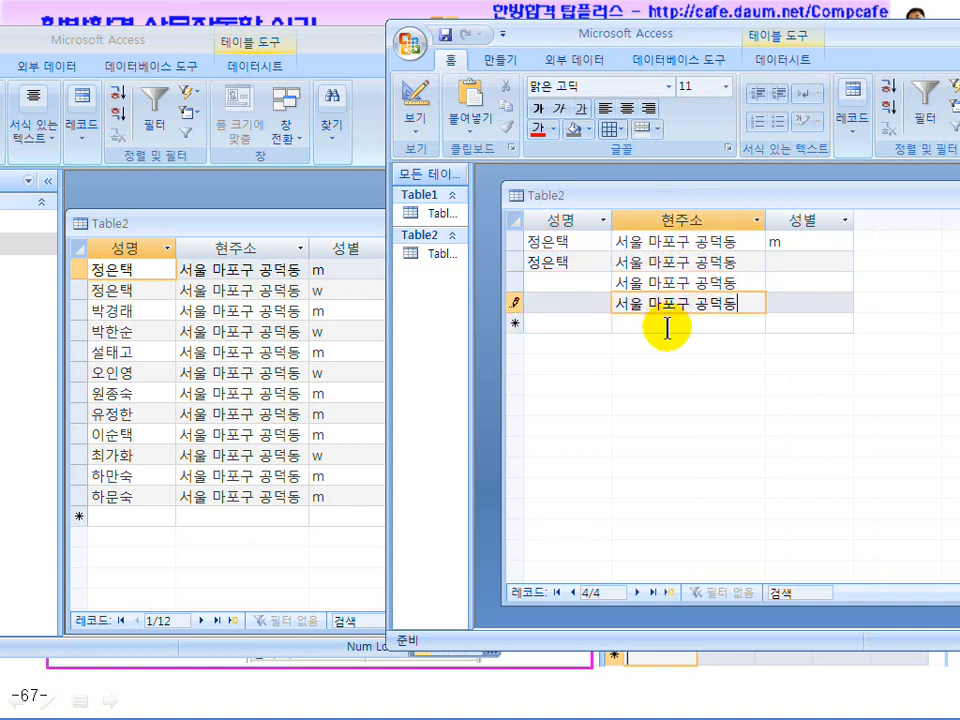
left_click(666, 325)
key("ctrl+v")
Enter m in row 3's 성별 cell and close the Table2 datasheet
left_click(756, 245)
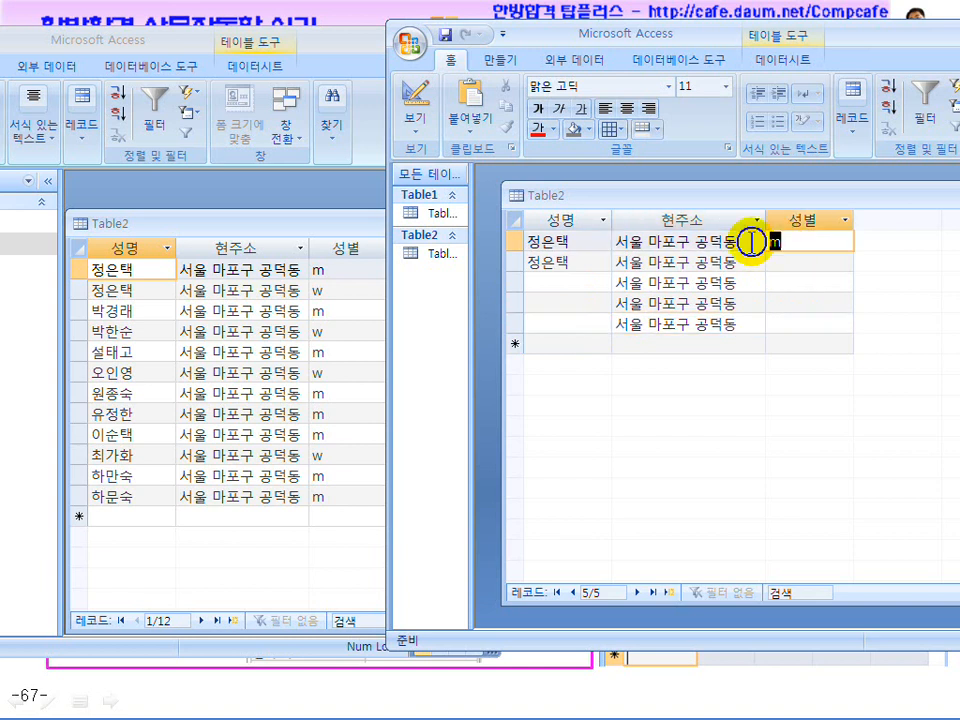
left_click(788, 283)
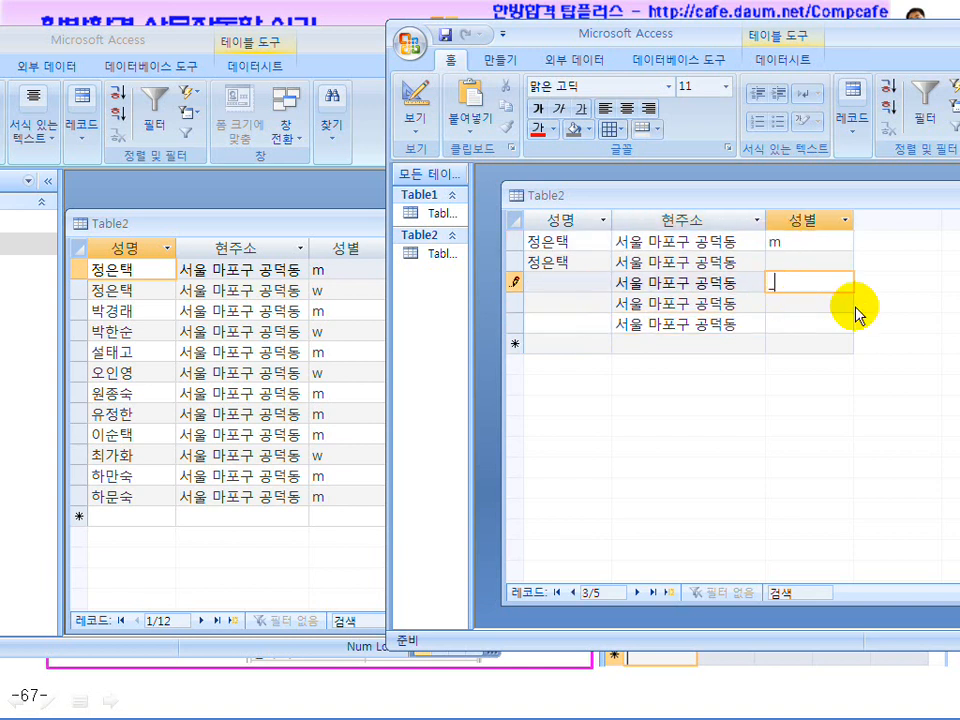
type("m")
left_click_drag(695, 199, 647, 200)
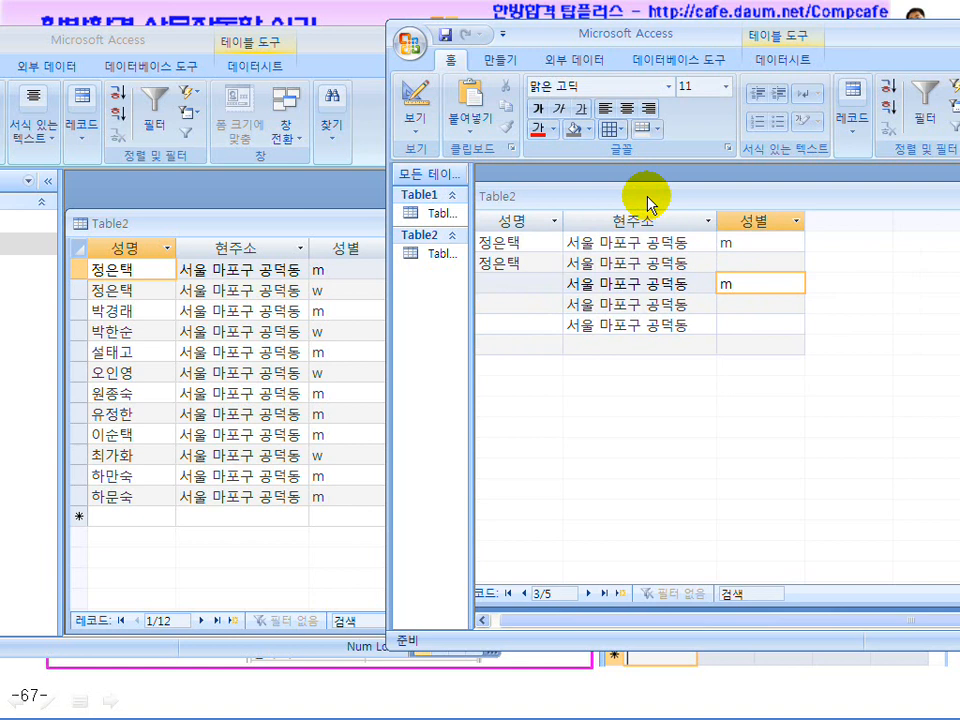
left_click_drag(647, 200, 568, 196)
left_click_drag(741, 199, 660, 193)
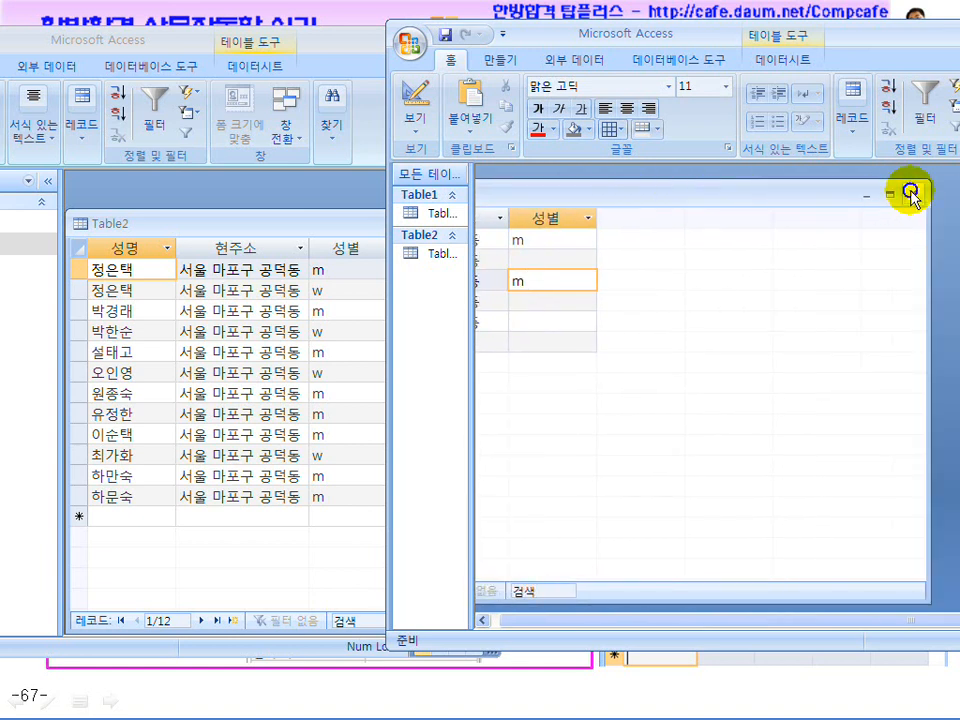
left_click(913, 195)
Save Table2's layout changes, close it, and open the reference Table3 to view its records
left_click(403, 420)
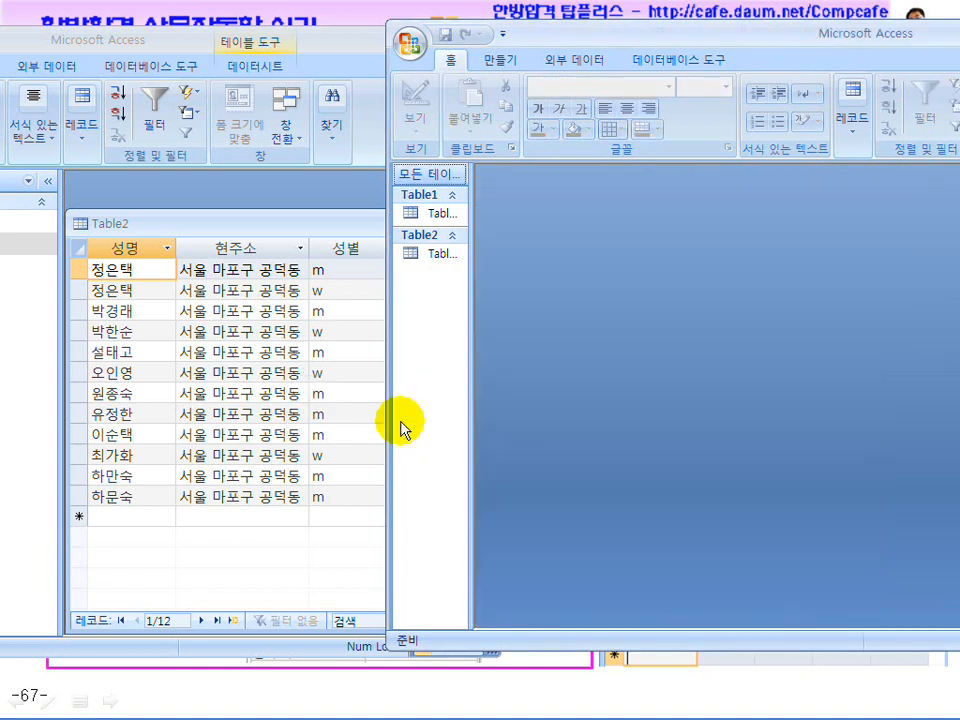
left_click(339, 227)
left_click(463, 222)
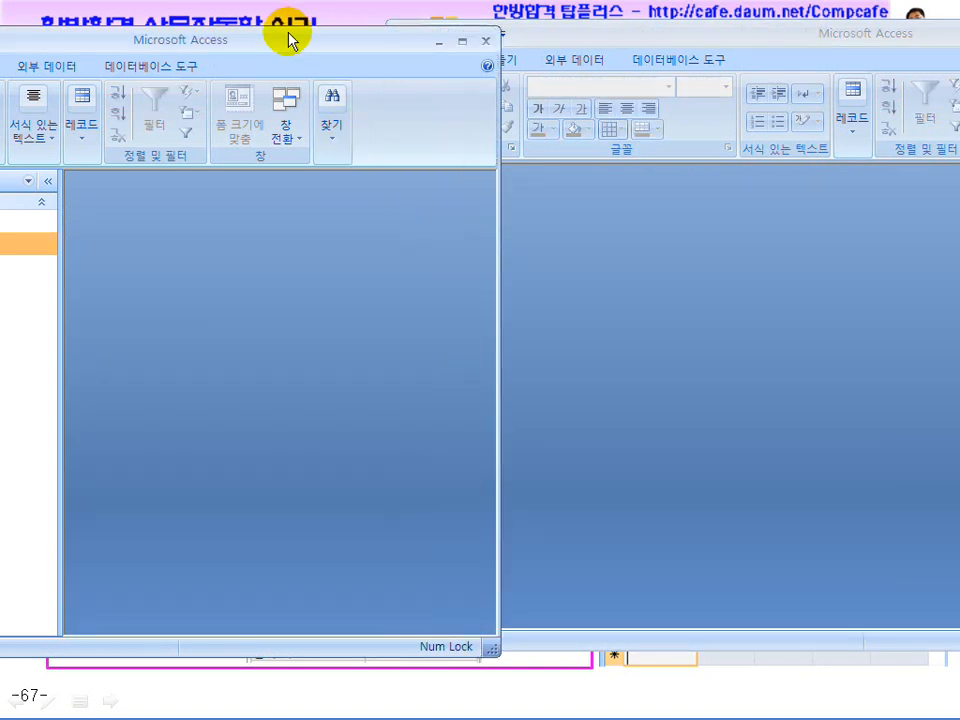
left_click_drag(289, 36, 450, 17)
double_click(80, 246)
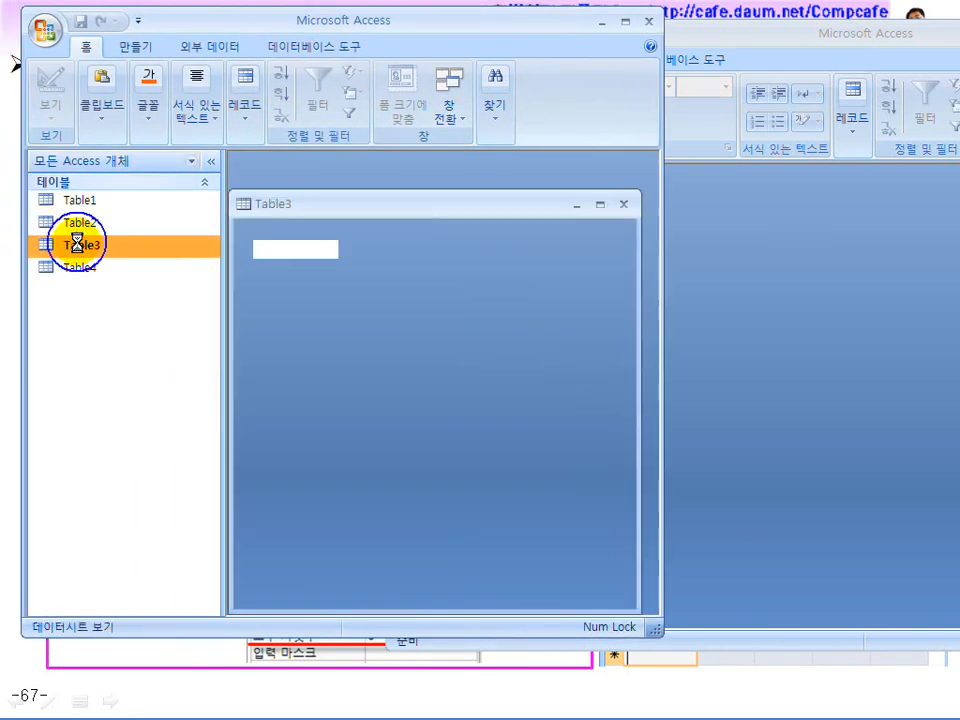
left_click_drag(489, 26, 359, 31)
left_click(636, 34)
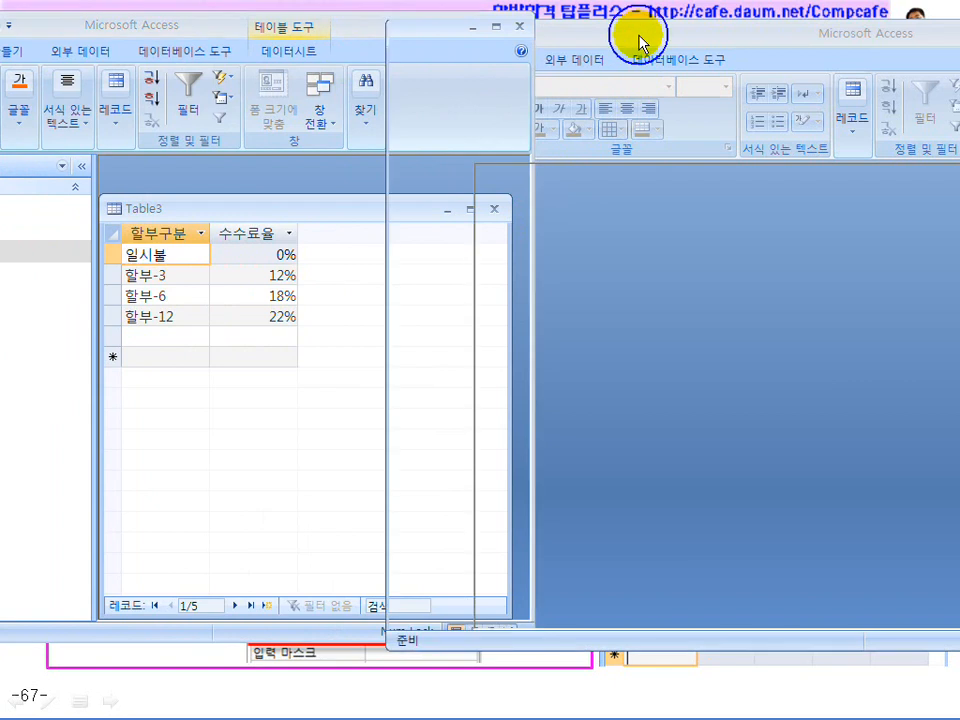
left_click_drag(549, 34, 631, 35)
Start a new Design-view table with fields 할부구분 and 수수료율
left_click(585, 60)
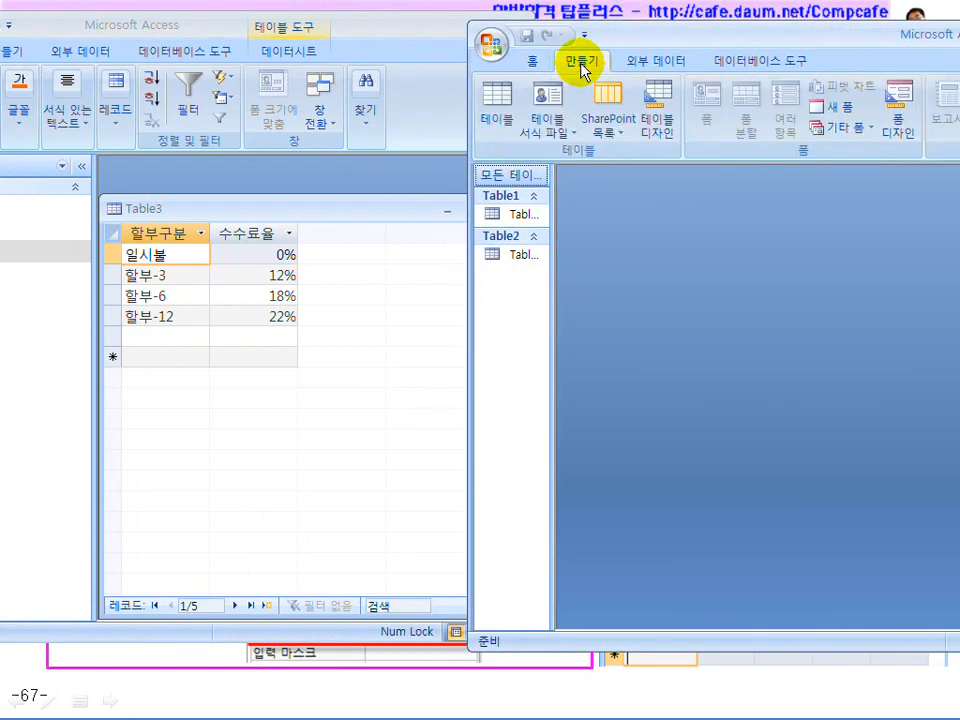
left_click(668, 126)
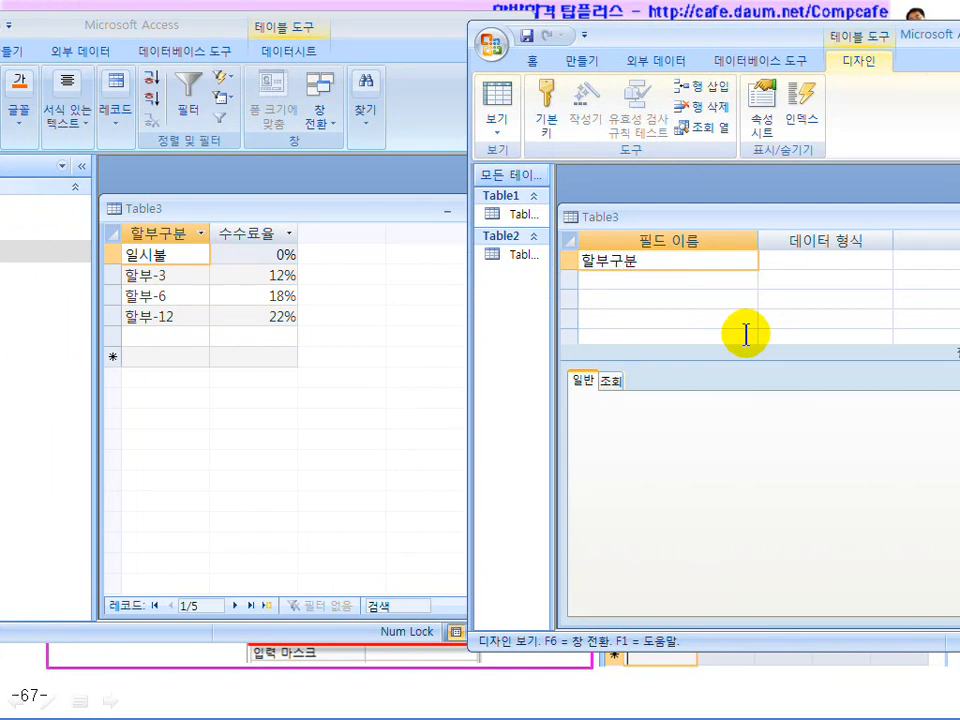
type("할부구분")
key("Tab")
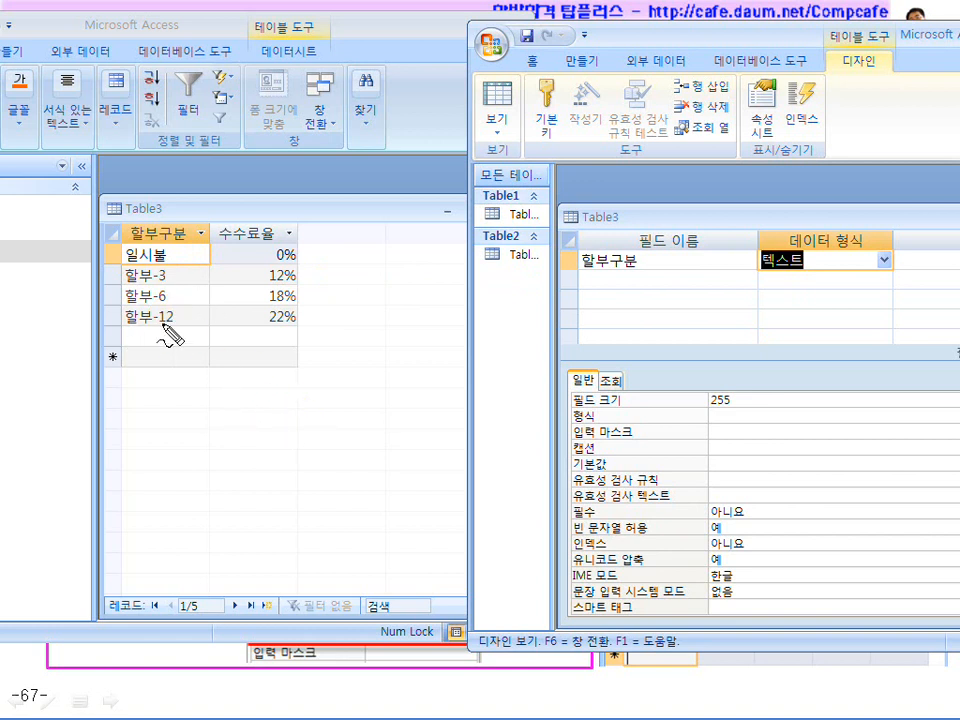
left_click_drag(130, 266, 158, 266)
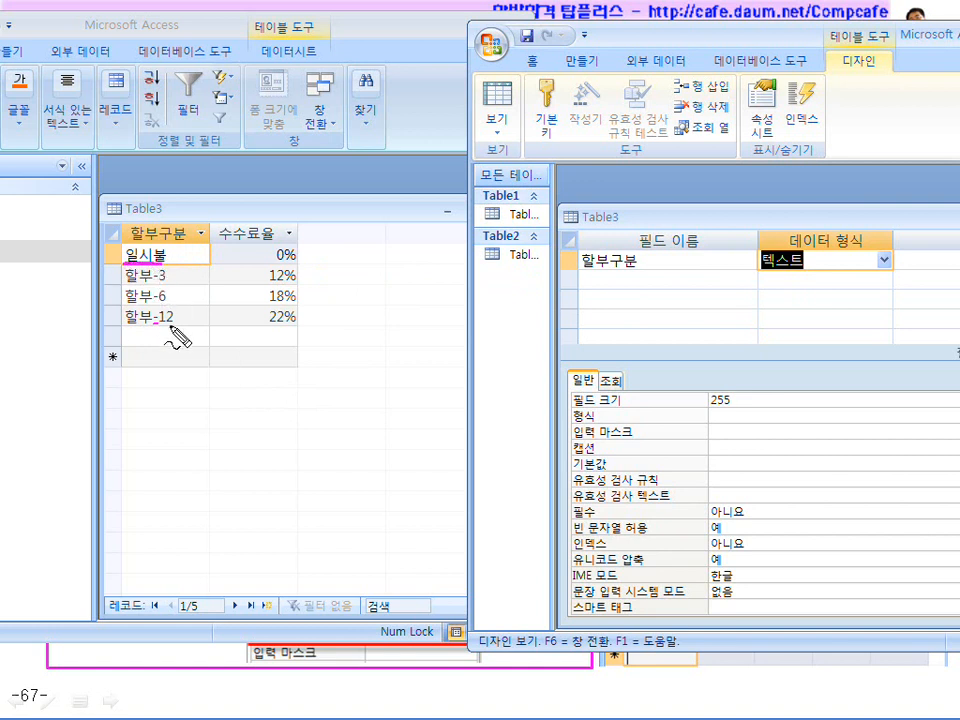
key("Escape")
left_click(817, 259)
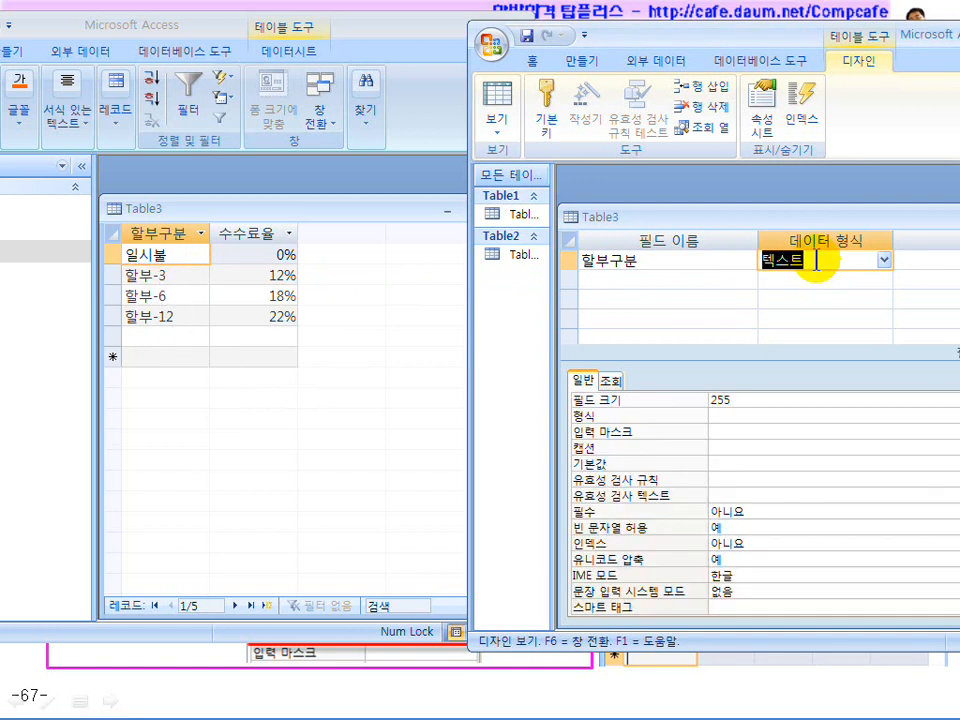
left_click(624, 277)
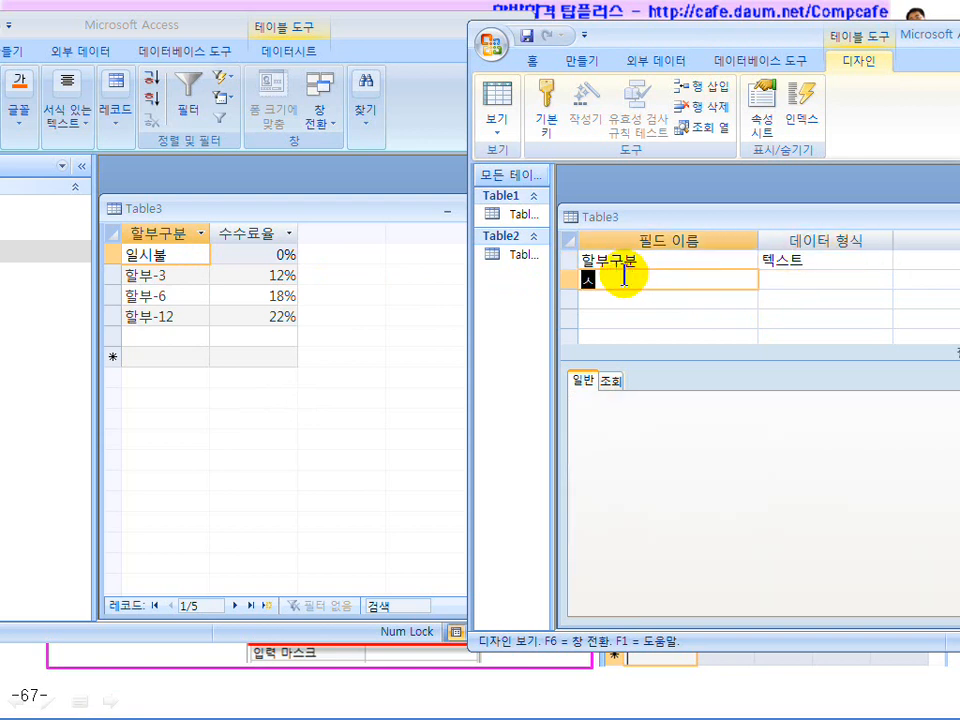
type("수수료율")
key("Tab")
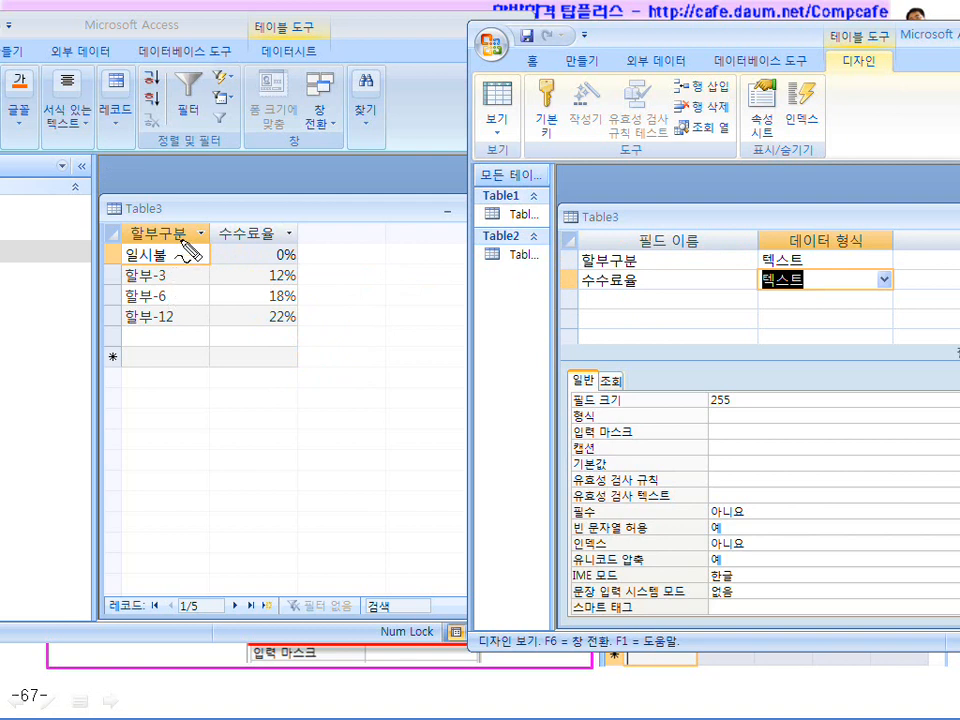
Set 수수료율's data type to 숫자 (number)
mouse_move(124, 238)
left_mouse_down()
mouse_move(122, 349)
mouse_move(162, 335)
left_mouse_up()
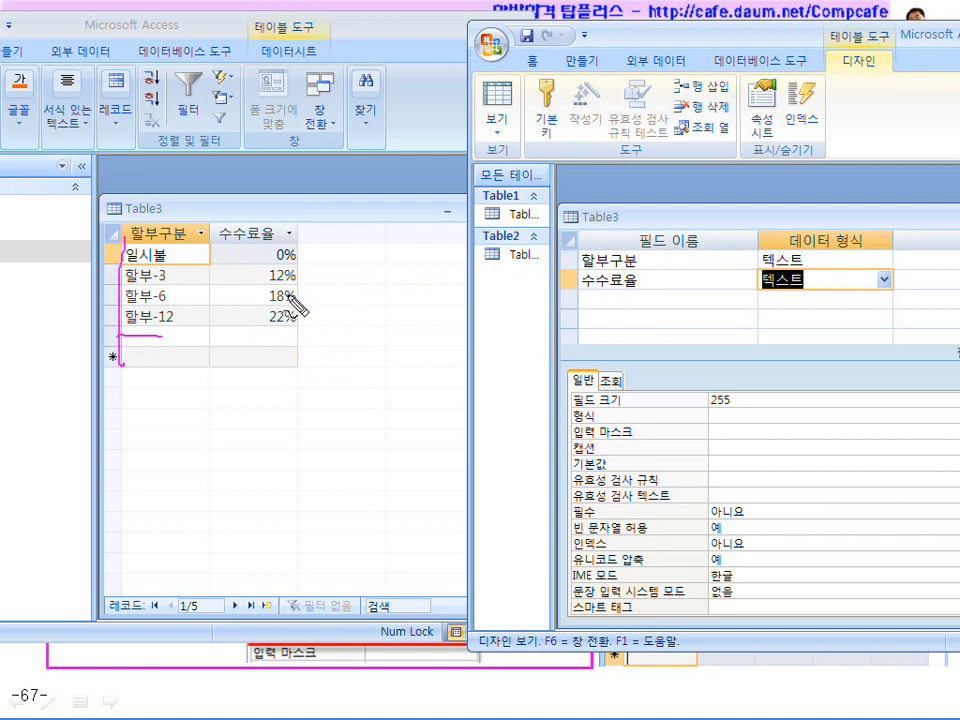
left_click_drag(291, 229, 283, 343)
mouse_move(302, 236)
left_mouse_down()
mouse_move(293, 355)
mouse_move(301, 360)
left_mouse_up()
mouse_move(172, 235)
left_mouse_down()
mouse_move(150, 349)
mouse_move(167, 357)
left_mouse_up()
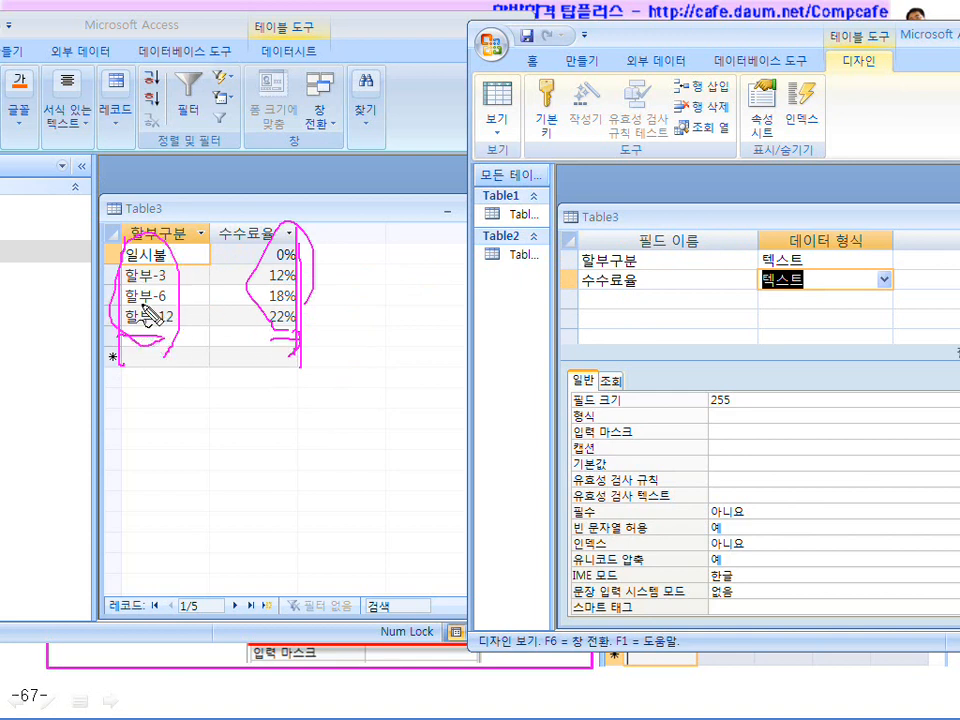
left_click(884, 280)
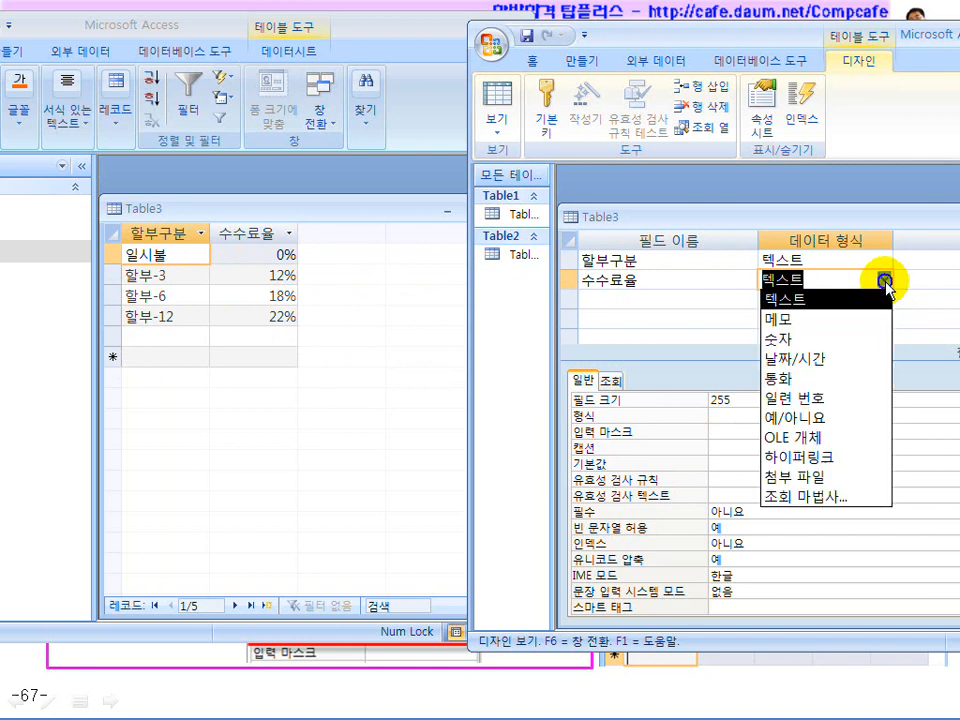
left_click(846, 345)
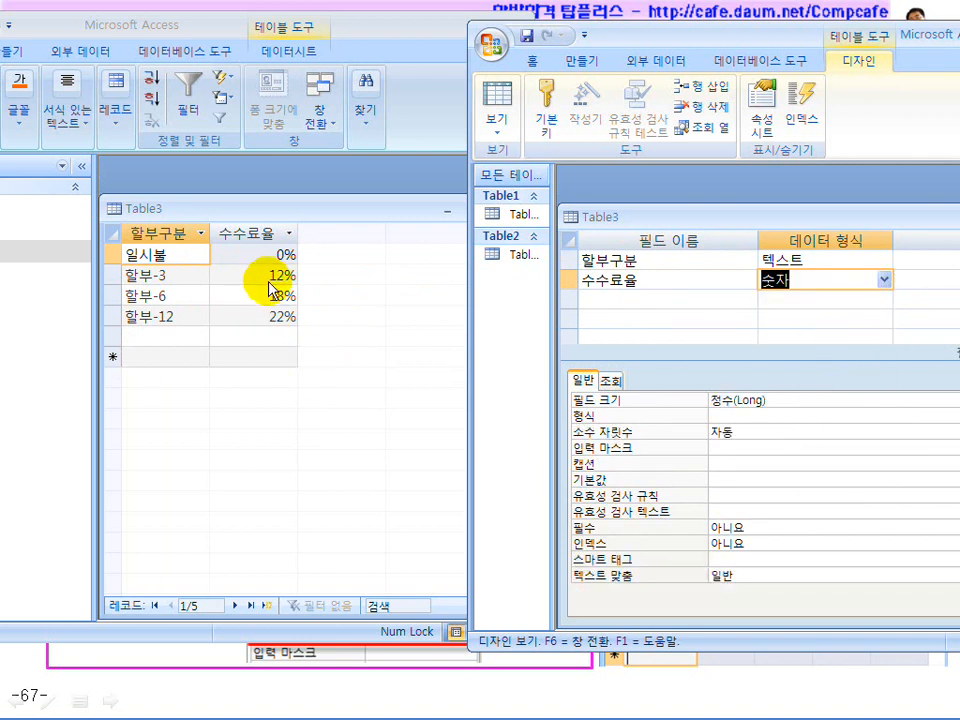
Save the table as Table3 without a primary key and switch to Datasheet view
left_click(502, 118)
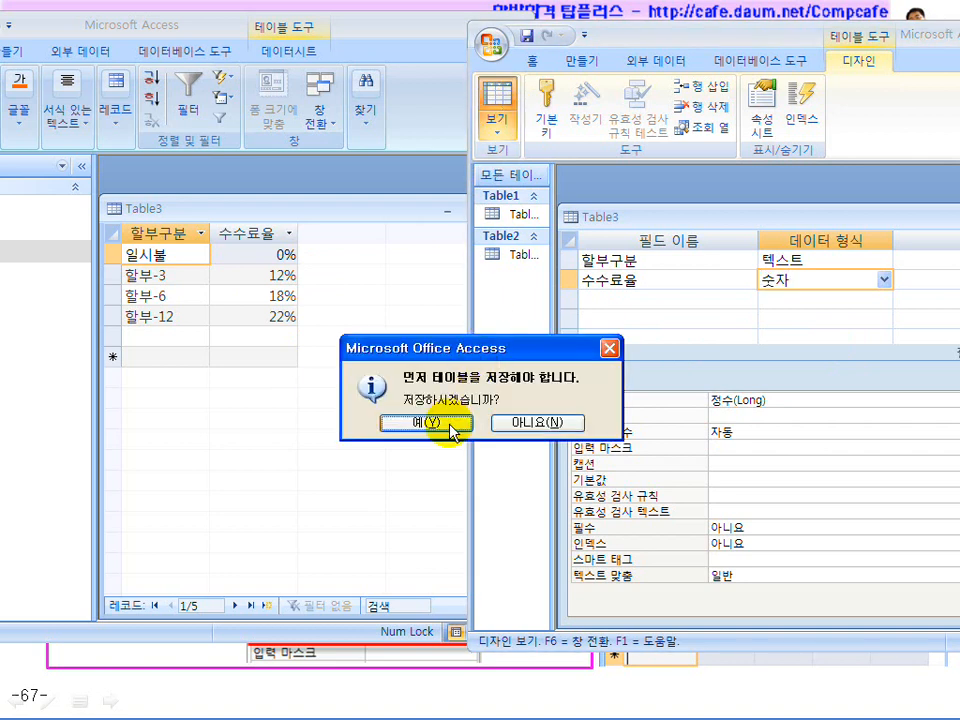
left_click(426, 423)
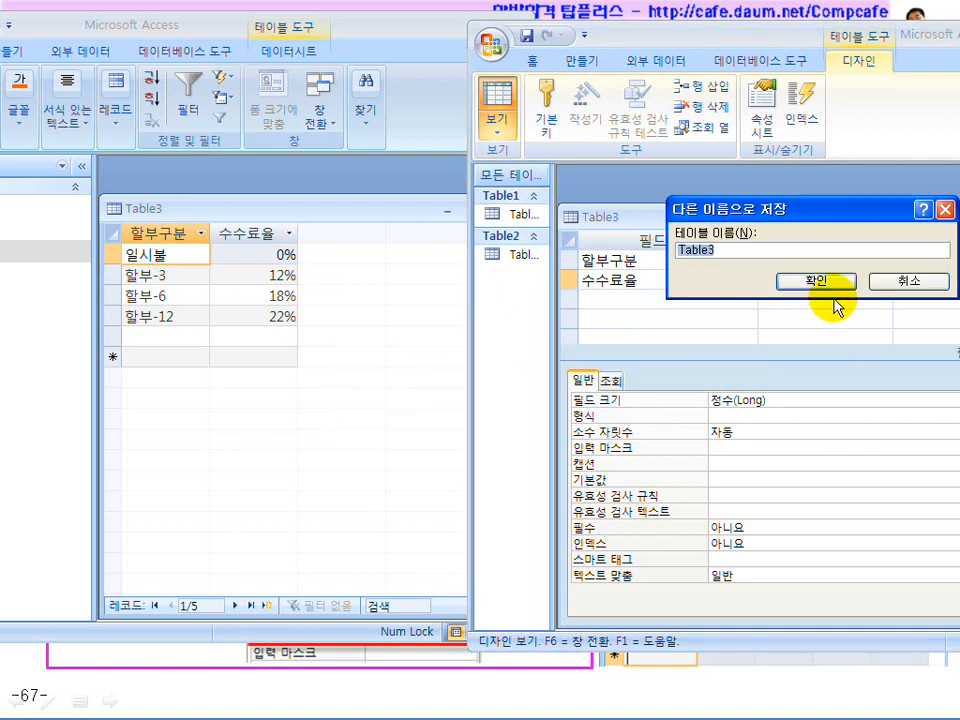
left_click(836, 283)
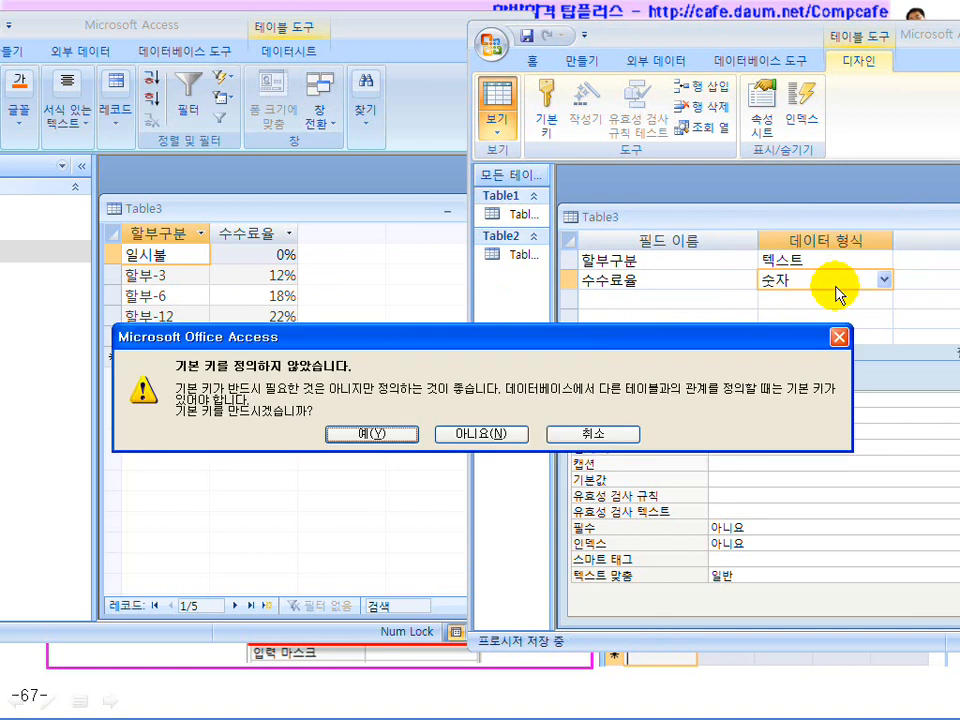
left_click(470, 436)
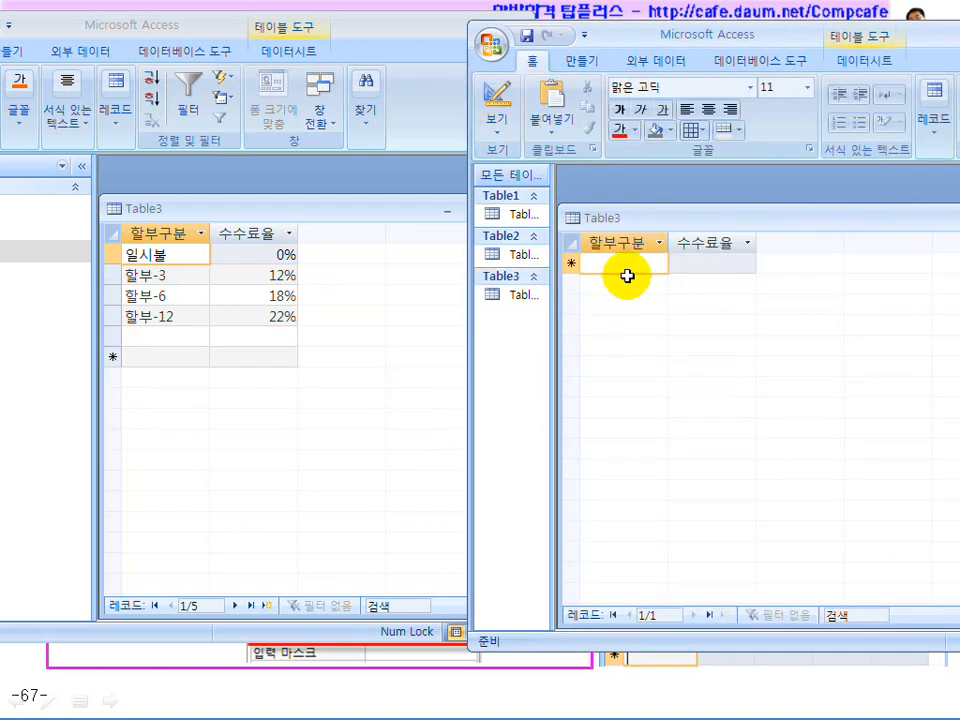
Enter 일시불 as Table3's first record and give its 수수료율 0%
type("dl")
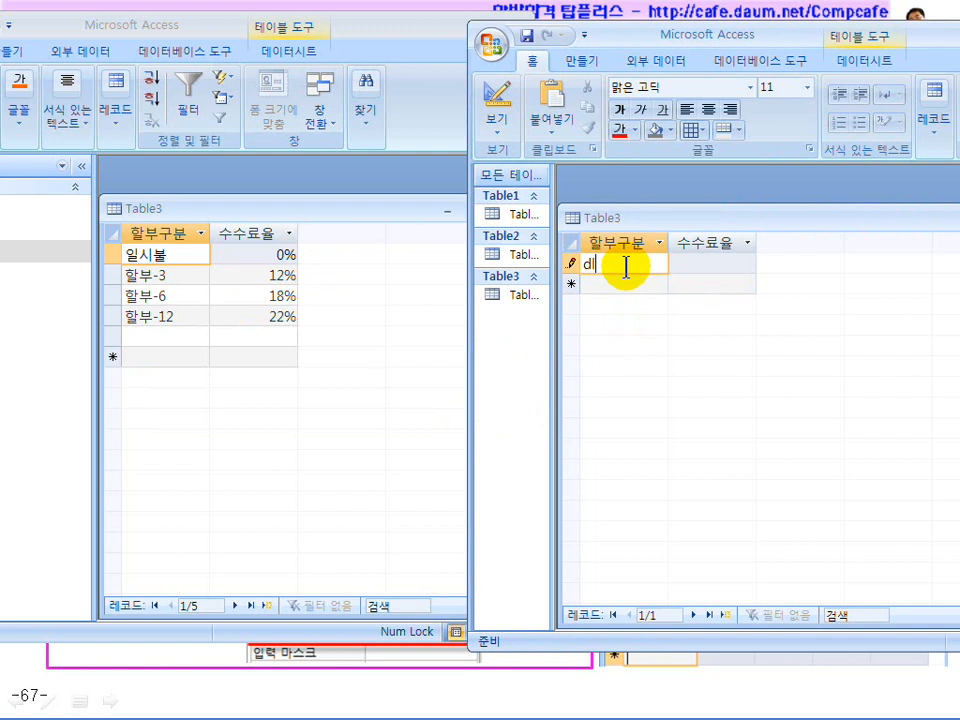
type("ftlqnf")
key("Tab")
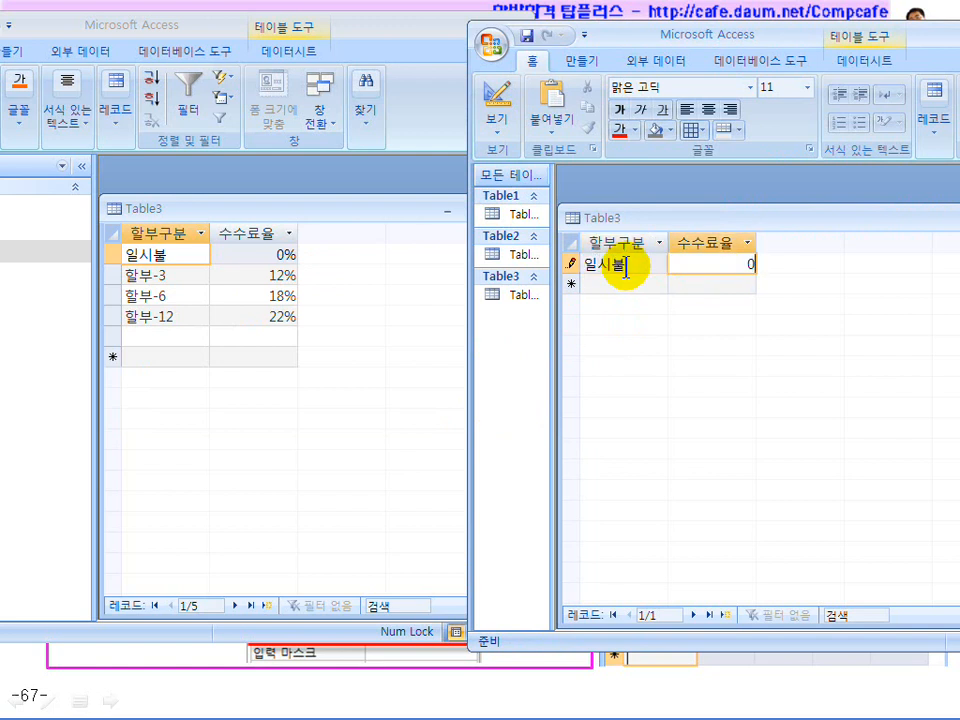
key("Tab")
left_click(703, 264)
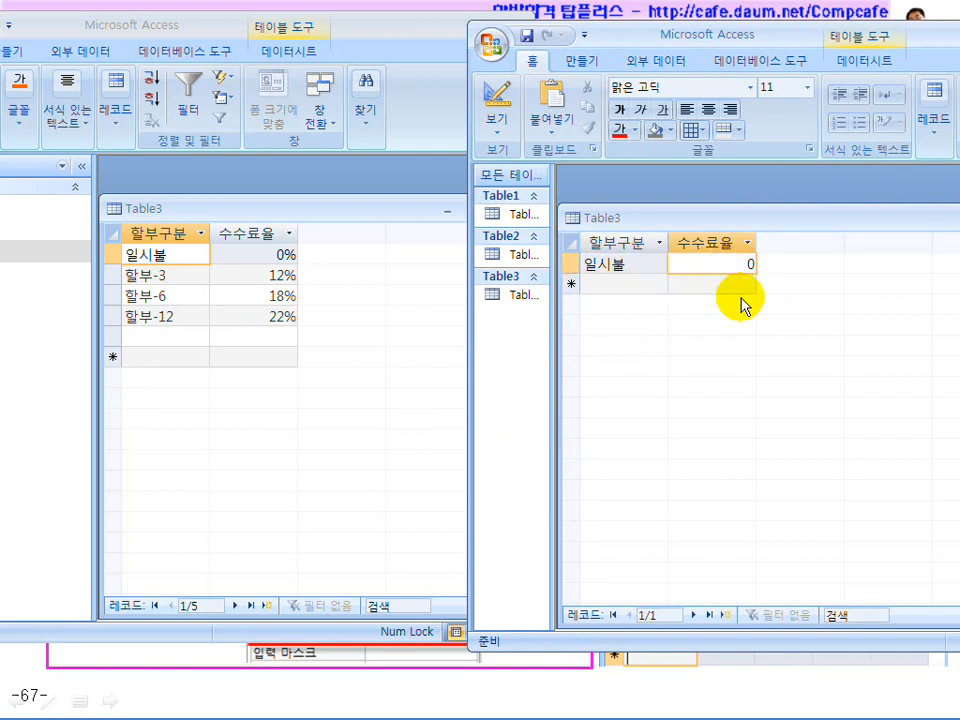
type("%")
key("Tab")
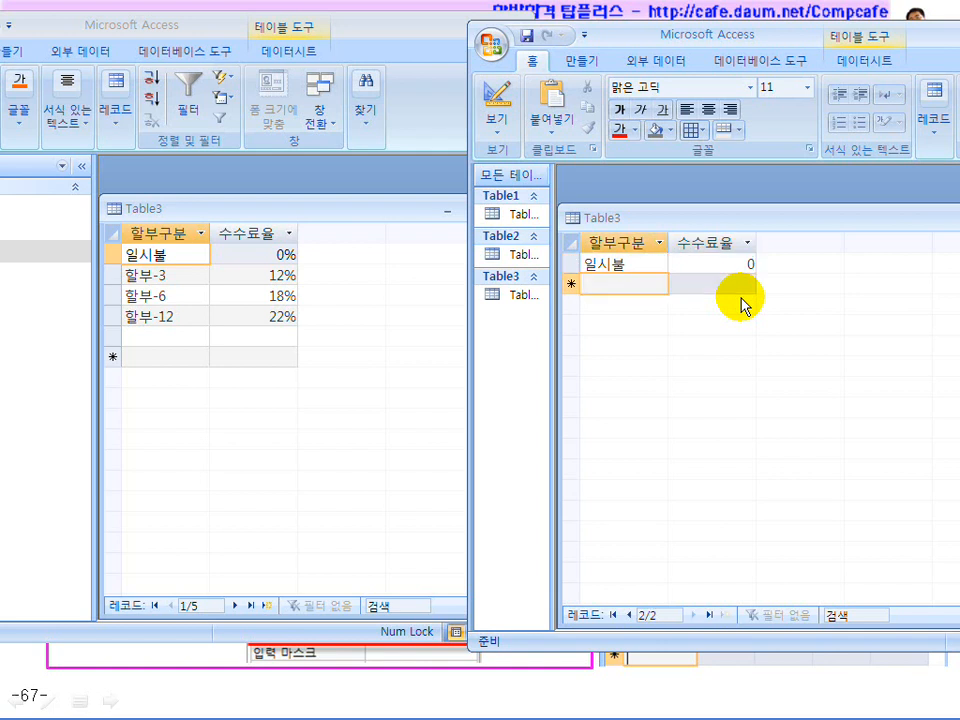
left_click(721, 263)
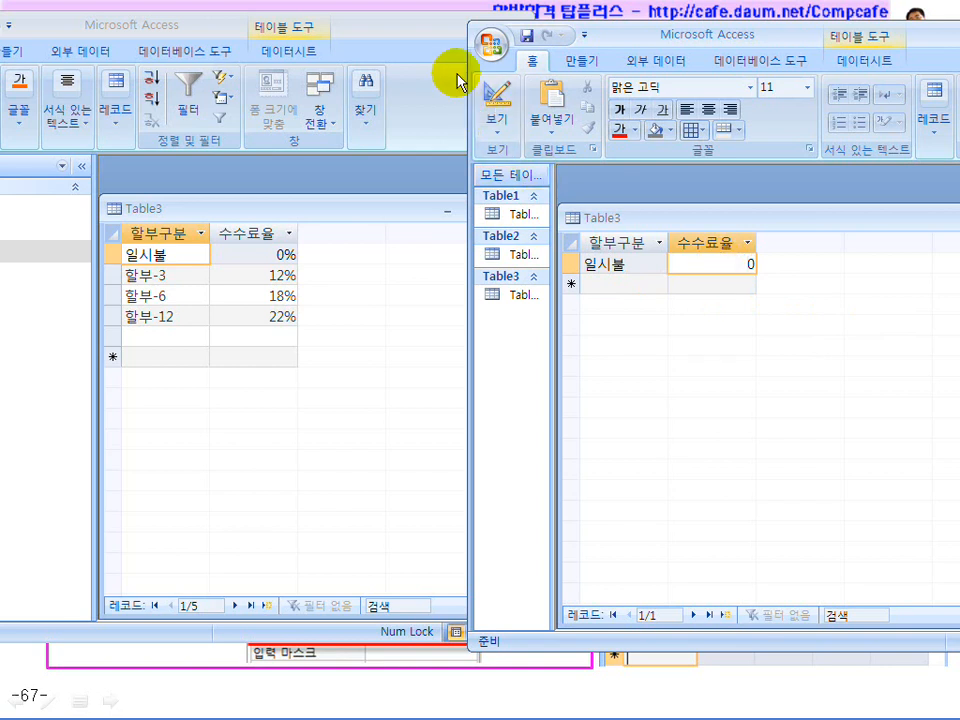
Set 수수료율's Format to 백분율 in Design view, then save and return to the datasheet
left_click_drag(638, 38, 576, 36)
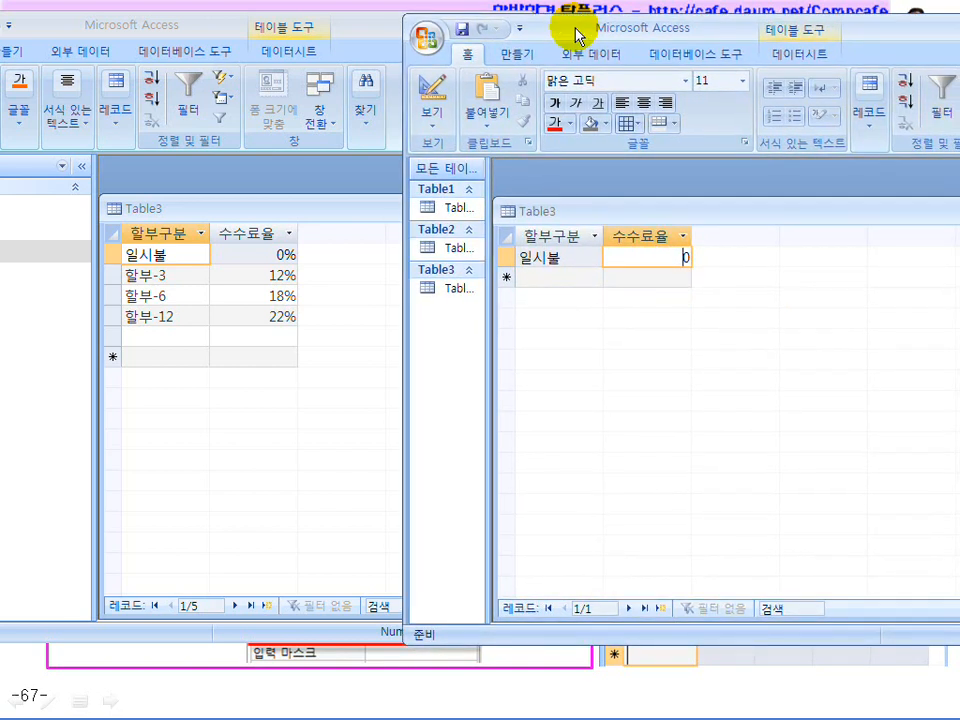
left_click(433, 95)
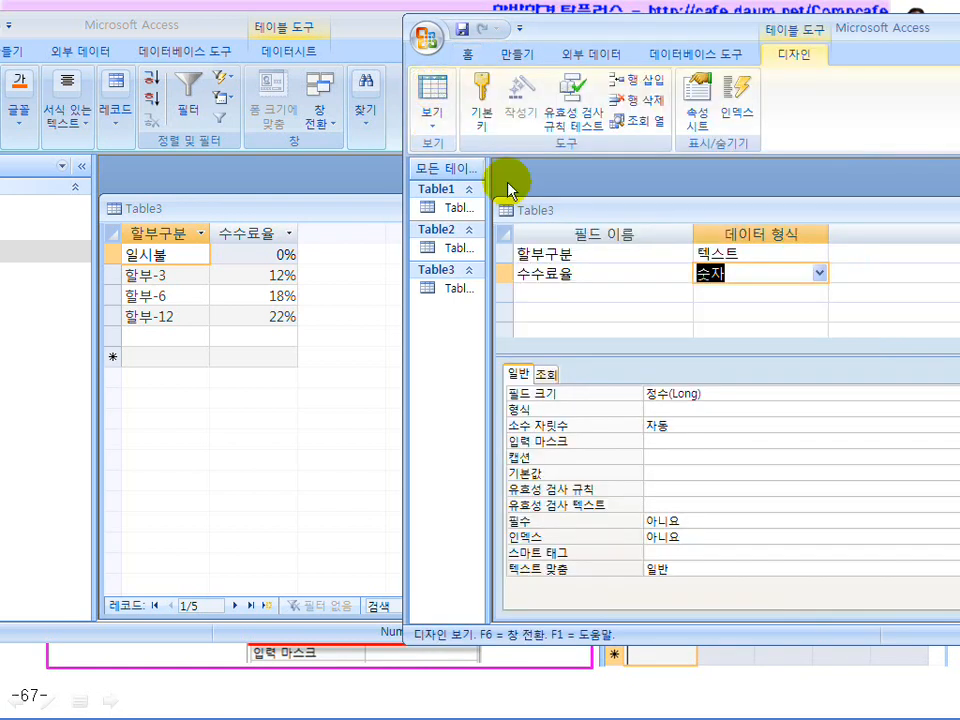
left_click(698, 409)
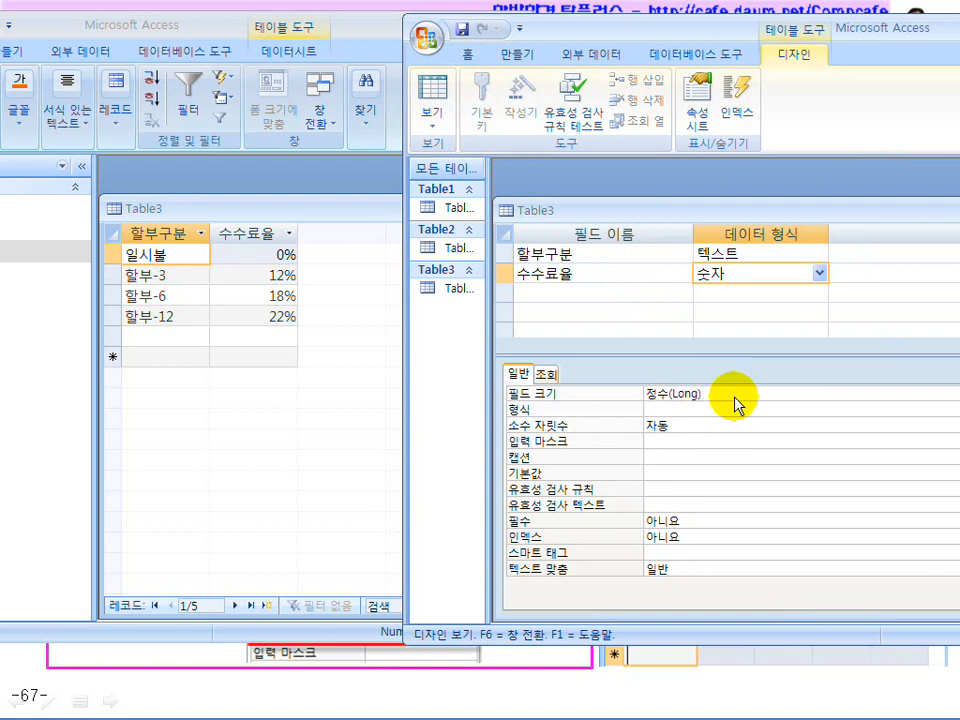
left_click_drag(682, 26, 465, 17)
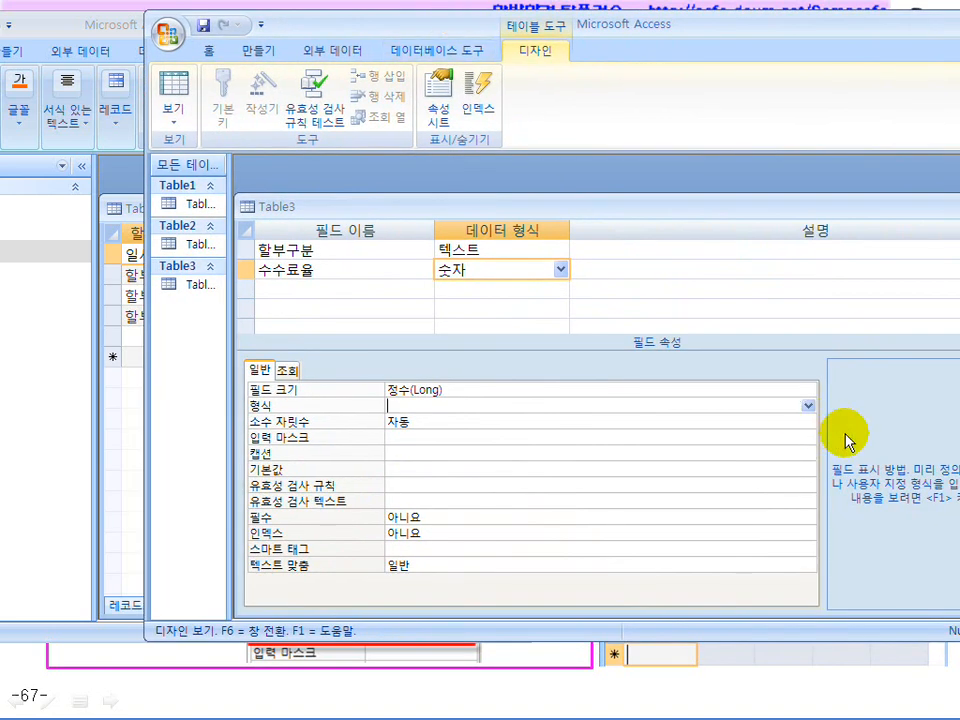
left_click(810, 410)
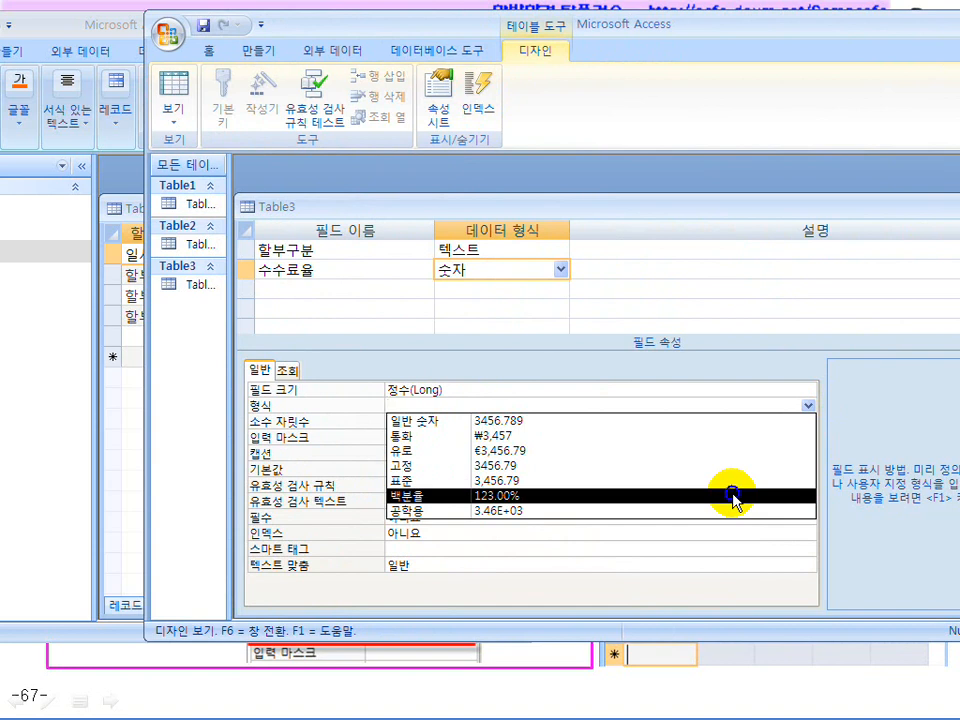
left_click(733, 497)
left_click(443, 423)
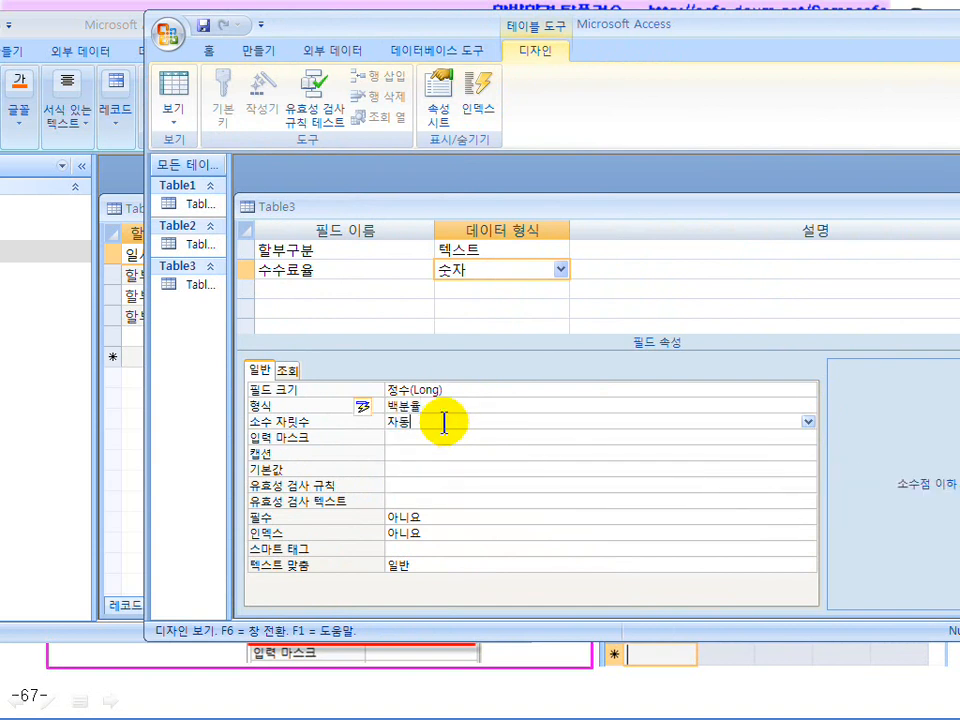
left_click(180, 105)
left_click(426, 423)
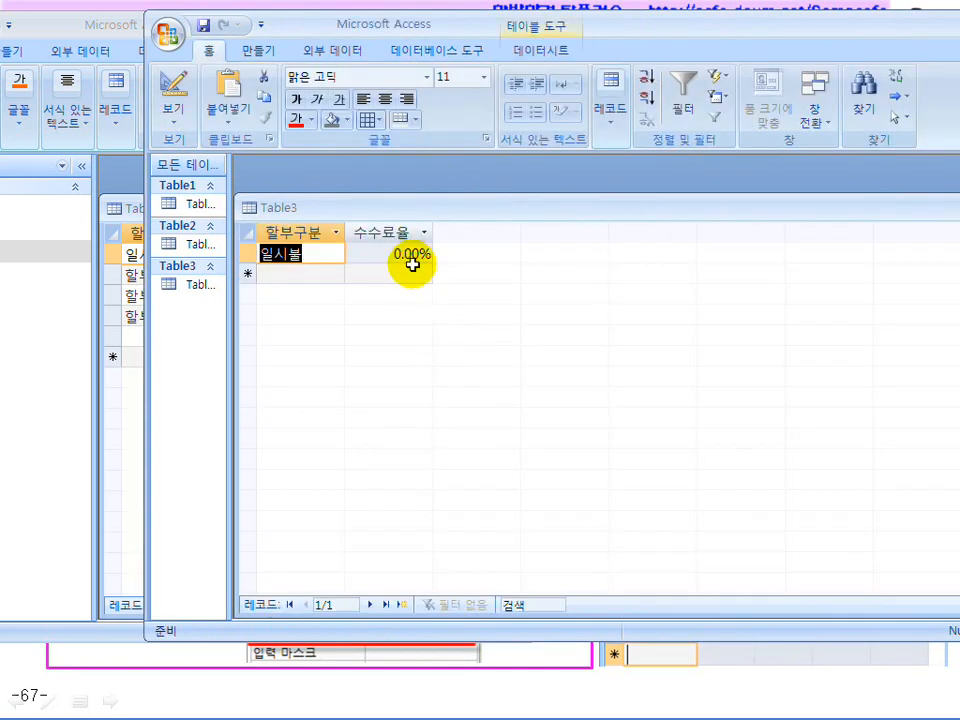
left_click_drag(409, 26, 692, 26)
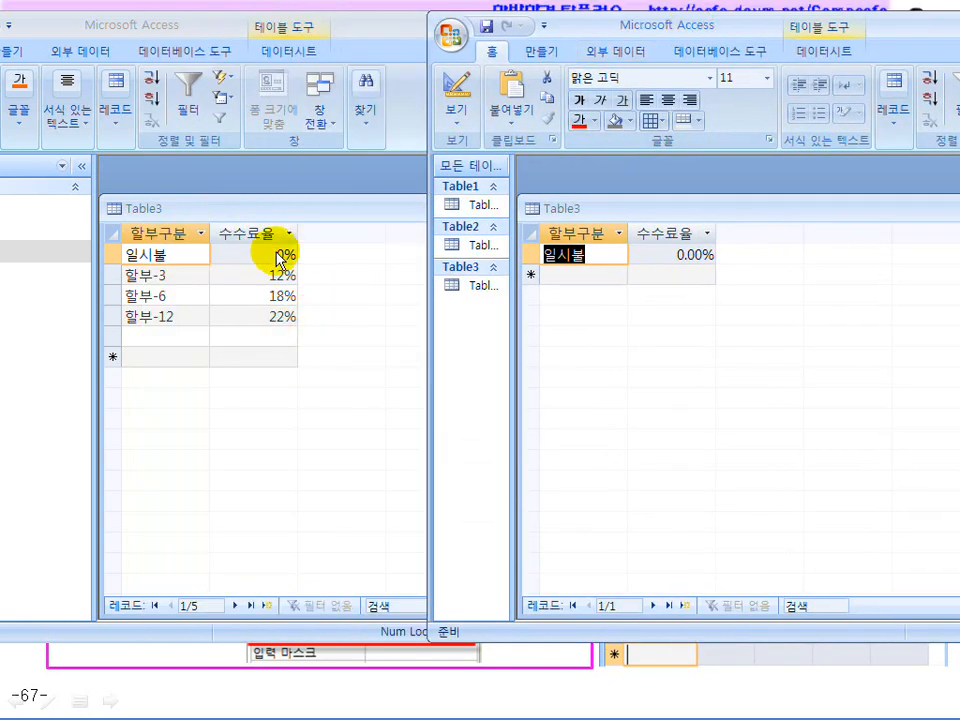
Set 수수료율's 소수 자릿수 to 0, then save and return to the datasheet
left_click(455, 102)
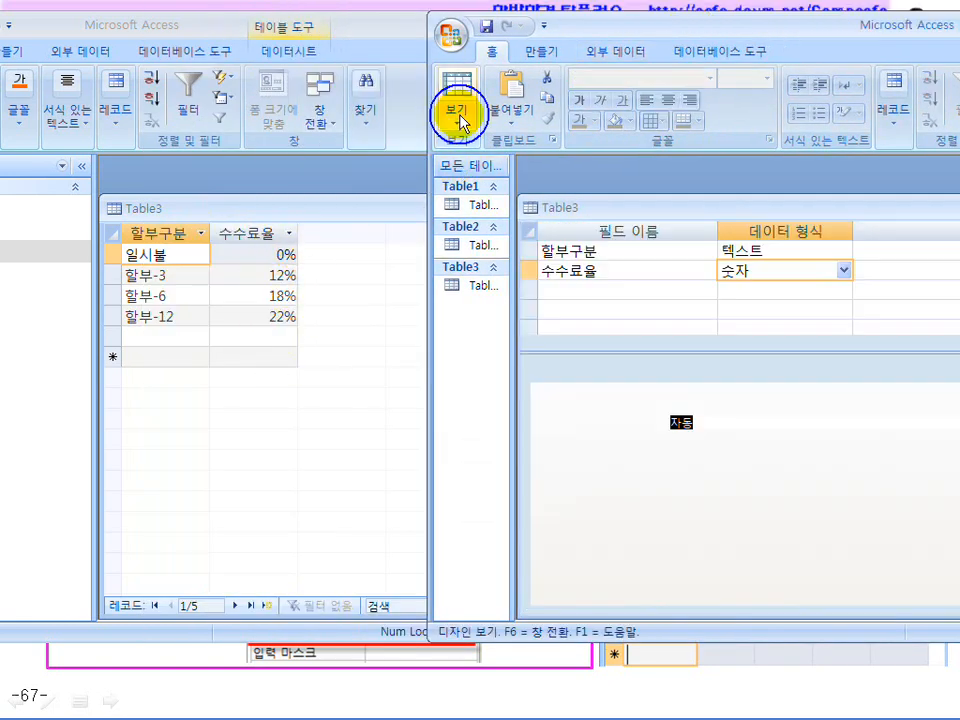
left_click_drag(690, 20, 454, 21)
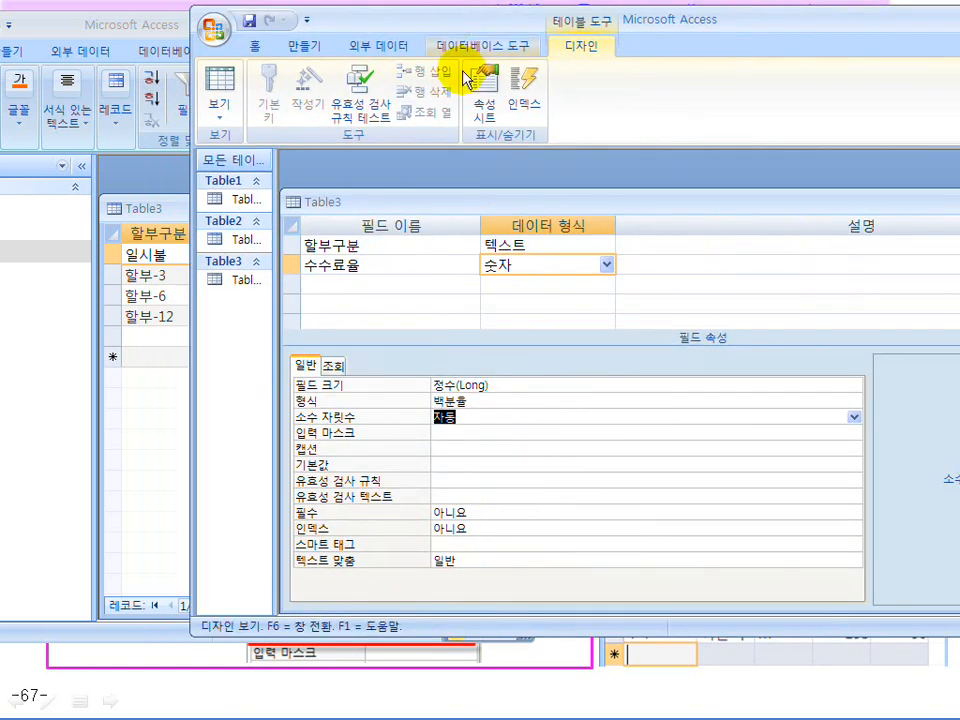
type("0")
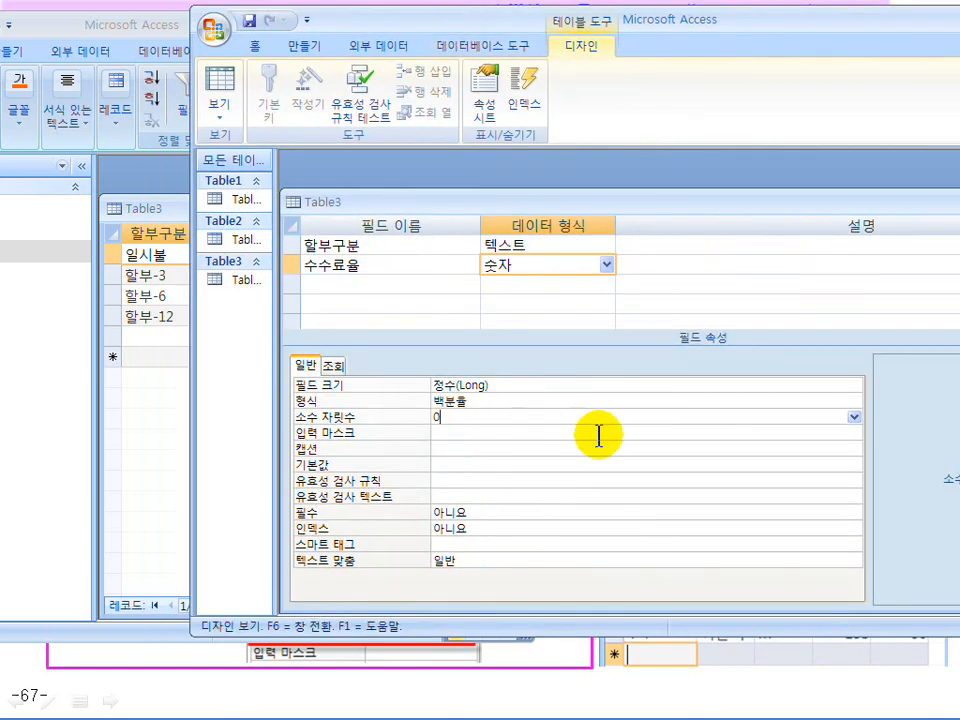
left_click(854, 417)
left_click(724, 455)
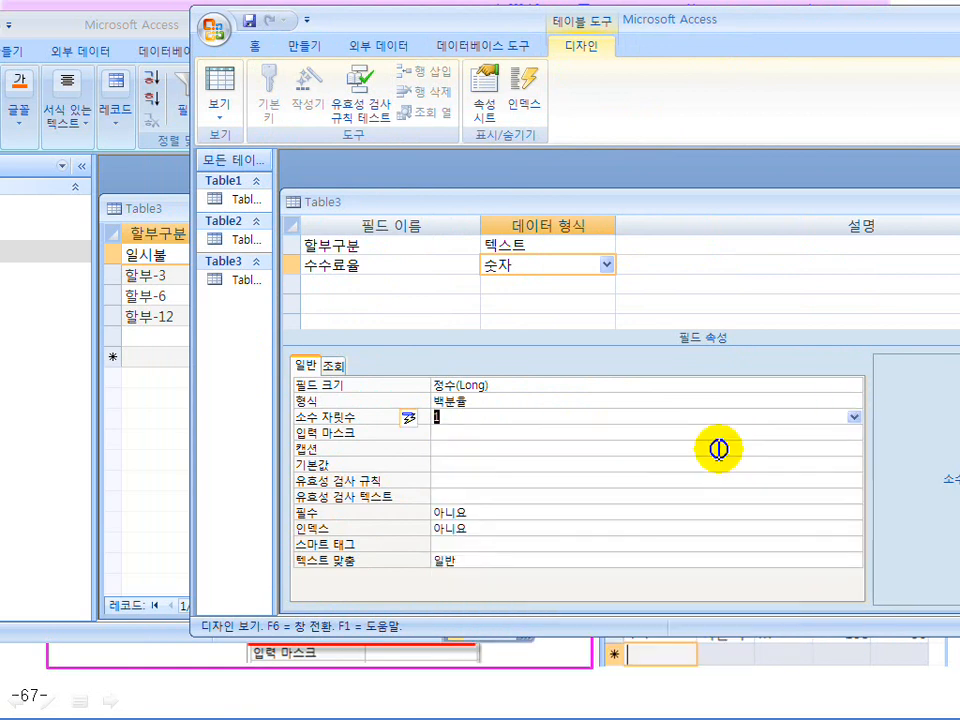
type("2")
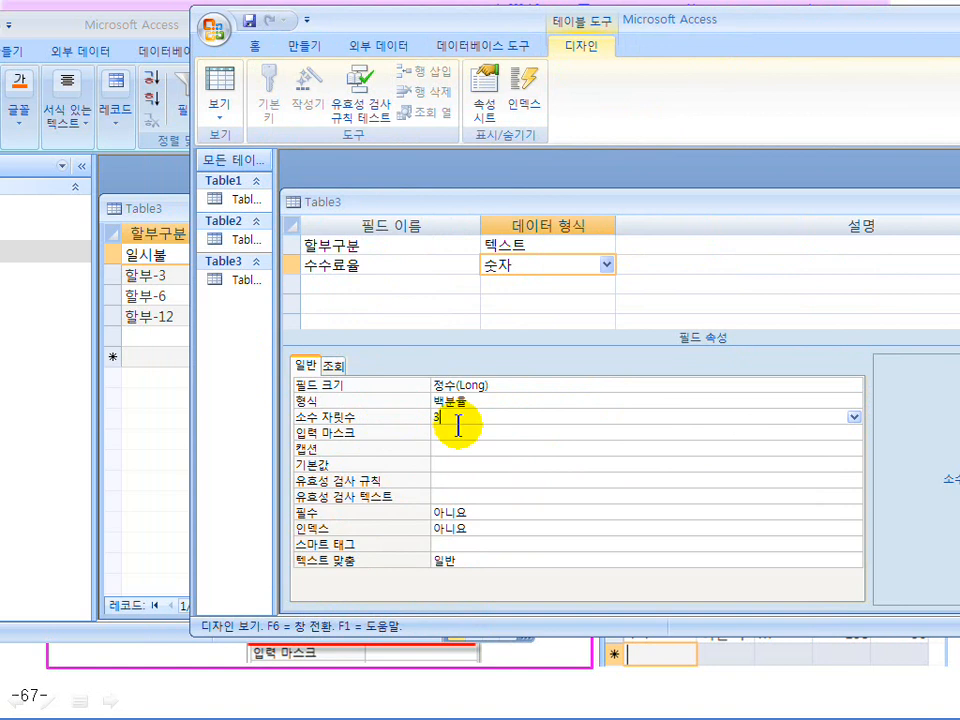
type("3")
type("0")
key("Return")
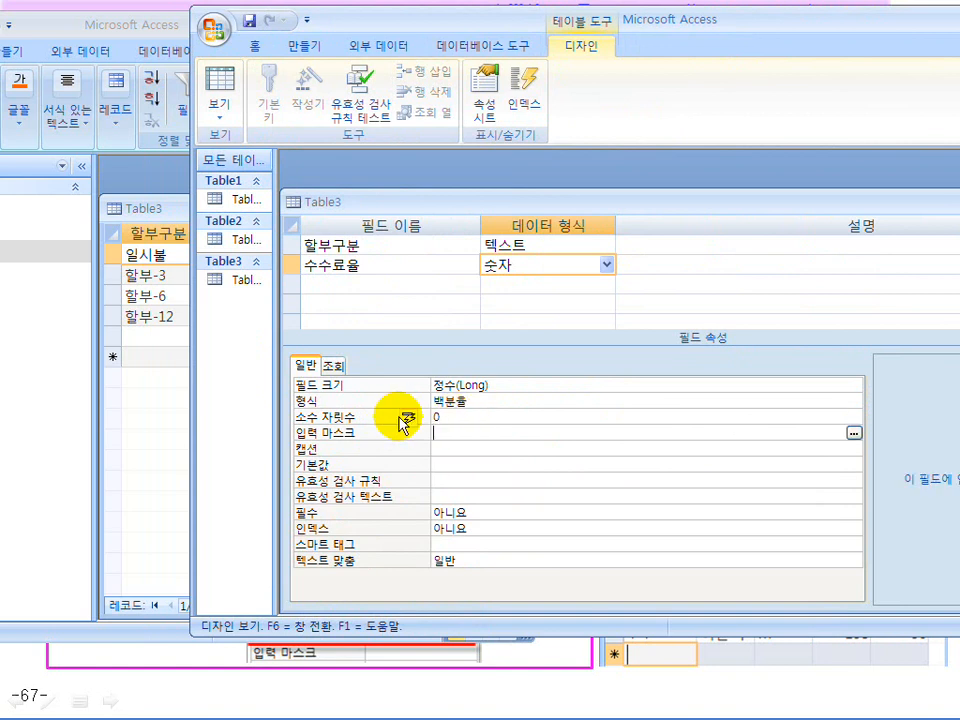
left_click(215, 88)
left_click(426, 423)
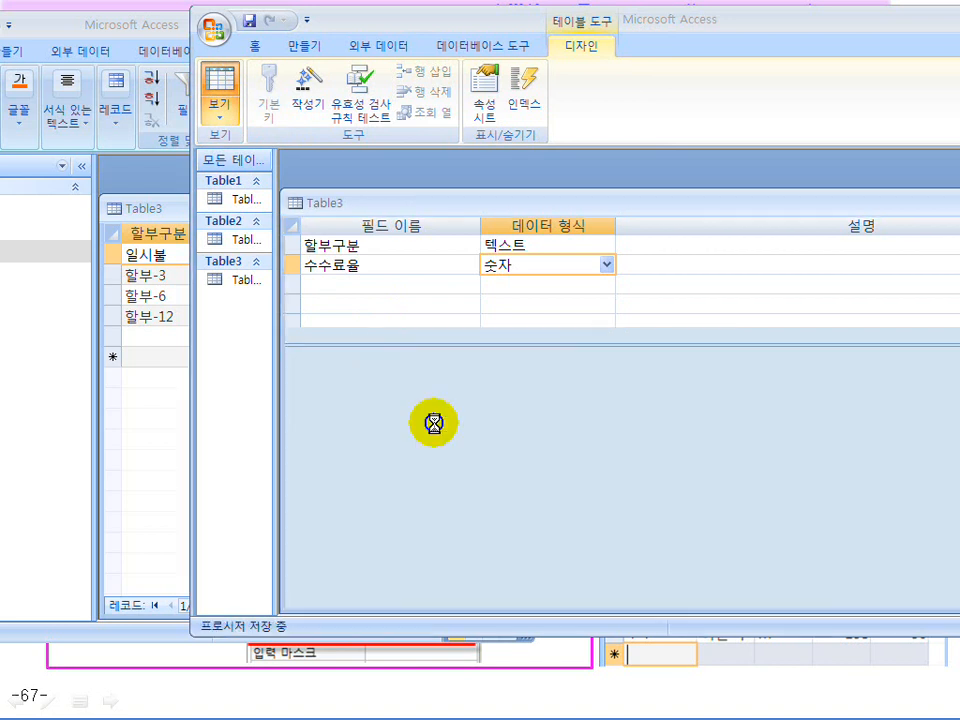
left_click_drag(424, 24, 660, 37)
Add the 할부-3 record below 일시불 and check Table3's field definitions
left_click(557, 280)
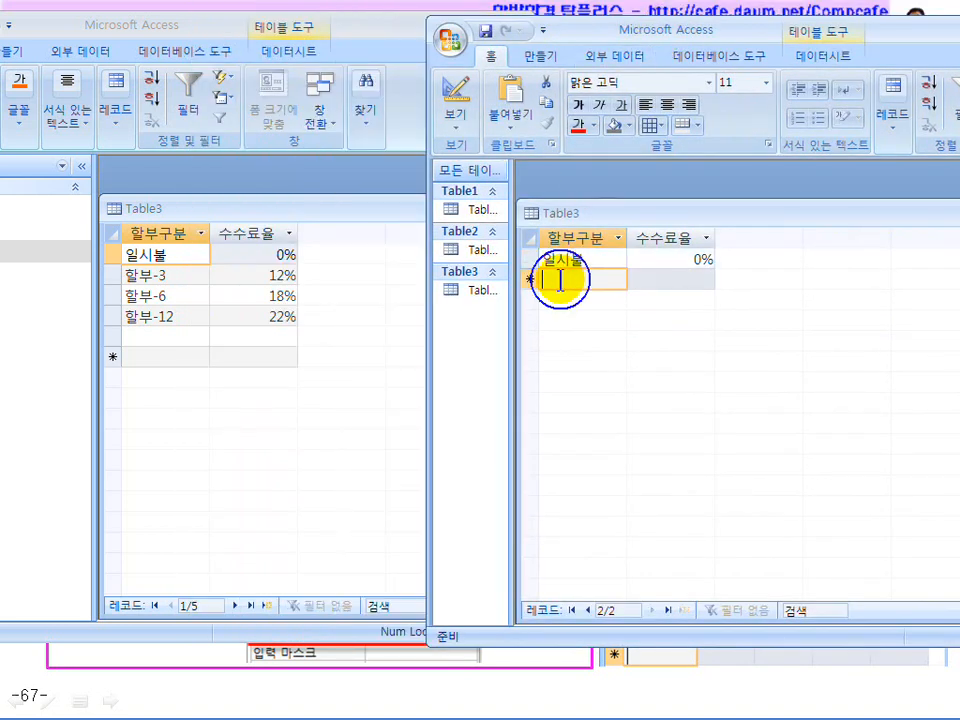
type("할부-")
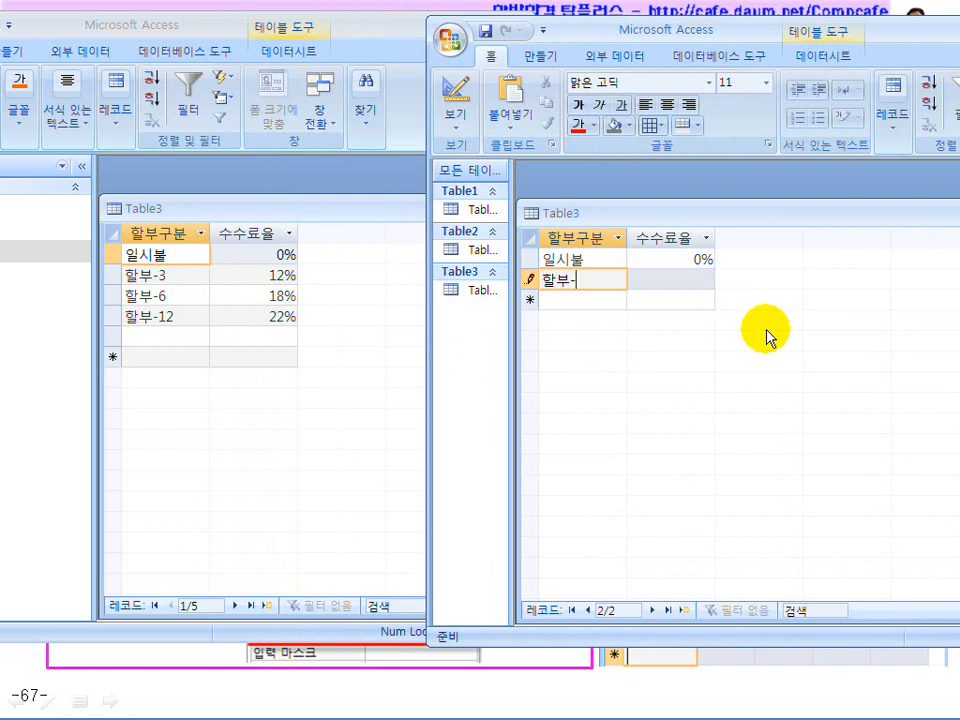
key("Tab")
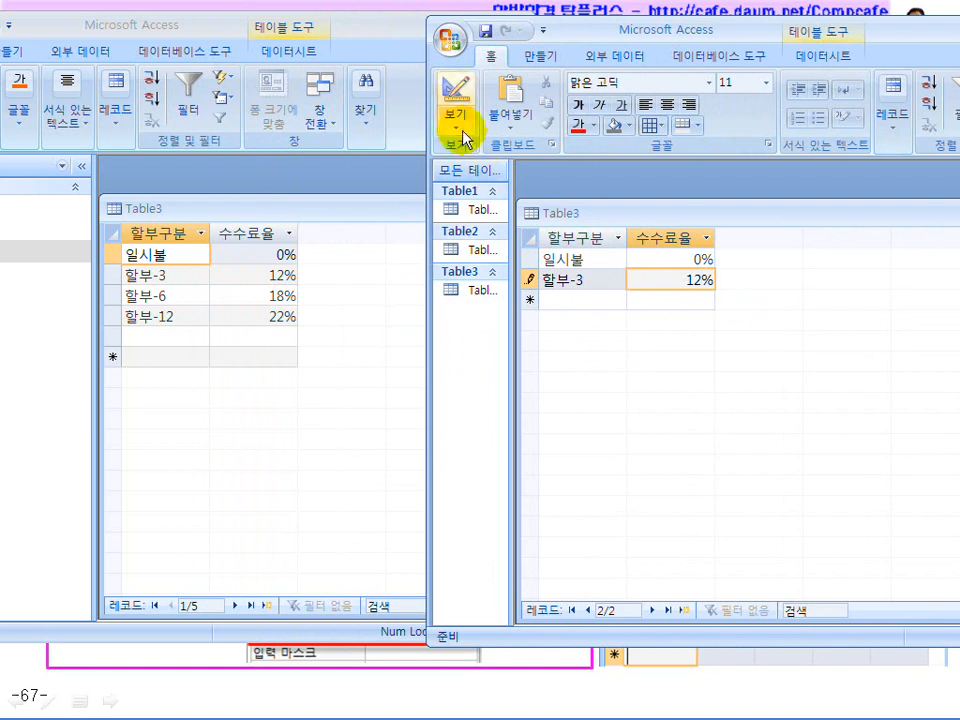
left_click(460, 100)
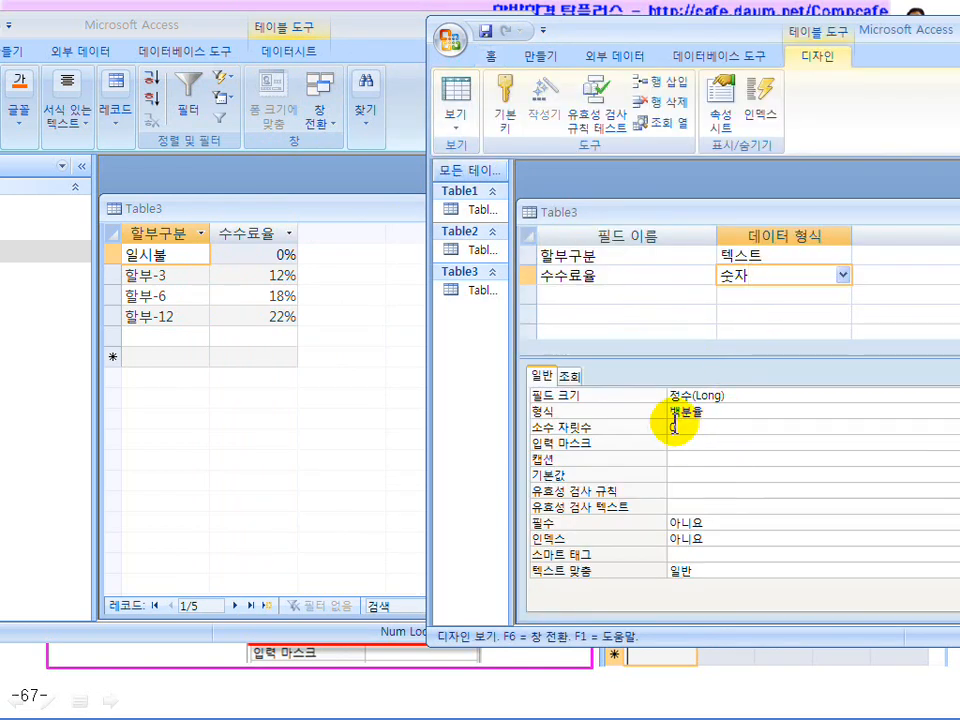
left_click(460, 100)
Add the 할부-6 record to Table3
left_click(572, 300)
type("할부-6")
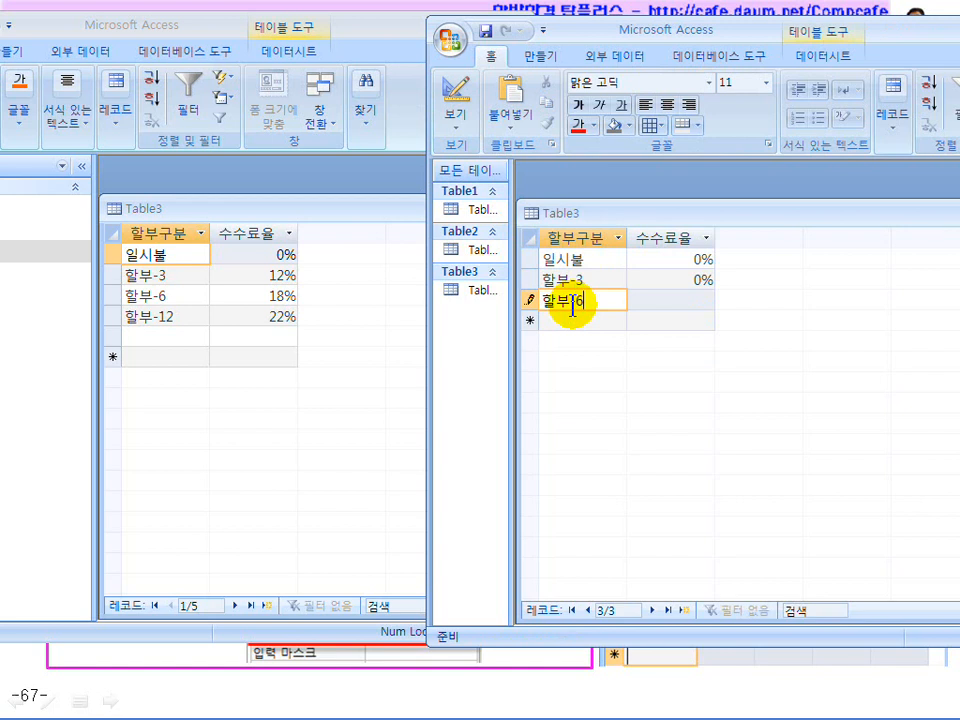
key("Tab")
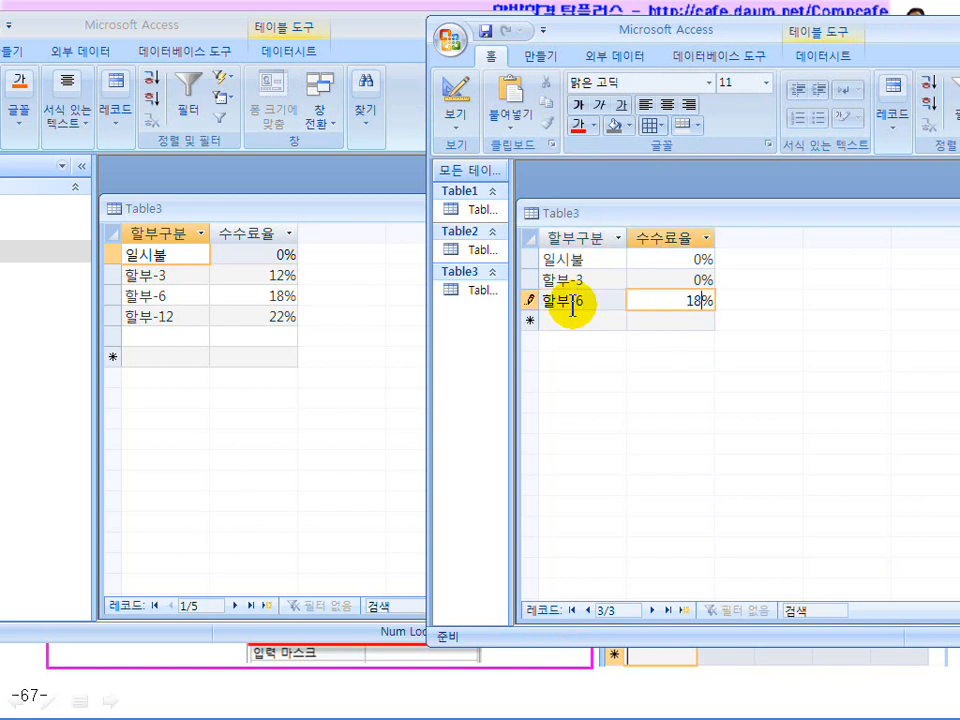
key("Tab")
Add 할부-12 with a 수수료율 of 22% and delete the stray 0% extra row
type("하")
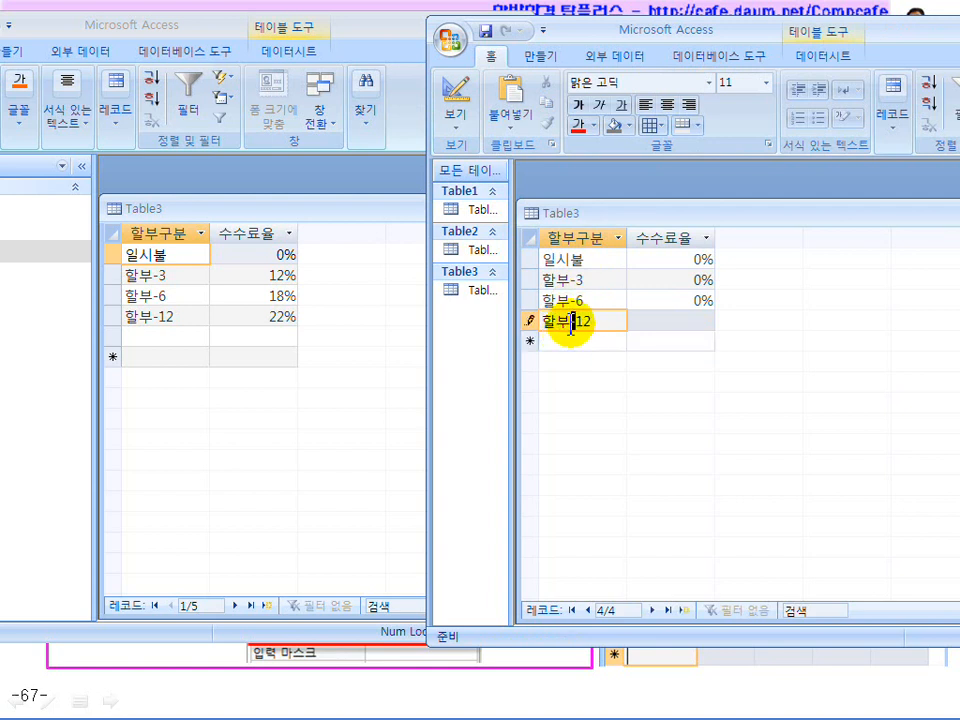
left_click(671, 321)
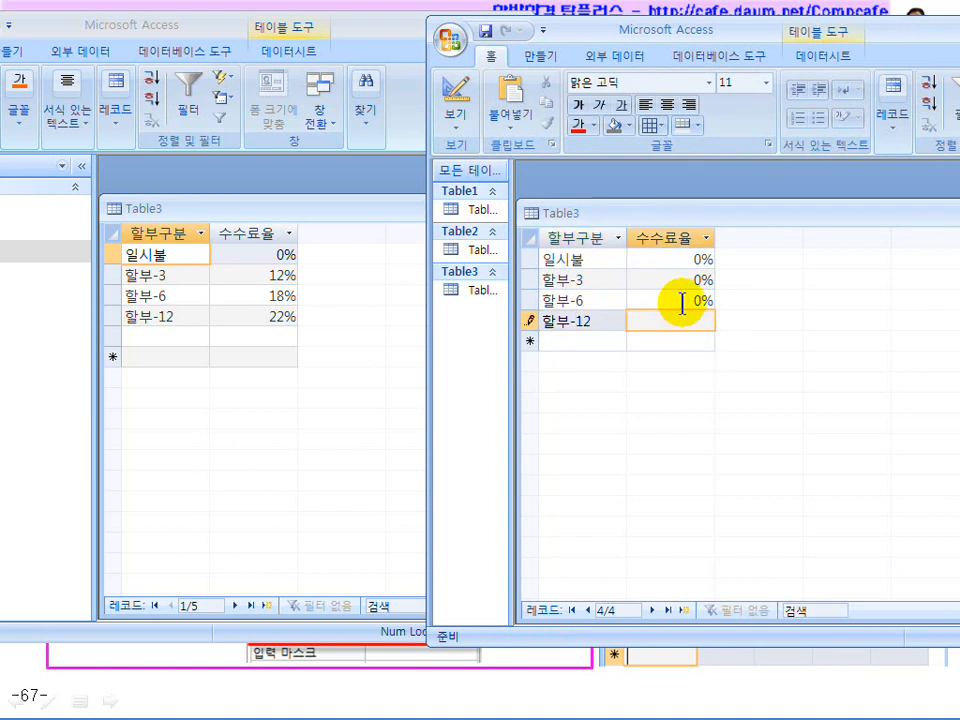
left_click(677, 300)
left_click(682, 338)
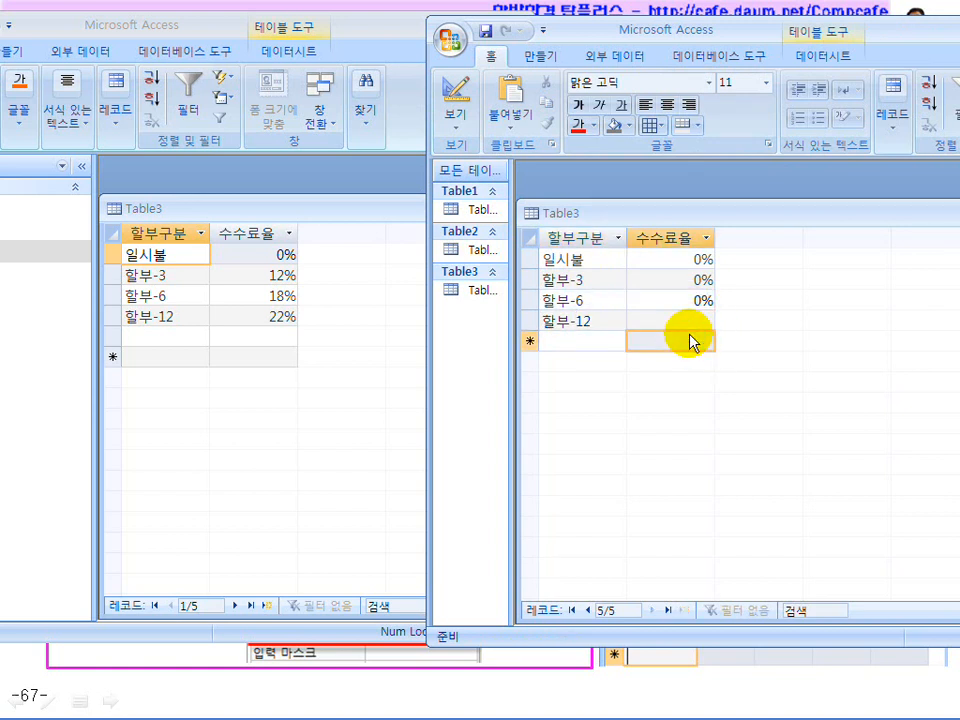
type("22%")
key("Return")
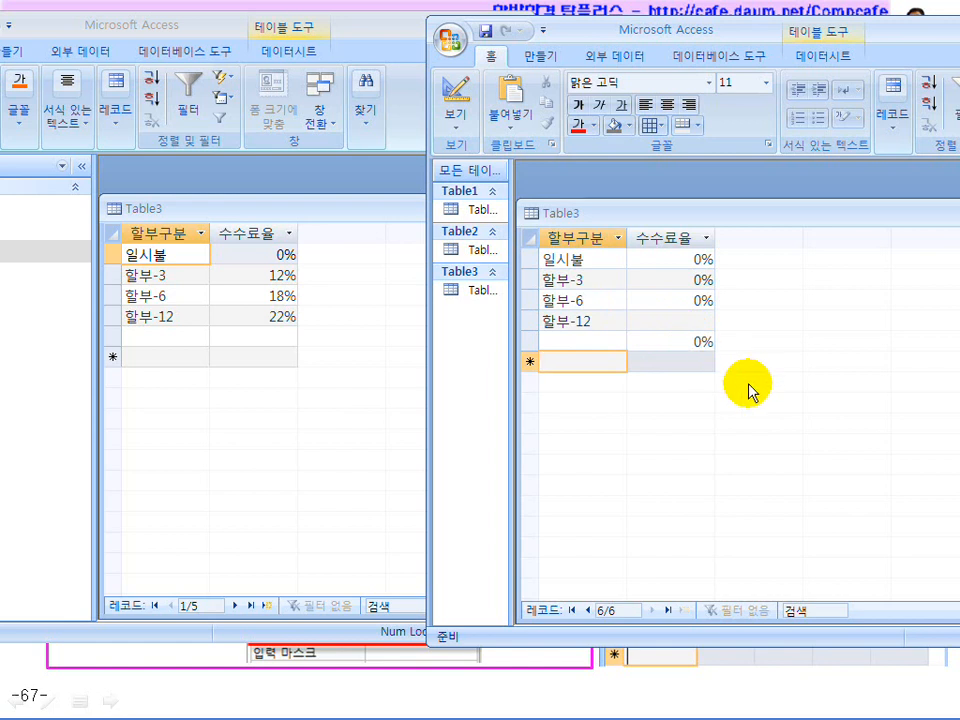
left_click_drag(690, 342, 748, 340)
key("Delete")
left_click(689, 320)
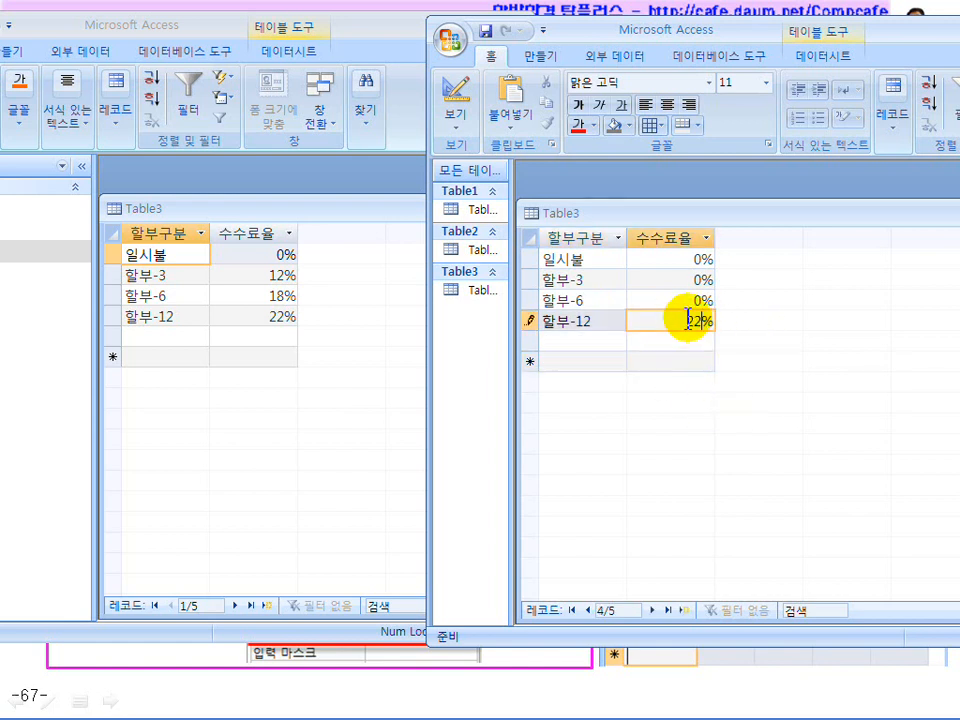
key("Return")
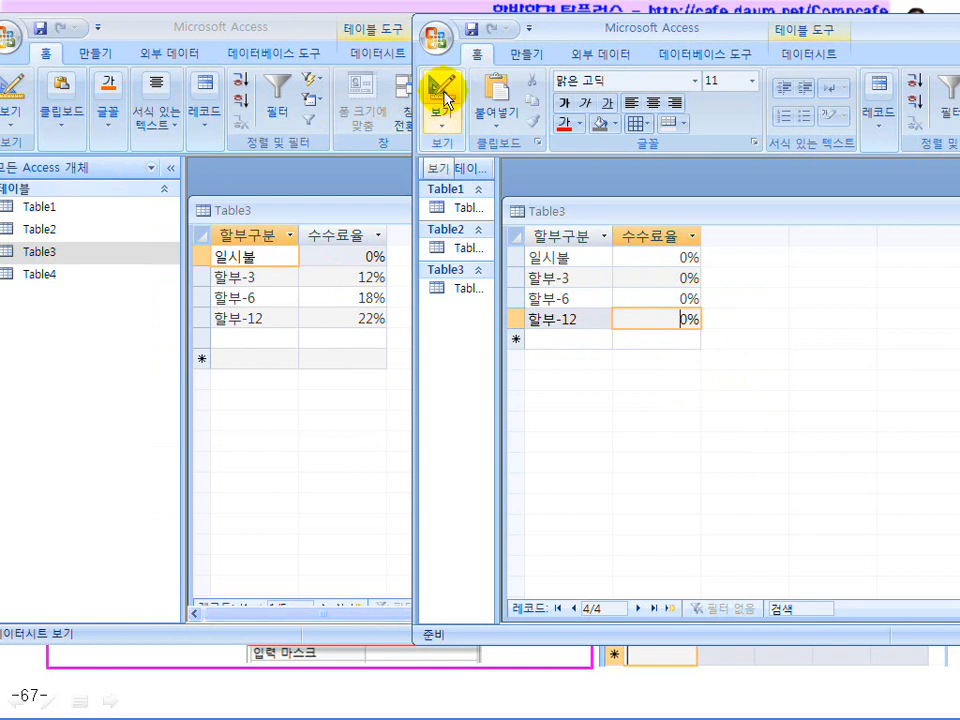
Switch Table3 to Design view to inspect the 수수료율 properties
left_click_drag(626, 213, 619, 194)
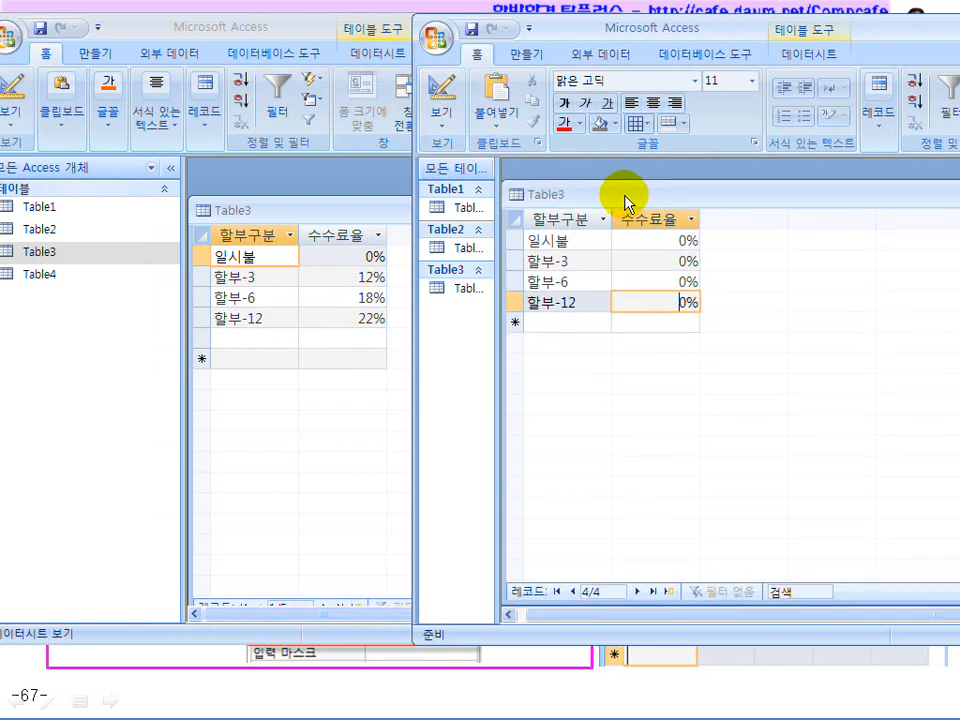
left_click(447, 113)
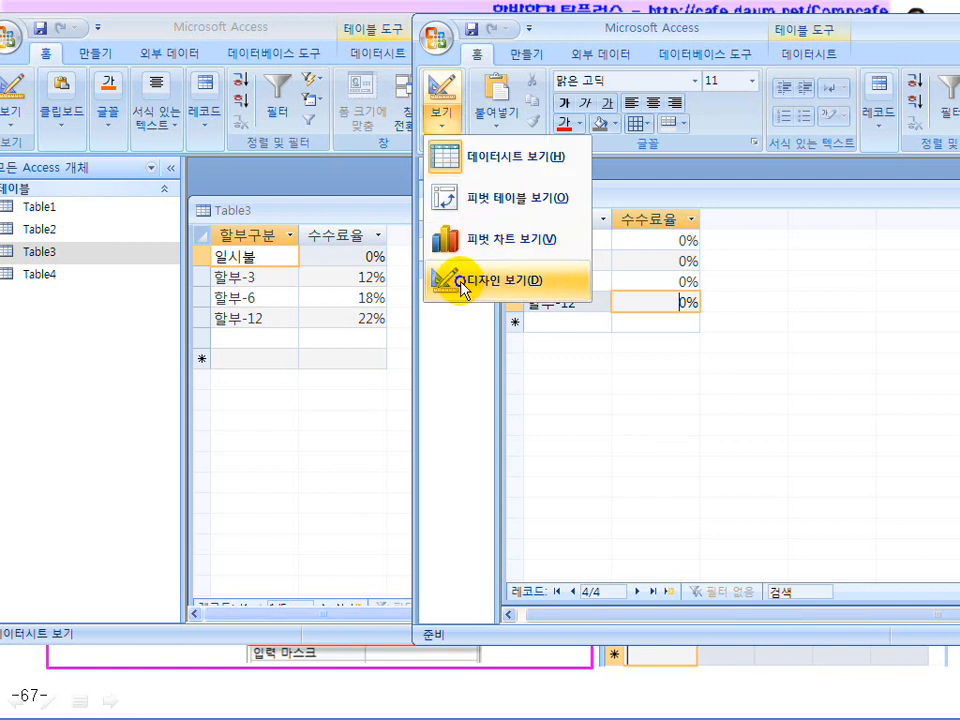
left_click(463, 285)
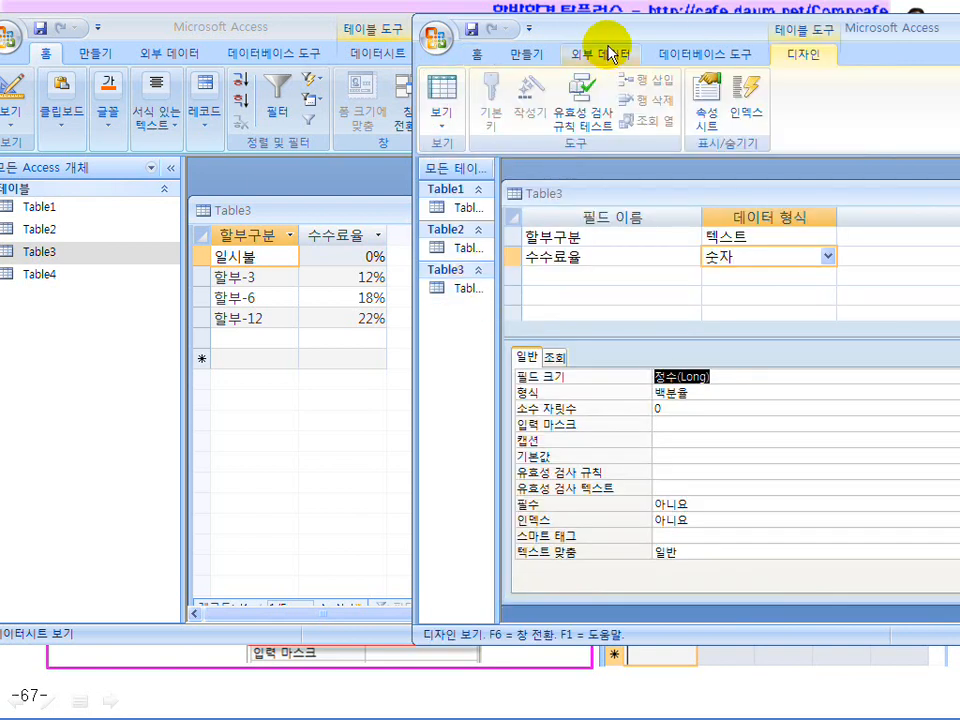
left_click_drag(611, 32, 445, 28)
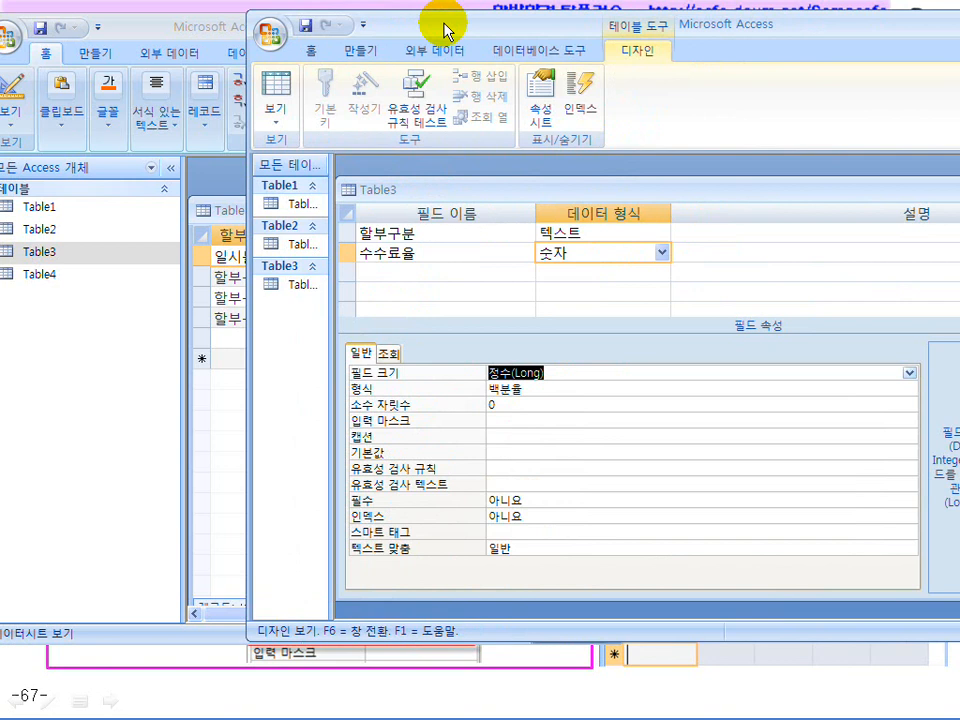
Annotate on screen that 12% is stored as 0,12, which 정수(Long) cannot hold
mouse_move(537, 275)
left_mouse_down()
mouse_move(540, 298)
mouse_move(600, 286)
mouse_move(580, 296)
mouse_move(658, 296)
mouse_move(653, 289)
mouse_move(696, 300)
mouse_move(681, 321)
mouse_move(705, 318)
left_mouse_up()
mouse_move(598, 402)
left_mouse_down()
mouse_move(617, 428)
mouse_move(645, 405)
mouse_move(632, 438)
left_mouse_up()
left_click_drag(700, 413, 724, 426)
left_click_drag(577, 456, 662, 455)
left_click_drag(668, 384, 612, 462)
left_click_drag(603, 373, 681, 476)
left_click_drag(760, 412, 776, 436)
left_click_drag(791, 420, 792, 438)
left_click_drag(805, 410, 818, 432)
mouse_move(753, 449)
left_mouse_down()
mouse_move(828, 449)
mouse_move(828, 464)
left_mouse_up()
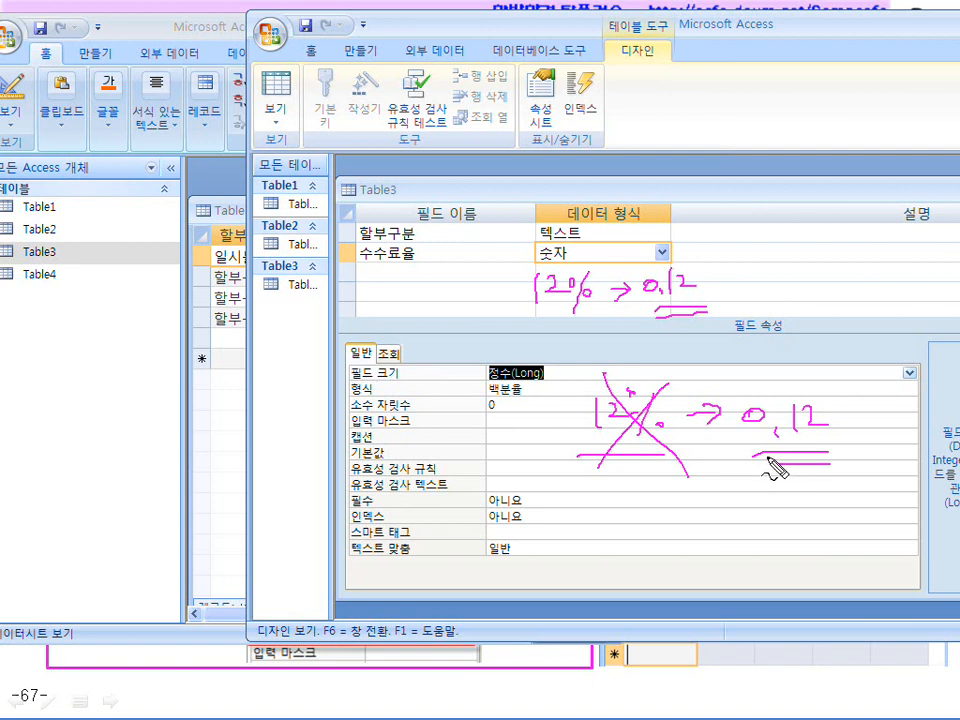
left_click_drag(648, 441, 661, 444)
left_click_drag(545, 380, 490, 381)
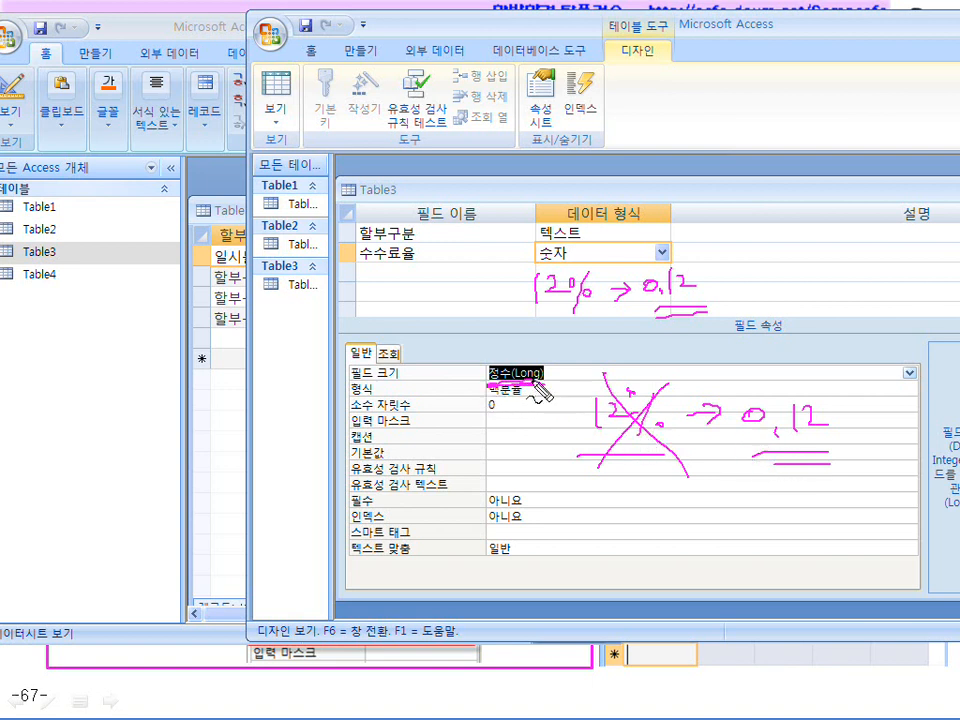
mouse_move(772, 398)
left_mouse_down()
mouse_move(762, 436)
mouse_move(835, 444)
mouse_move(769, 456)
mouse_move(789, 455)
mouse_move(816, 388)
mouse_move(748, 420)
mouse_move(765, 403)
mouse_move(773, 452)
mouse_move(754, 441)
left_mouse_up()
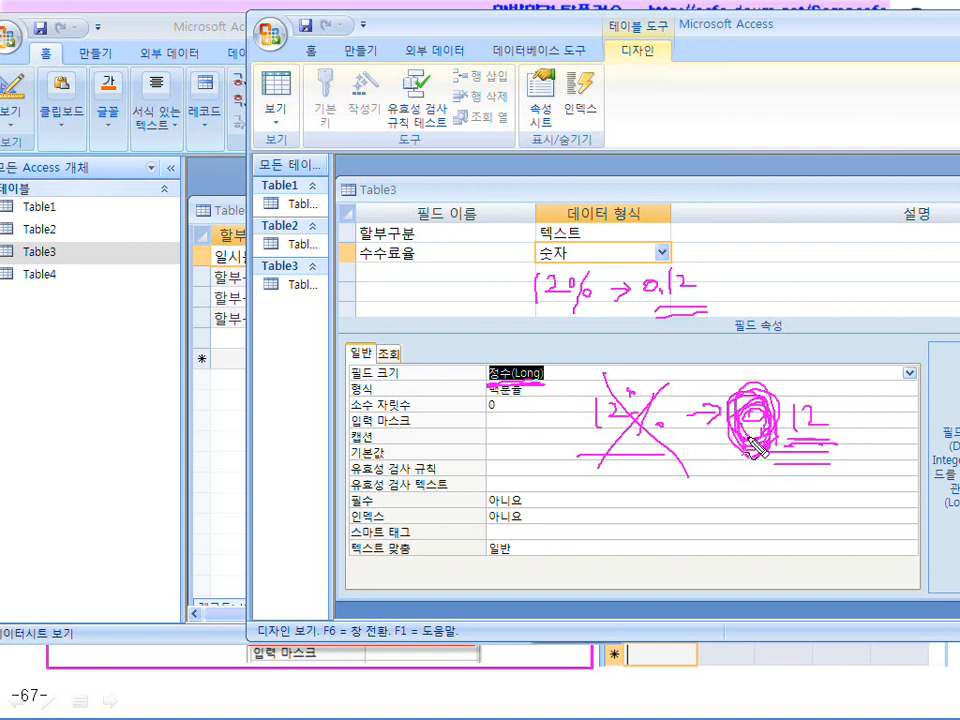
key("Escape")
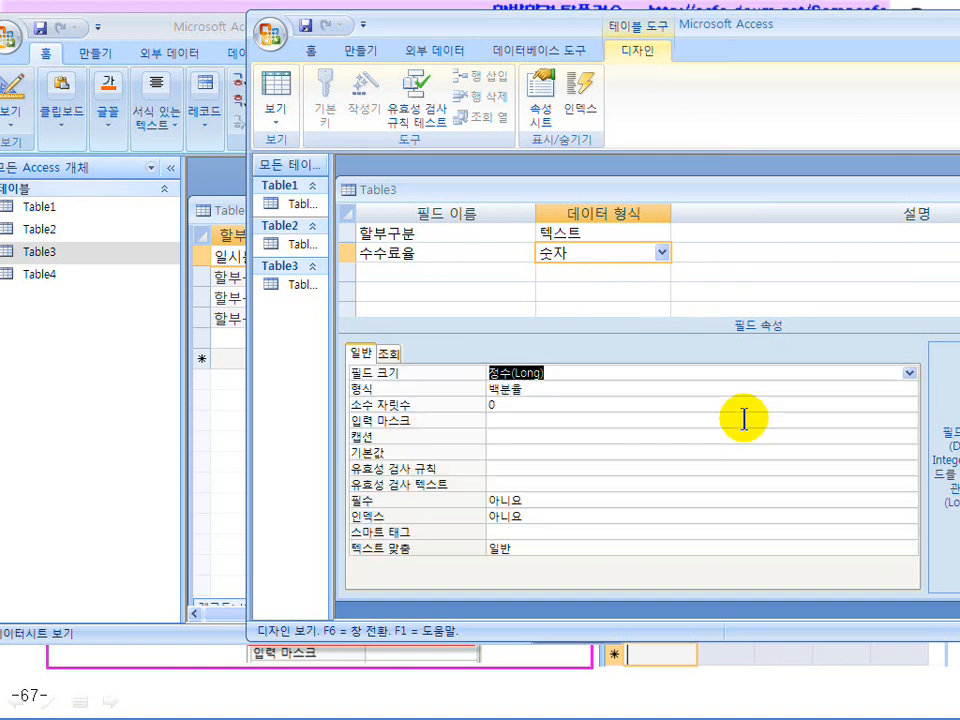
Change 수수료율's field size from 정수(Long) to 실수(Single)
left_click(600, 374)
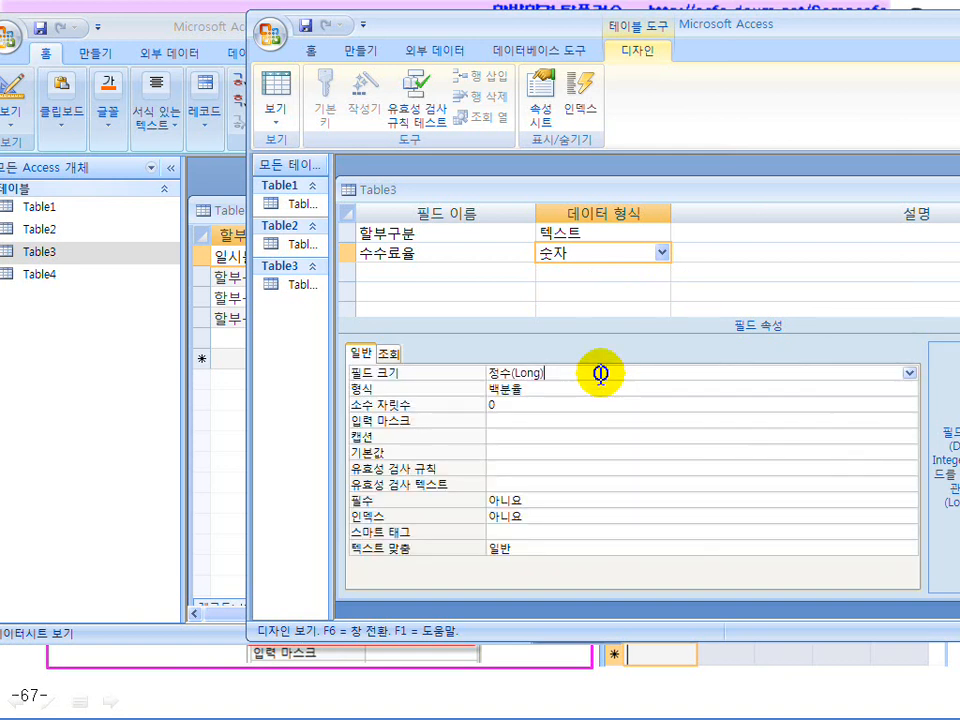
left_click(909, 373)
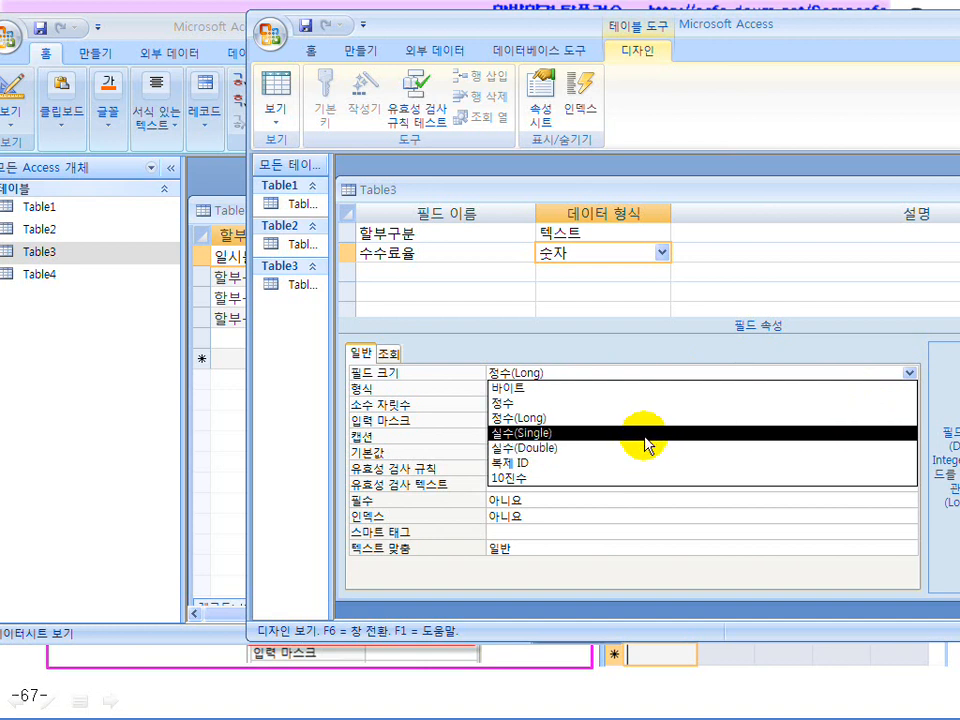
left_click(646, 433)
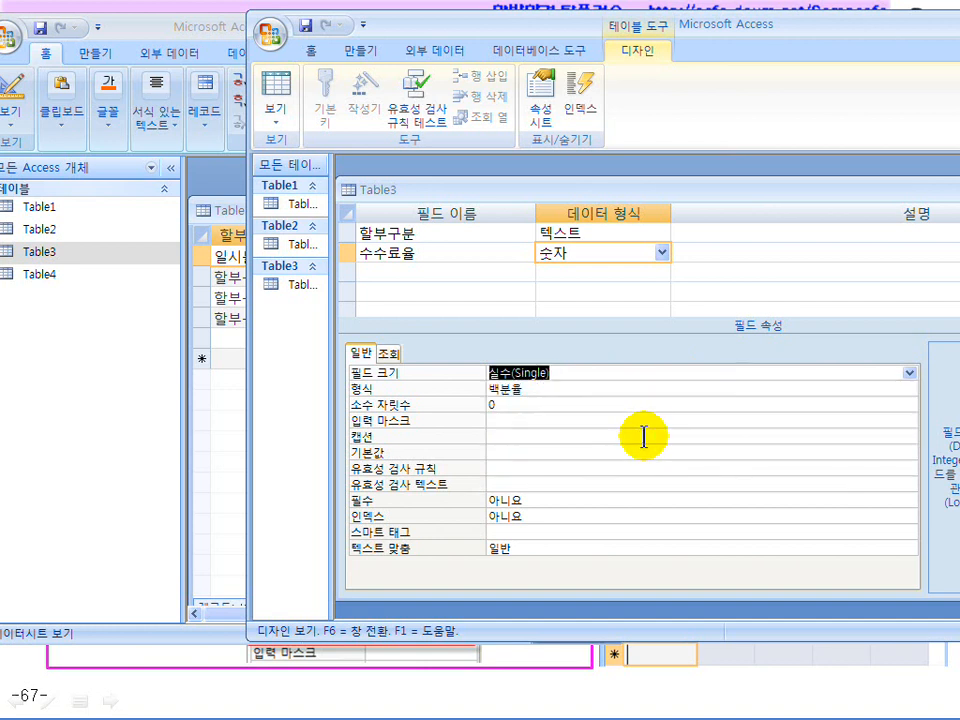
left_click(568, 374)
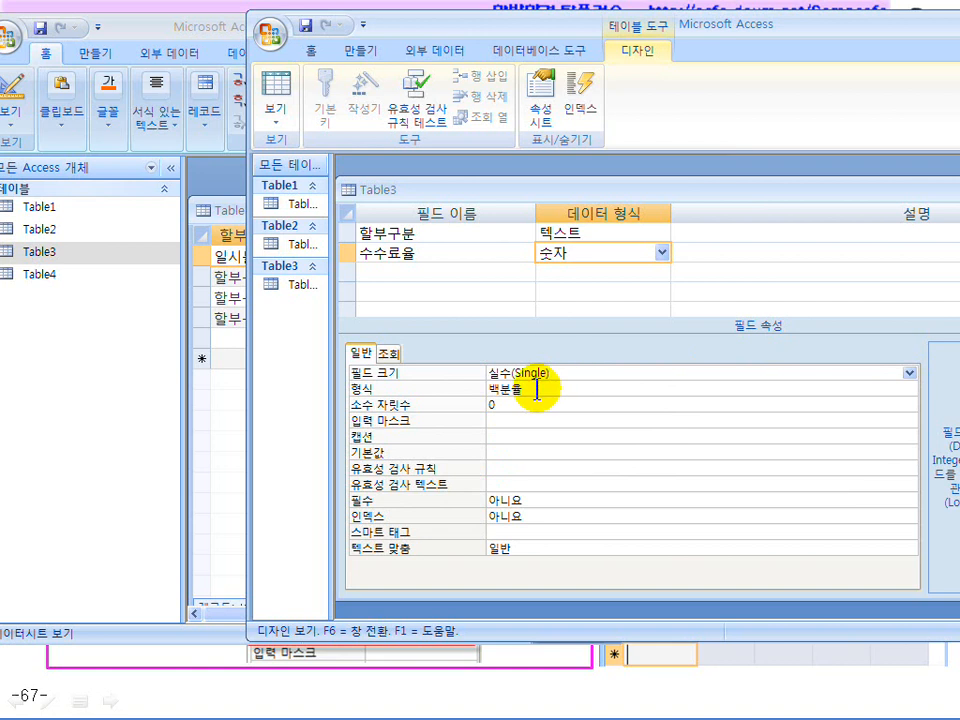
left_click(536, 388)
left_click(514, 402)
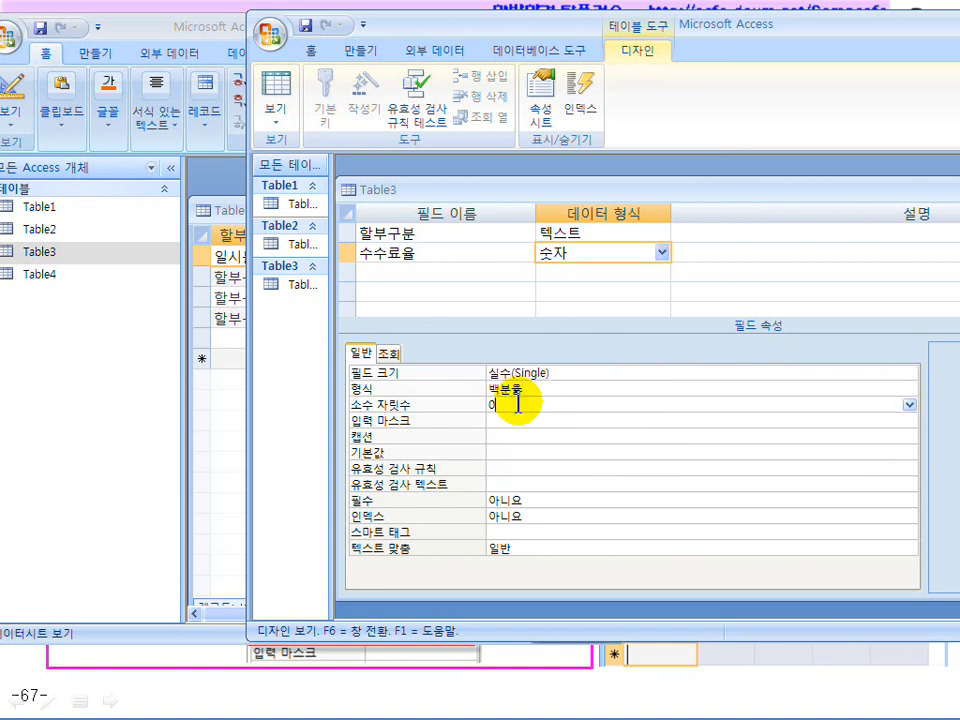
Save Table3's design and return to its datasheet
left_click(280, 100)
left_click(372, 420)
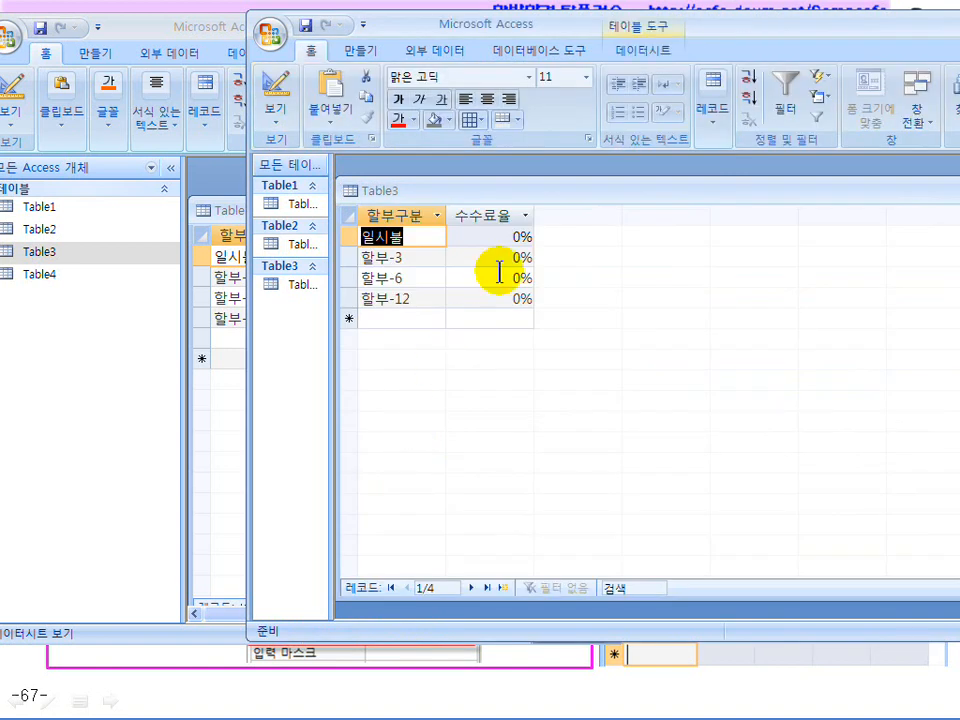
left_click_drag(665, 20, 671, 26)
Replace the 0% rates with 12%, 18% and 22% for 할부-3, 할부-6 and 할부-12
left_click(652, 258)
double_click(671, 260)
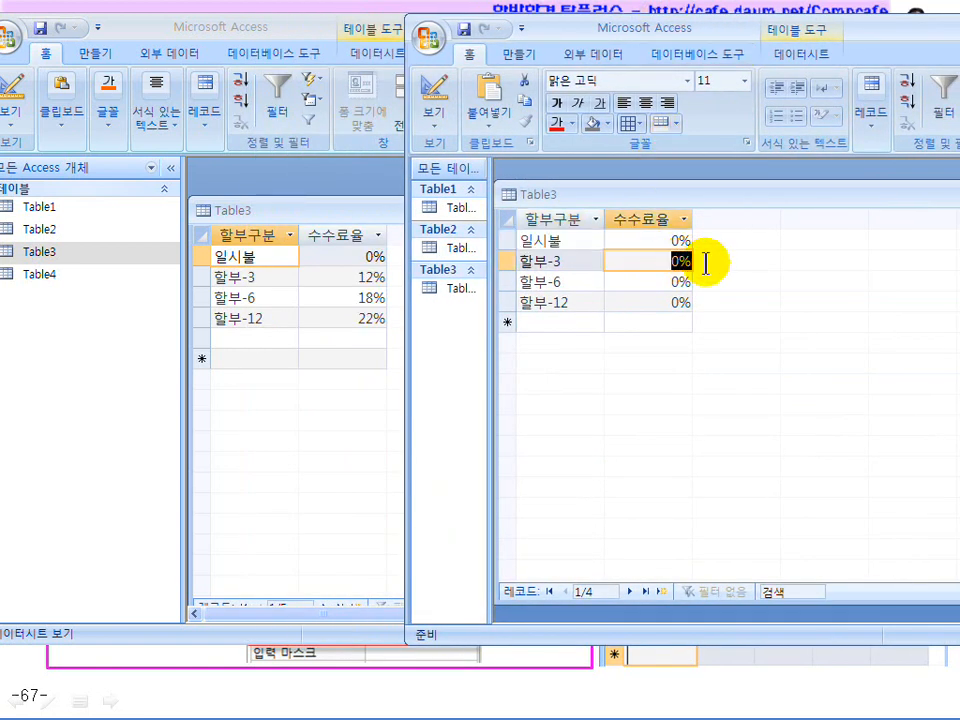
type("12%")
key("Return")
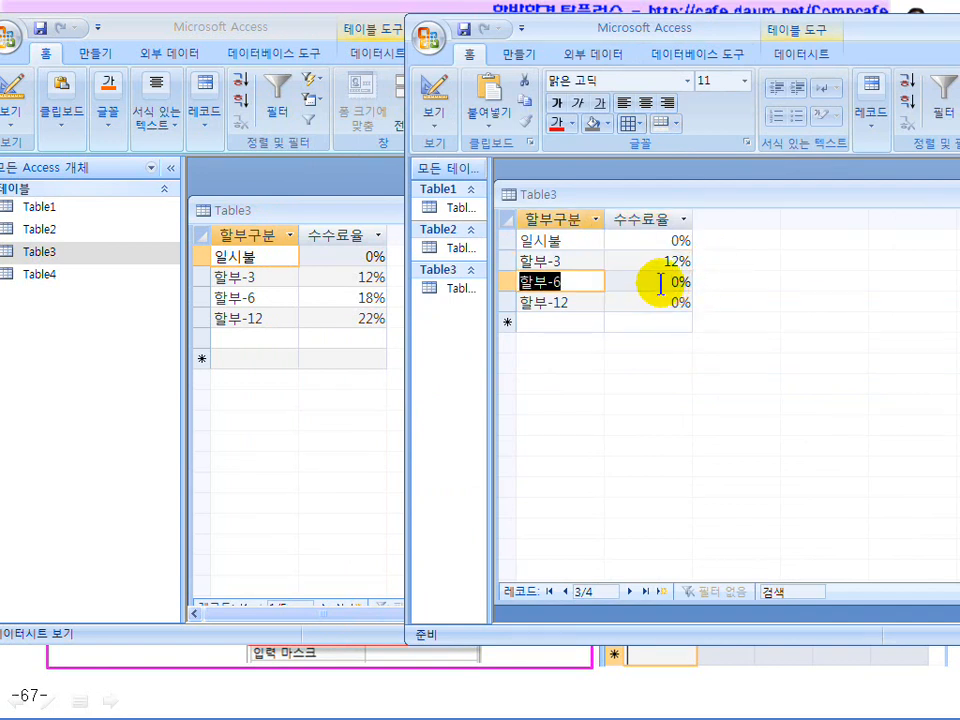
double_click(676, 282)
type("18")
key("Return")
double_click(676, 302)
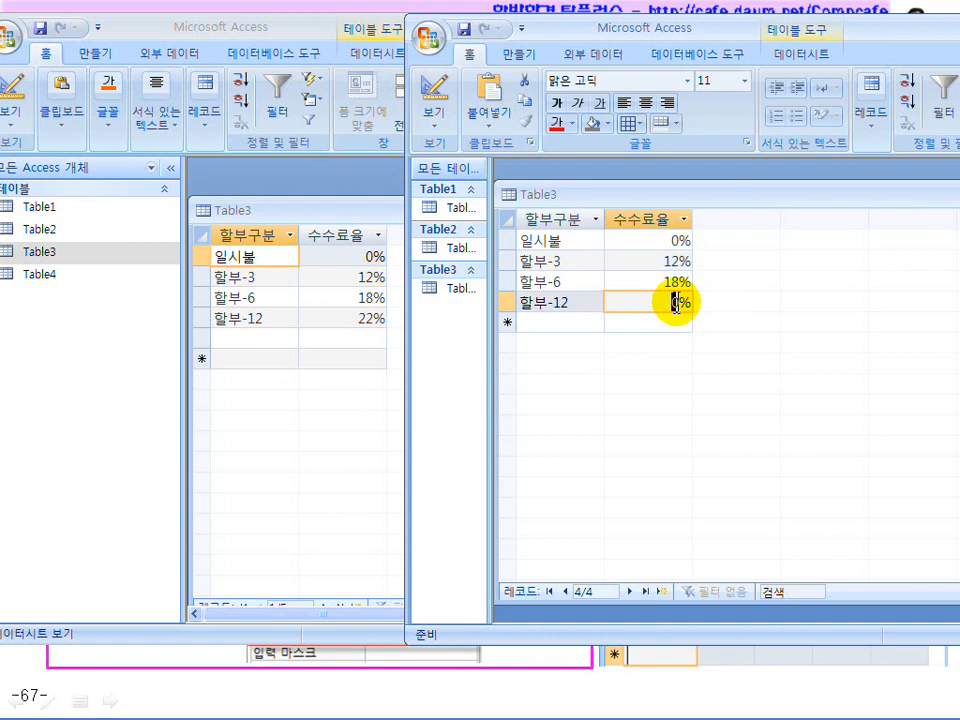
type("22%")
left_click(674, 326)
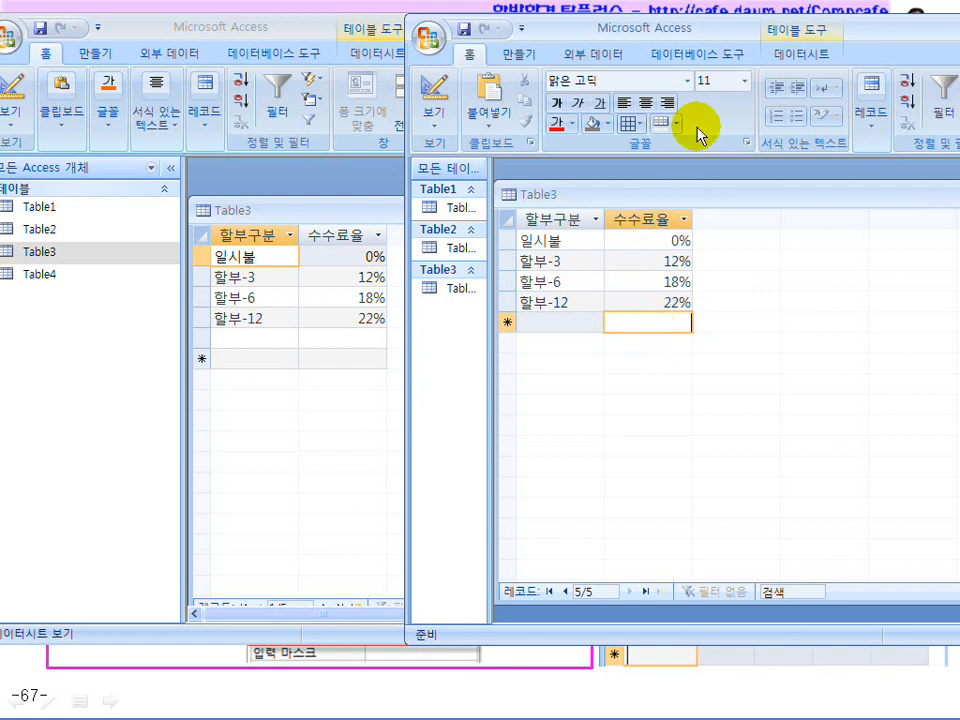
left_click_drag(664, 26, 422, 30)
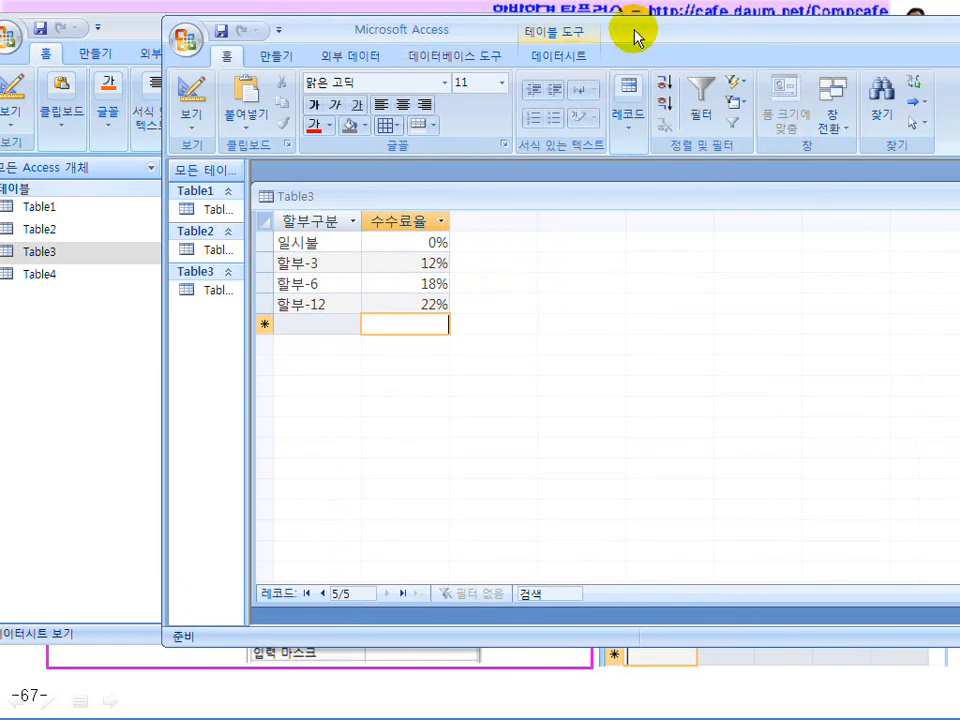
Close the Table3 datasheet
left_click_drag(636, 39, 497, 39)
left_click(936, 197)
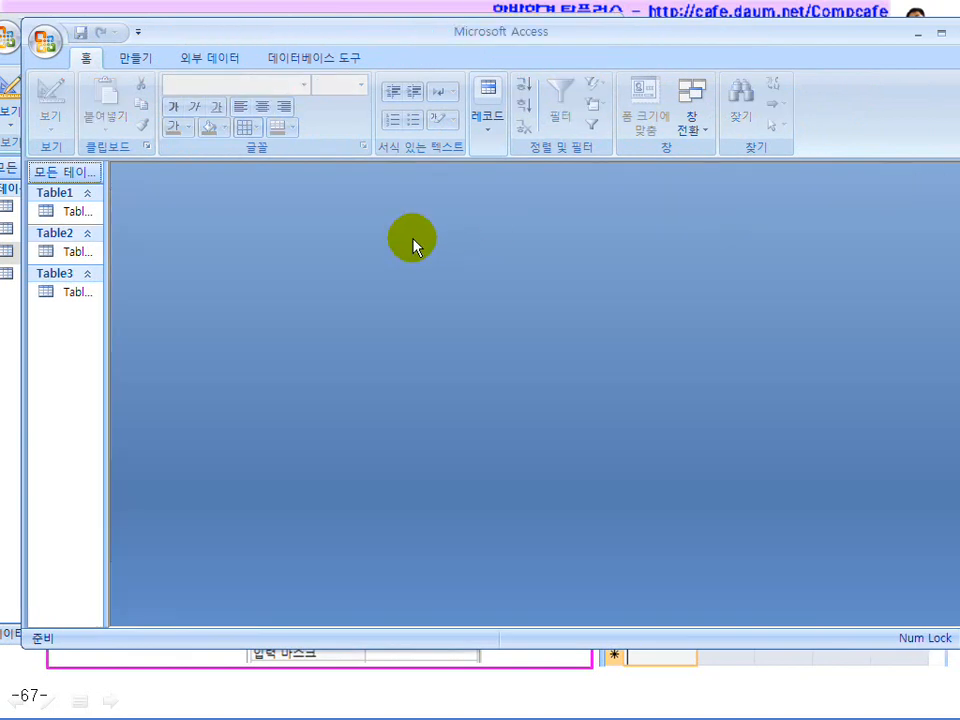
left_click_drag(438, 37, 800, 38)
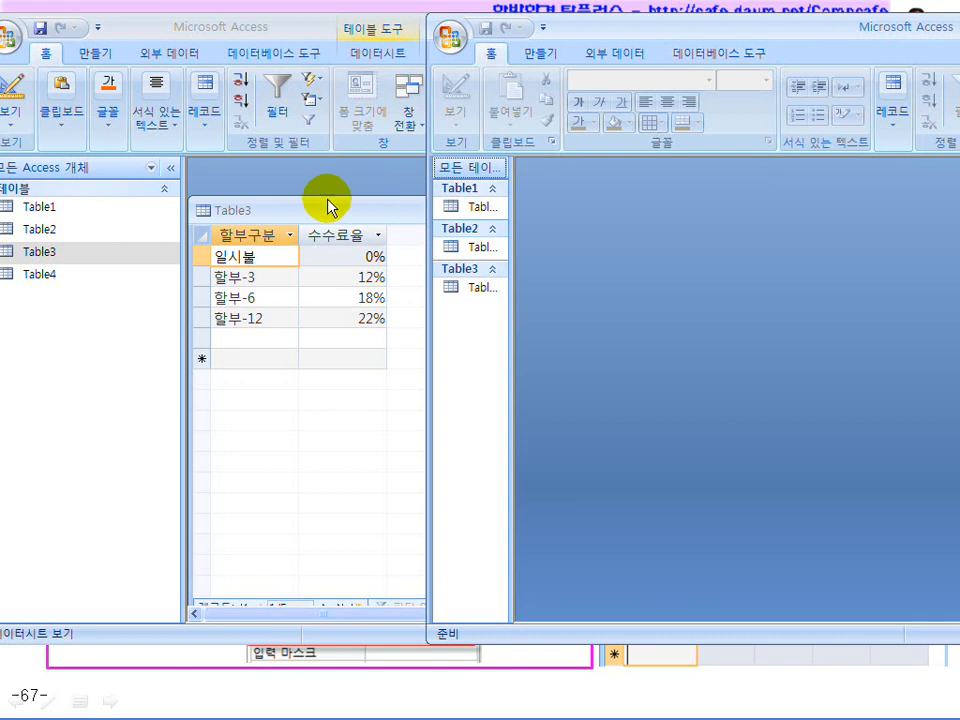
left_click(336, 203)
left_click_drag(568, 212, 424, 203)
left_click(493, 195)
Open the existing Table4 datasheet and arrange the two Access windows side by side
double_click(58, 276)
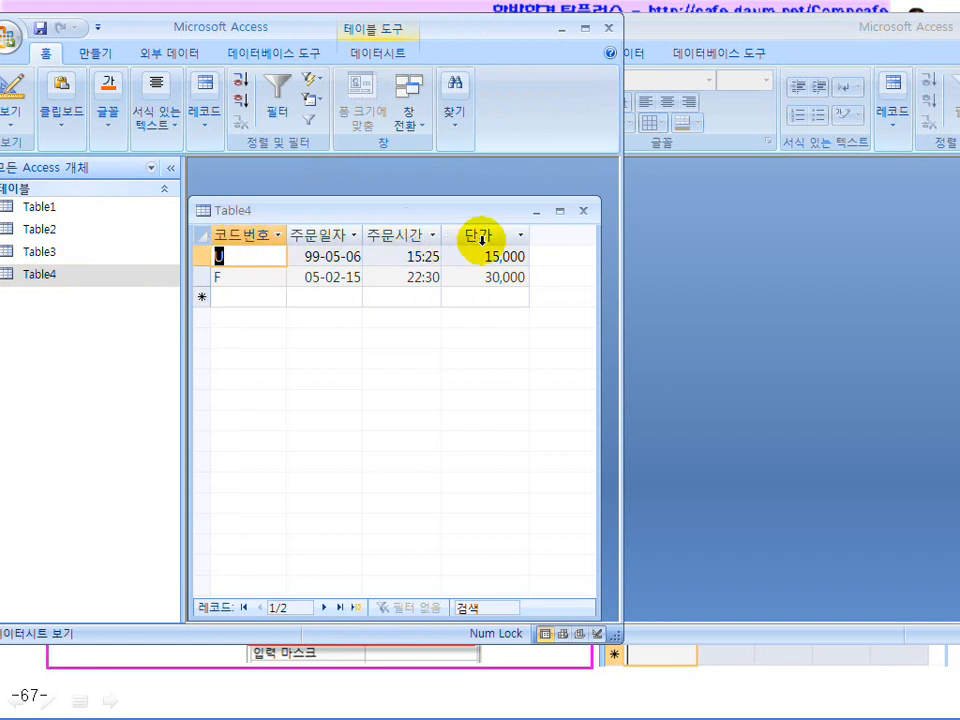
left_click(677, 30)
left_click_drag(577, 28, 661, 37)
Start a new table in Design view with a 코드번호 field of type Text
left_click(634, 60)
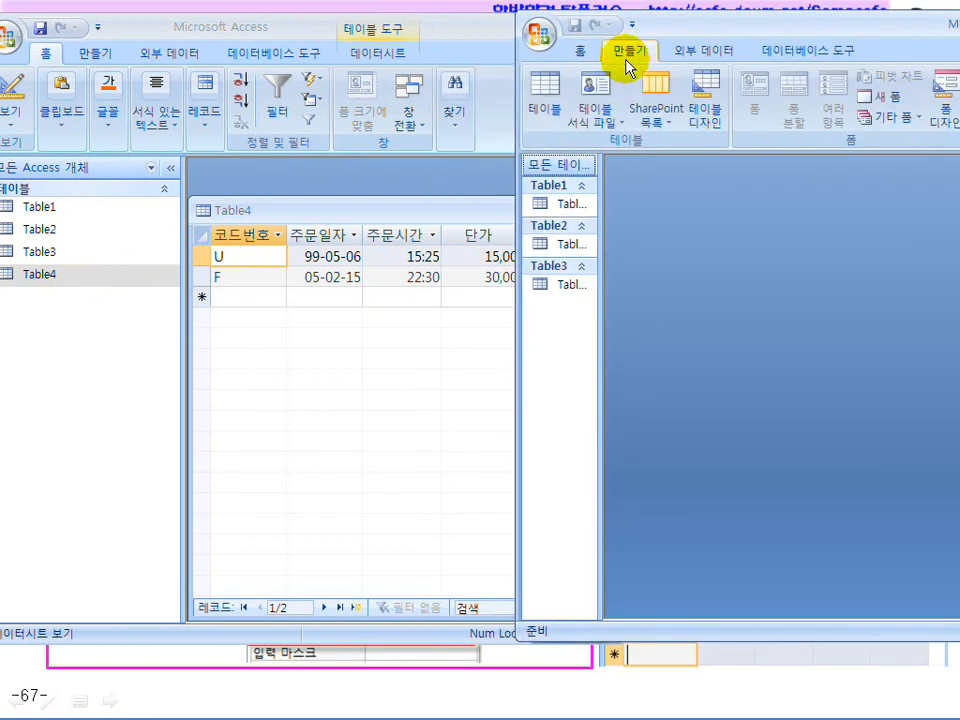
left_click(714, 121)
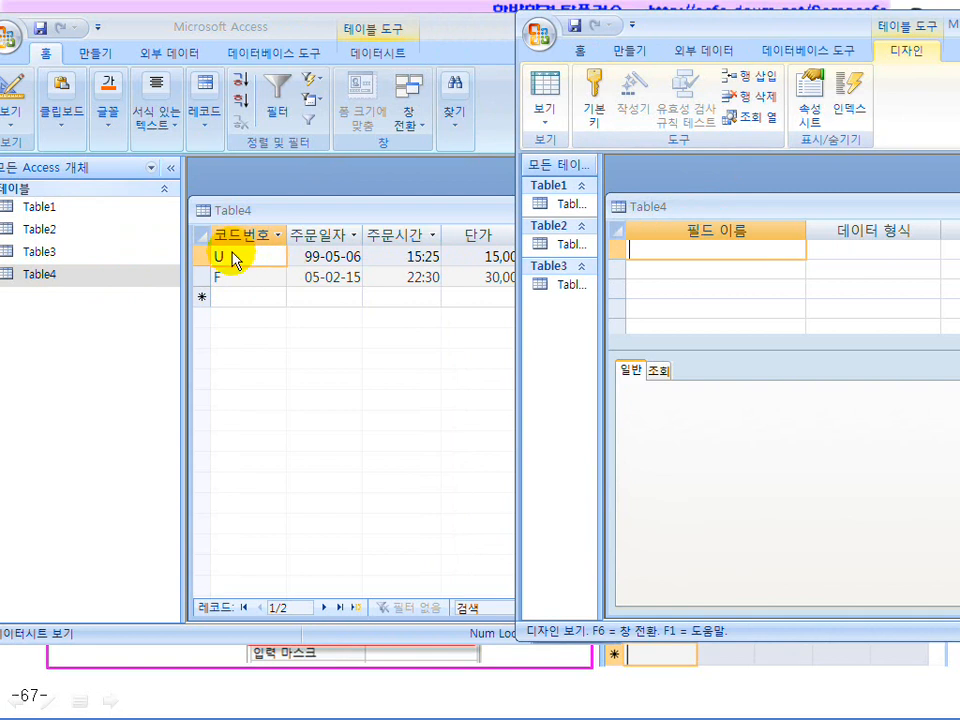
left_click(688, 259)
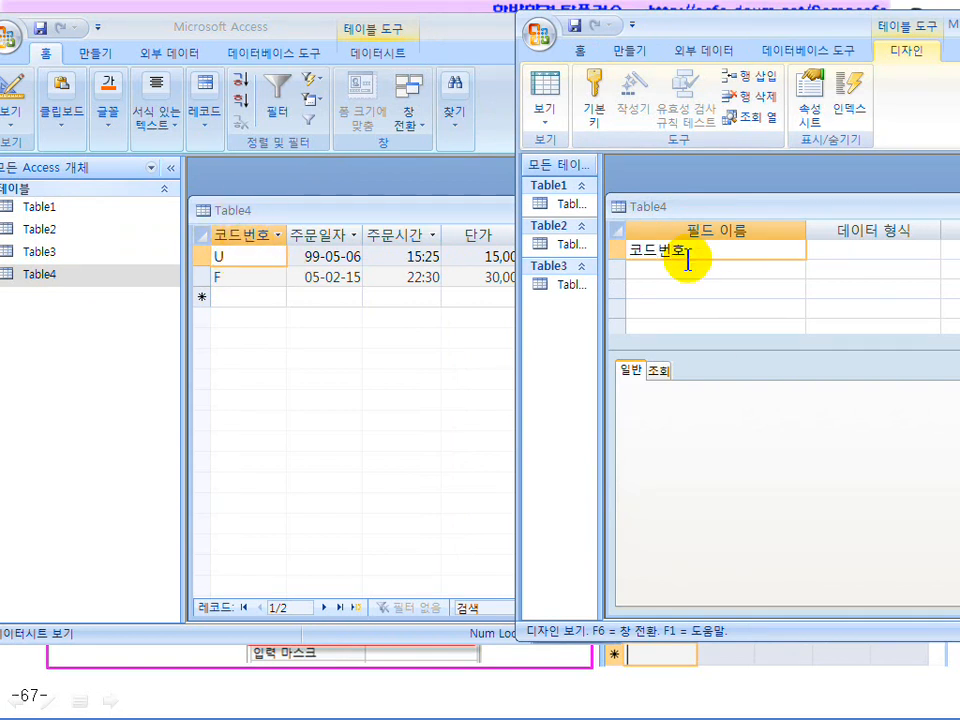
left_click(826, 250)
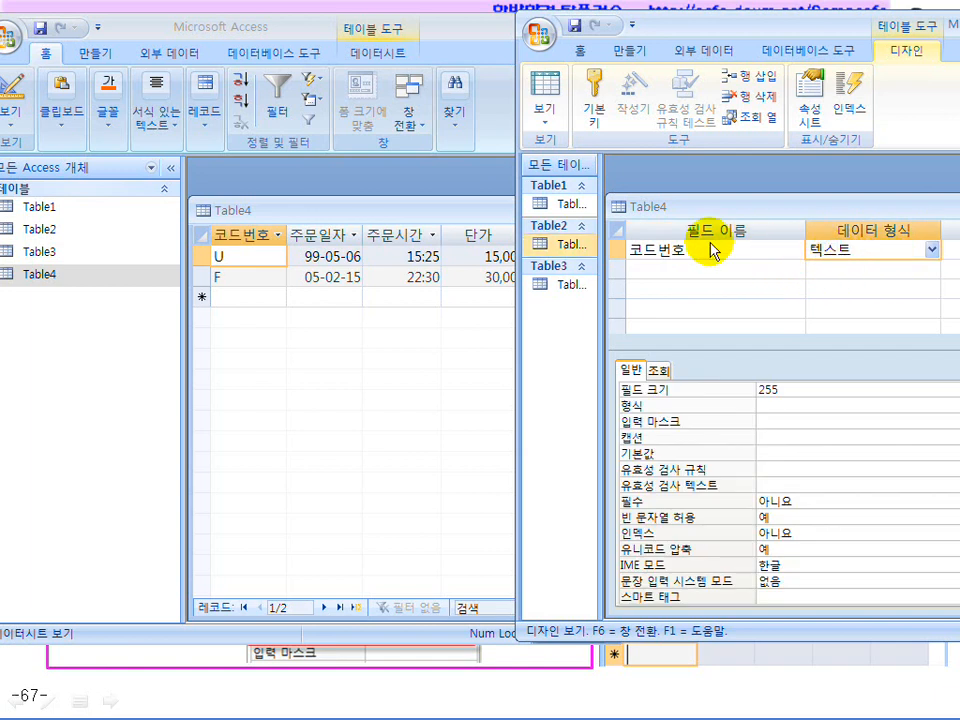
left_click(238, 255)
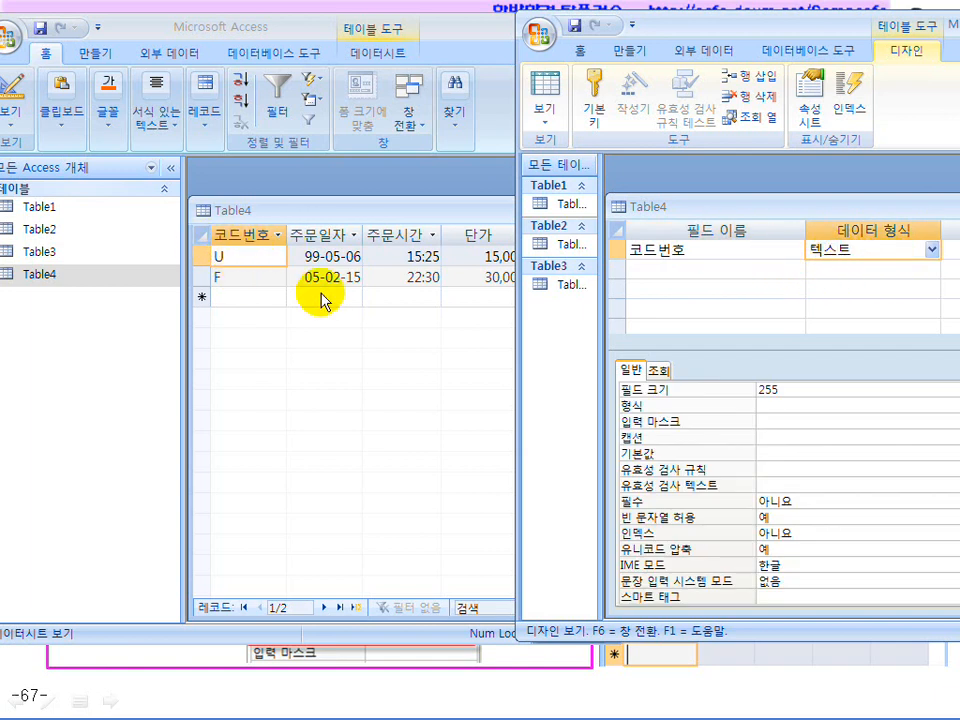
Set the IME mode of 코드번호 to 영숫자 반자
left_click(795, 580)
left_click_drag(805, 28, 604, 11)
left_click(607, 546)
left_click(952, 545)
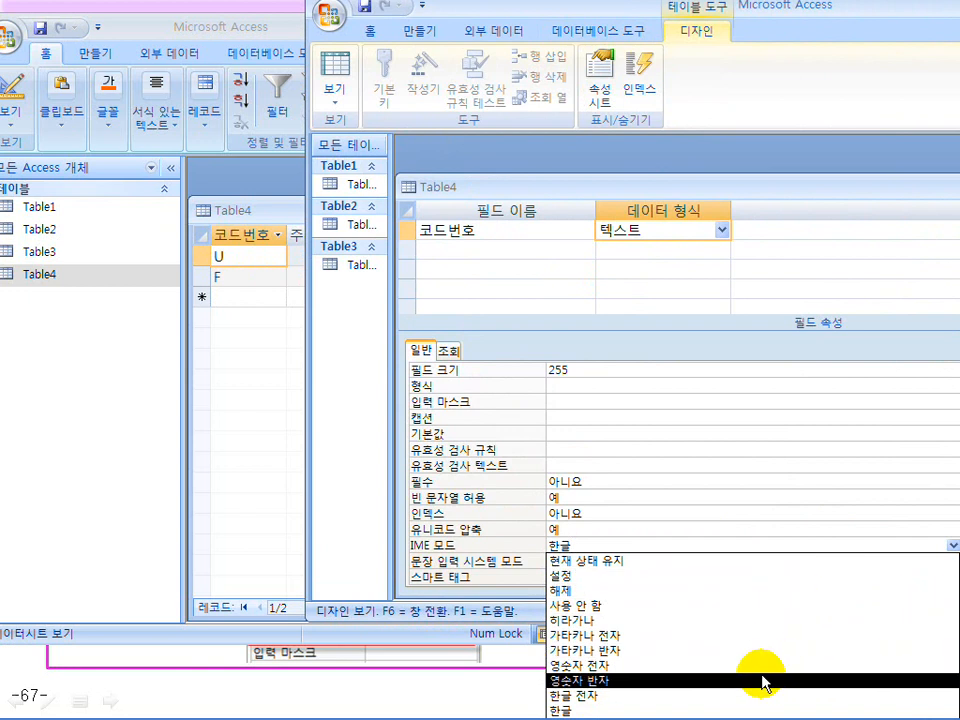
left_click(760, 683)
mouse_move(624, 11)
left_mouse_down()
mouse_move(596, 26)
mouse_move(655, 28)
mouse_move(621, 21)
left_mouse_up()
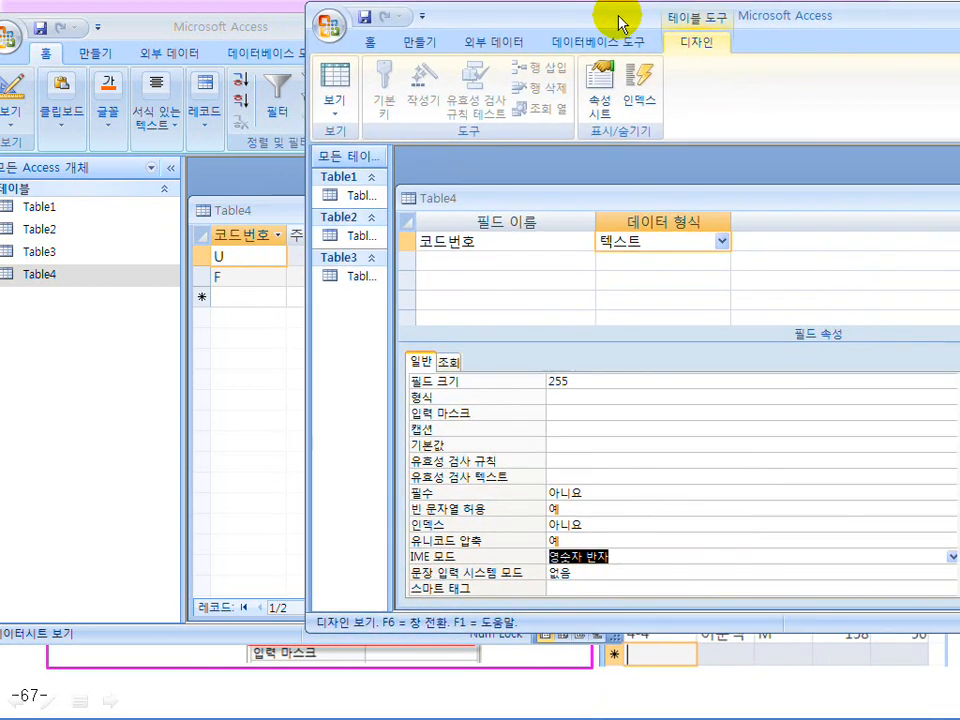
Give 코드번호 the input mask >L
left_click(561, 415)
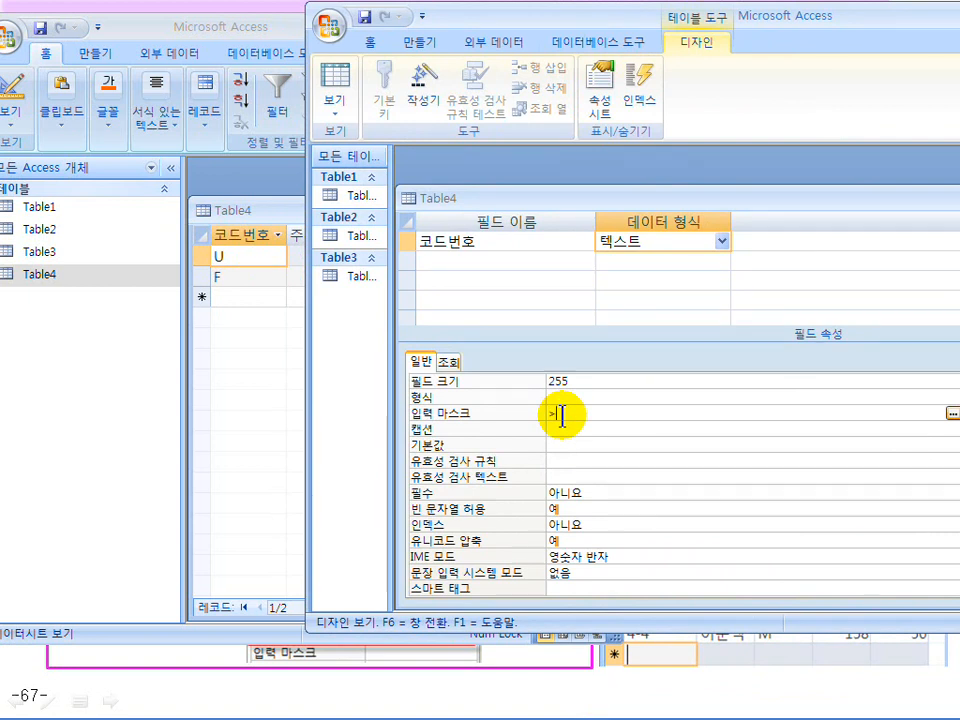
type(">ㄴ")
key("BackSpace")
key("Hangul")
type("L")
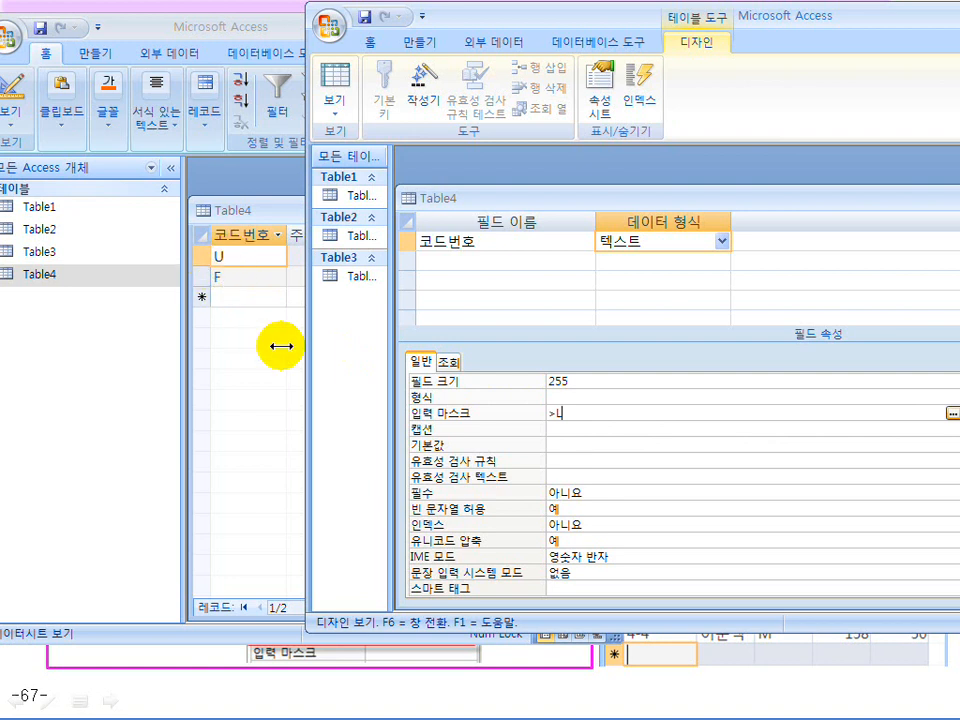
left_click_drag(575, 411, 525, 408)
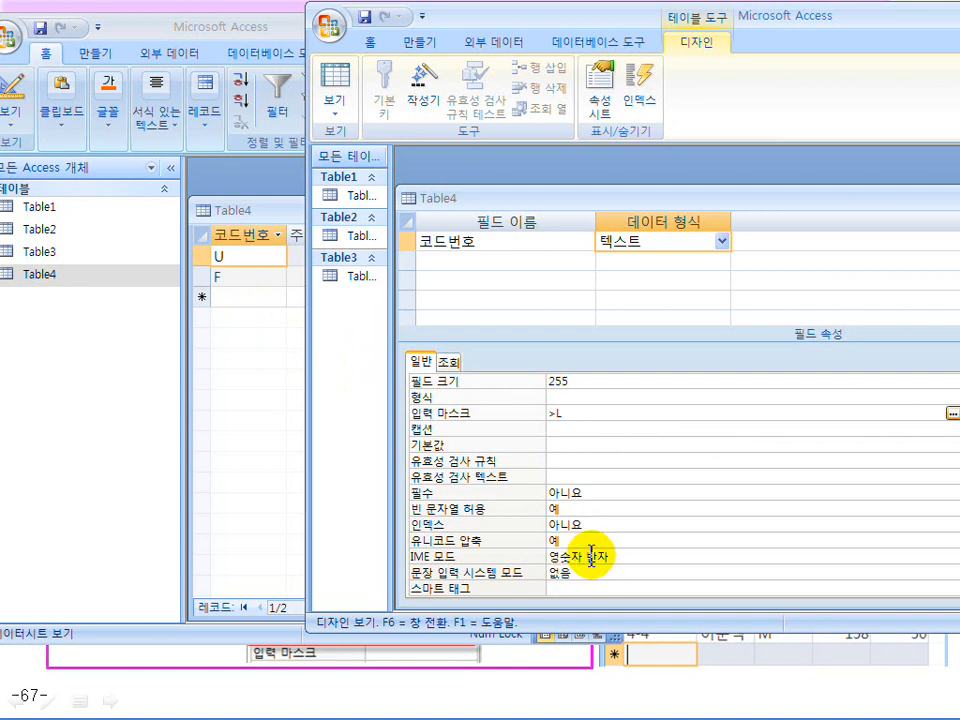
left_click_drag(529, 26, 680, 19)
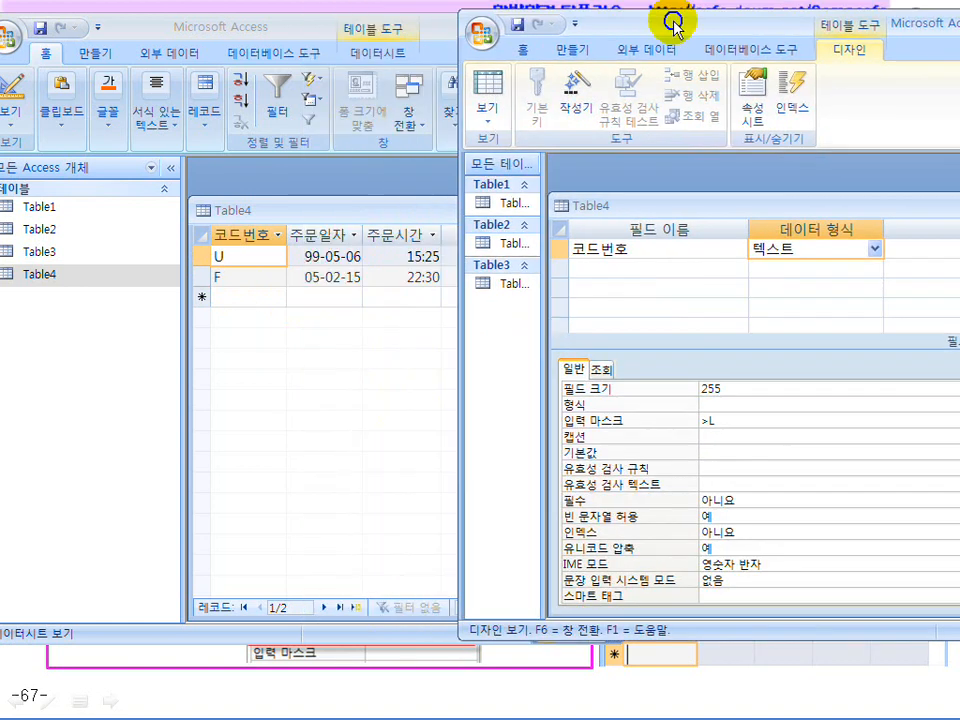
Add a second field 주문일자 with data type 날짜/시간
left_click_drag(338, 30, 169, 28)
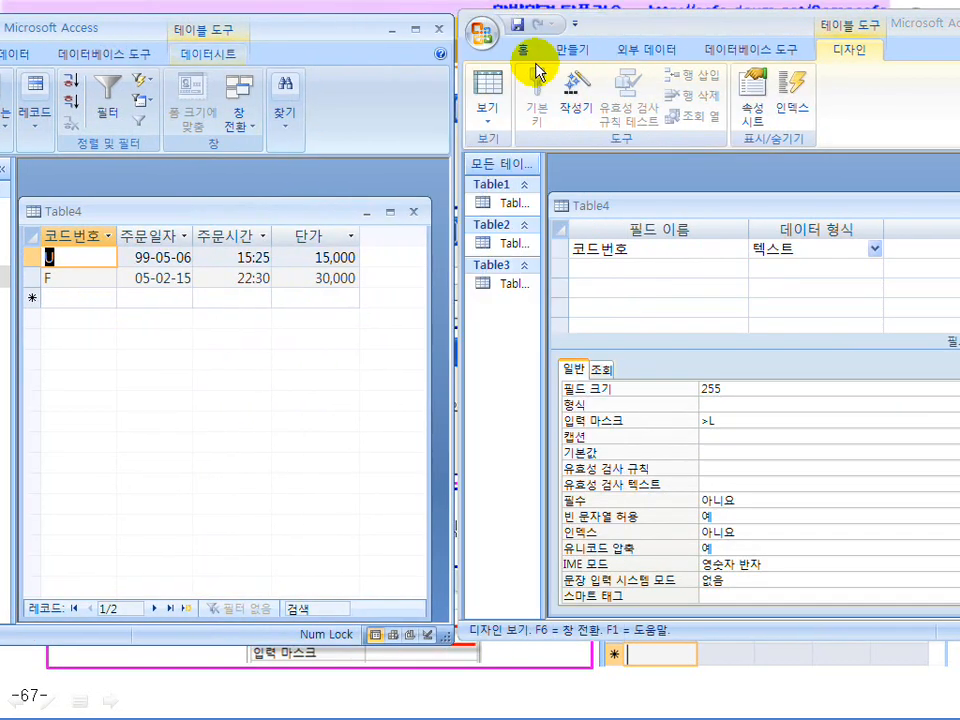
left_click_drag(630, 35, 553, 36)
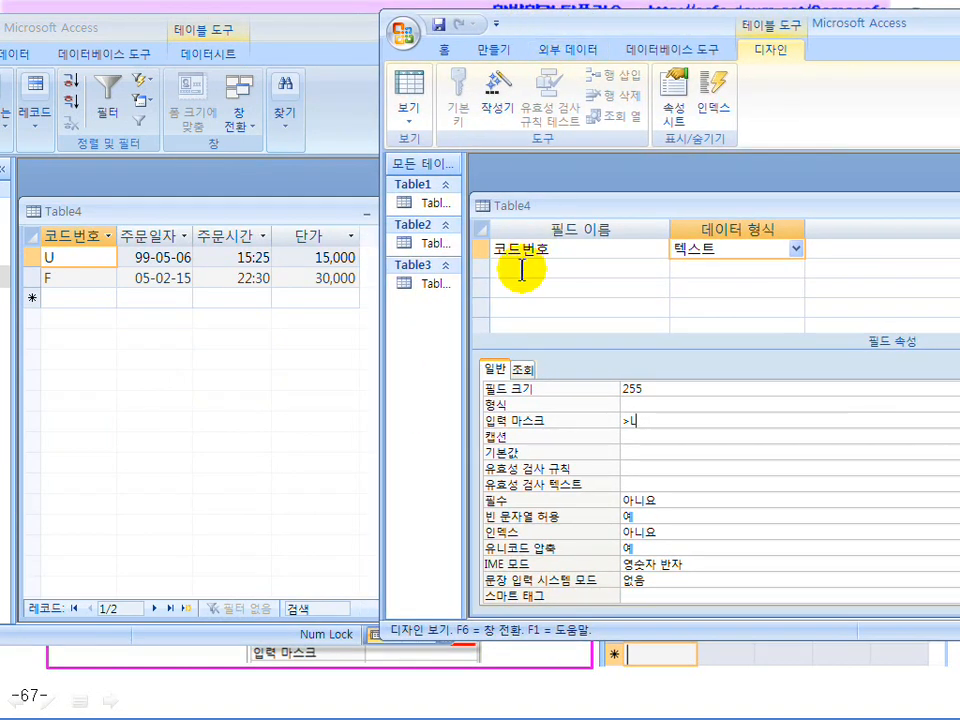
left_click(543, 269)
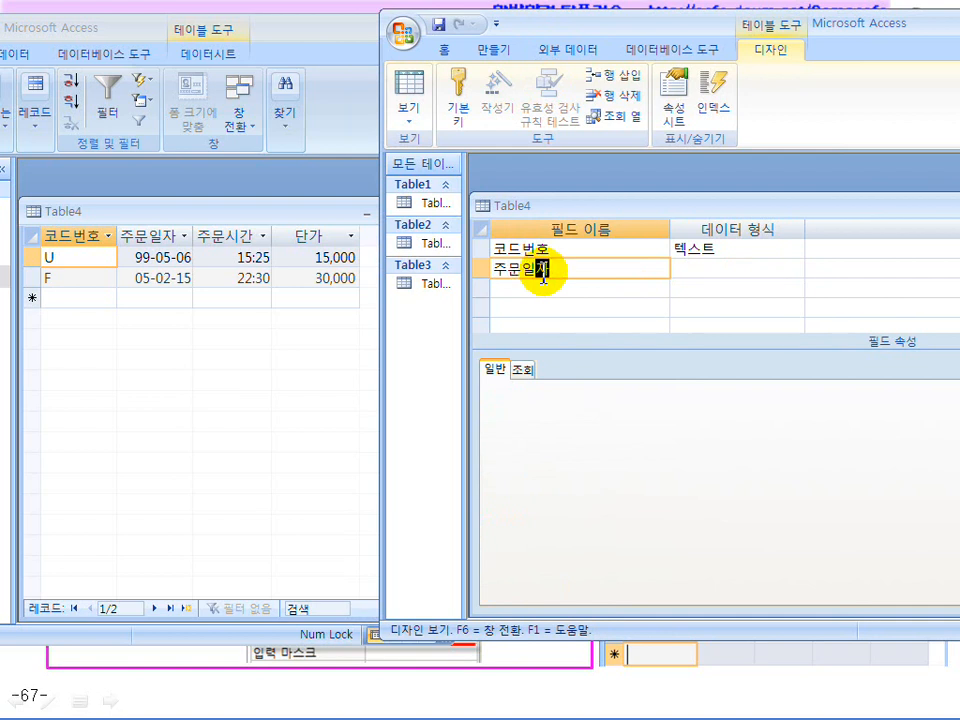
key("Tab")
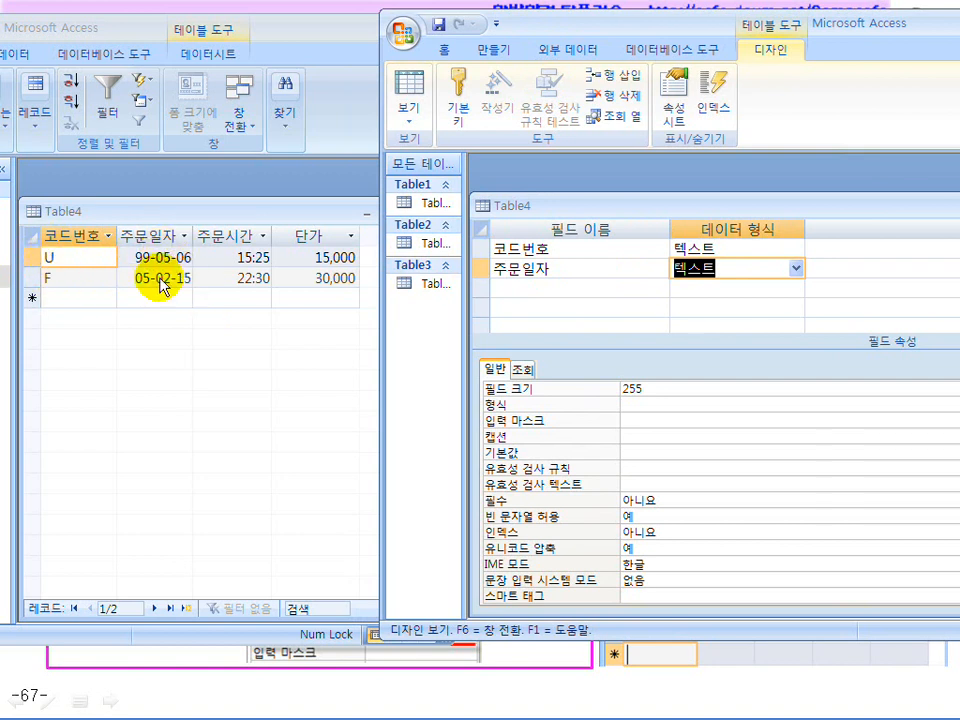
left_click(795, 268)
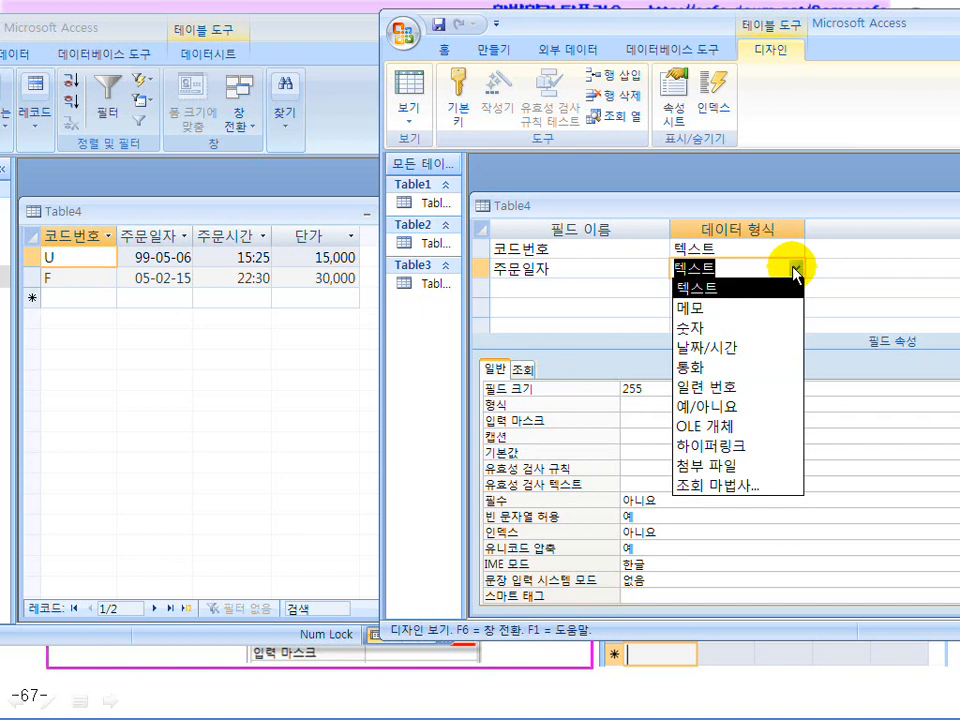
left_click(760, 350)
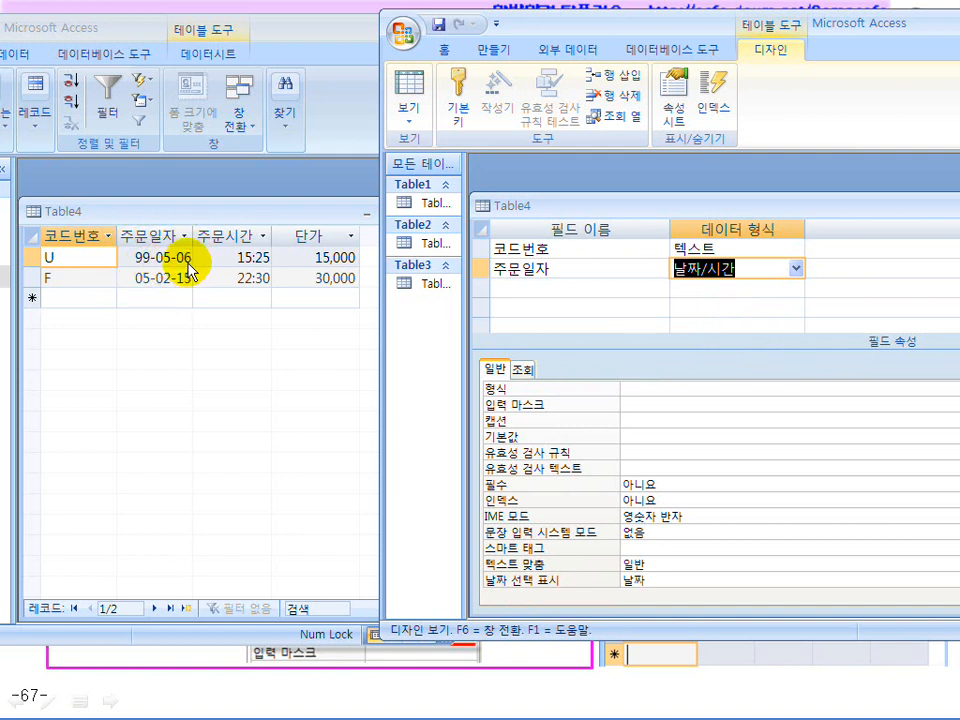
Set the input mask of 주문일자 to 99-99-99
left_click(639, 406)
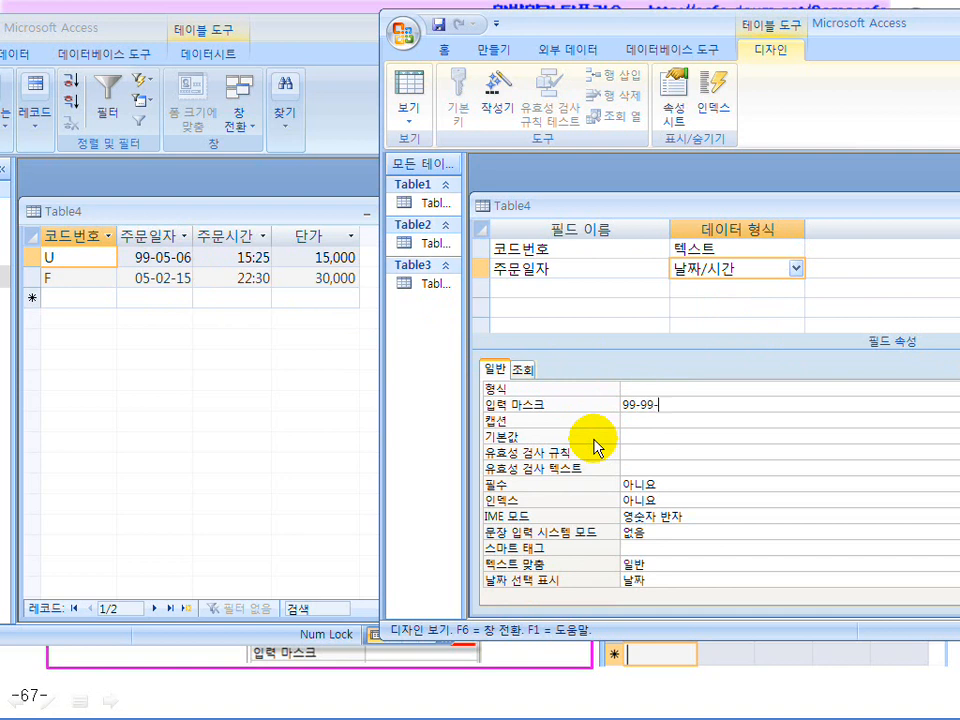
mouse_move(634, 403)
left_mouse_down()
mouse_move(617, 403)
mouse_move(645, 396)
left_mouse_up()
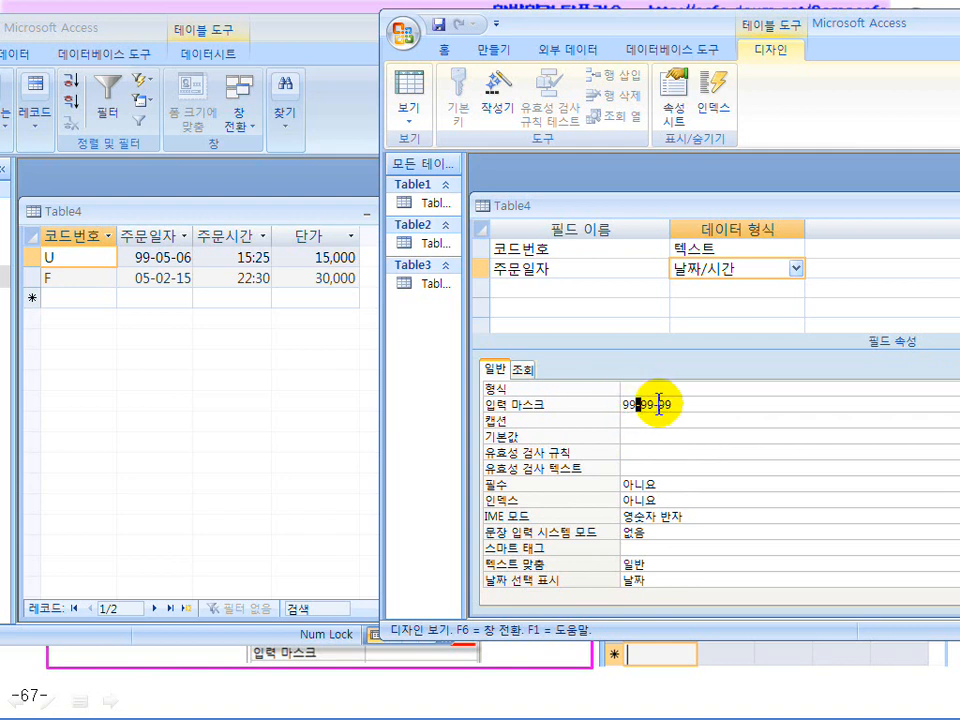
left_click(688, 405)
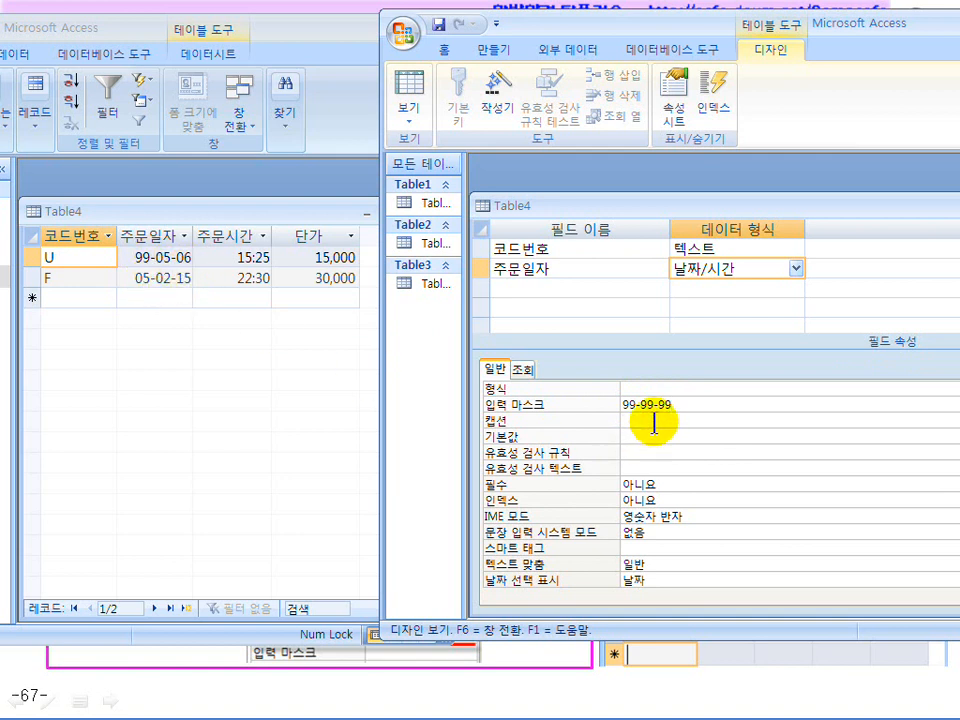
left_click_drag(675, 39, 547, 48)
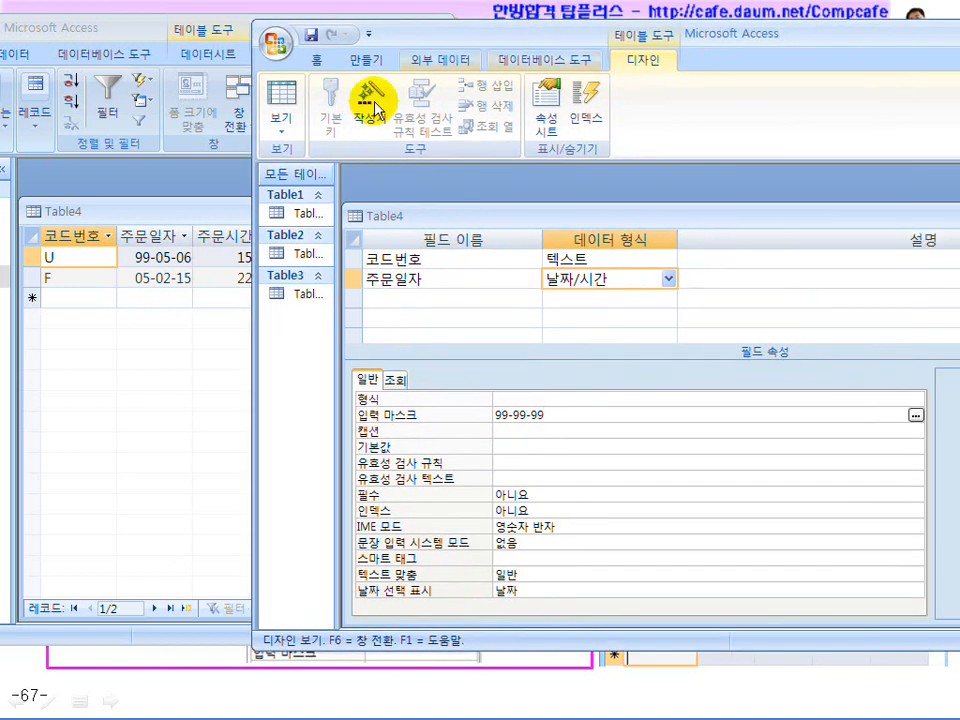
Switch to Datasheet view, saving the table as Table4 without a primary key
left_click(283, 103)
left_click(386, 420)
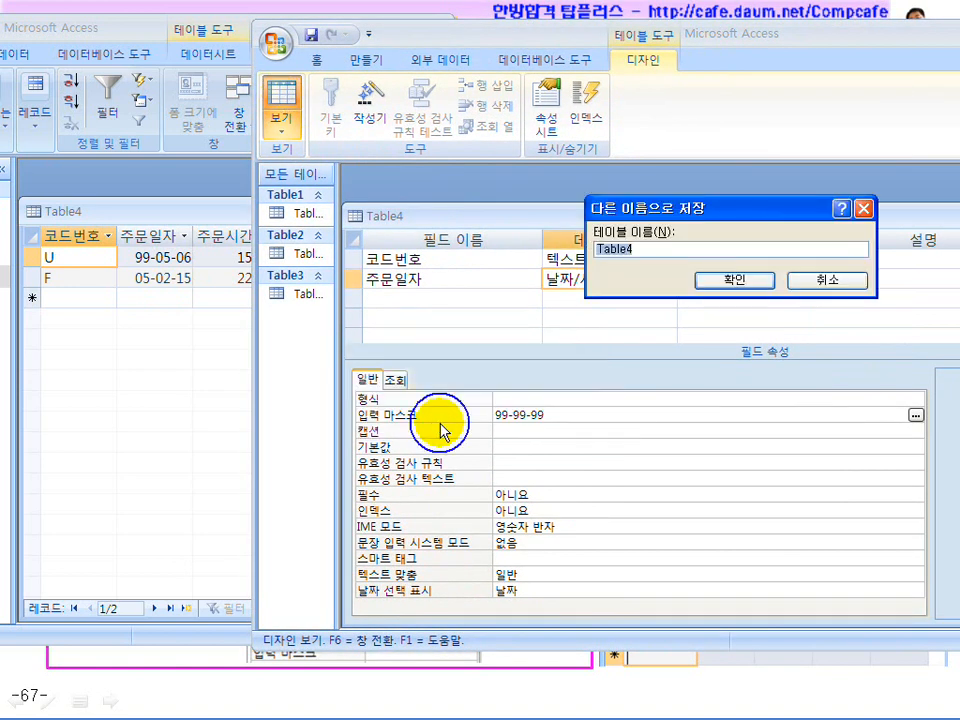
left_click(736, 281)
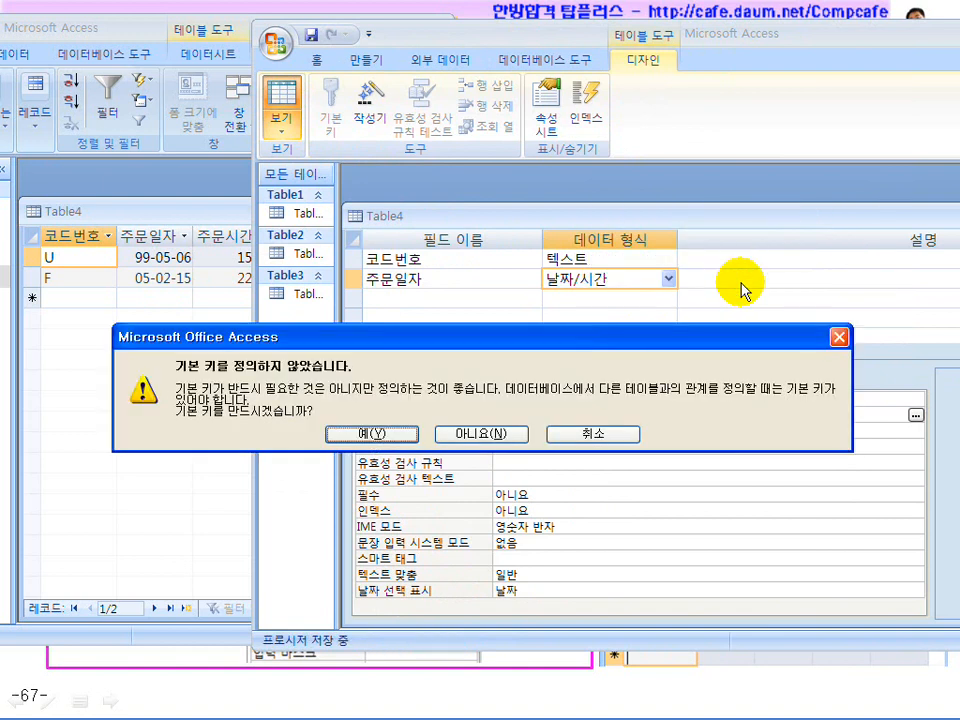
left_click(487, 434)
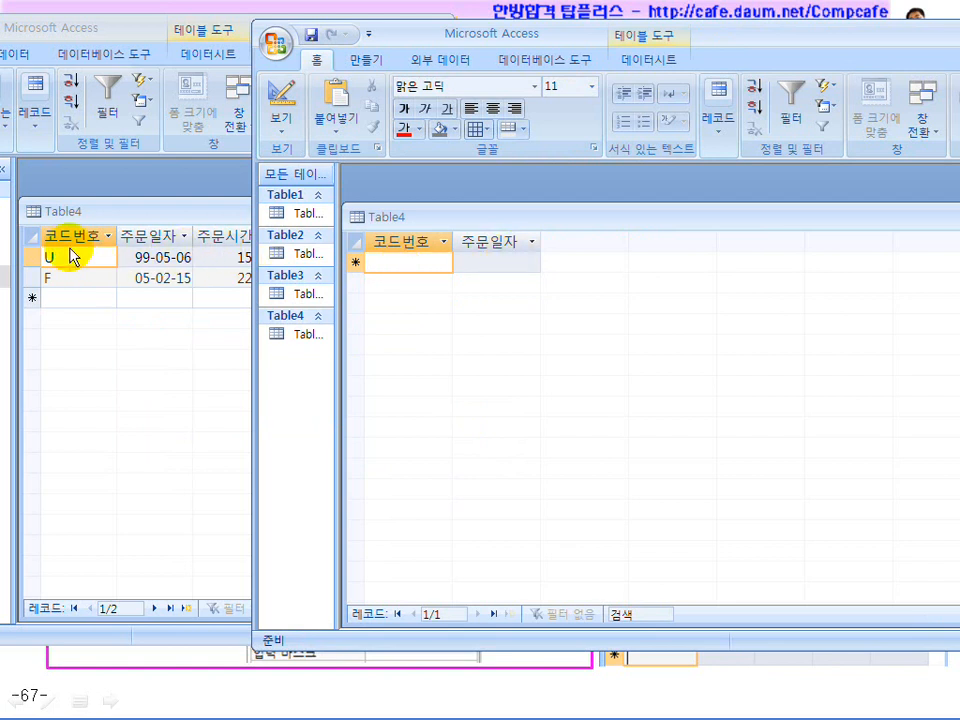
Enter the first record: 코드번호 U with 주문일자 99-05-06
type("U")
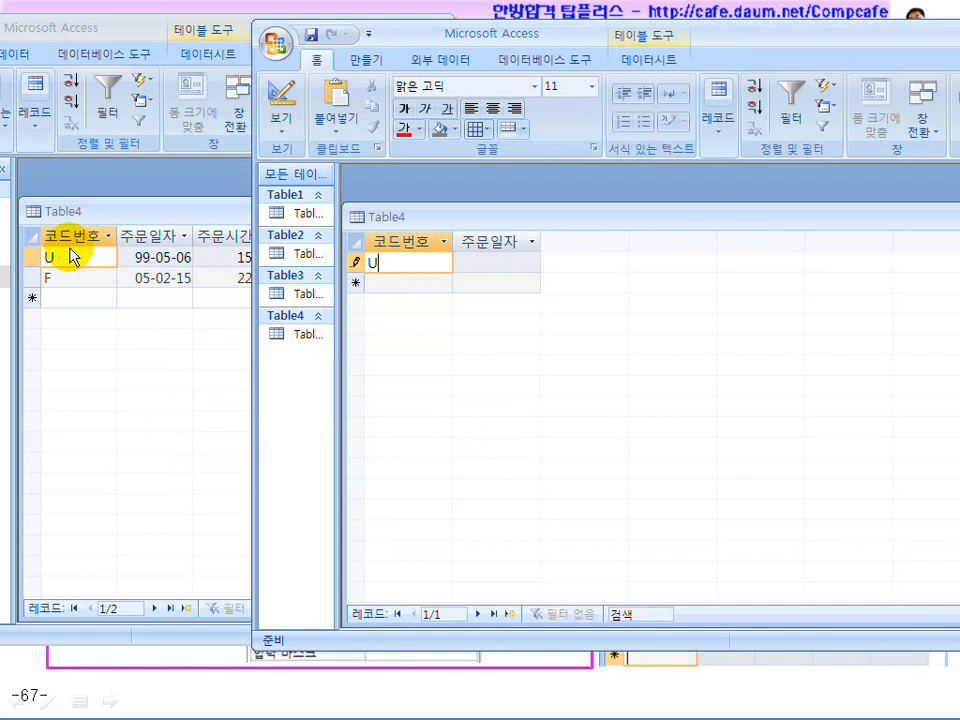
left_click(474, 264)
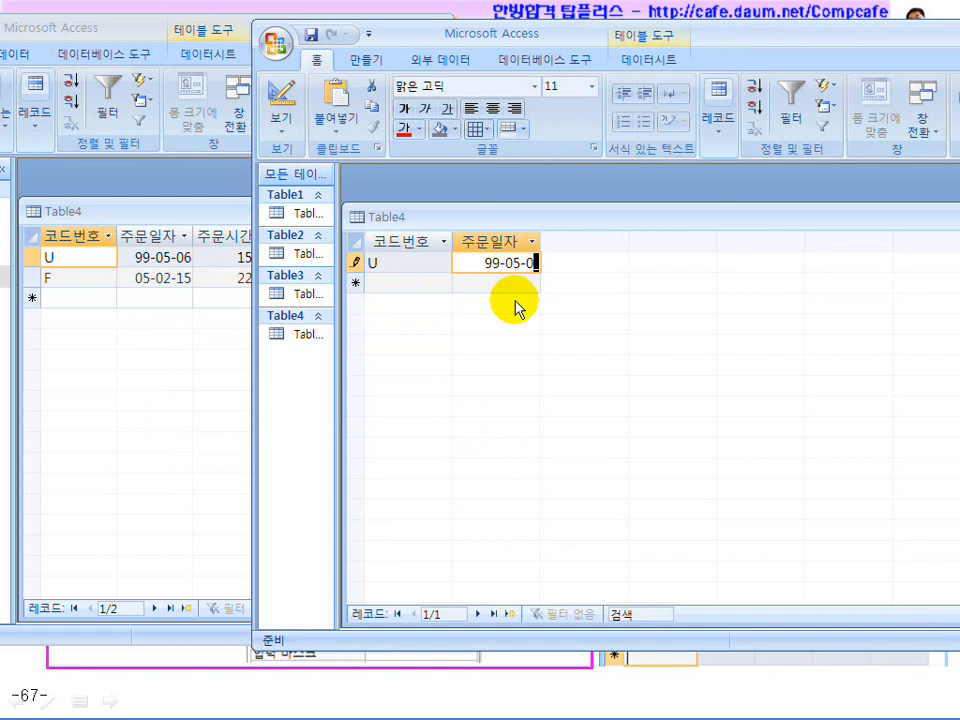
key("Return")
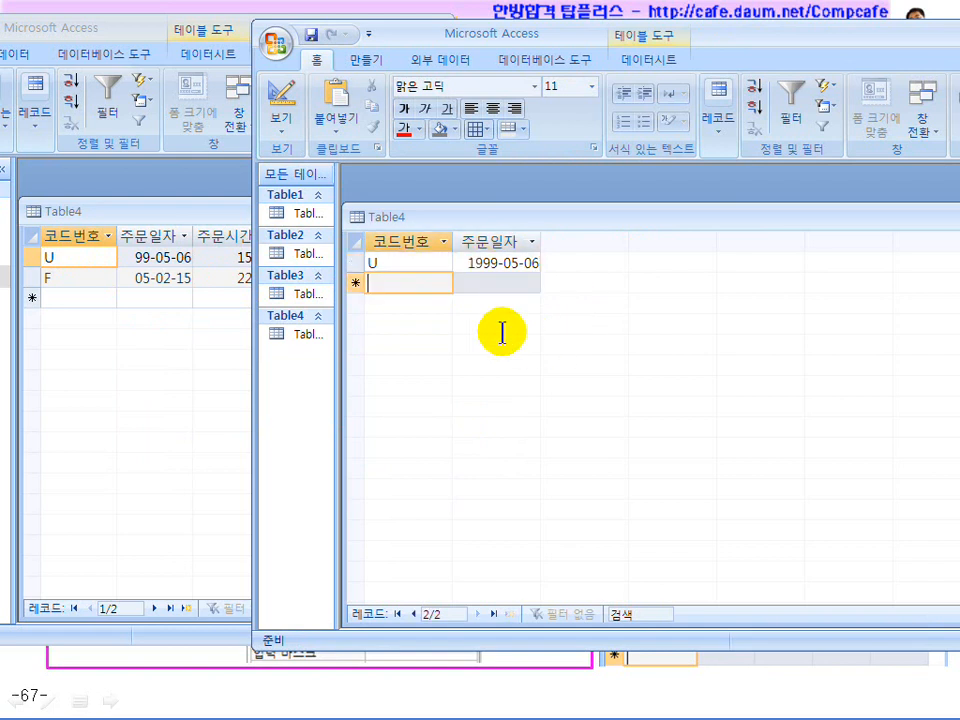
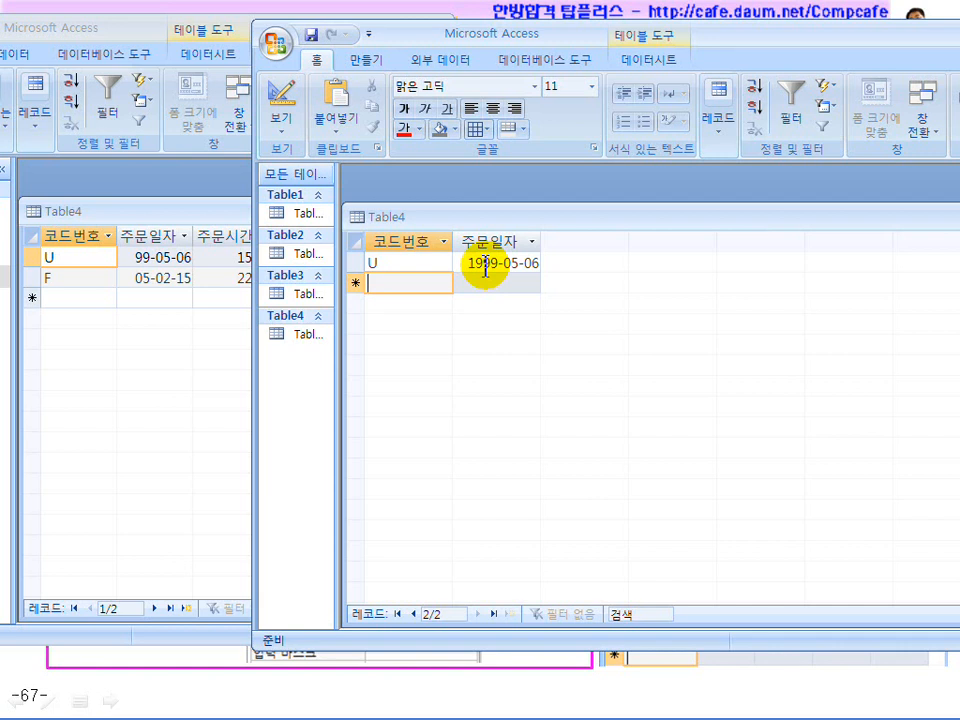
In Design view, give 주문일자 the Short Date format, then begin typing the custom yy format
left_click(280, 98)
left_click(557, 414)
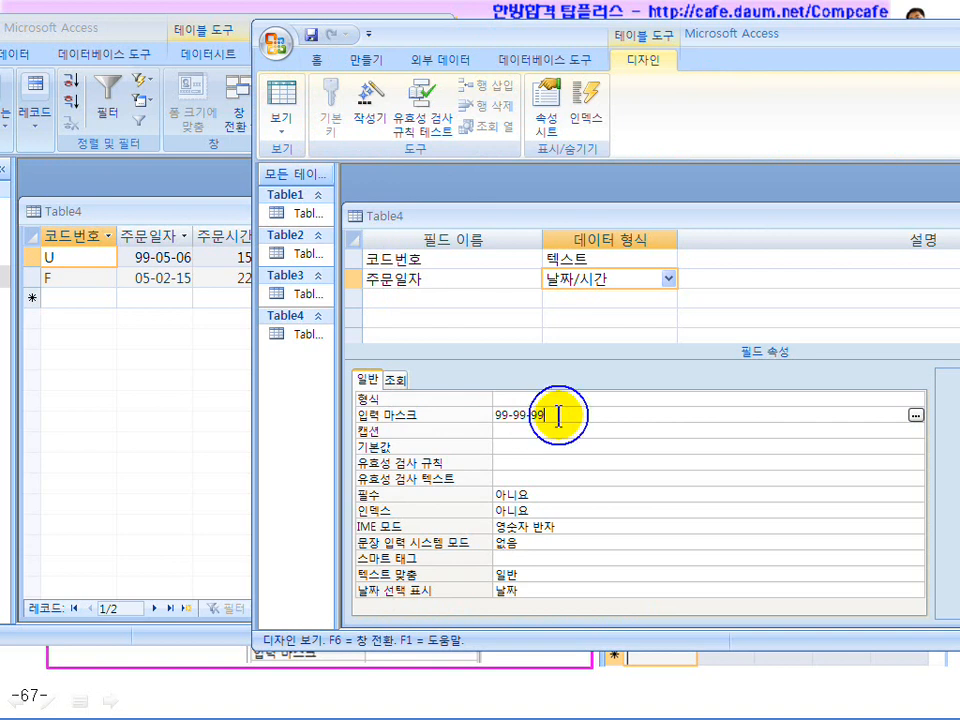
left_click_drag(557, 414, 487, 418)
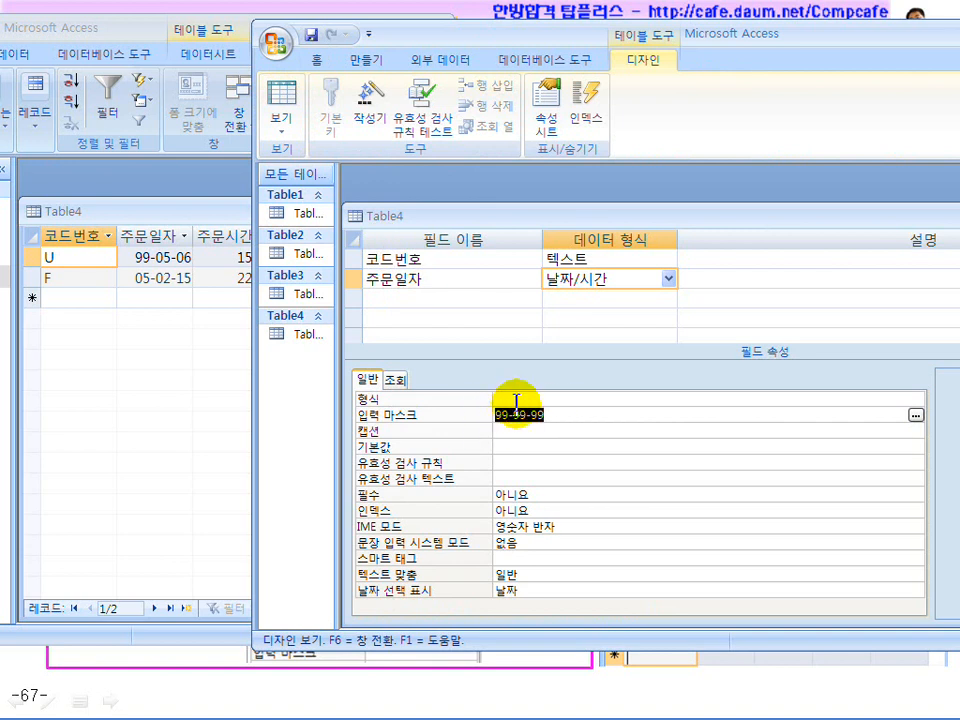
left_click(514, 400)
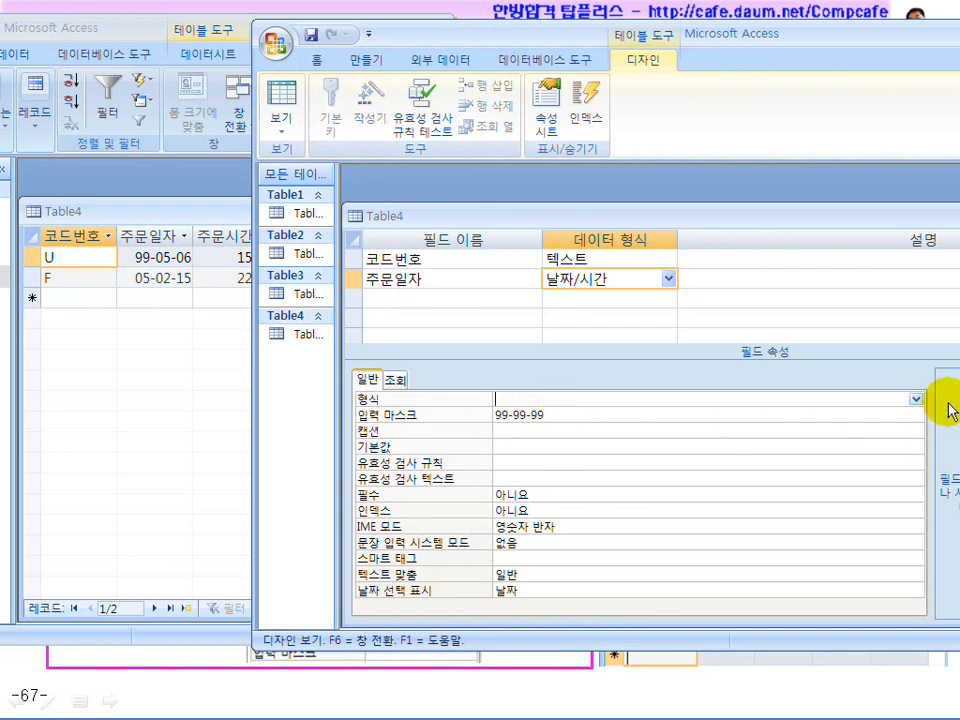
left_click(913, 399)
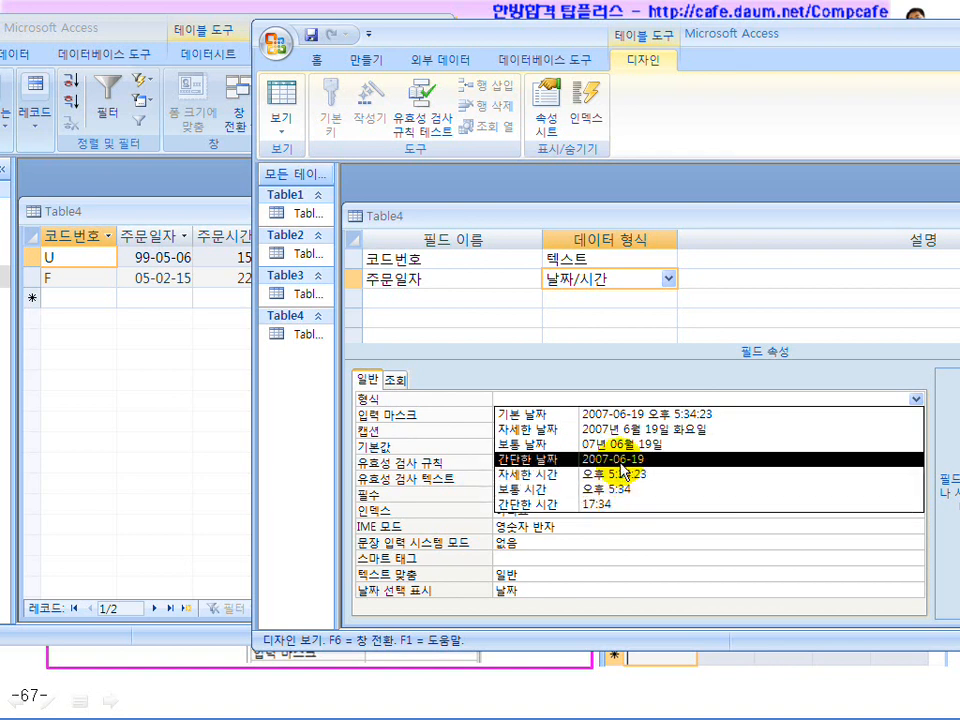
left_click(620, 462)
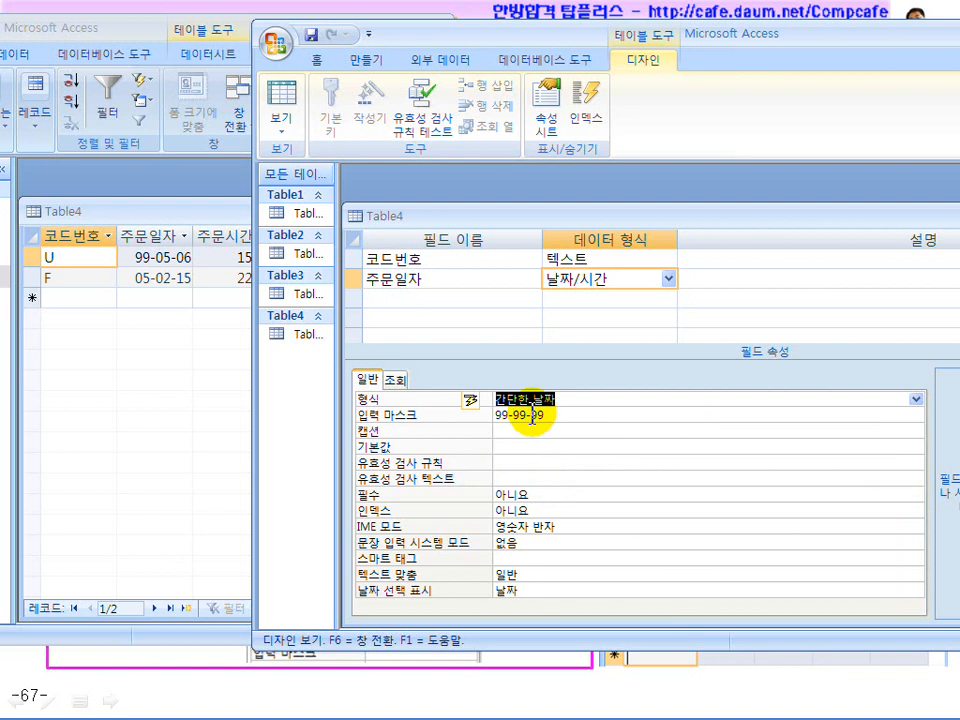
left_click(917, 399)
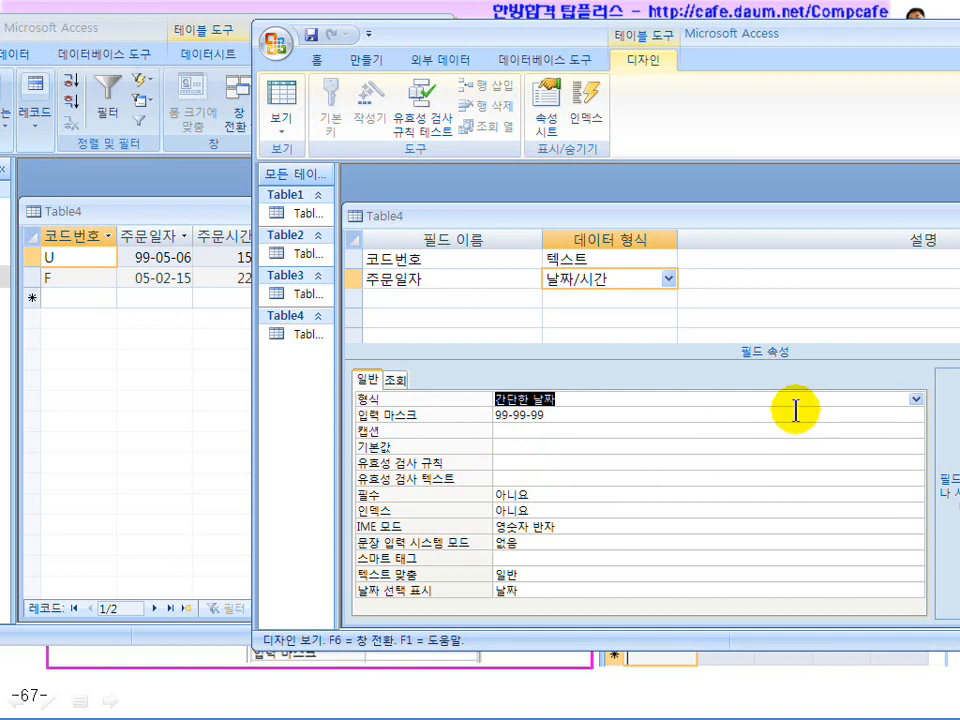
type("yy-mm-dd")
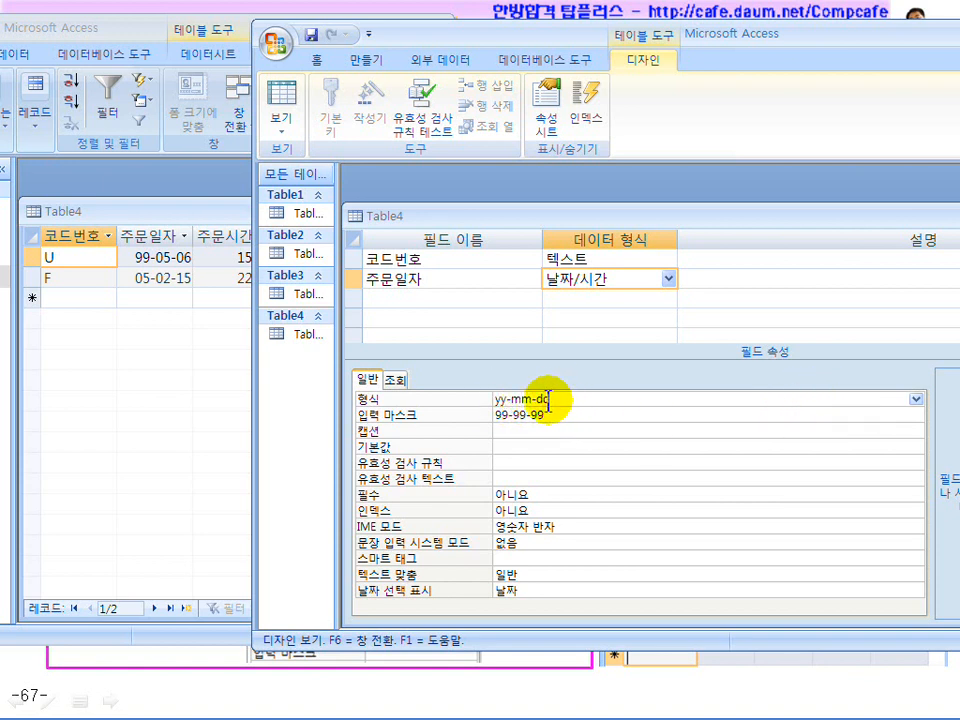
Save and preview the dates in Datasheet view, then append d to the 주문일자 format
left_click(280, 92)
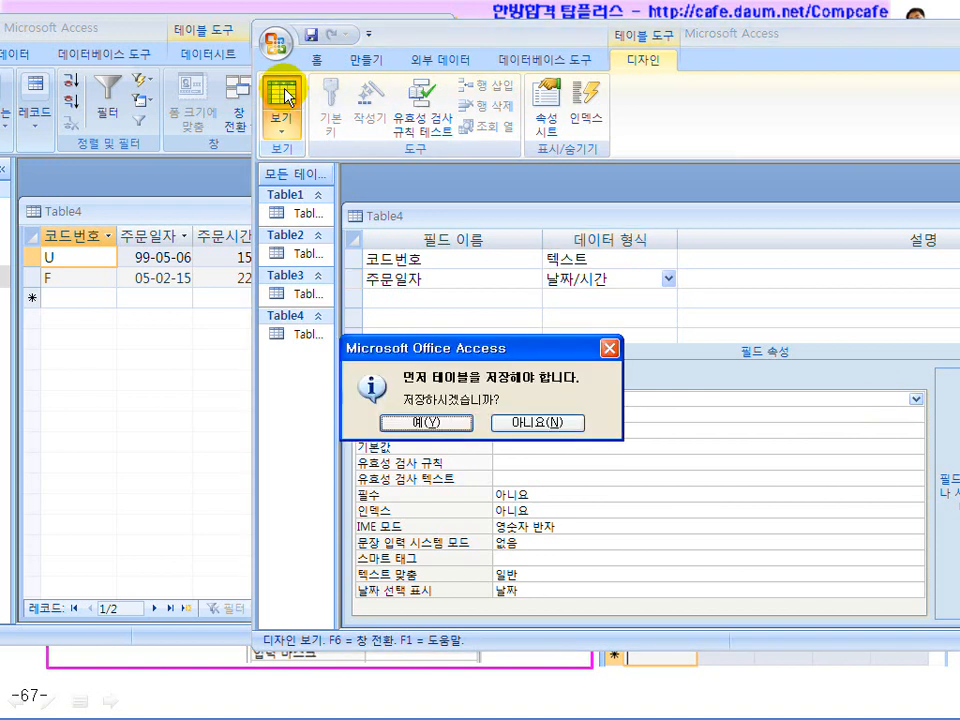
left_click(414, 422)
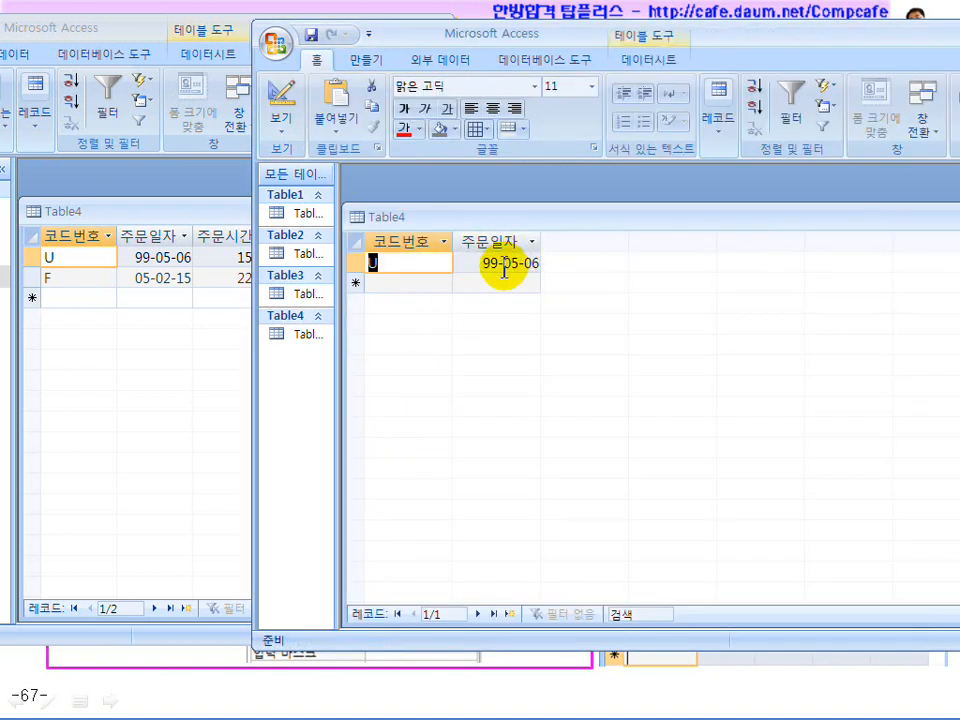
left_click(284, 100)
left_click(576, 400)
type("d")
Preview the new format, then add a 현재 suffix to the 주문일자 format
left_click(280, 103)
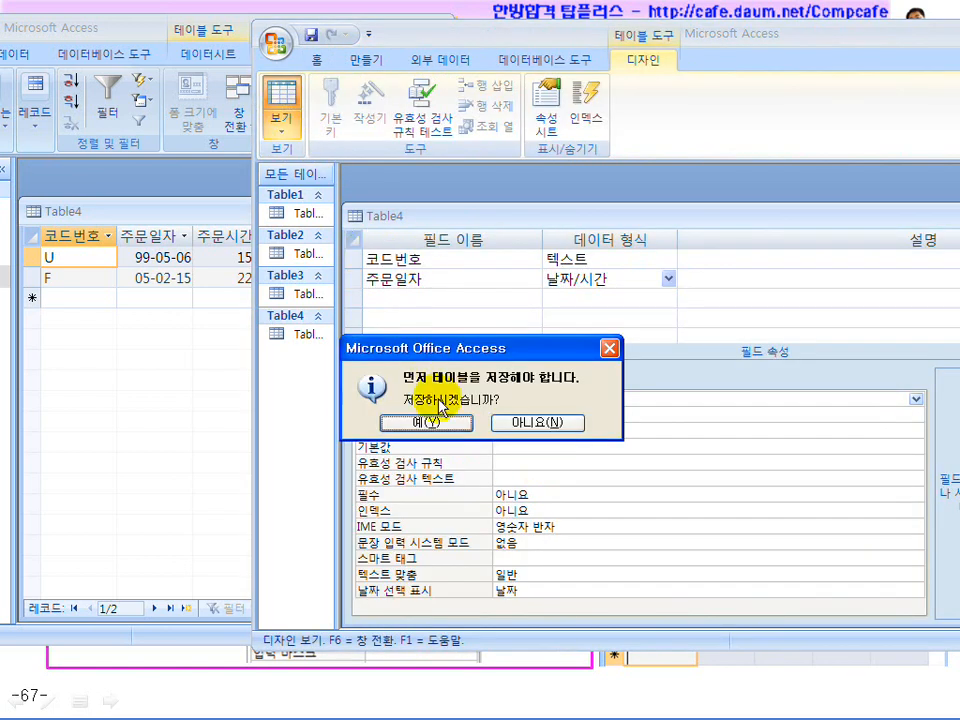
left_click(438, 421)
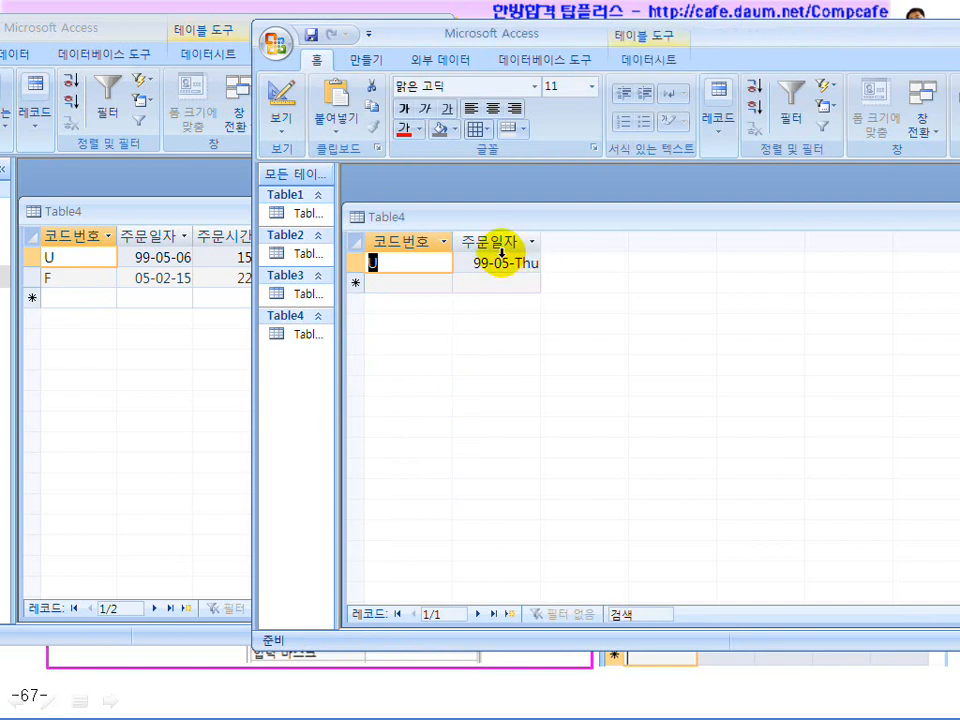
left_click(283, 110)
left_click(537, 399)
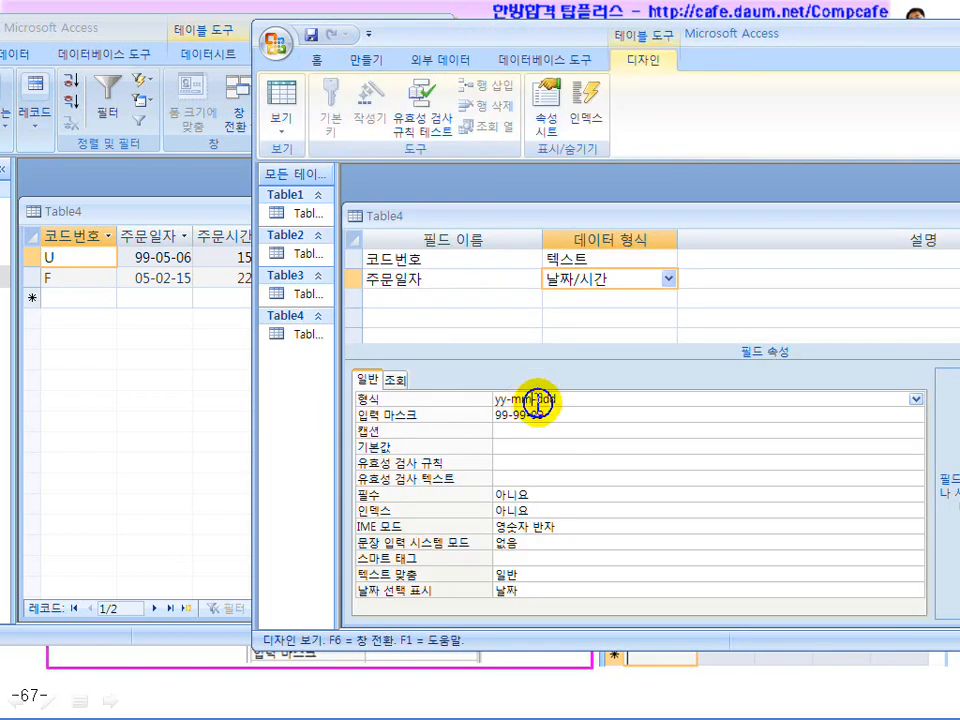
left_click(633, 408)
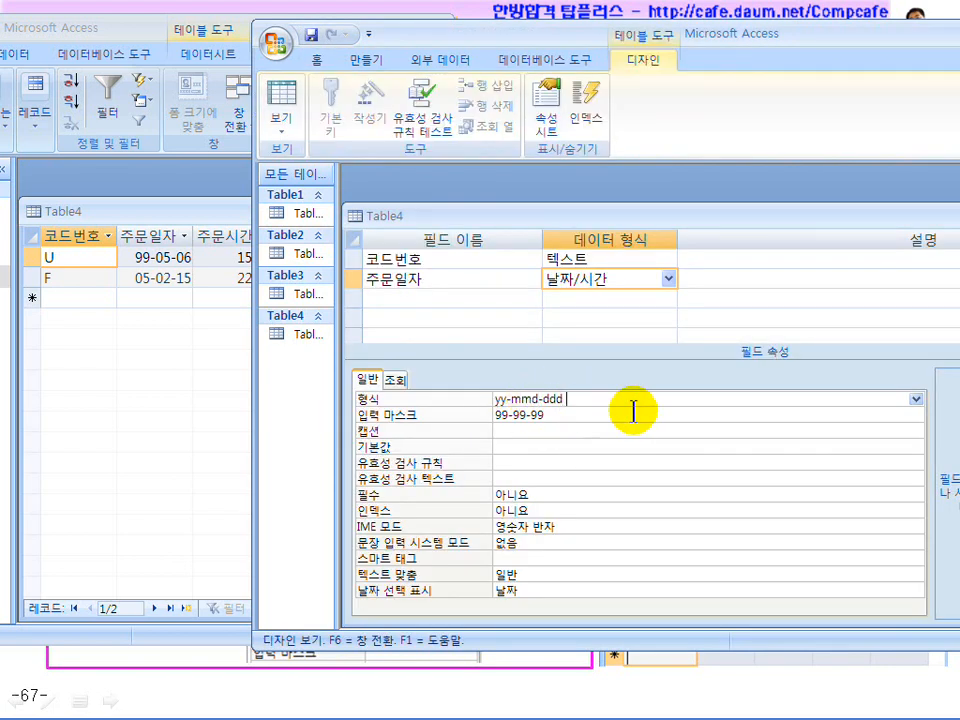
type("현재")
key("Return")
Check the 현재 format with a widened column, then restore the format to yy-mm-dd
left_click(282, 95)
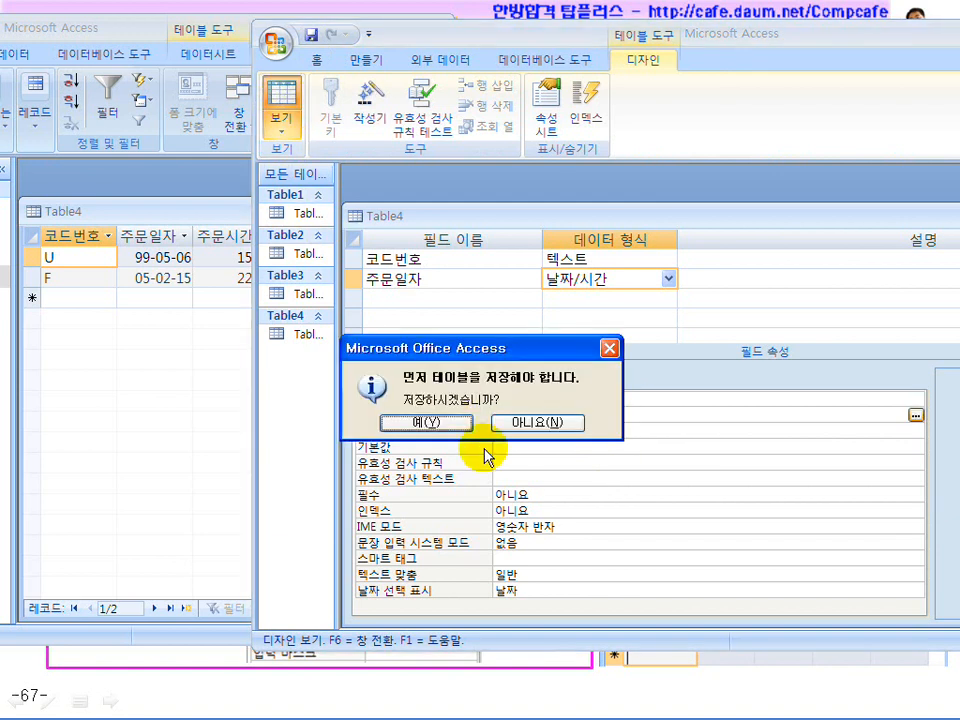
left_click(444, 421)
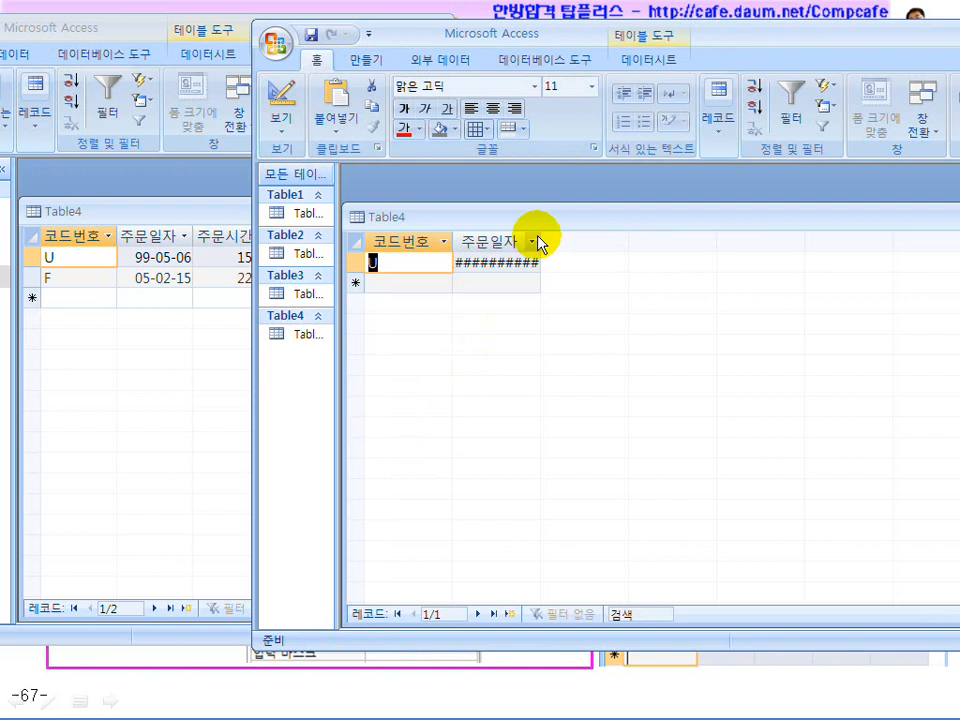
double_click(540, 241)
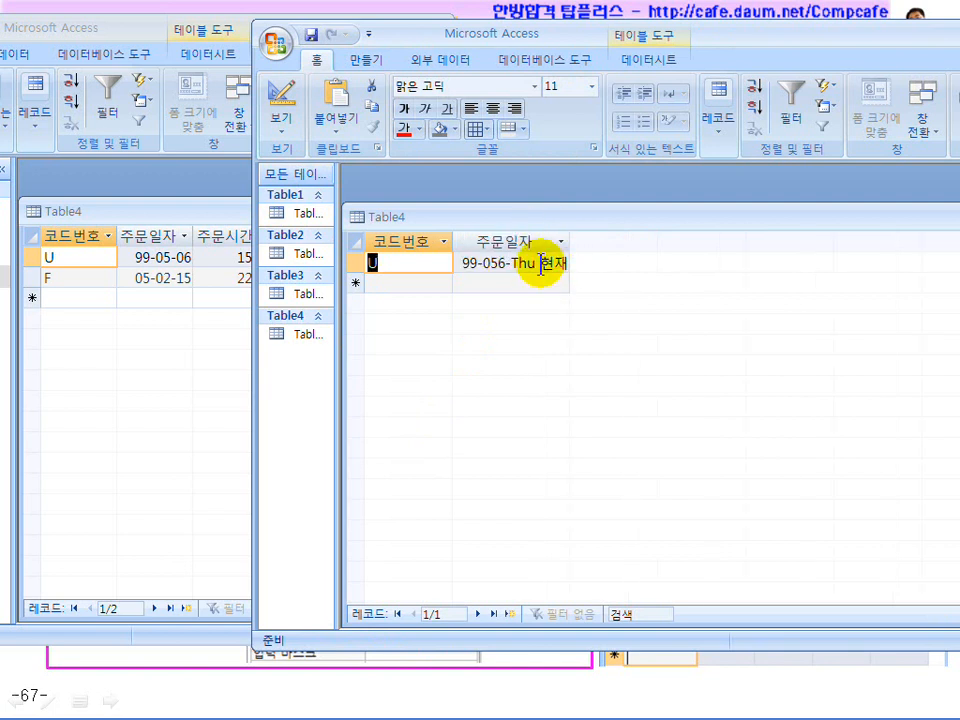
left_click(279, 95)
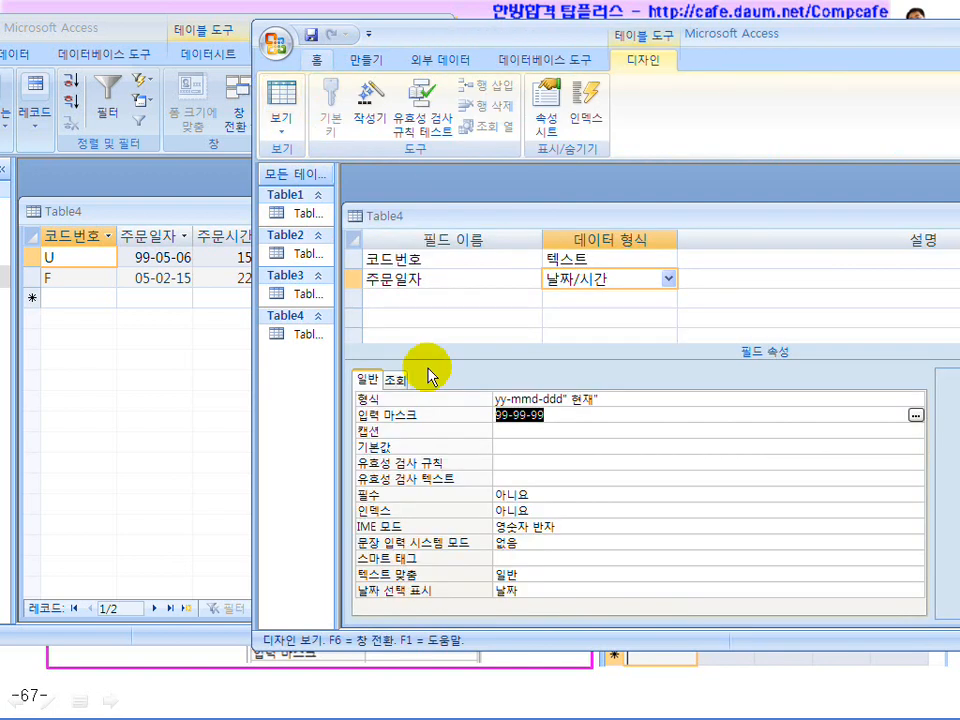
left_click_drag(606, 400, 564, 403)
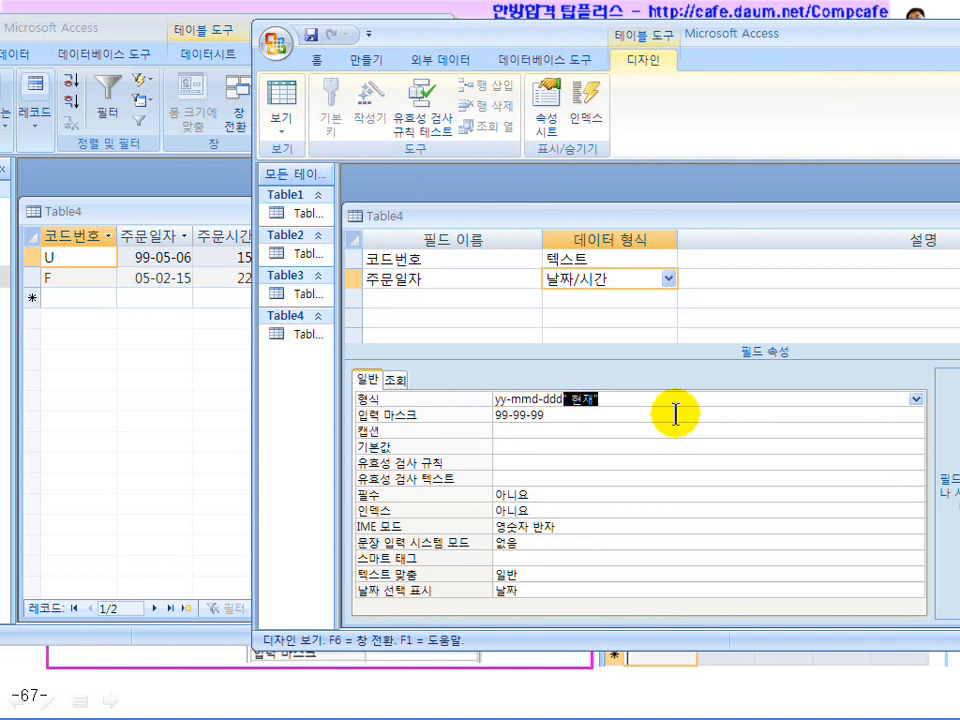
key("Delete")
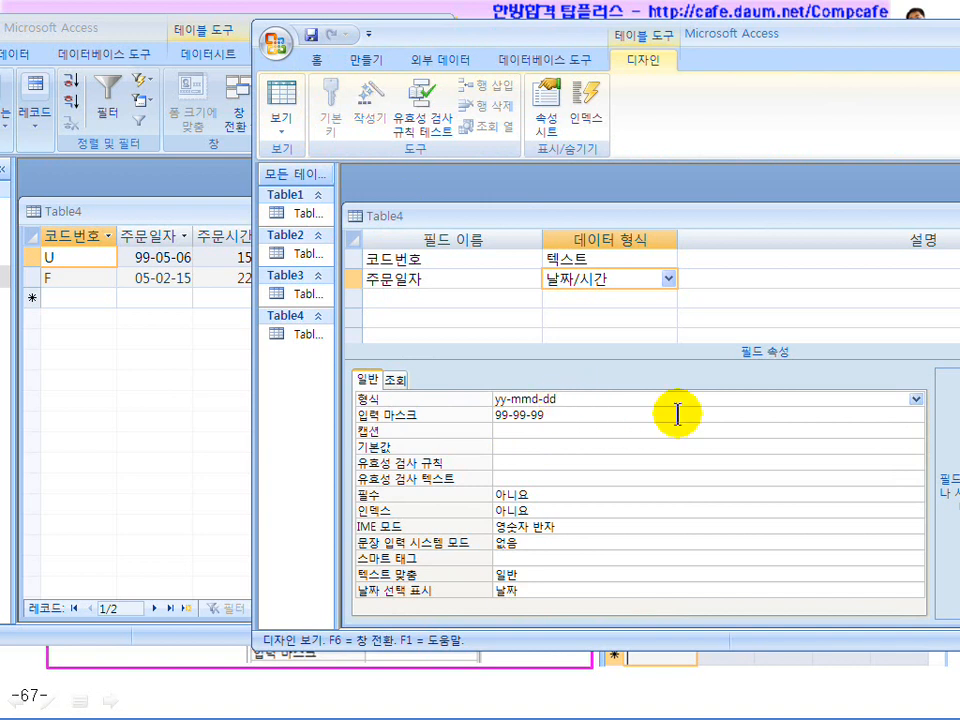
left_click(594, 397)
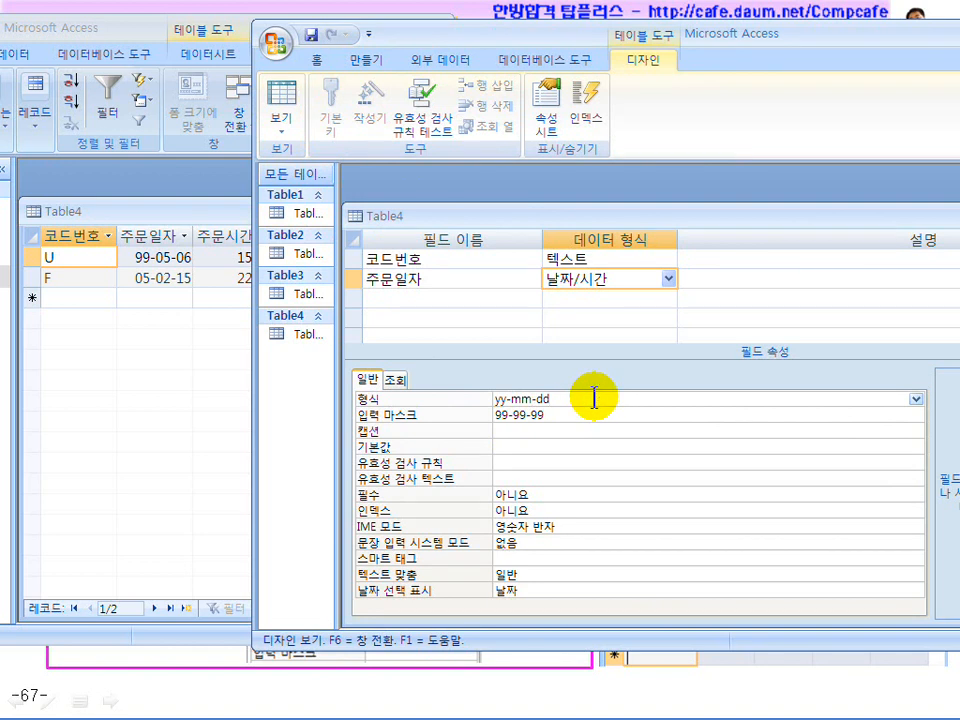
left_click(557, 413)
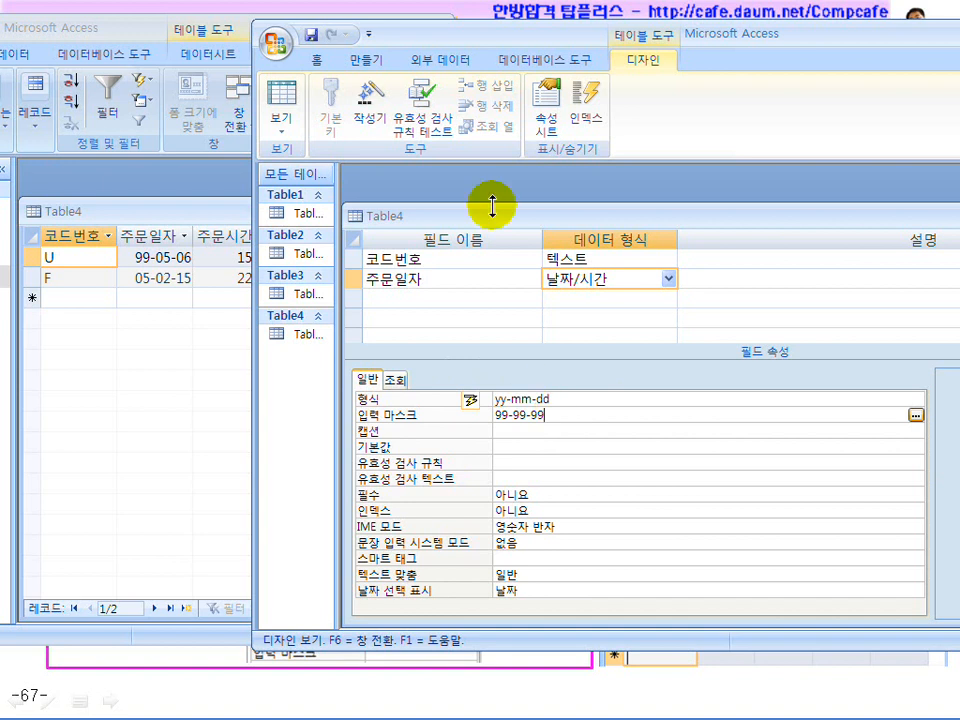
left_click_drag(481, 40, 617, 30)
Add a third field, 주문시간, with the Date/Time data type
left_click(565, 289)
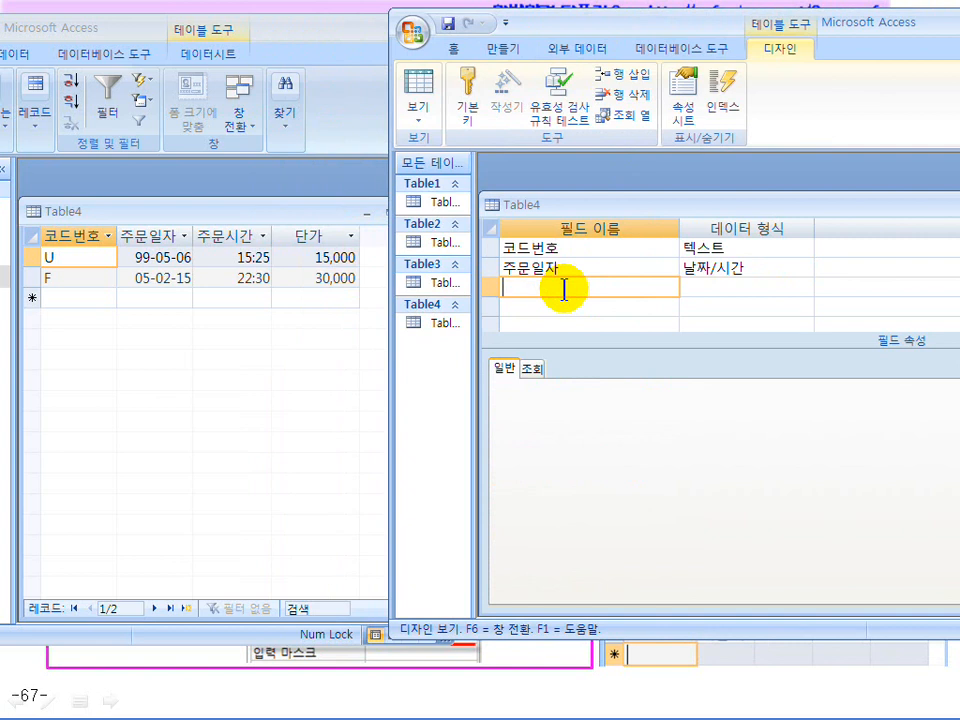
type("주문시간")
key("Tab")
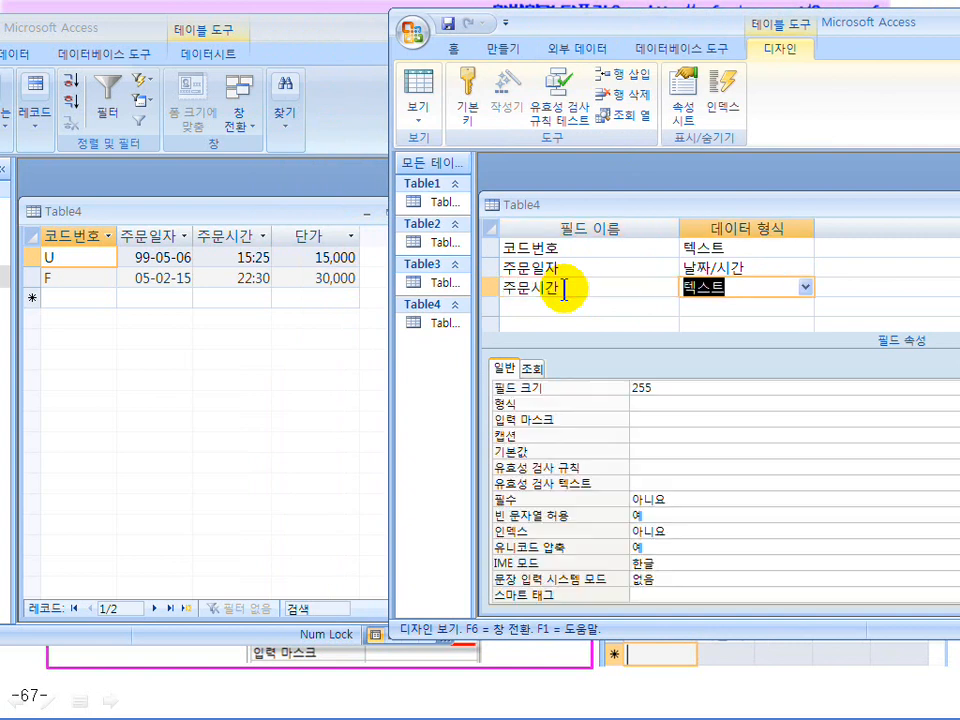
left_click(805, 287)
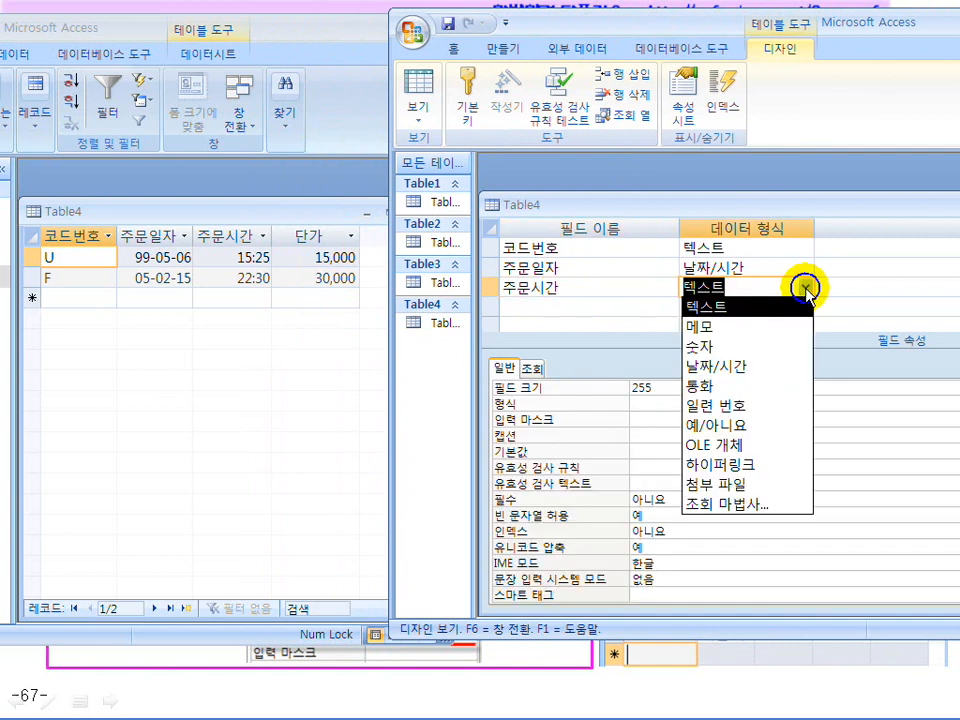
left_click(745, 368)
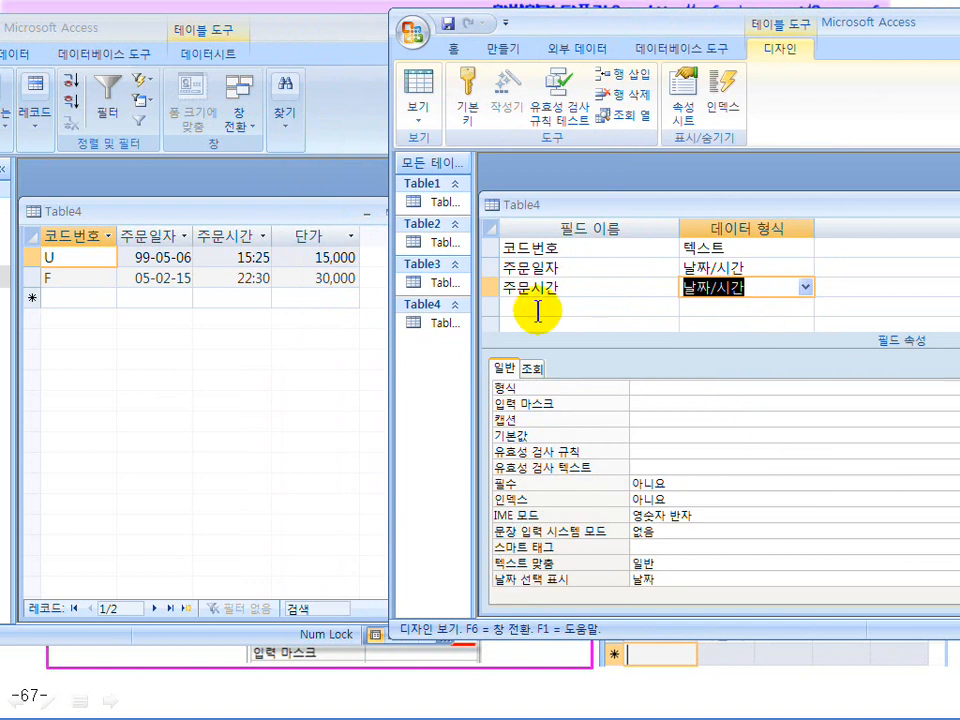
Set the 주문시간 format to 간단한 시간
left_click(659, 401)
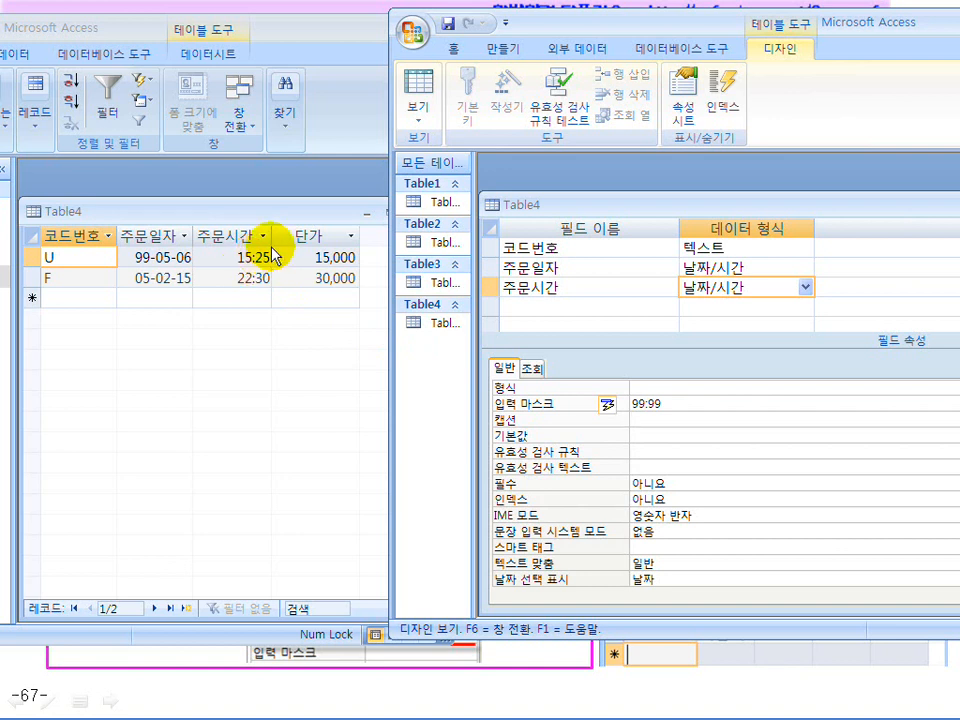
left_click_drag(520, 22, 392, 22)
left_click(918, 392)
left_click(920, 390)
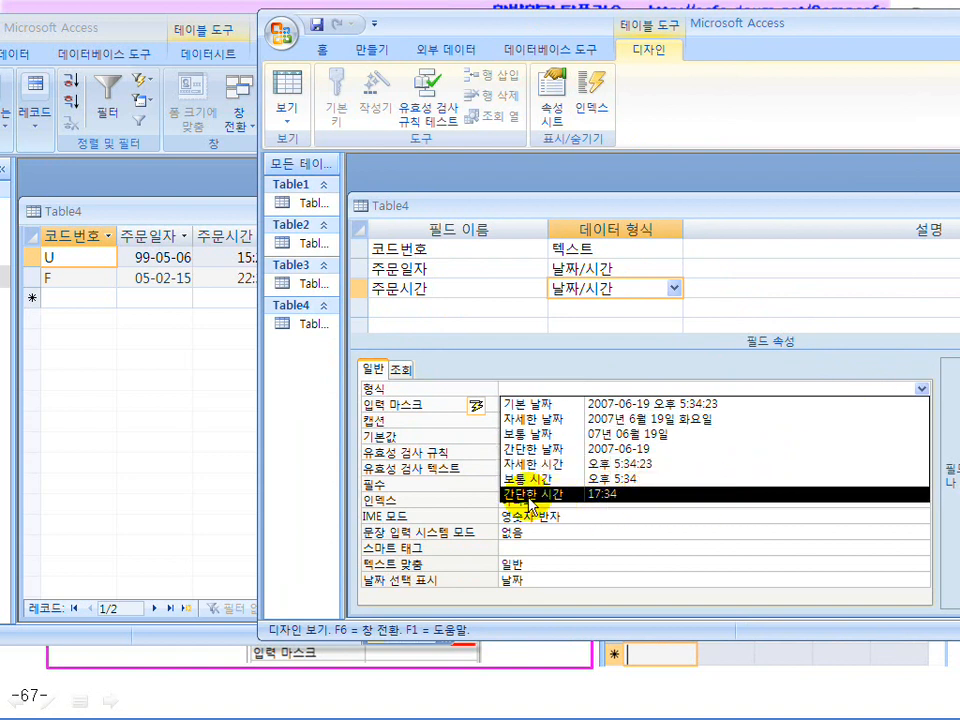
left_click(611, 494)
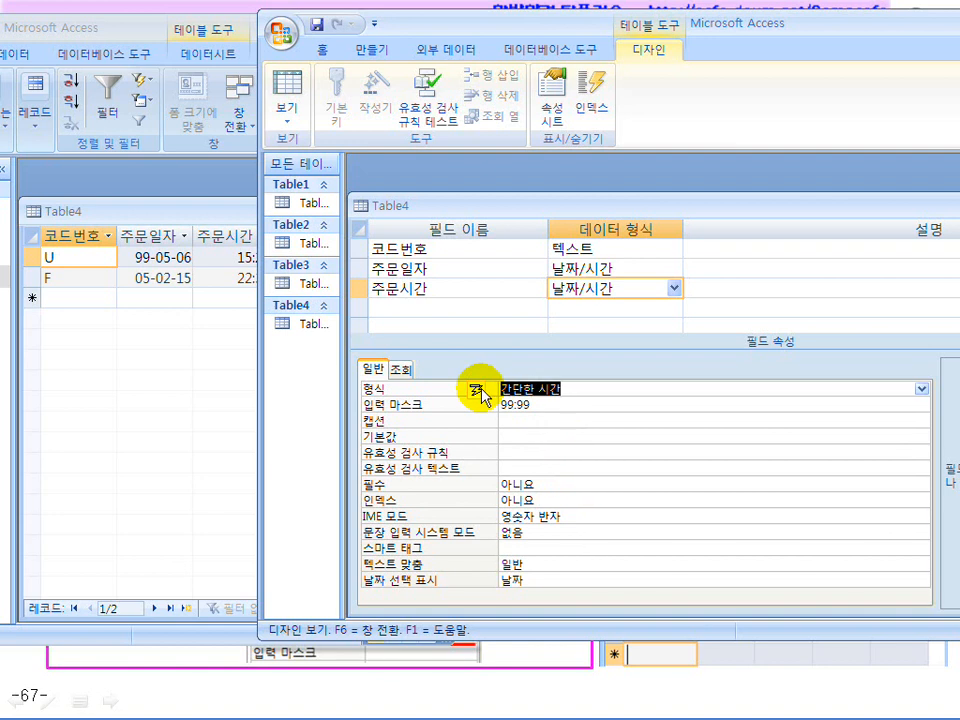
type("ㅡㅡ")
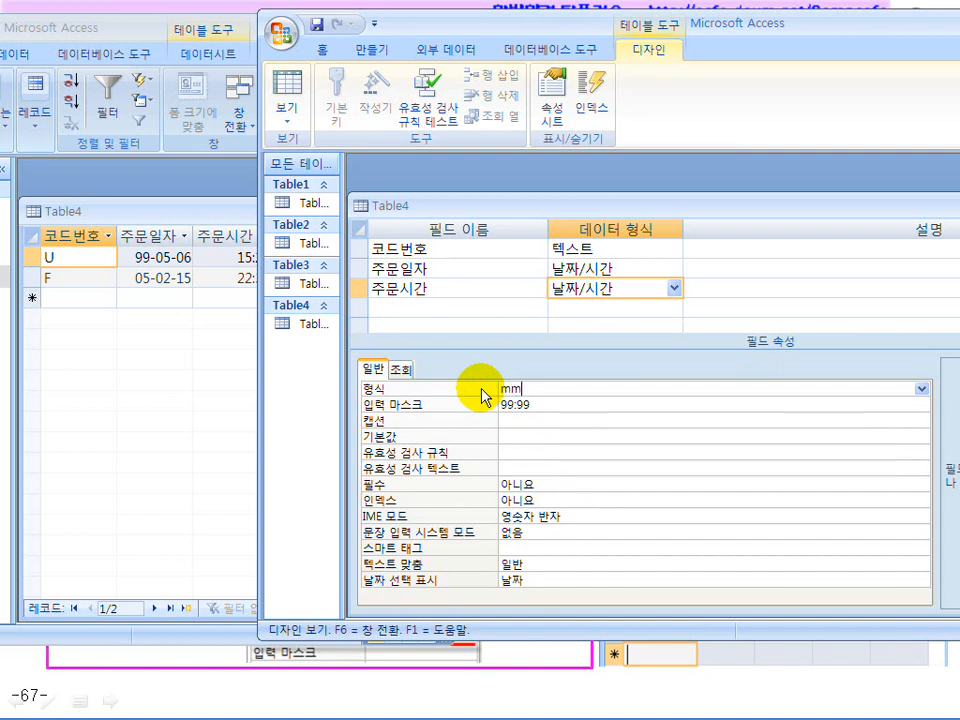
left_click_drag(501, 25, 580, 30)
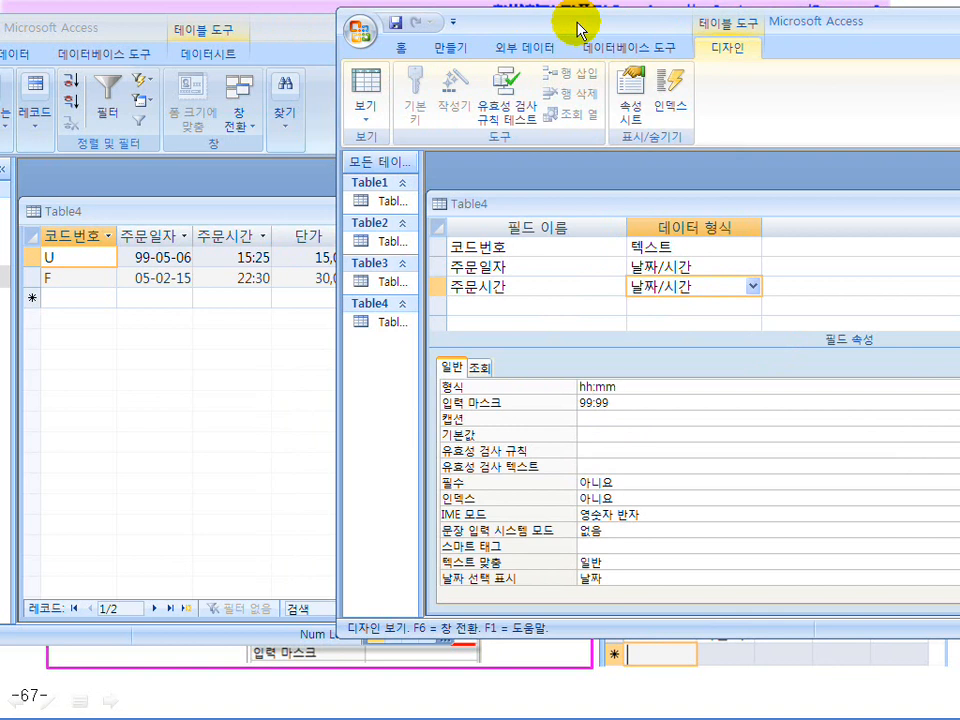
left_click_drag(643, 21, 409, 22)
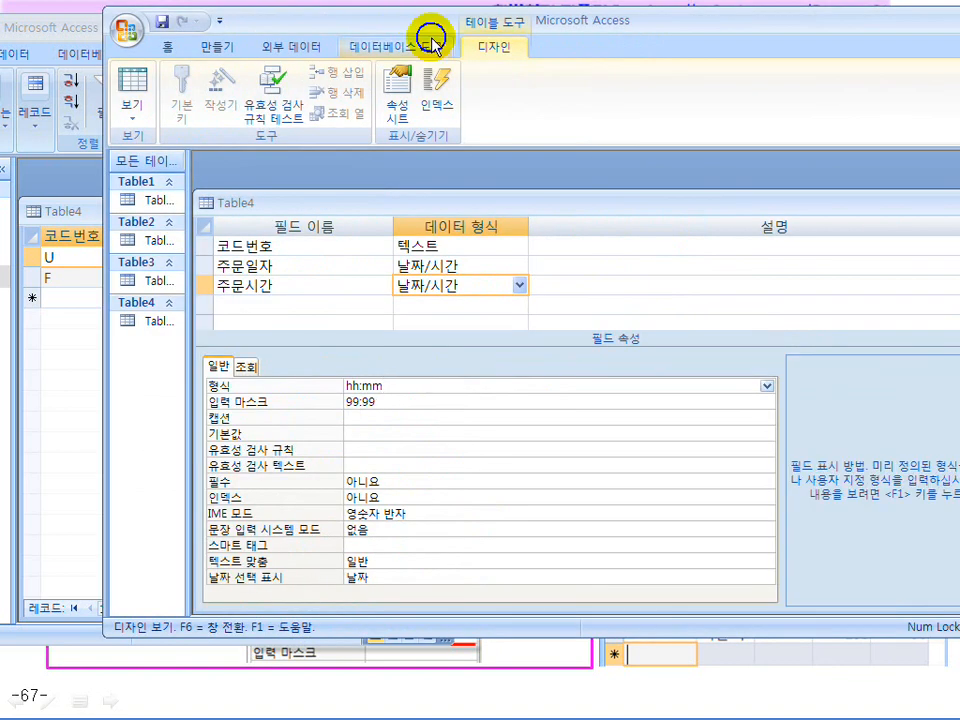
left_click(766, 386)
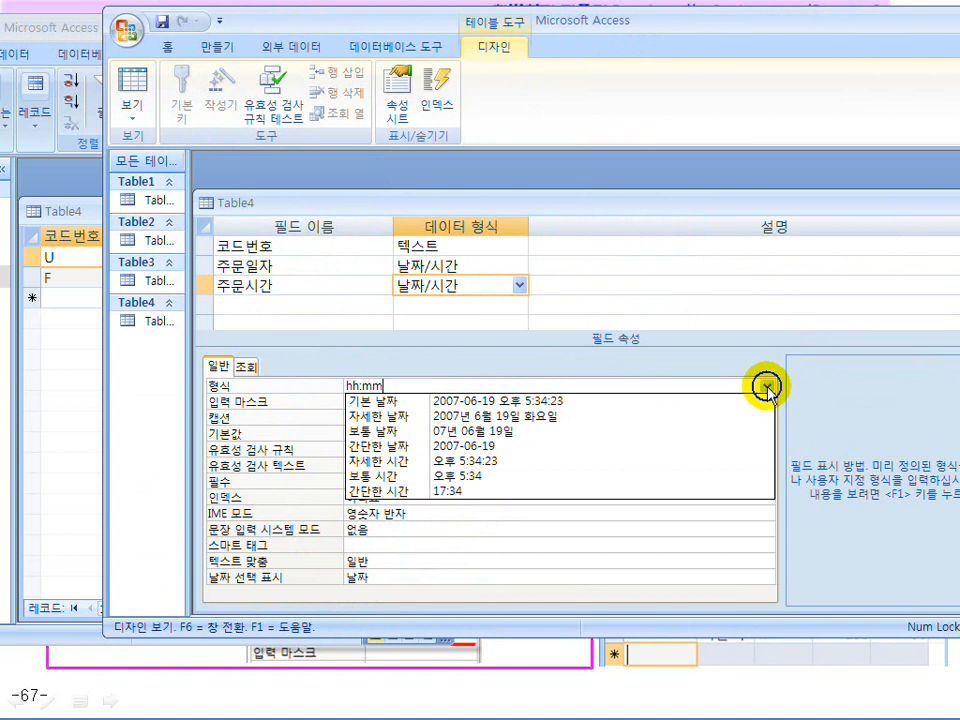
left_click(577, 494)
left_click(414, 402)
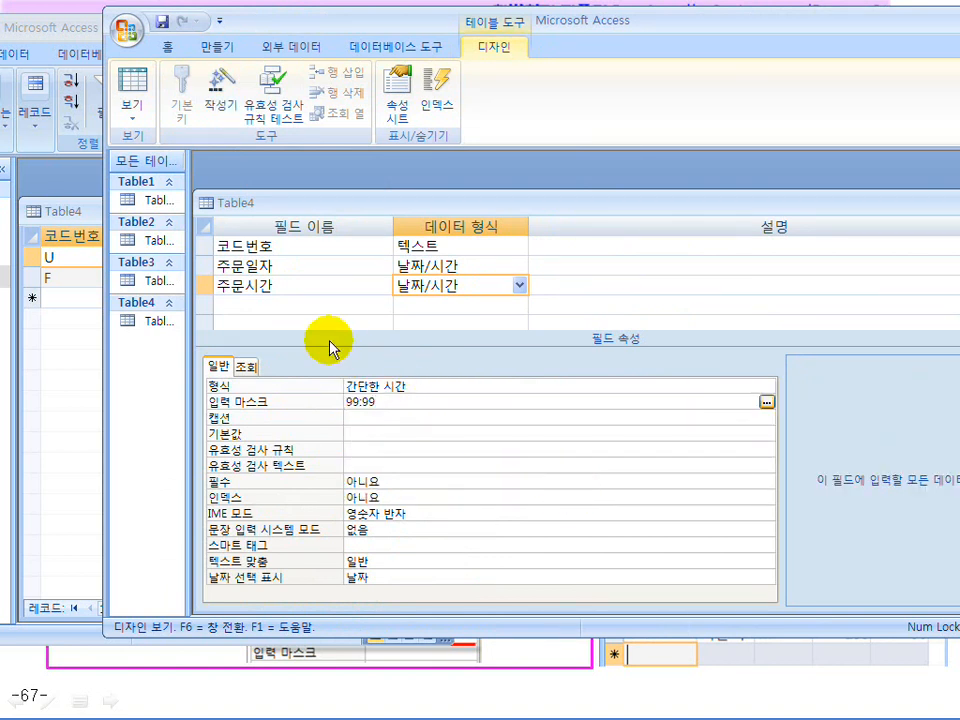
left_click_drag(369, 30, 680, 37)
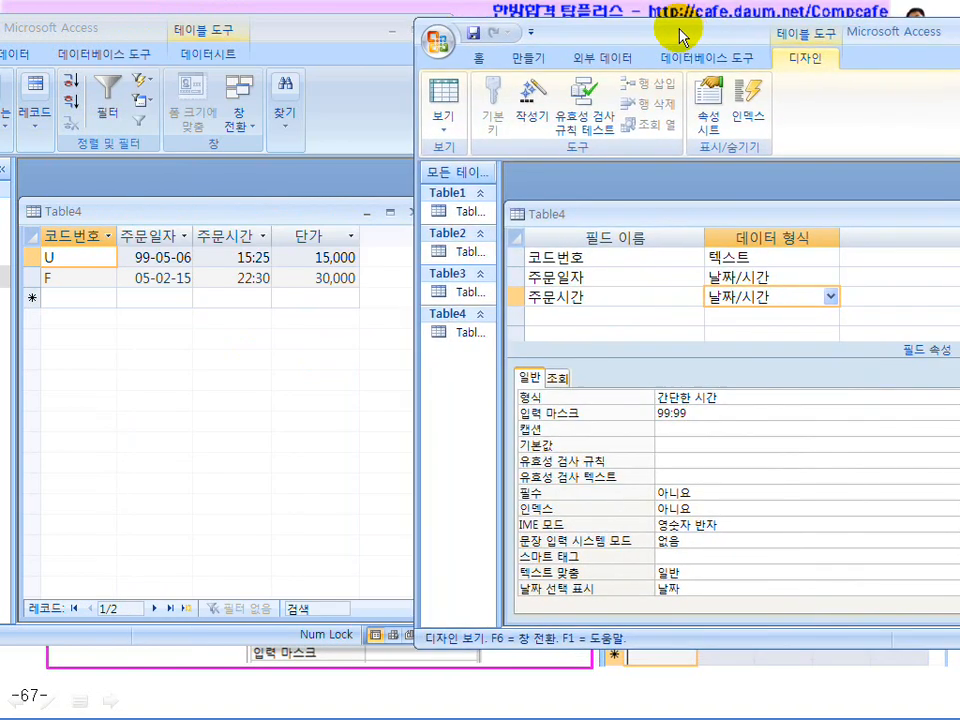
Add a fourth field named 단가
left_click(553, 315)
type("e")
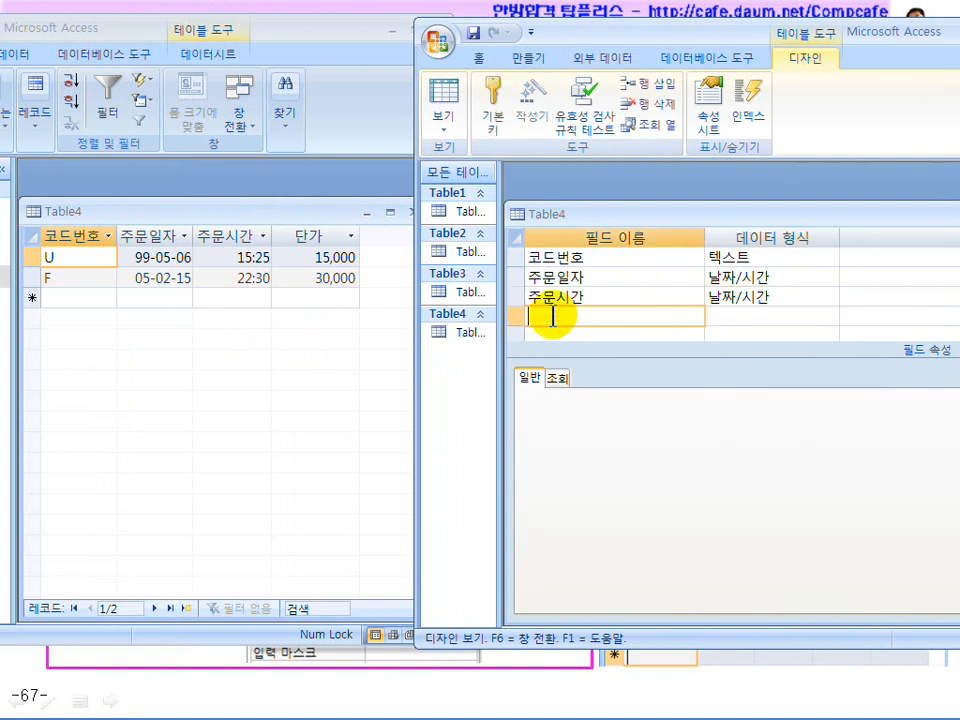
type("ksrk")
key("Tab")
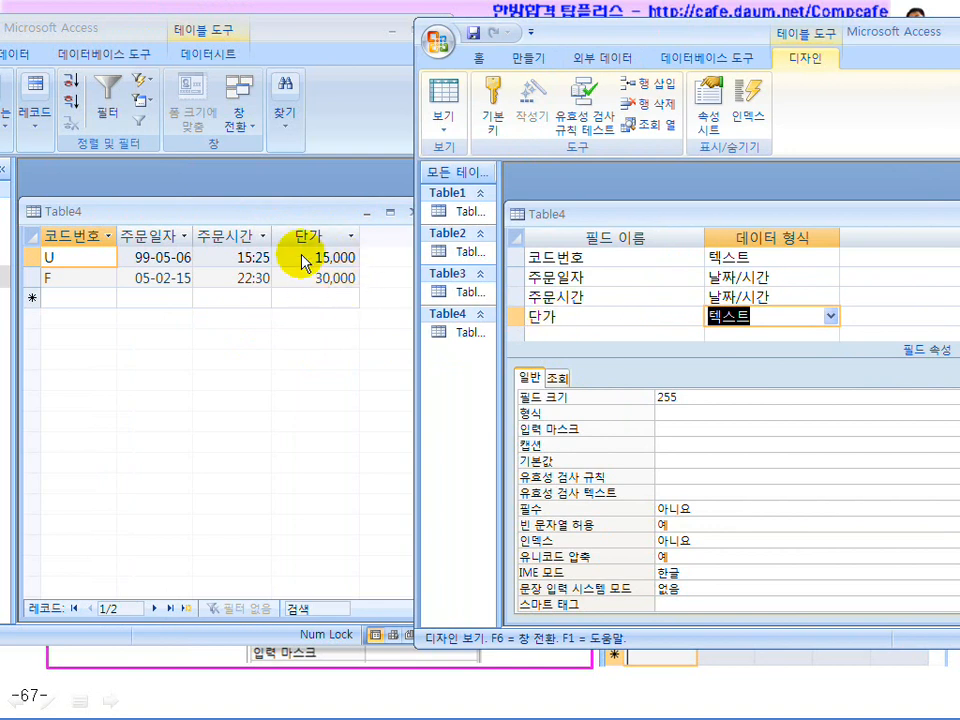
Make 단가 a 숫자 field with field size 정수(Long), then switch to Datasheet view
left_click(832, 316)
left_click(776, 373)
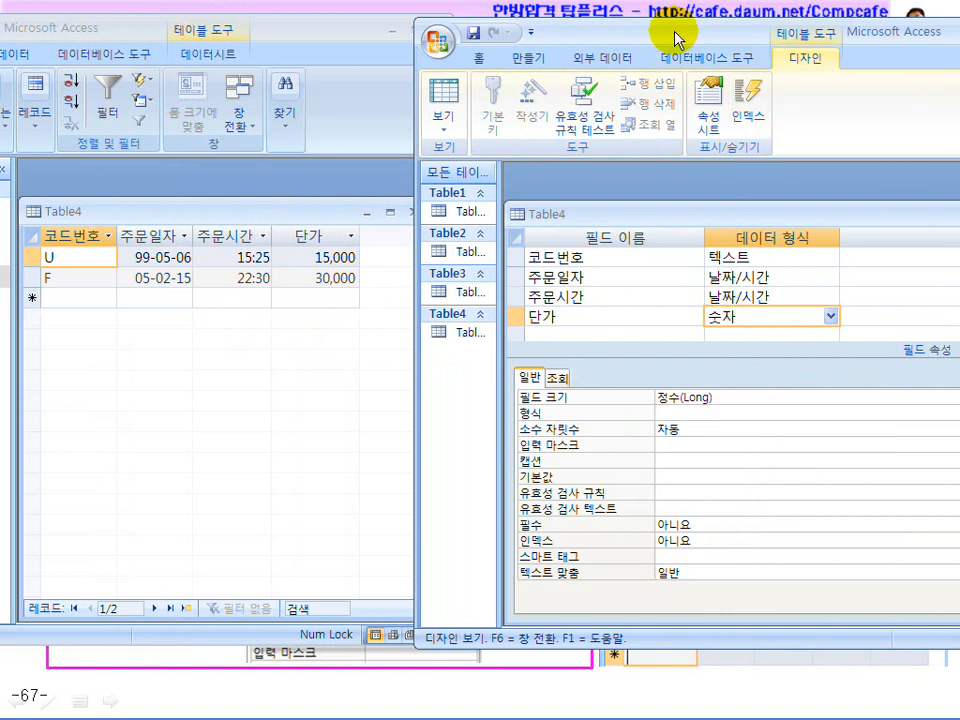
left_click_drag(681, 36, 550, 26)
left_click(948, 393)
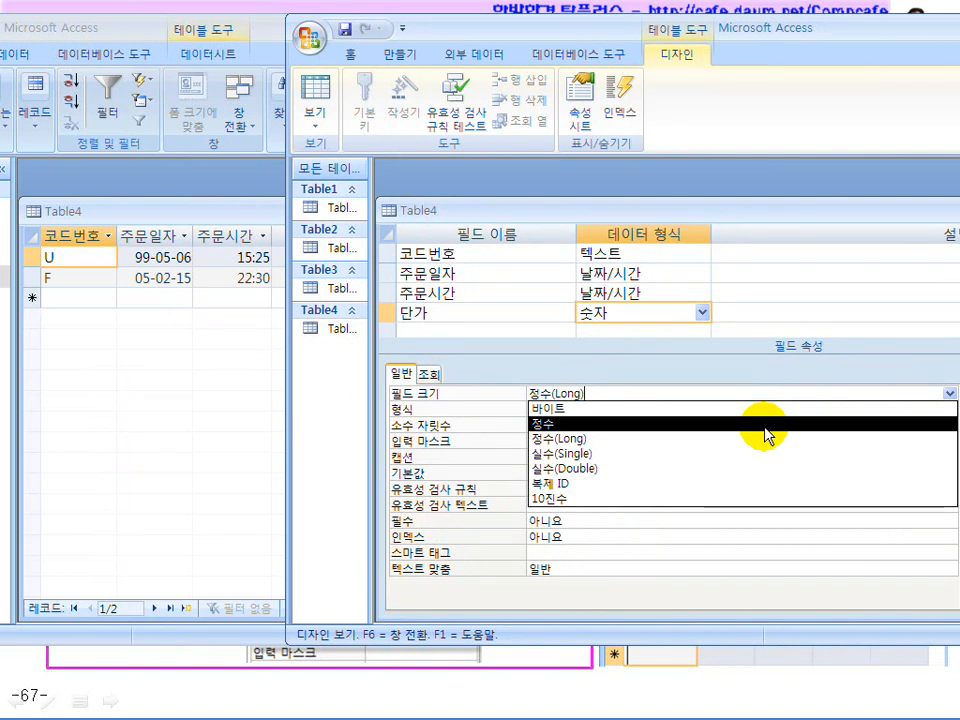
left_click(762, 440)
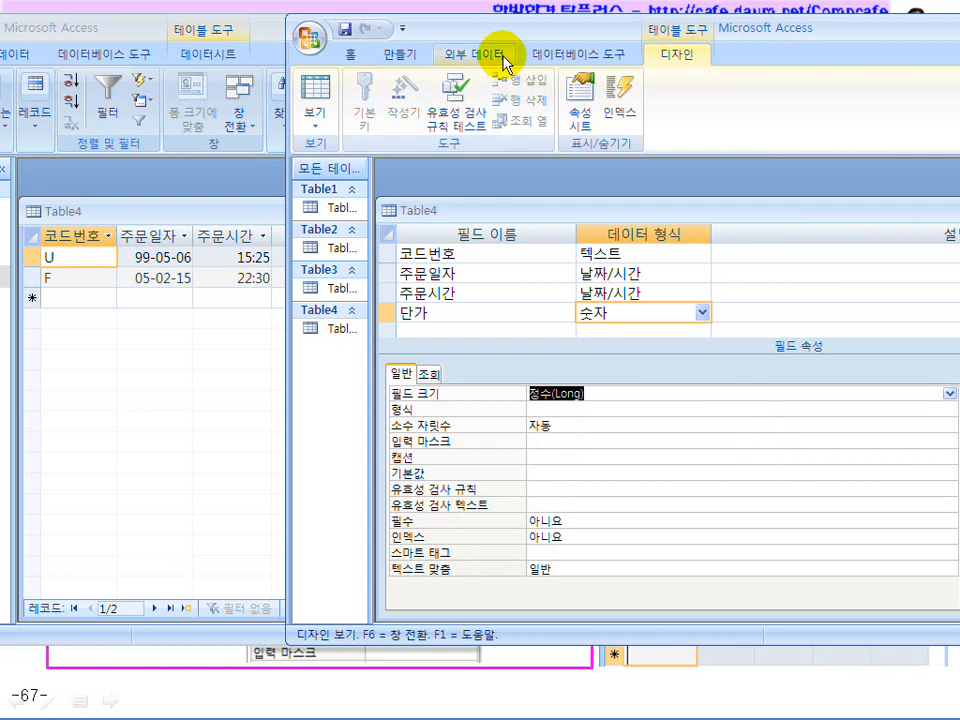
left_click_drag(490, 28, 650, 22)
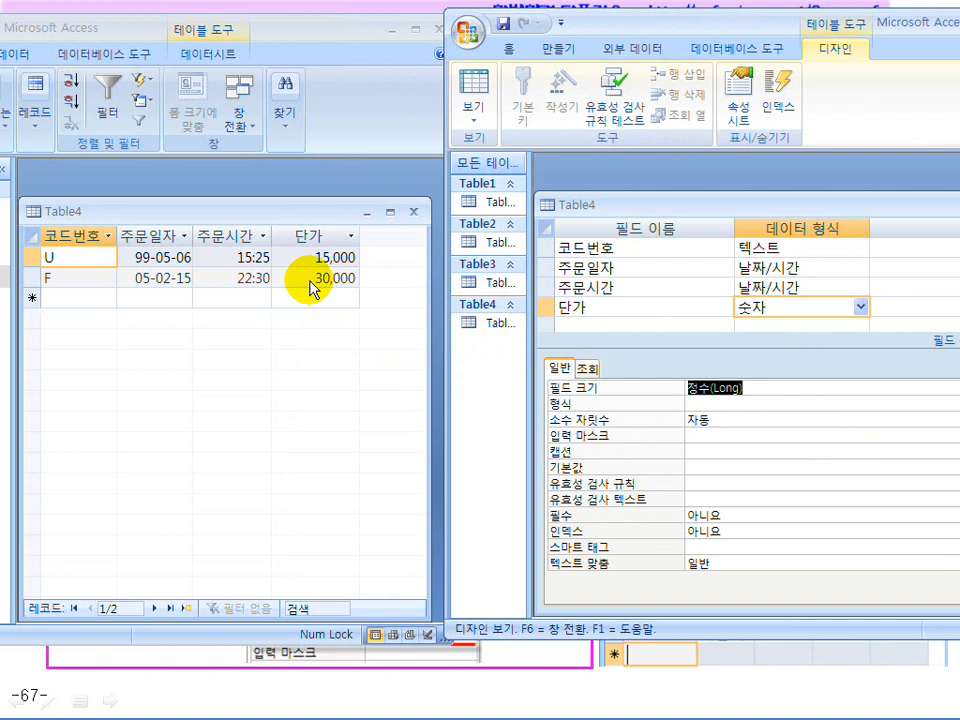
left_click(752, 389)
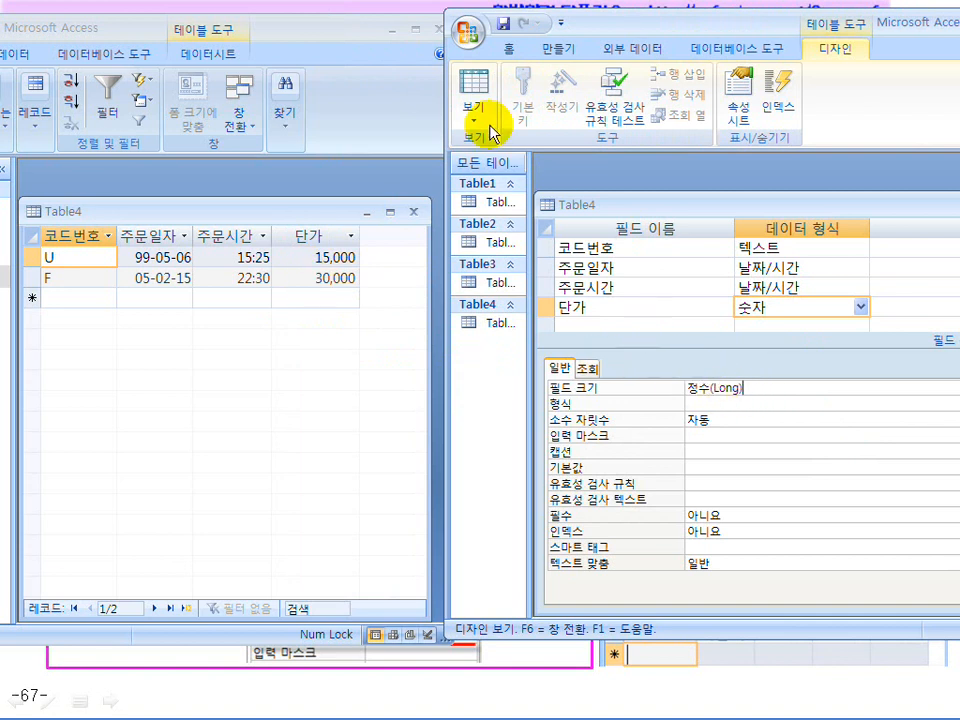
double_click(722, 424)
left_click(476, 103)
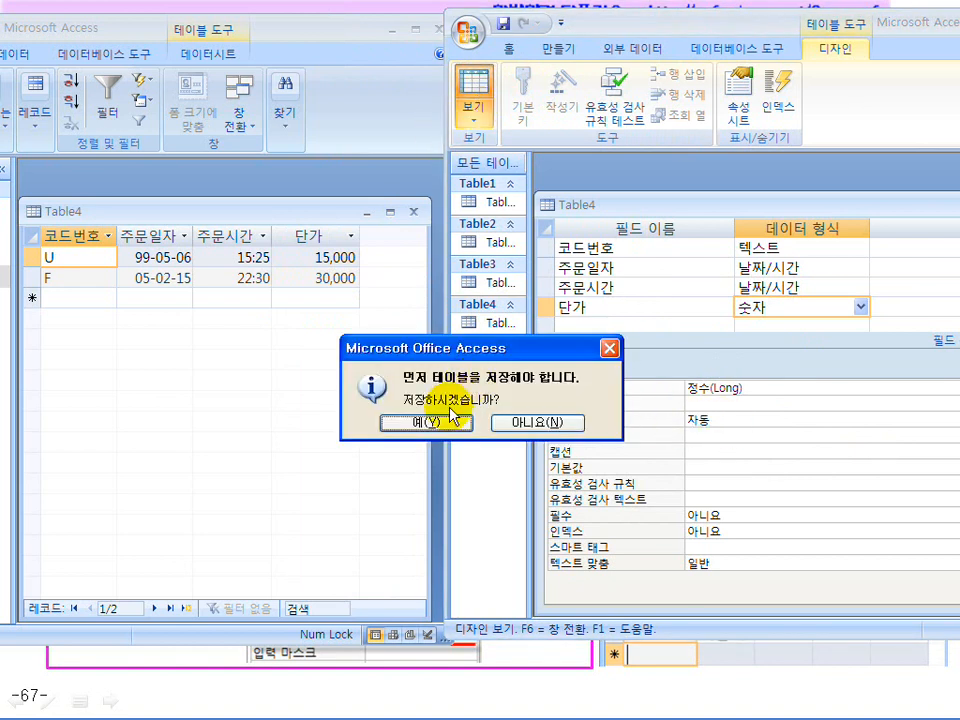
Save the table and complete record U with time 15:25 and price 15000
left_click(426, 422)
left_click(795, 254)
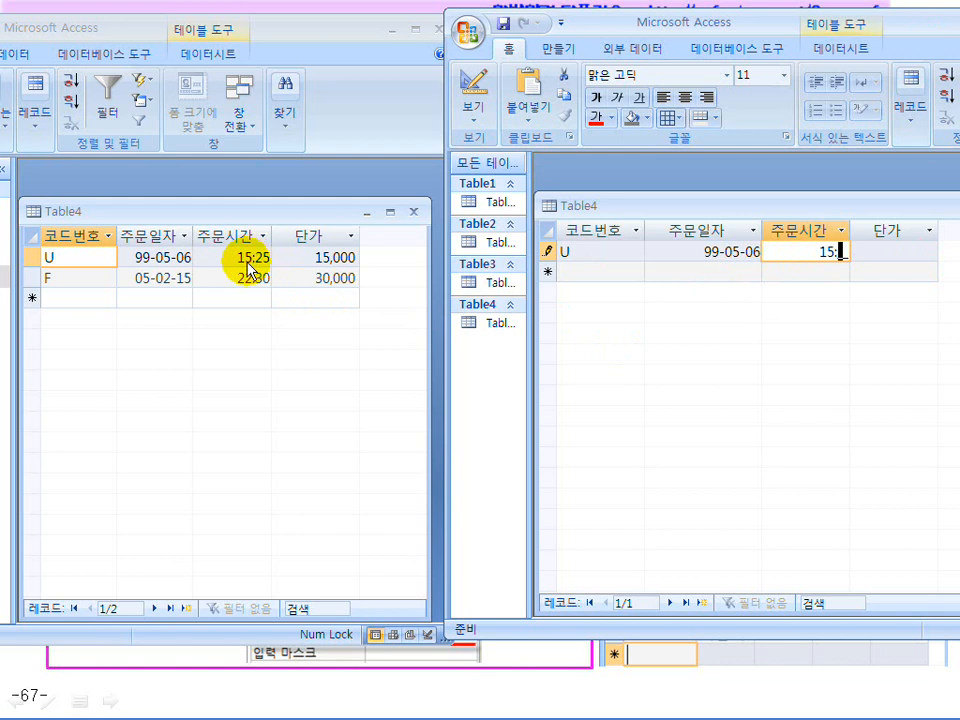
type("25")
key("Tab")
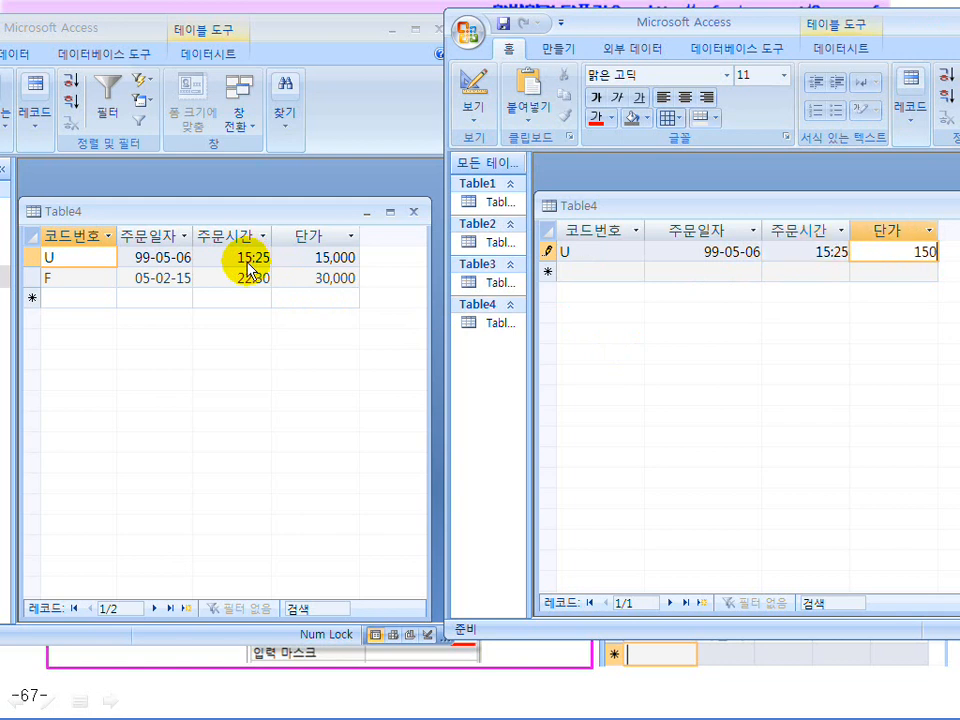
type("15000")
key("Tab")
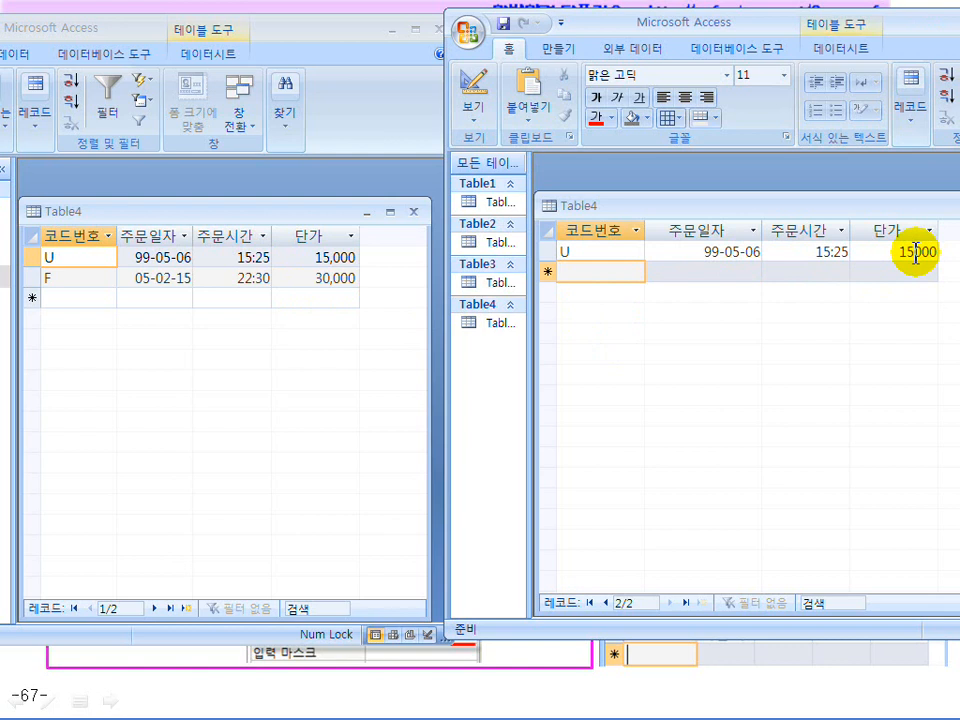
Enter record F with date 05-02-15, time 22:30 and price 30000
type("F")
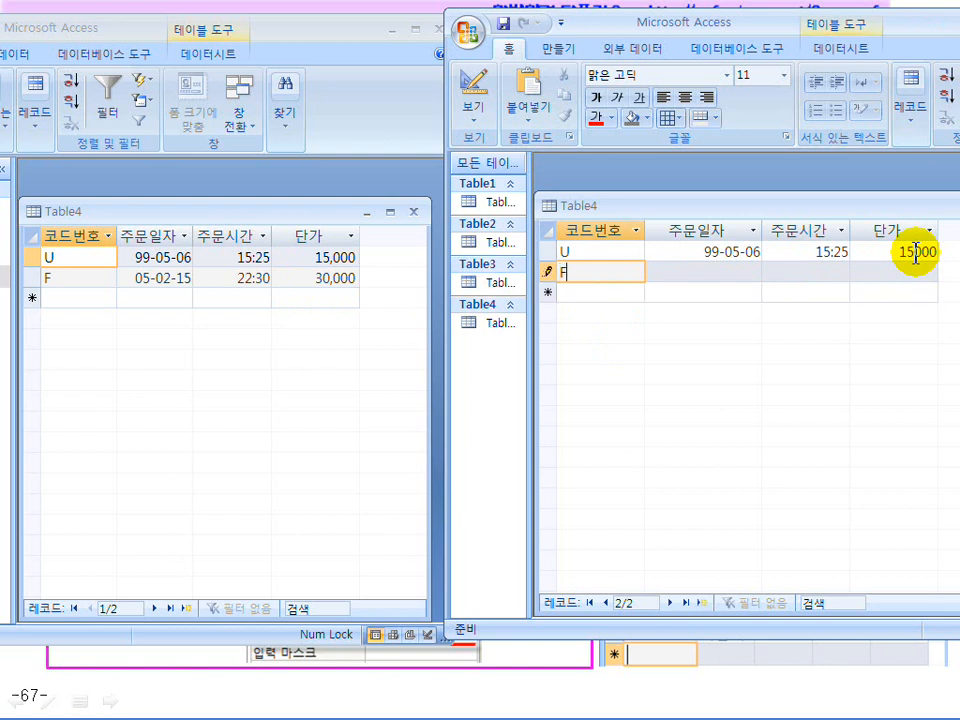
key("Tab")
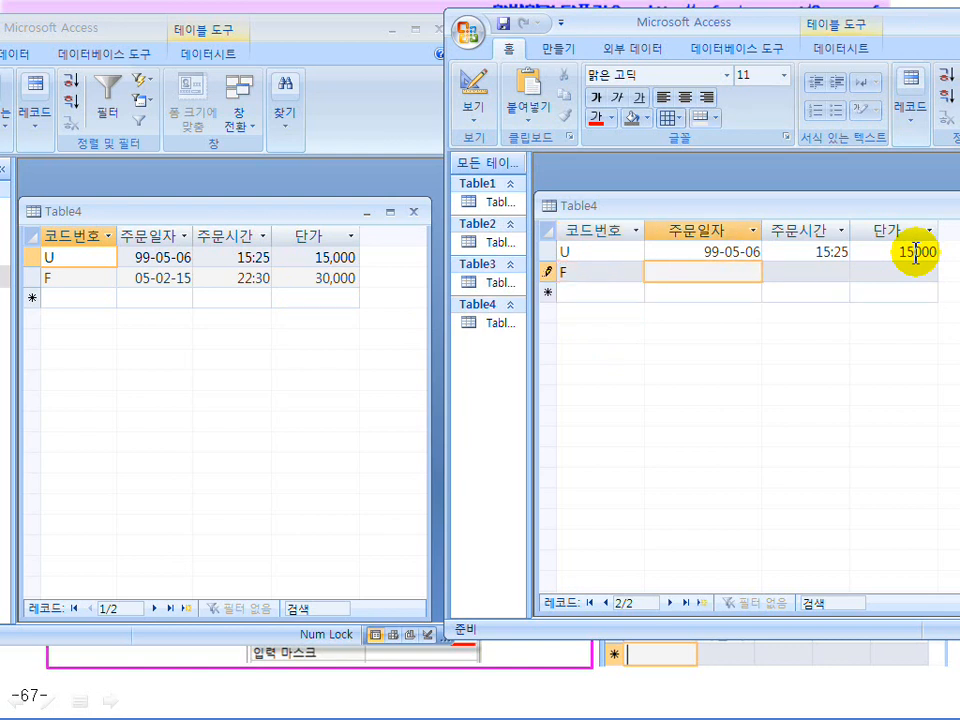
type("05-02-15")
key("Tab")
type("22")
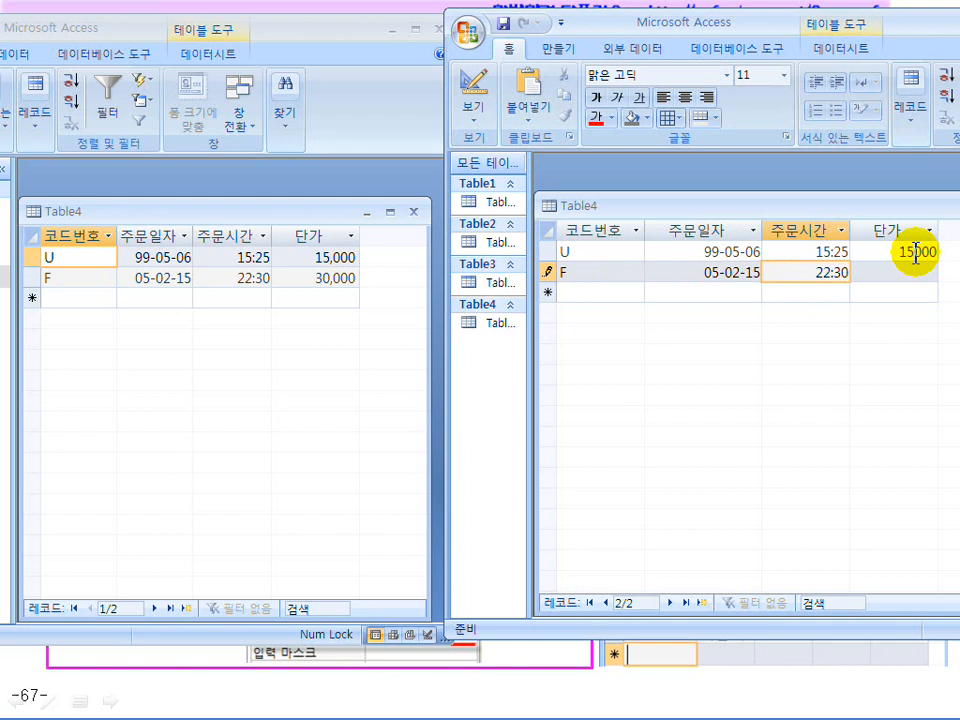
key("Tab")
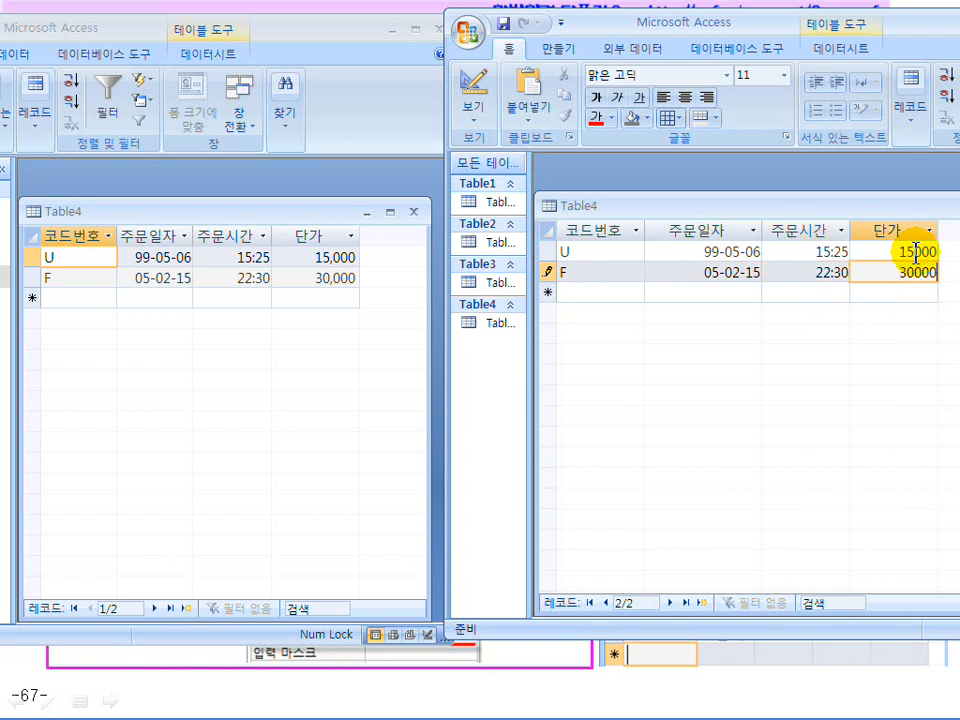
type("30000")
key("Tab")
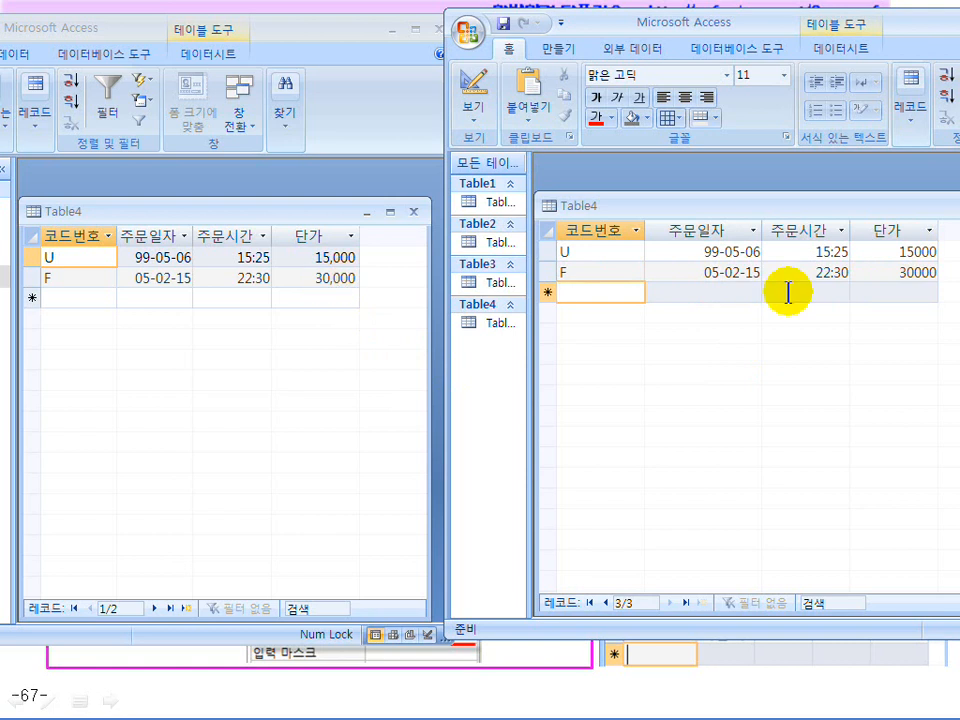
left_click(477, 92)
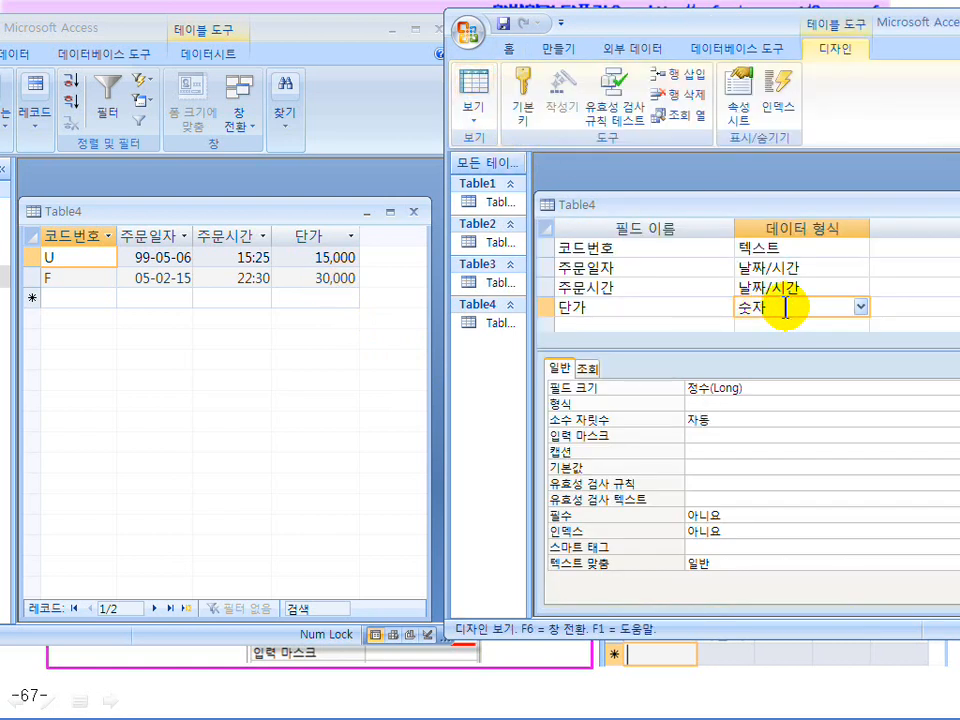
Give 단가 the 표준 format, save, and check its values in Datasheet view
left_click_drag(735, 10, 380, 20)
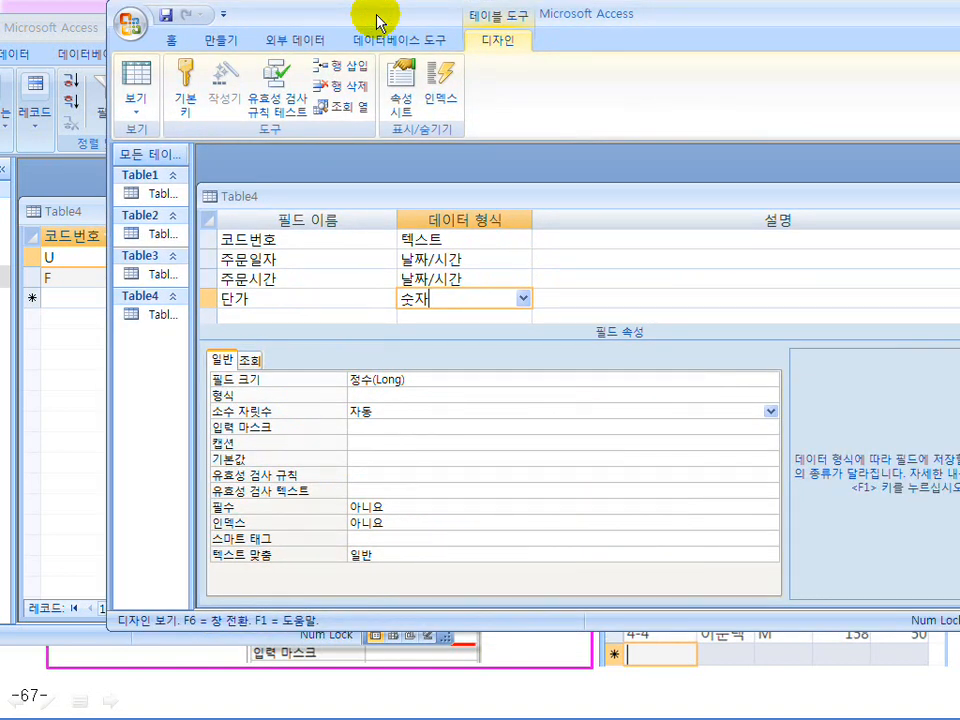
left_click(476, 396)
left_click(770, 395)
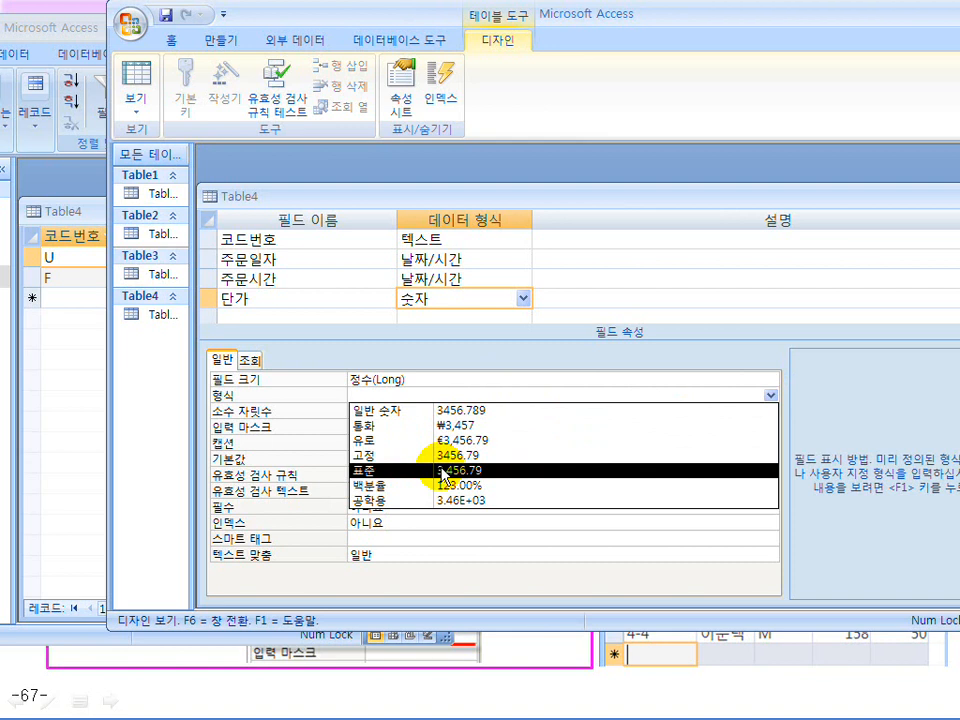
left_click(443, 470)
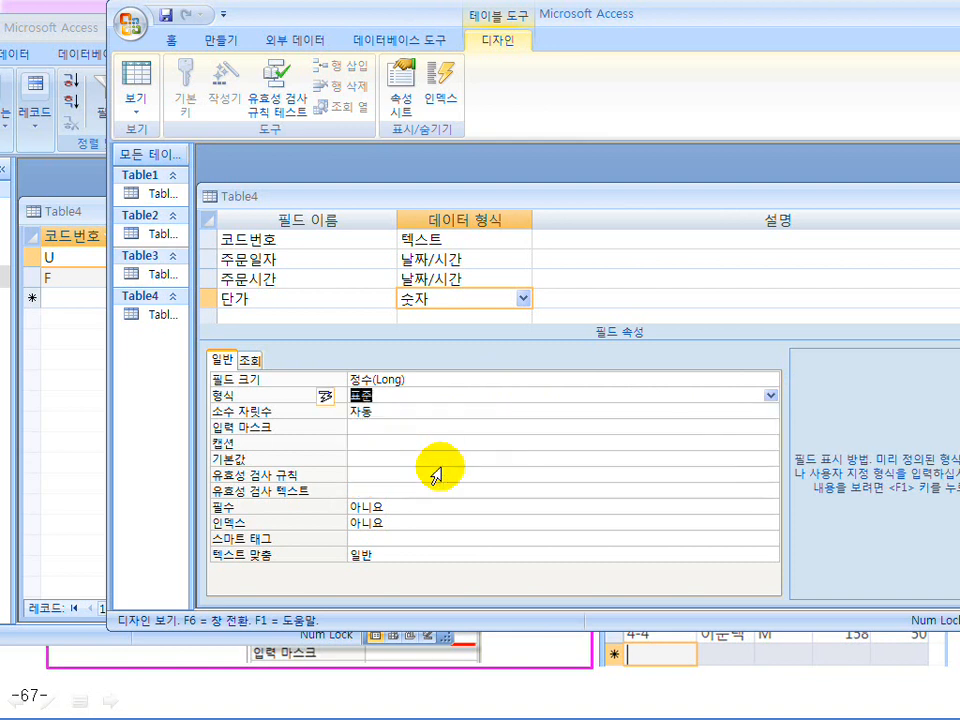
left_click(376, 412)
left_click(146, 86)
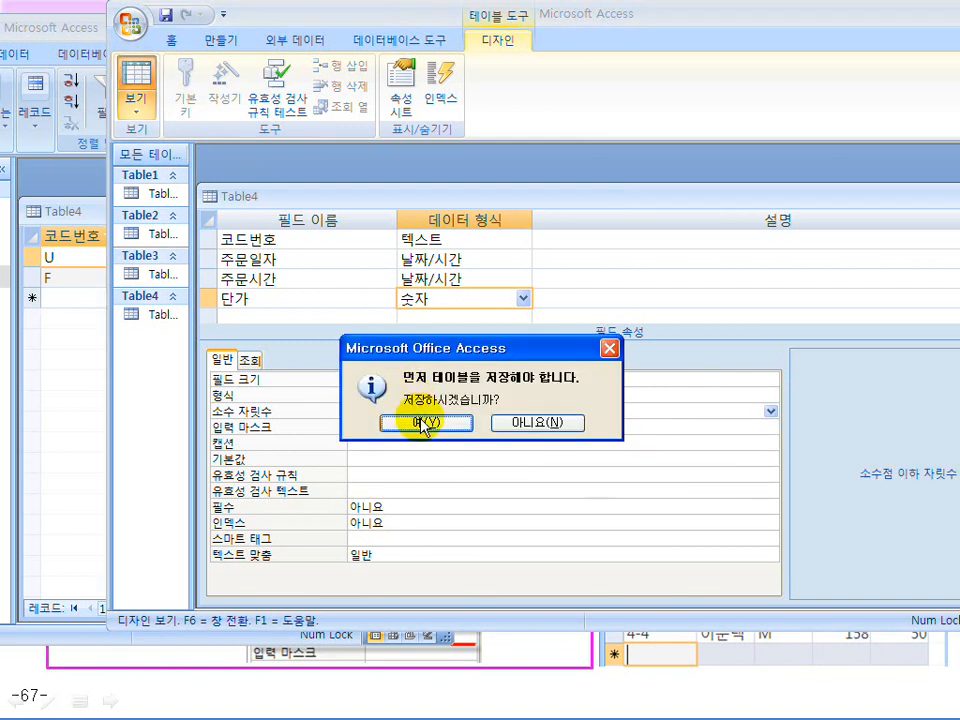
left_click(426, 422)
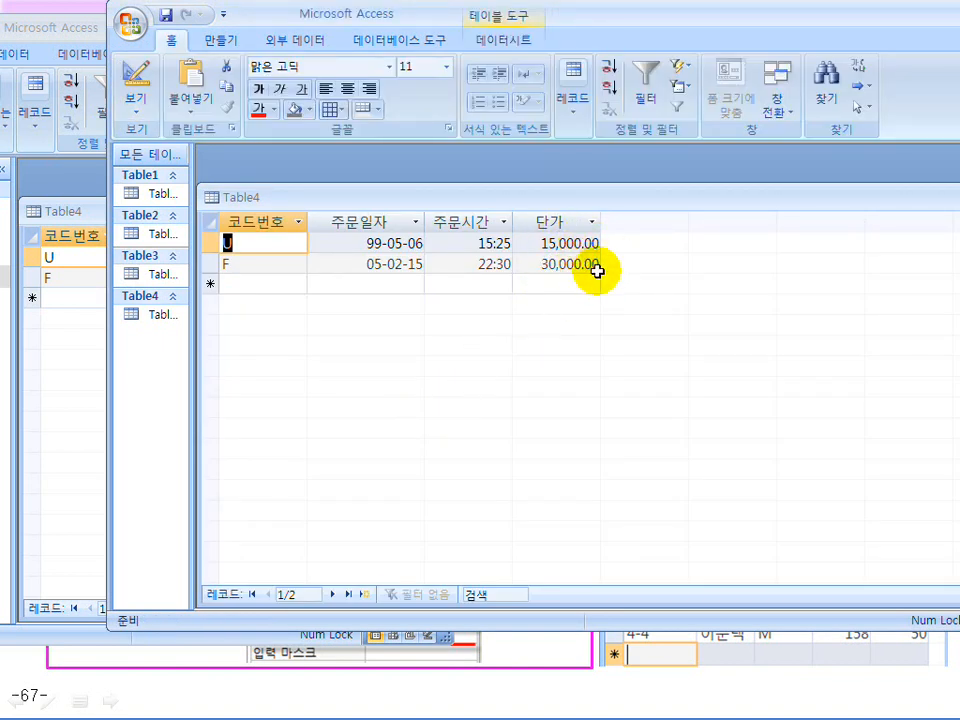
left_click(145, 82)
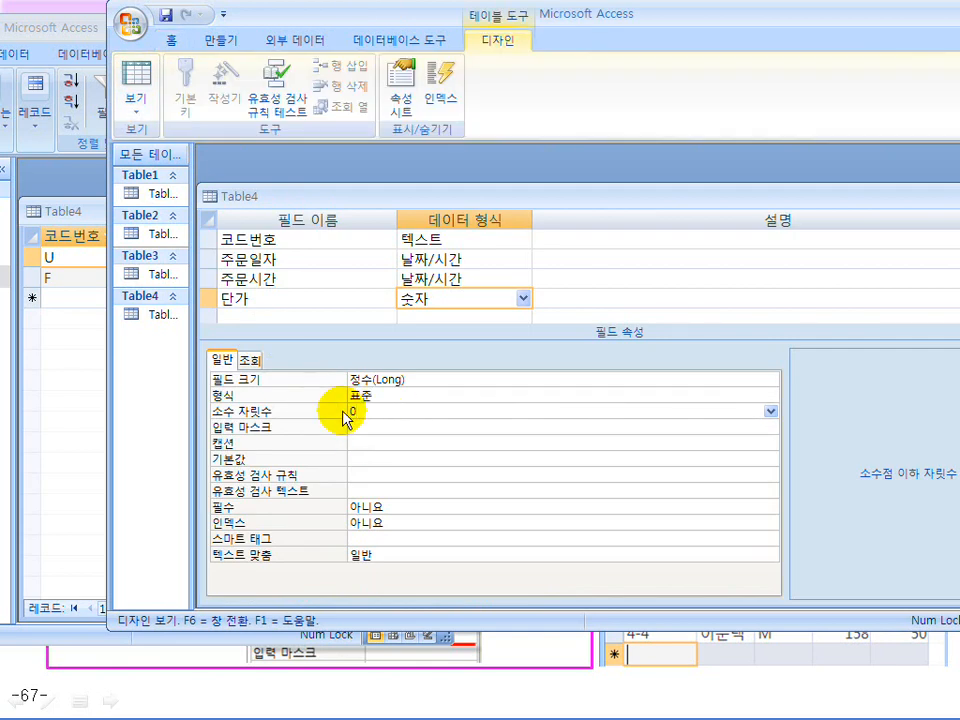
Confirm 0 decimal places for 단가 and preview it with the 고정 format
key("Return")
left_click(400, 396)
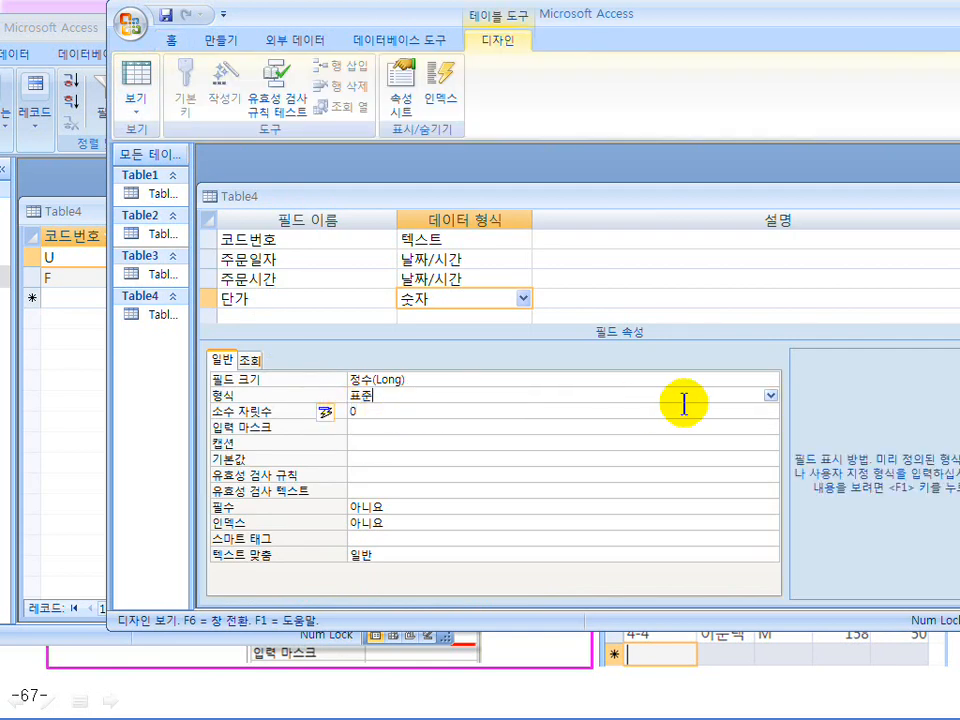
left_click(771, 397)
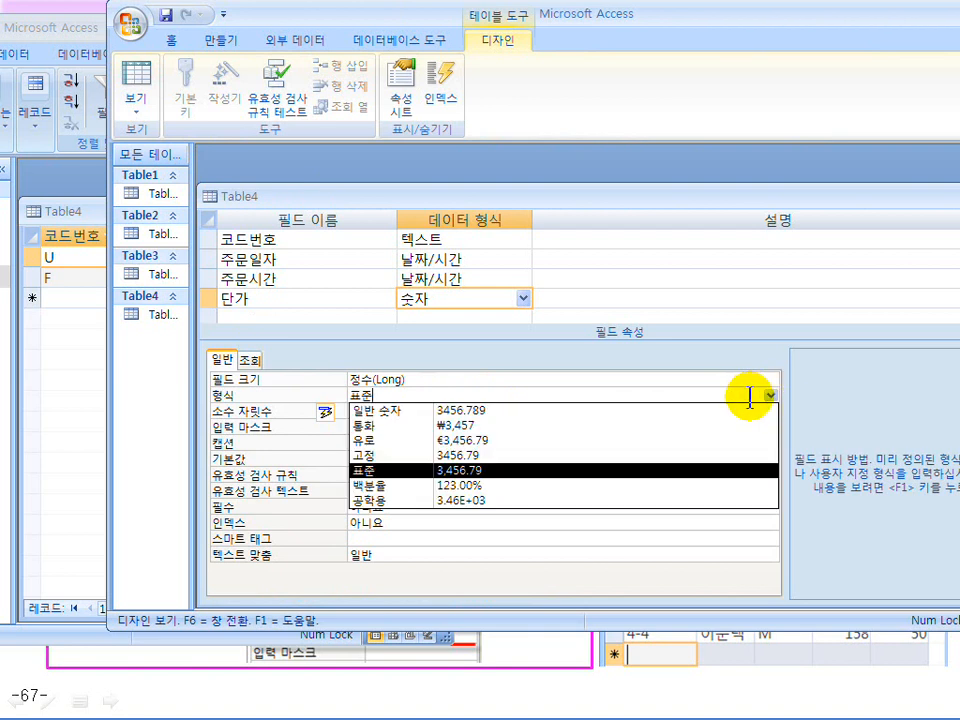
left_click(626, 462)
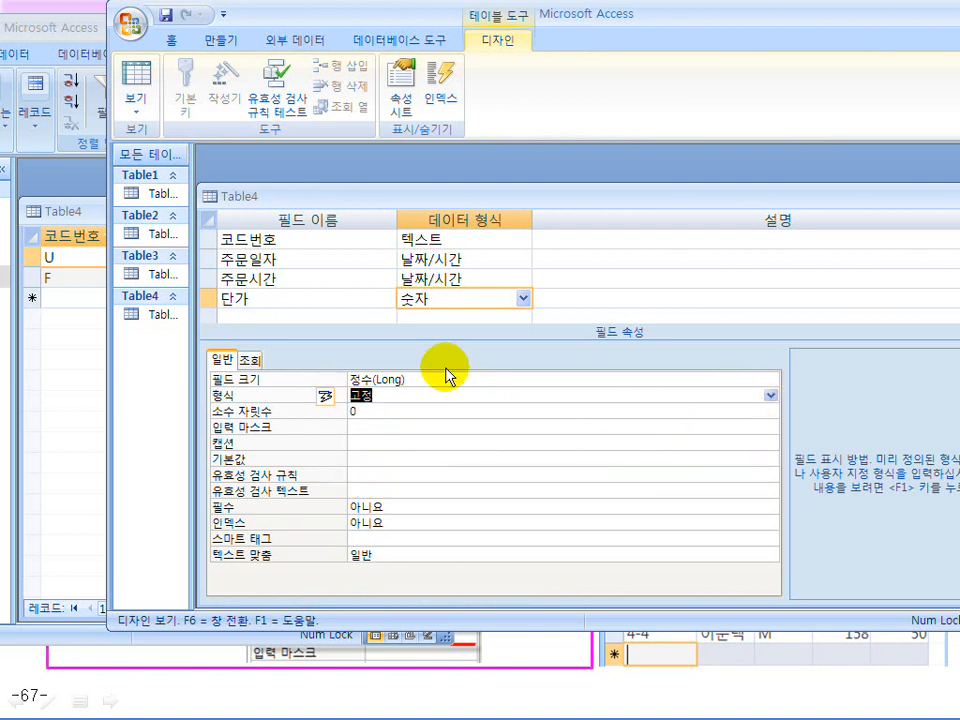
left_click(134, 70)
left_click(394, 427)
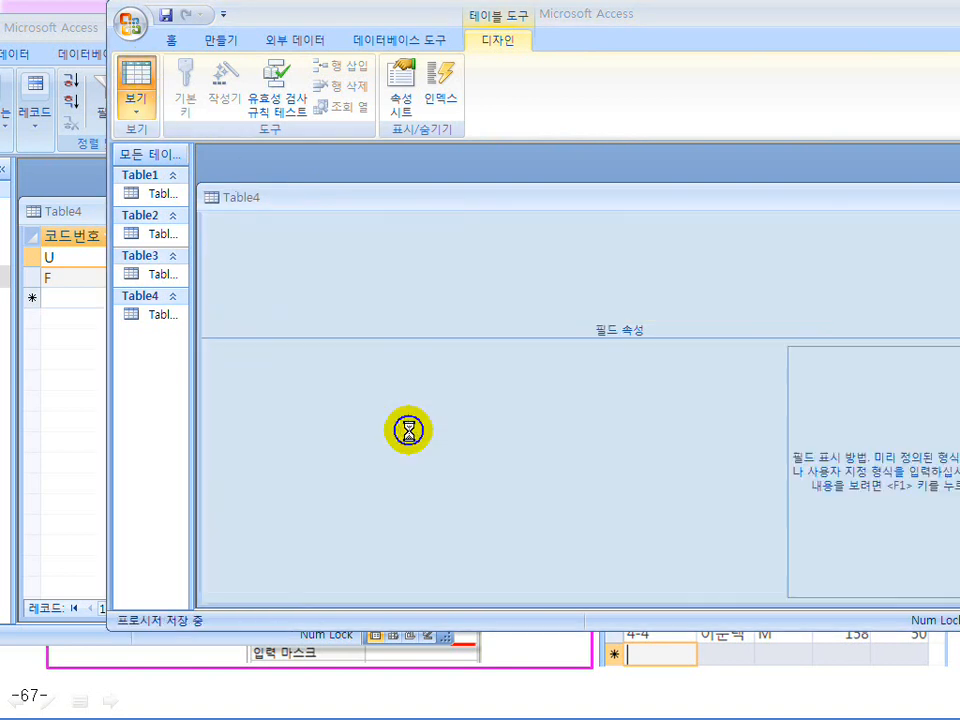
left_click(134, 84)
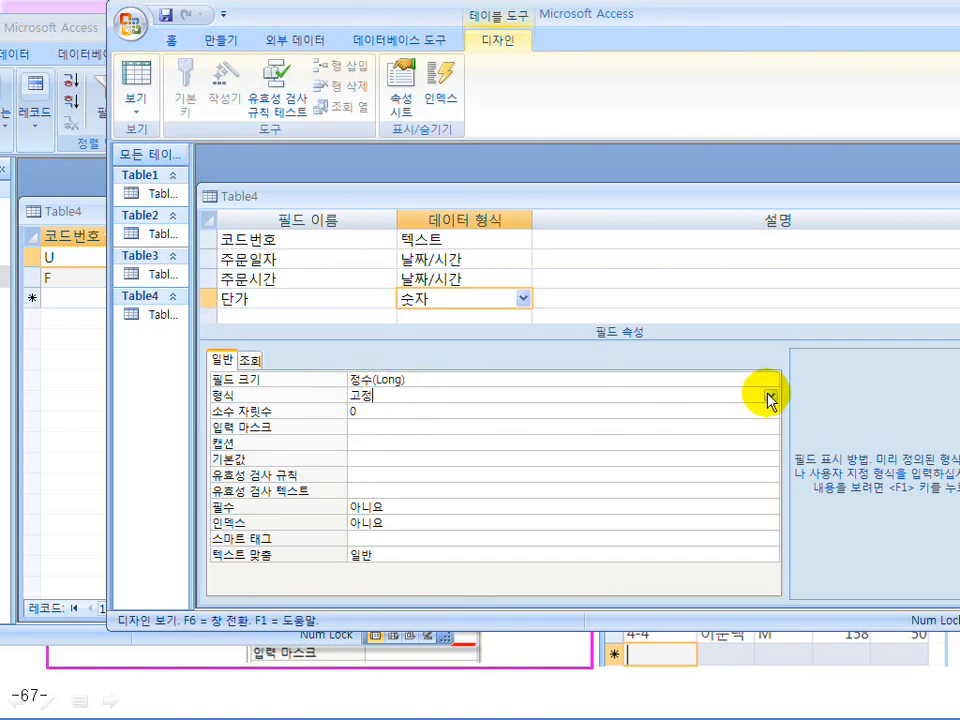
Switch 단가 back to the 표준 format and save to view 15,000 and 30,000
left_click(769, 395)
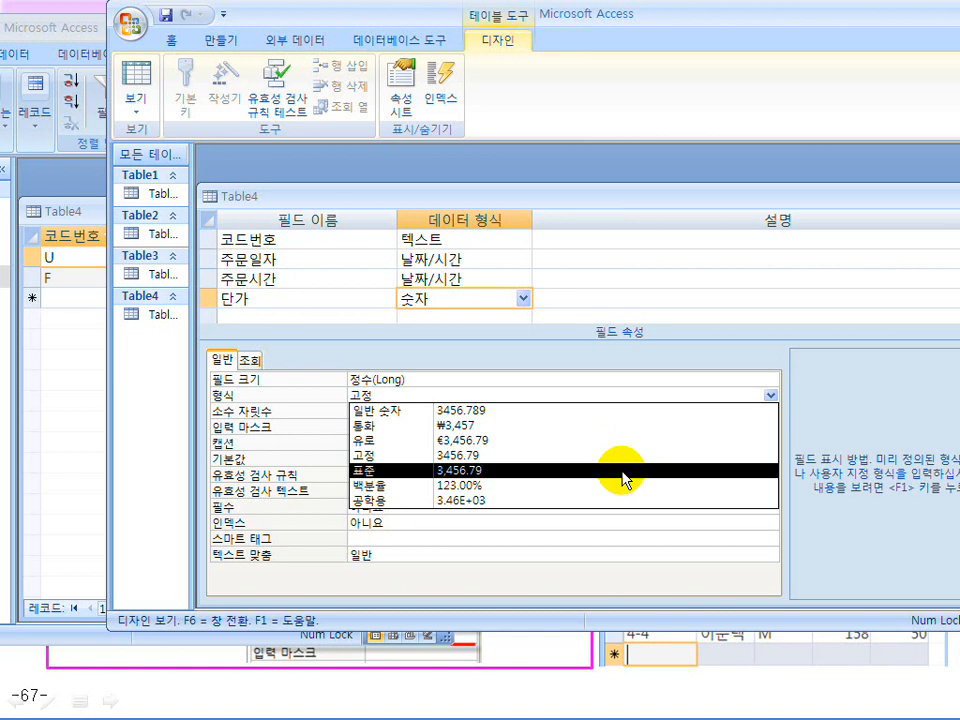
left_click(622, 472)
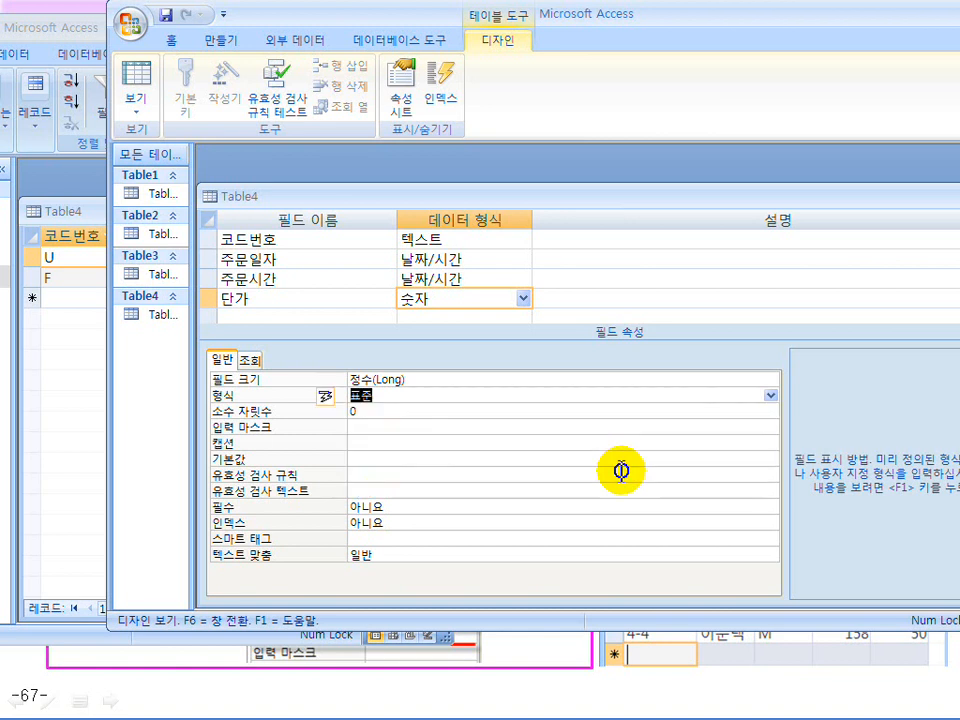
left_click(375, 410)
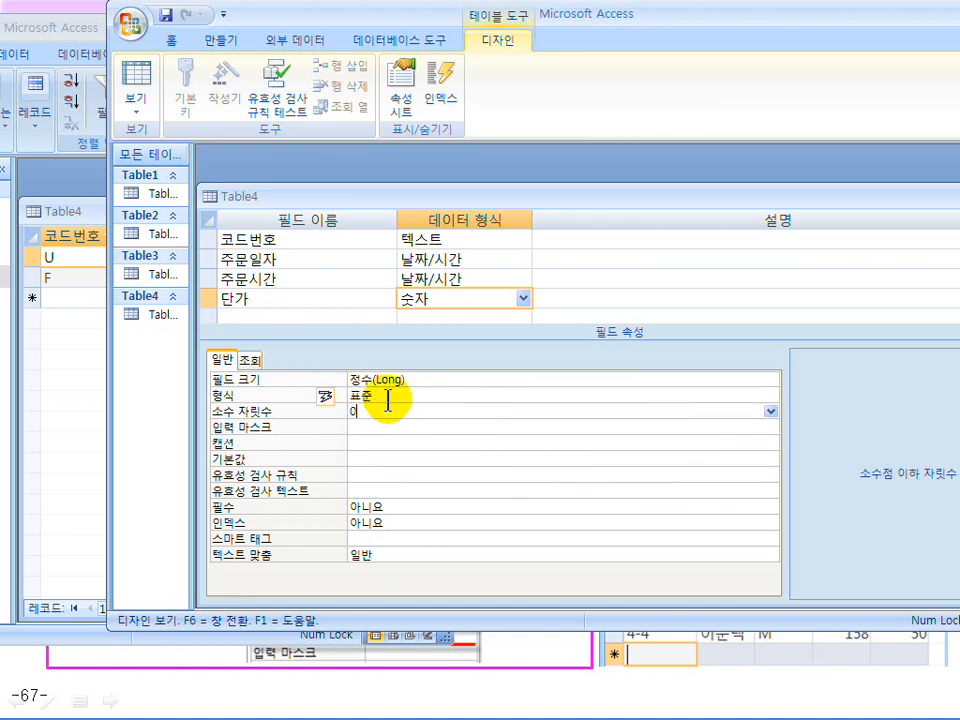
left_click(388, 396)
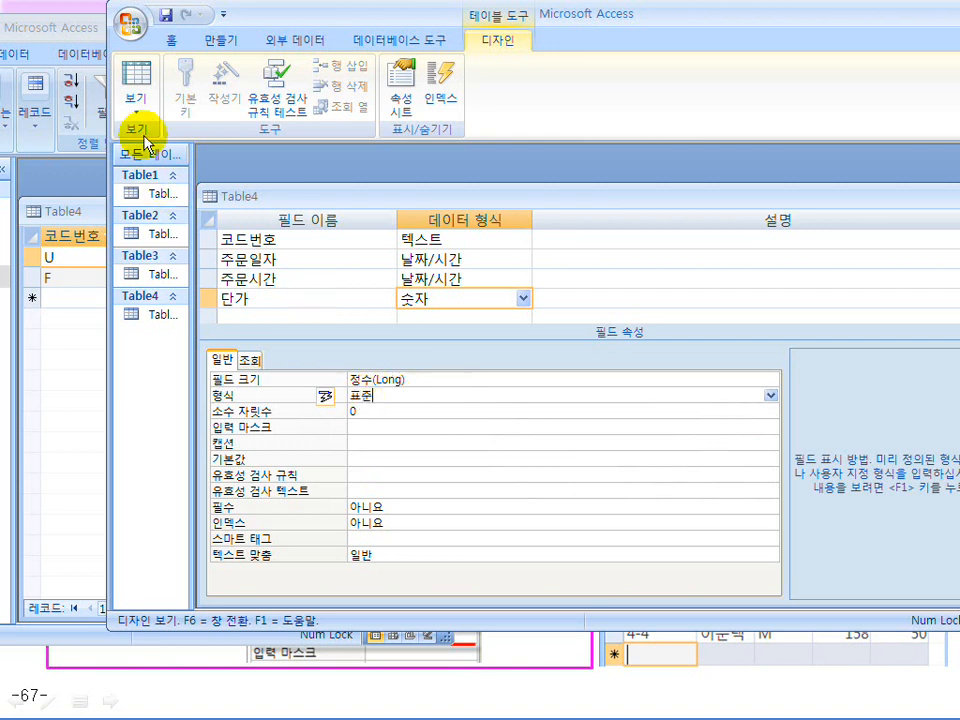
left_click(135, 85)
left_click(435, 422)
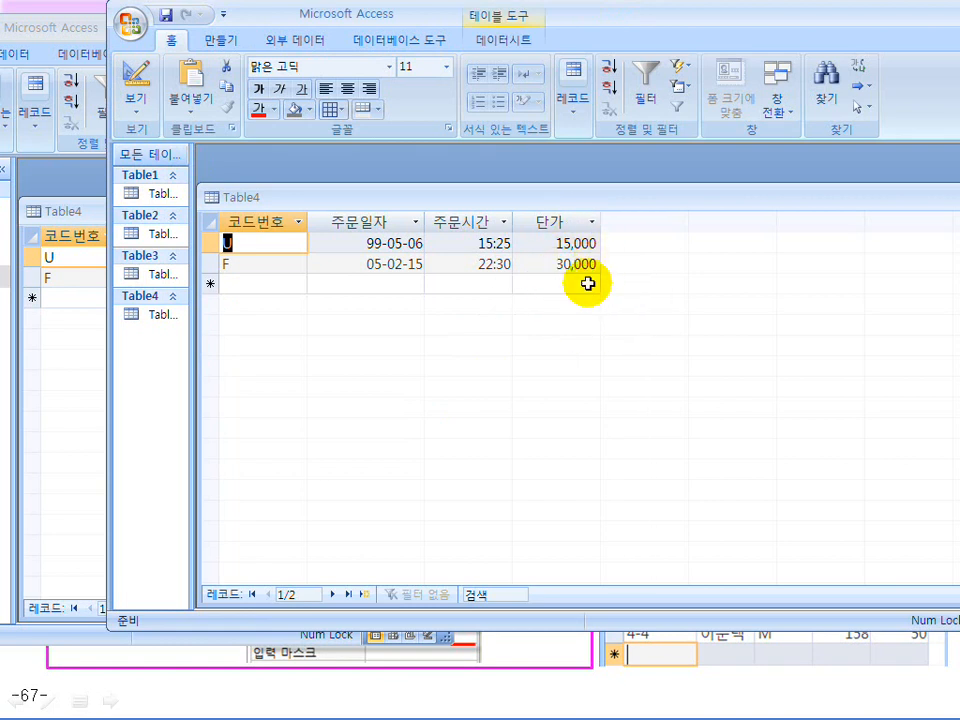
Arrange the two Access windows side by side and widen the navigation pane
left_click_drag(300, 20, 602, 22)
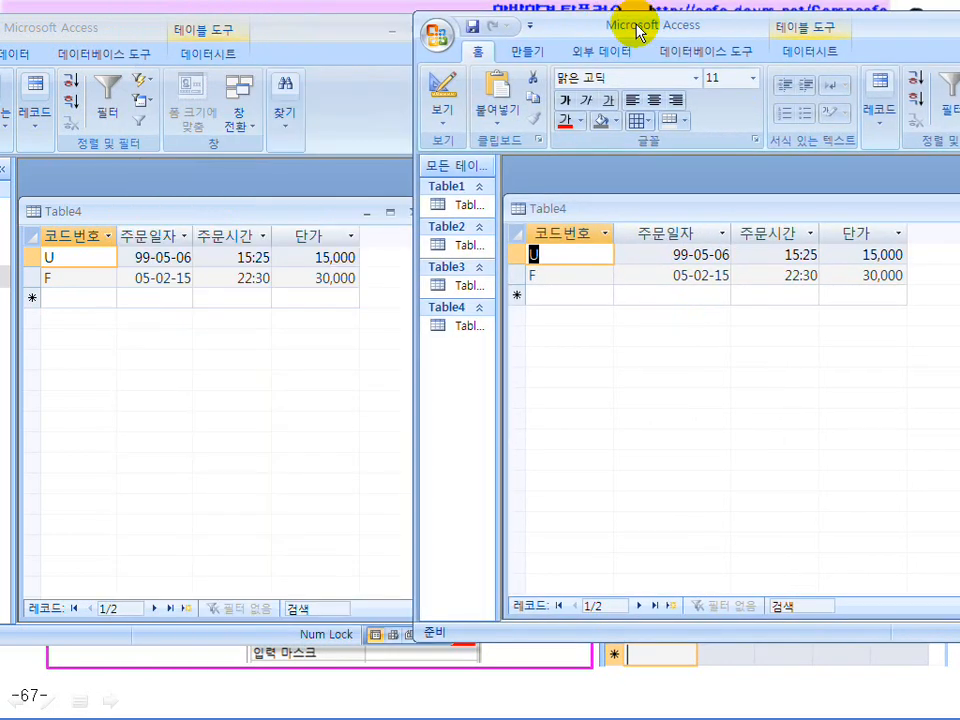
left_click_drag(270, 36, 535, 33)
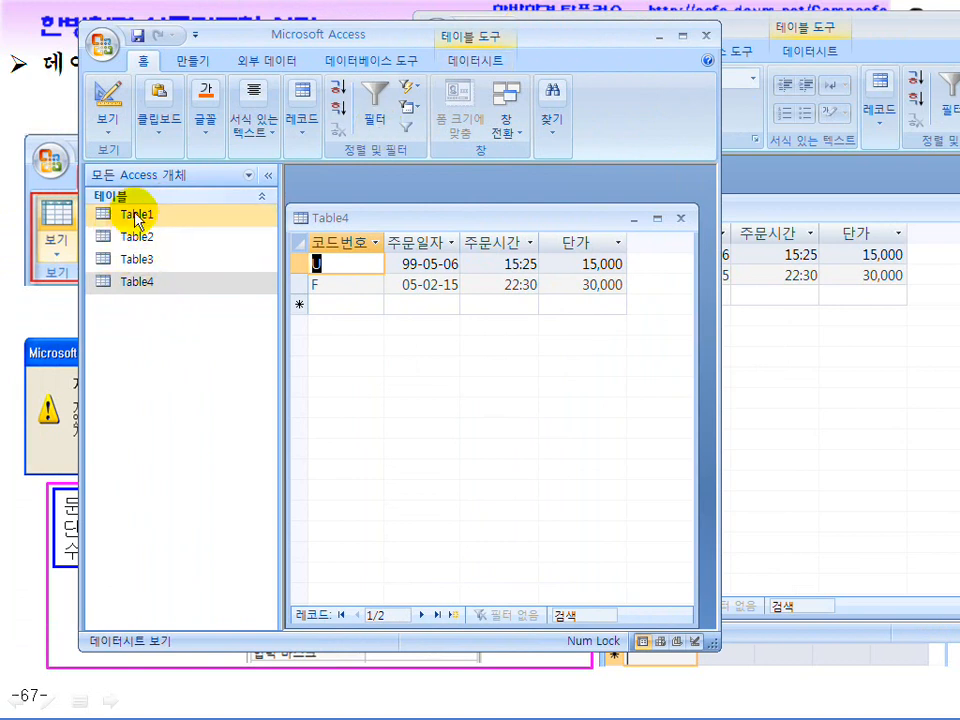
left_click_drag(588, 40, 431, 37)
left_click_drag(735, 32, 828, 48)
left_click_drag(628, 339, 772, 343)
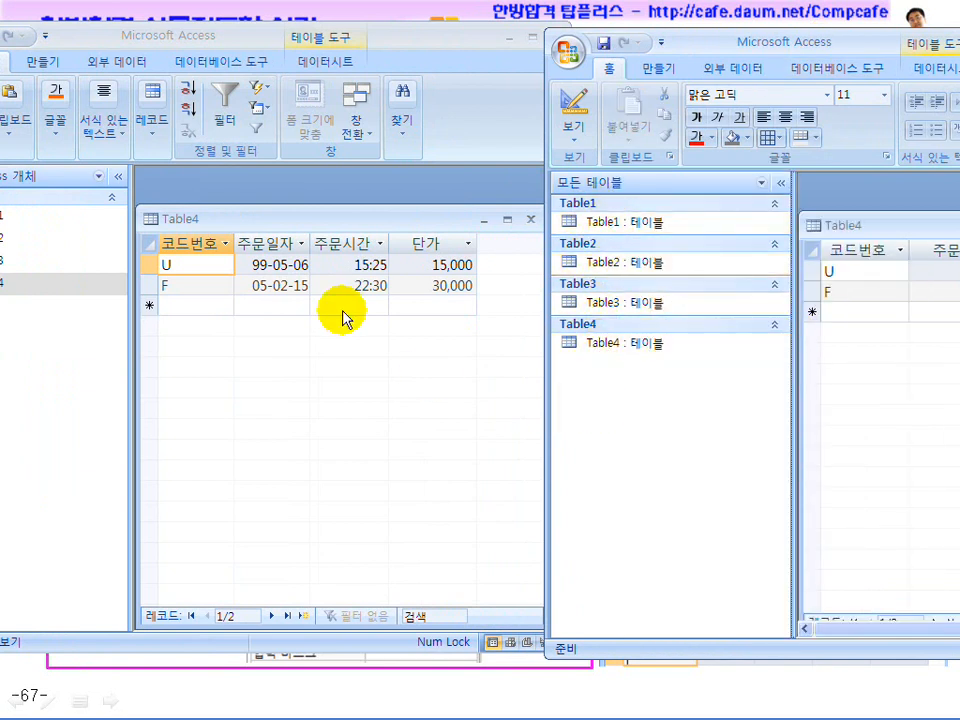
left_click_drag(229, 36, 290, 47)
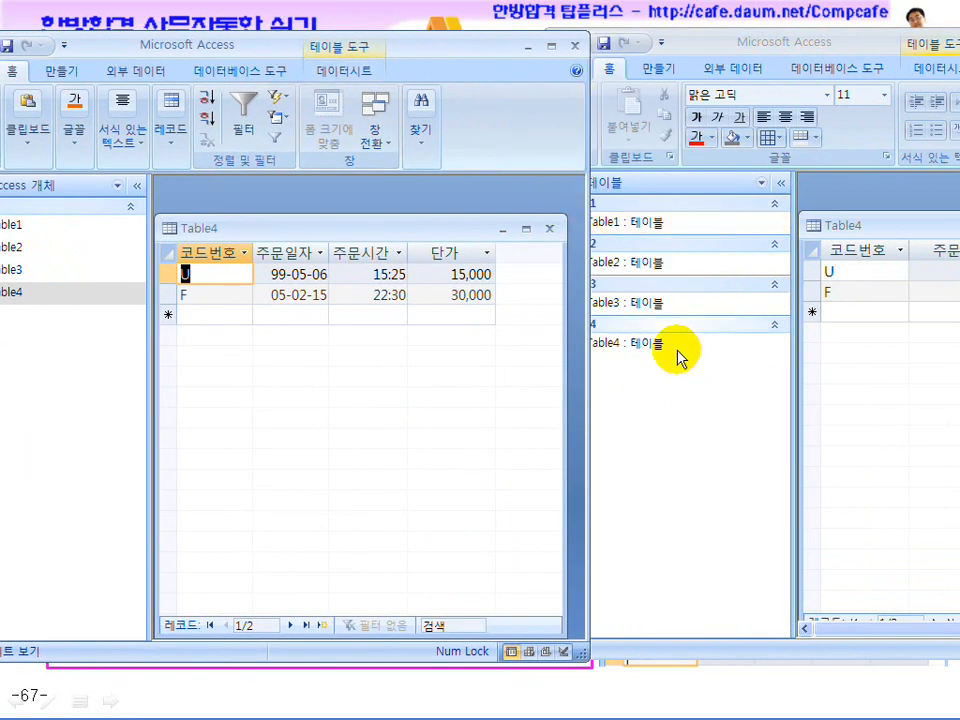
left_click(663, 56)
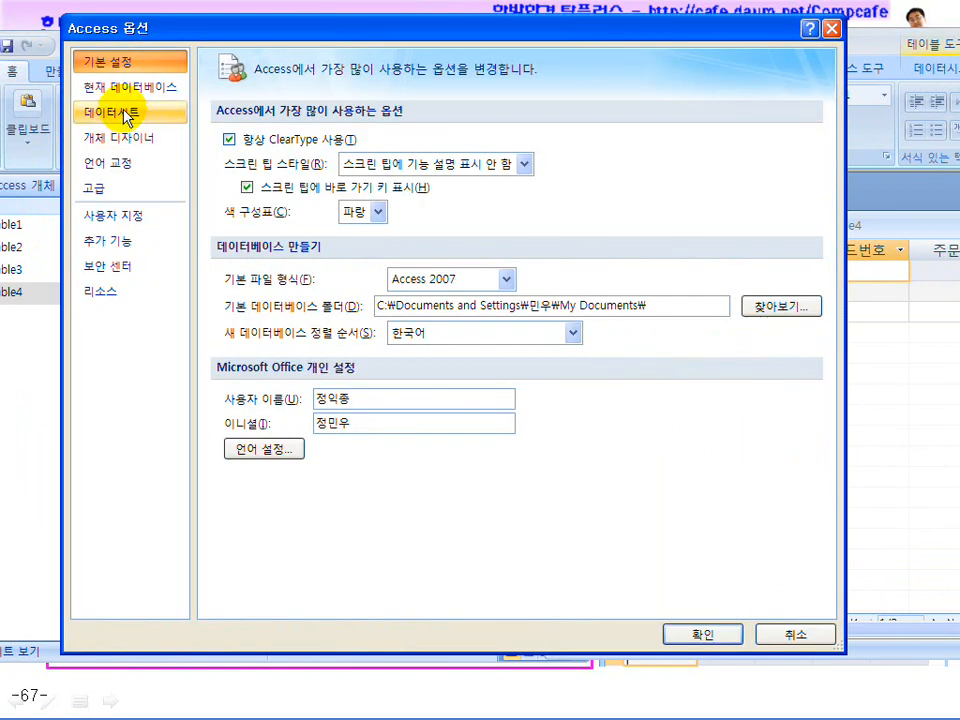
Close Access Options unchanged and position the working window so Table4's records show fully
left_click(118, 85)
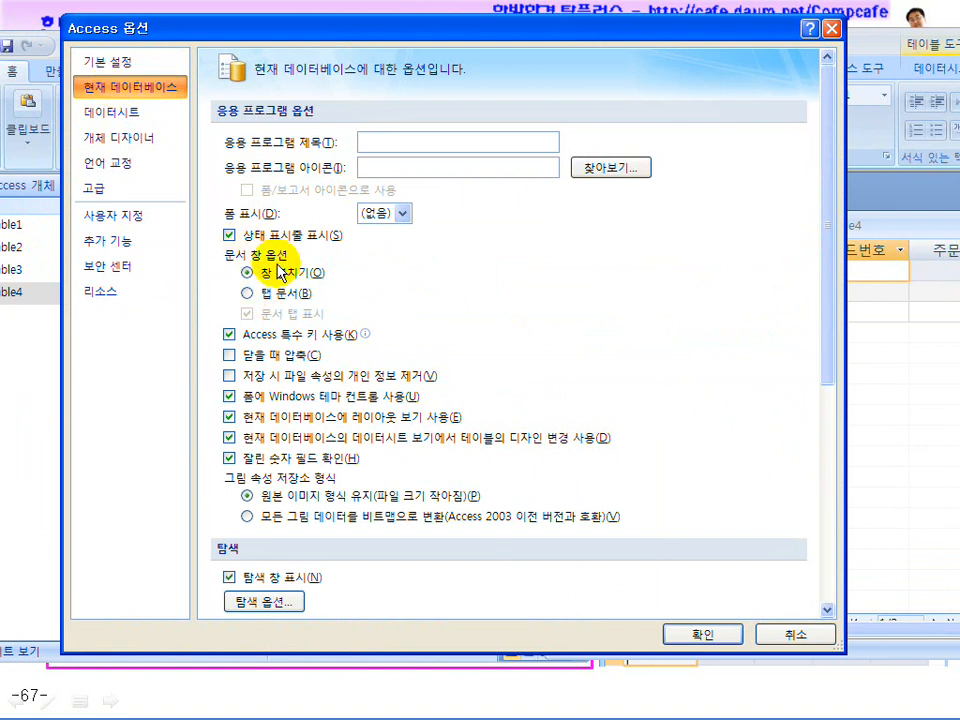
left_click(785, 634)
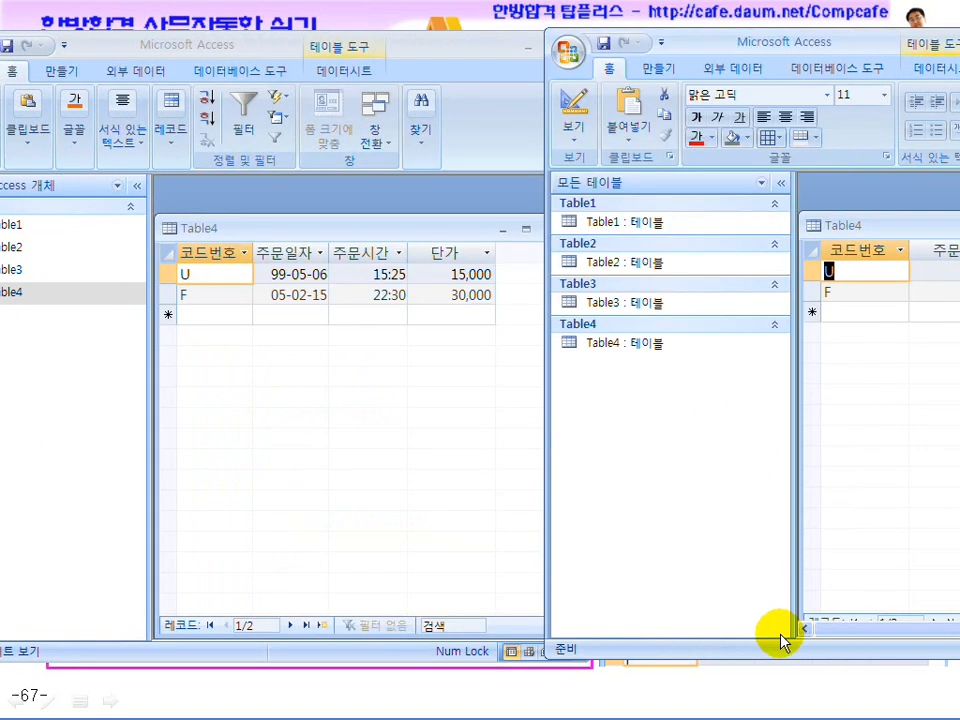
left_click_drag(795, 44, 380, 30)
left_click_drag(521, 214, 524, 190)
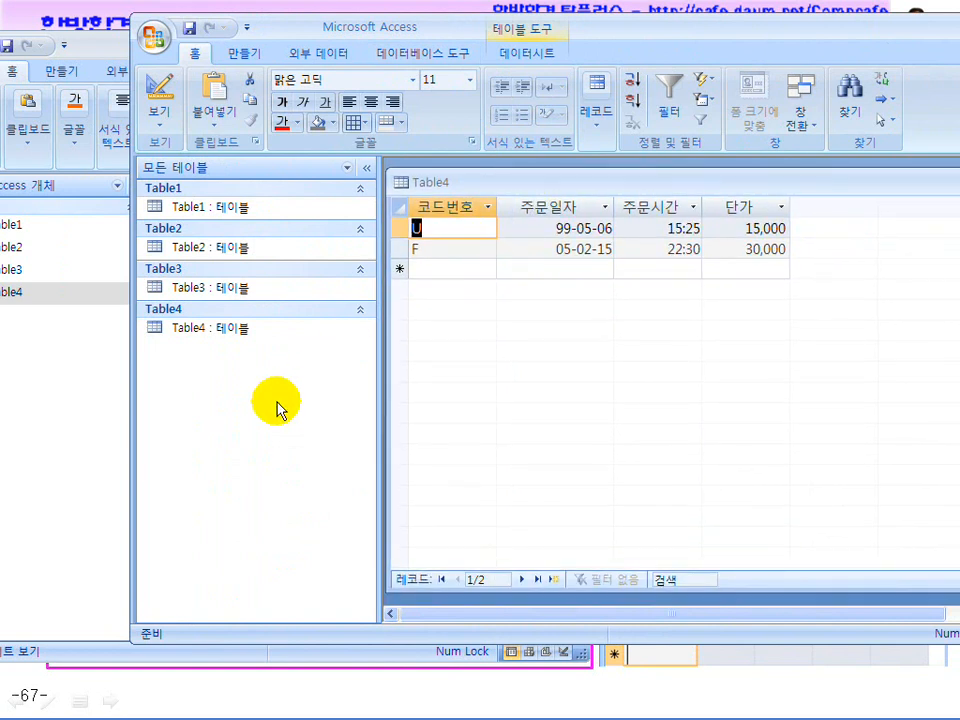
Group the navigation pane by object type
right_click(213, 382)
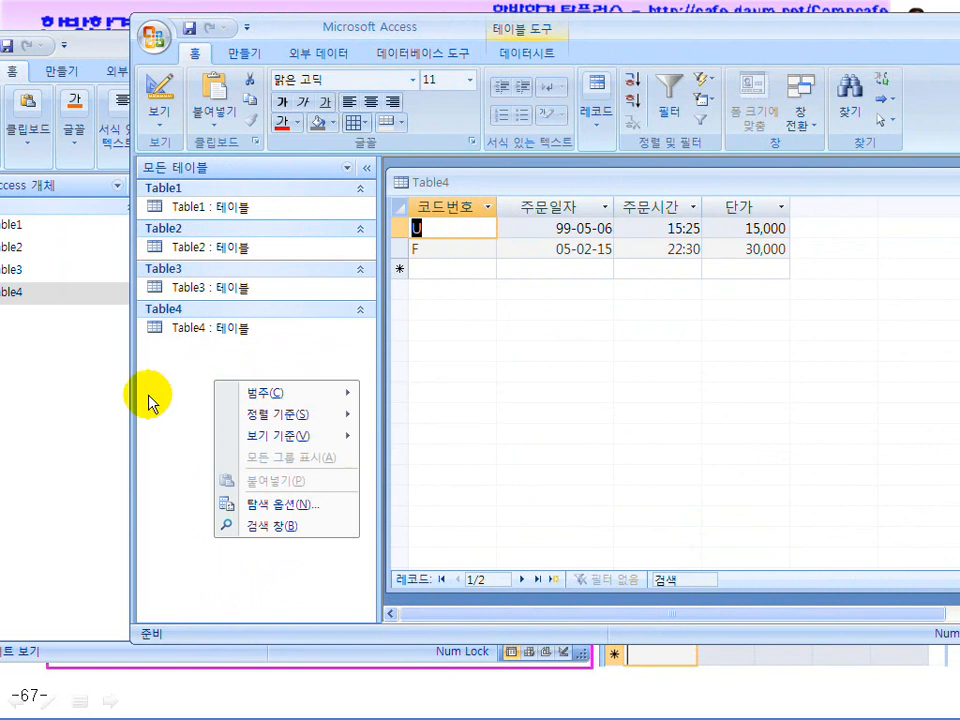
left_click(171, 364)
right_click(228, 390)
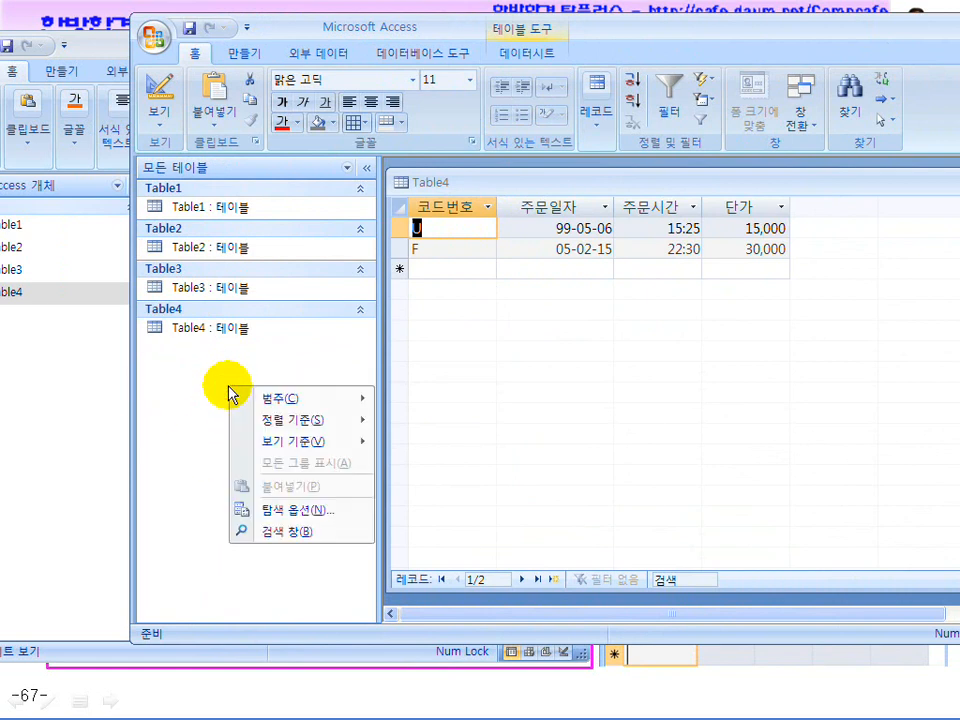
mouse_move(260, 404)
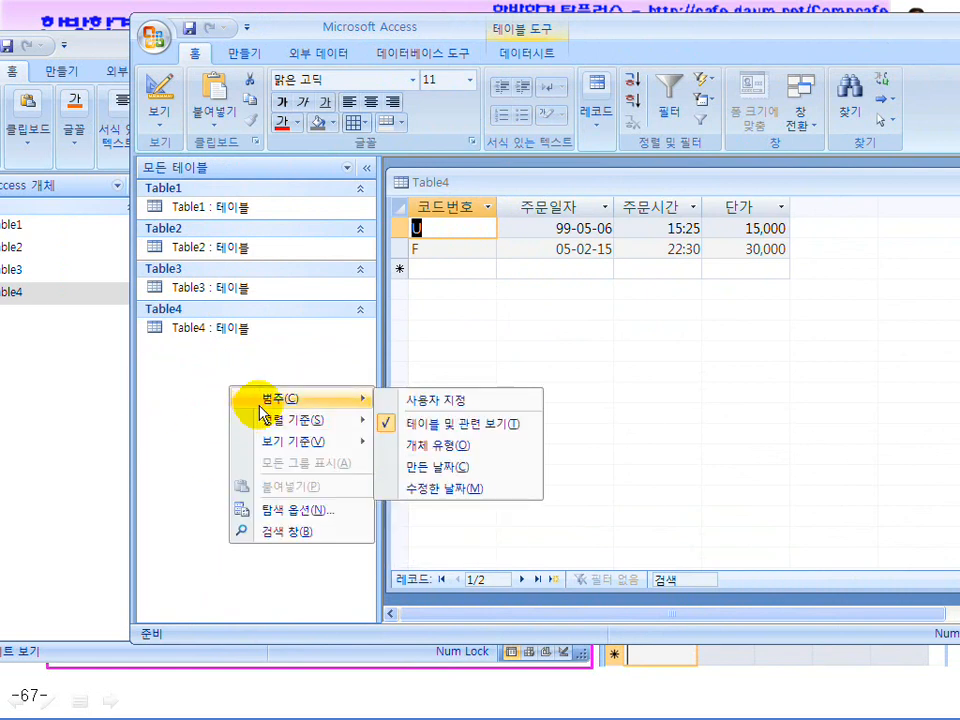
left_click(442, 448)
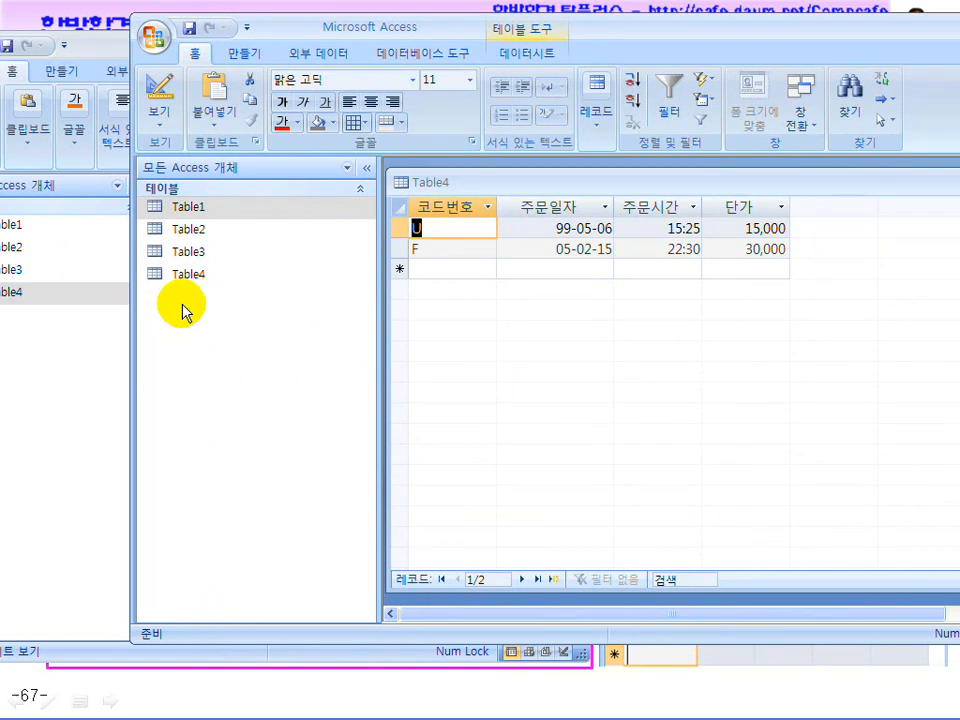
Filter the navigation pane to show only tables
right_click(284, 177)
left_click(258, 163)
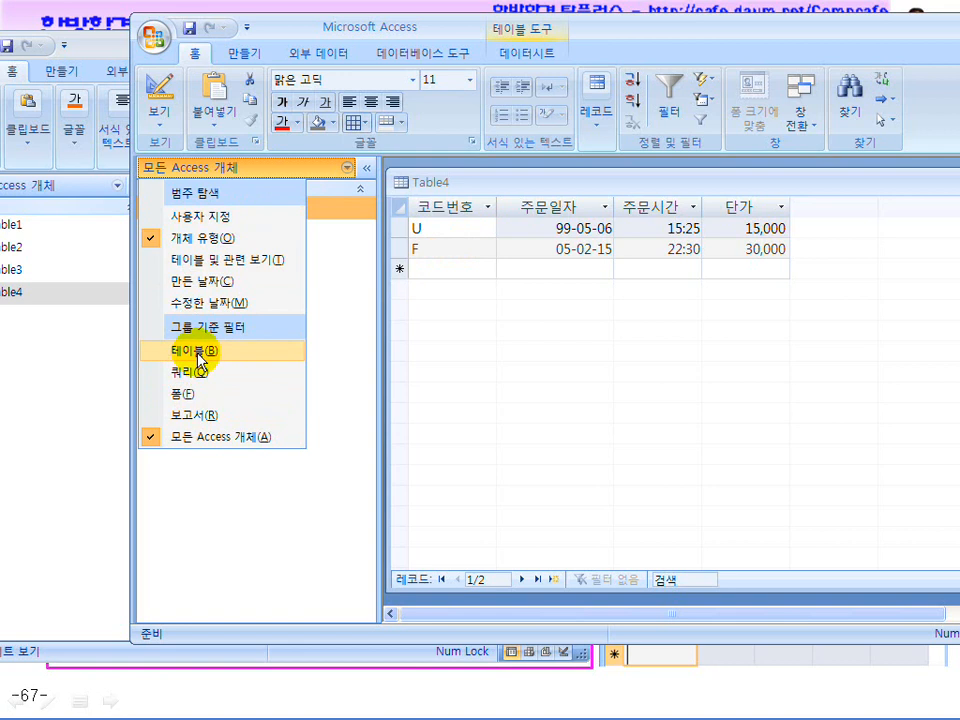
left_click(200, 354)
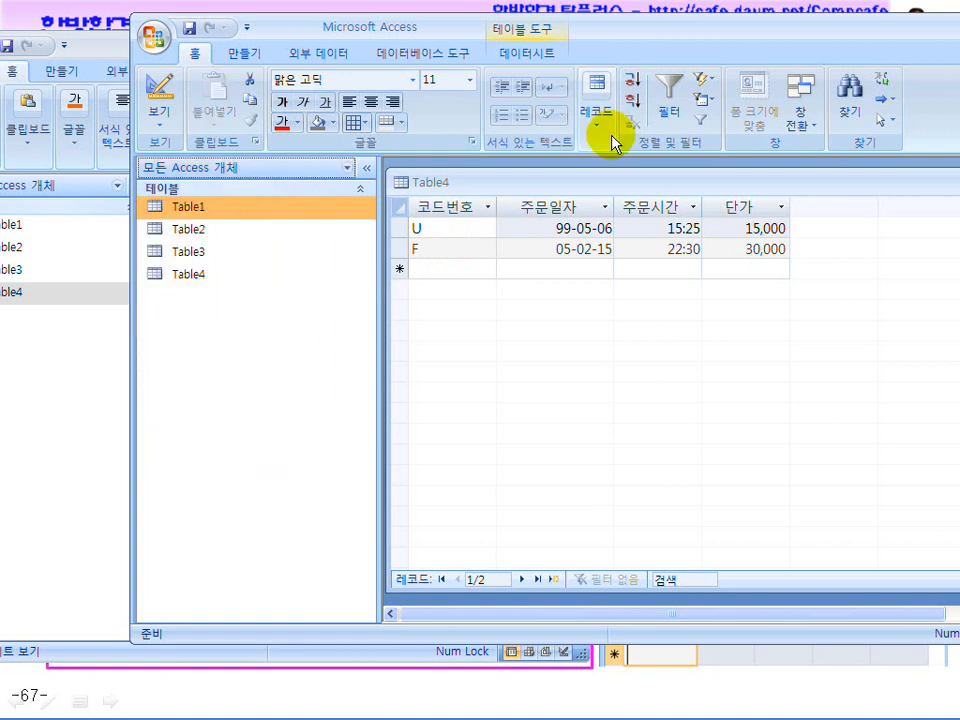
left_click_drag(620, 42, 774, 43)
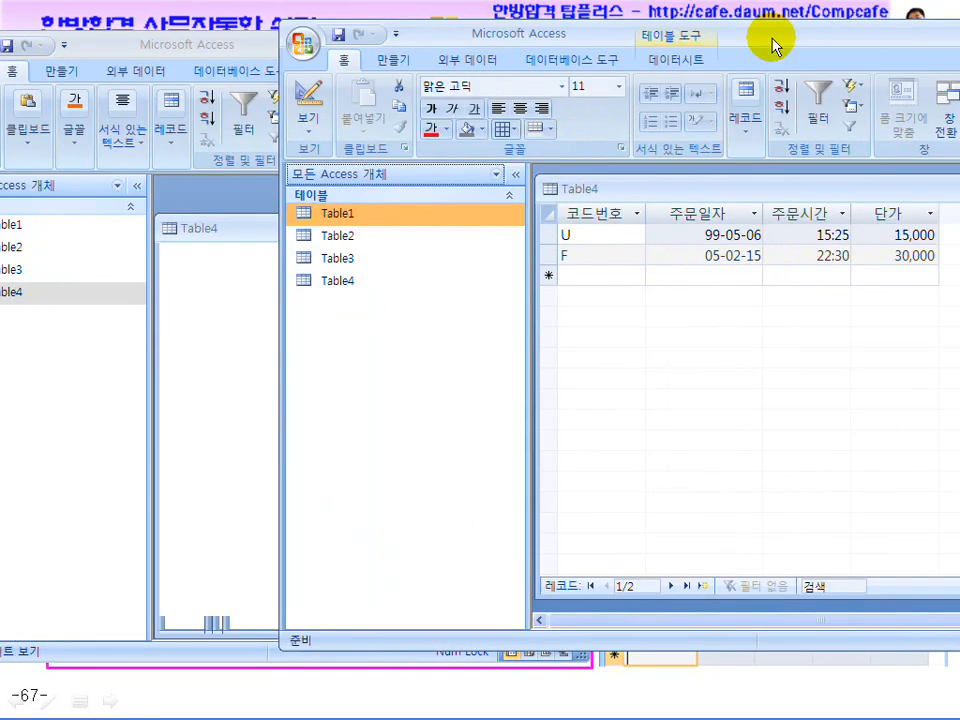
Move both Access windows aside, restore one to a smaller size, and close the database
left_click_drag(174, 43, 422, 50)
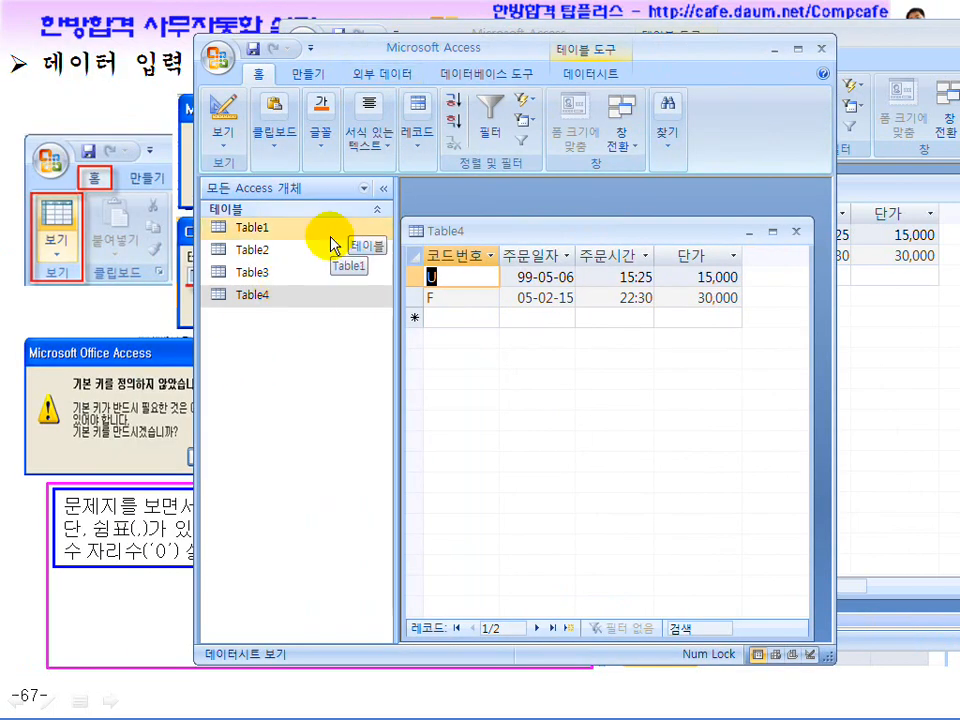
left_click_drag(505, 44, 346, 45)
left_click_drag(821, 40, 456, 47)
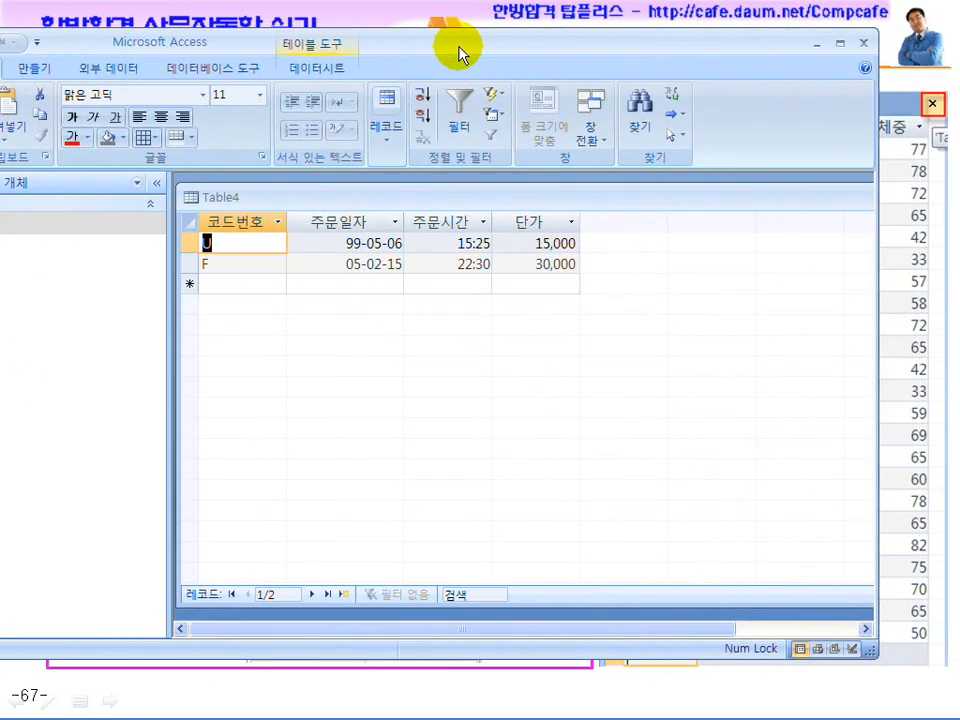
left_click(840, 42)
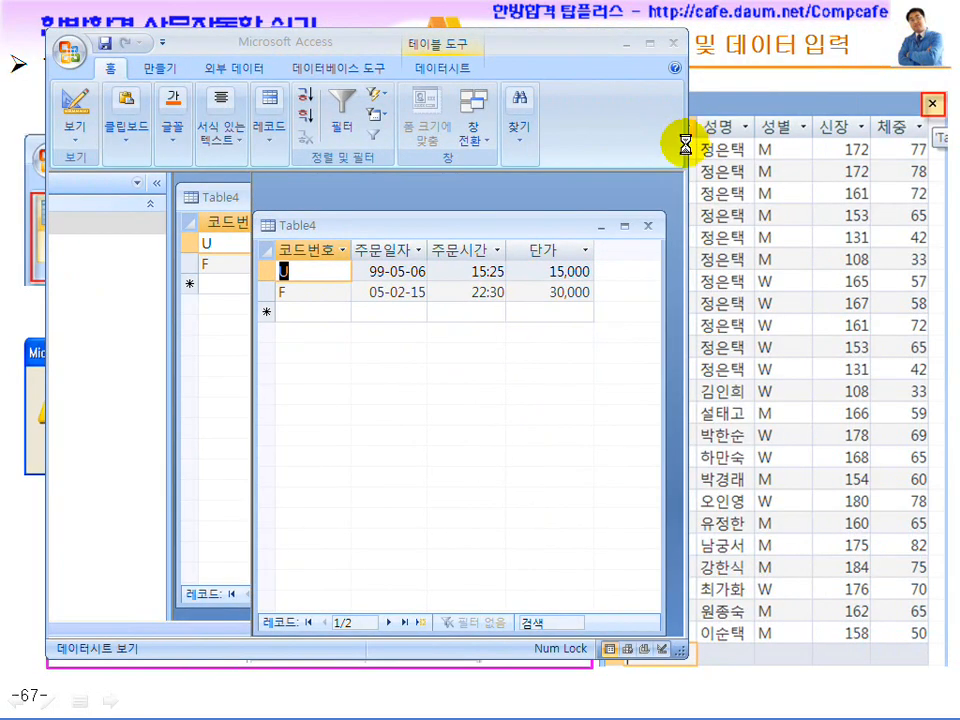
left_click(675, 45)
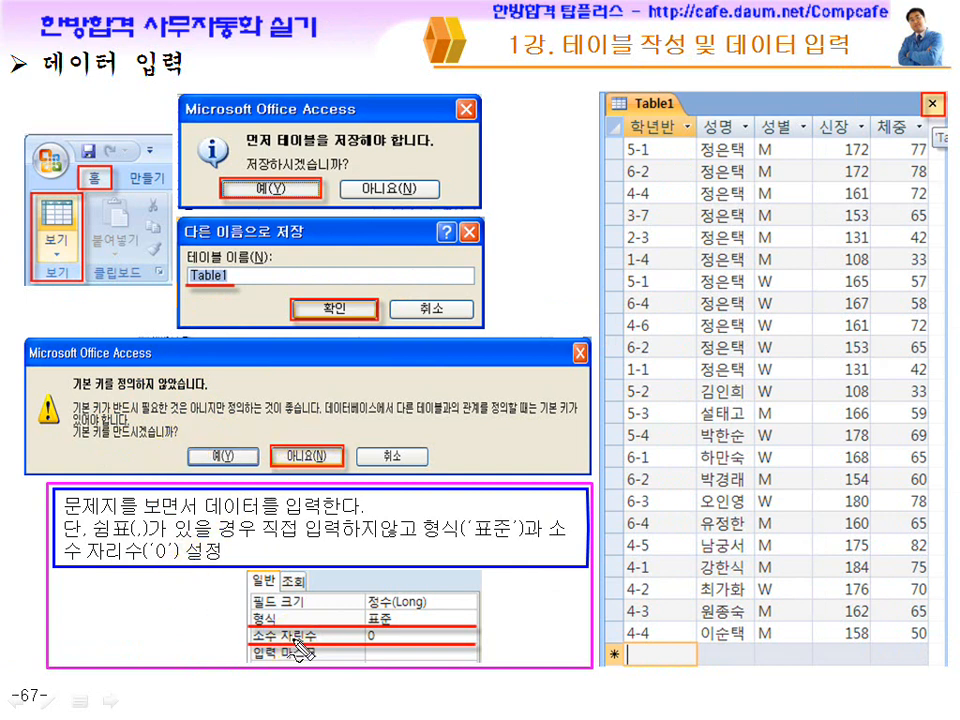
Tick 표준 and 0 on slide 67 with the pen and advance to slide 68
mouse_move(401, 612)
left_mouse_down()
mouse_move(416, 608)
mouse_move(416, 628)
left_mouse_up()
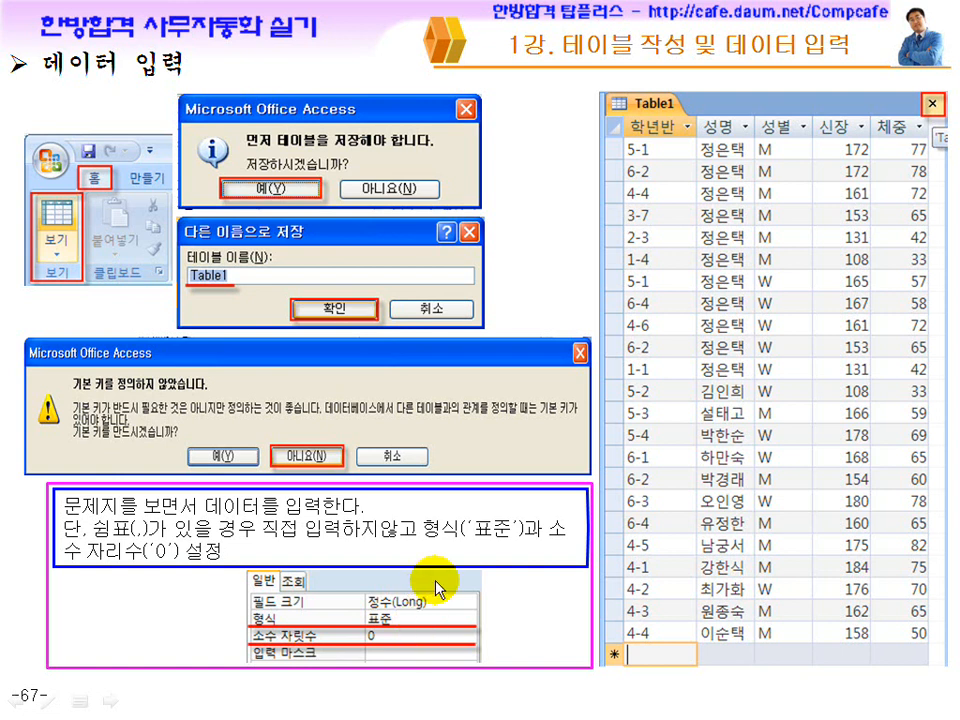
left_click(432, 549)
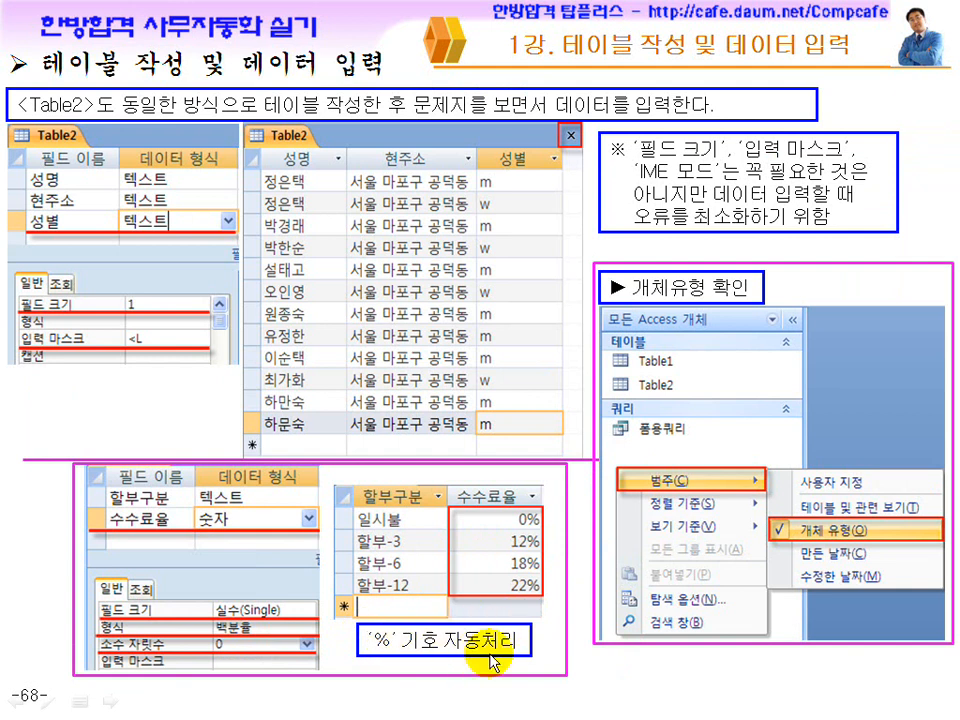
Mark the 실수 field size, decimal places 0, 개체 유형, Table1 and the <L input mask on slide 68
mouse_move(287, 600)
left_mouse_down()
mouse_move(301, 598)
mouse_move(285, 637)
left_mouse_up()
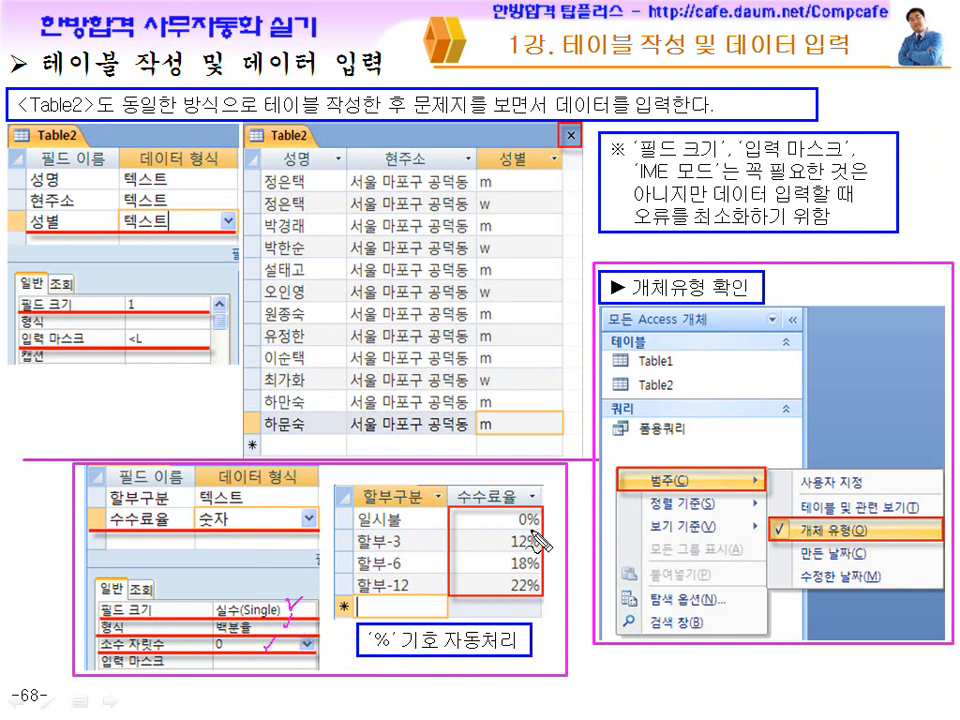
left_click_drag(228, 660, 220, 673)
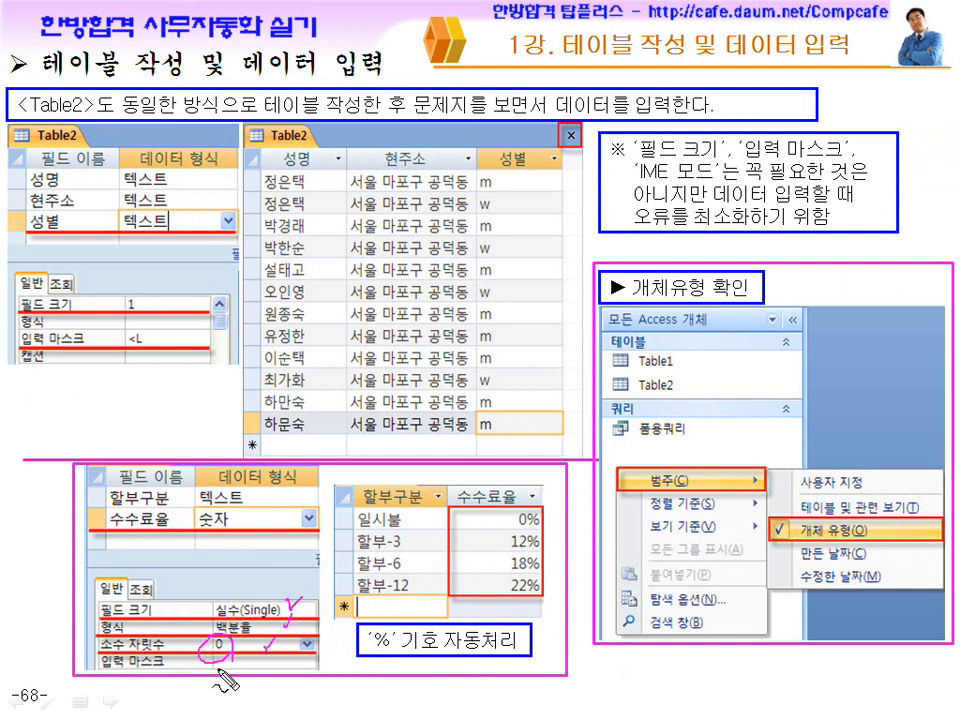
mouse_move(824, 538)
left_mouse_down()
mouse_move(808, 522)
mouse_move(831, 556)
left_mouse_up()
mouse_move(690, 343)
left_mouse_down()
mouse_move(689, 378)
mouse_move(714, 418)
left_mouse_up()
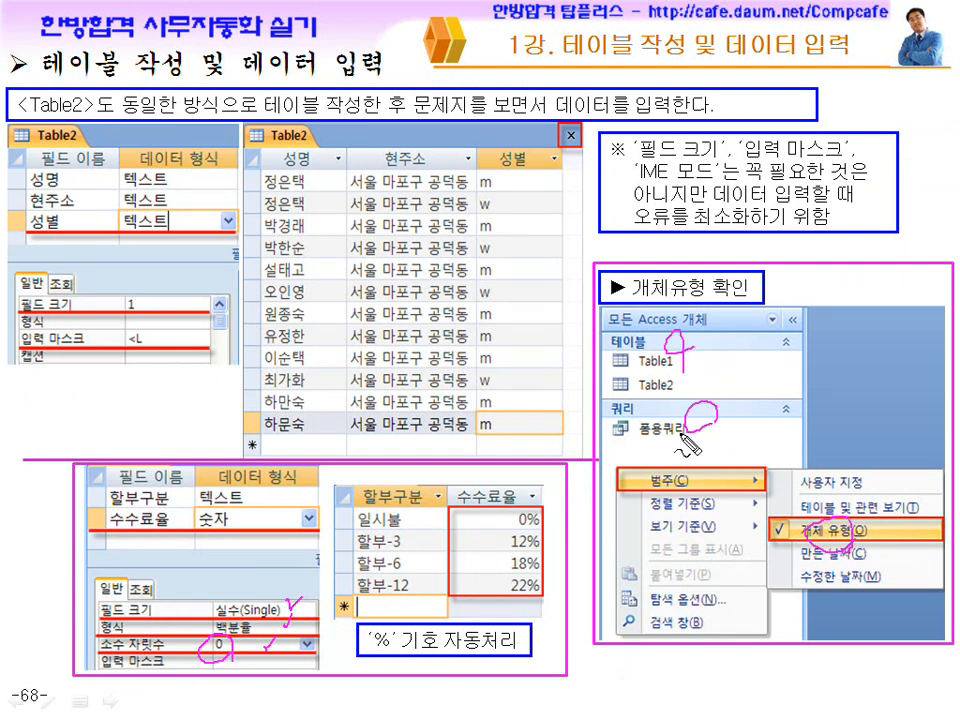
left_click_drag(637, 157, 712, 157)
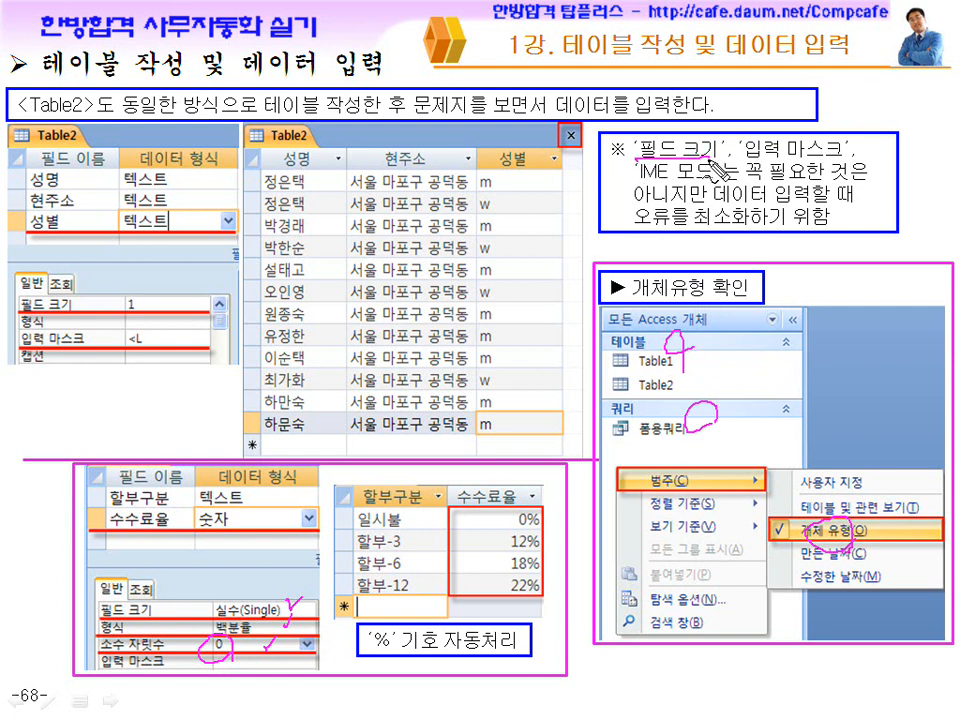
left_click_drag(145, 298, 140, 297)
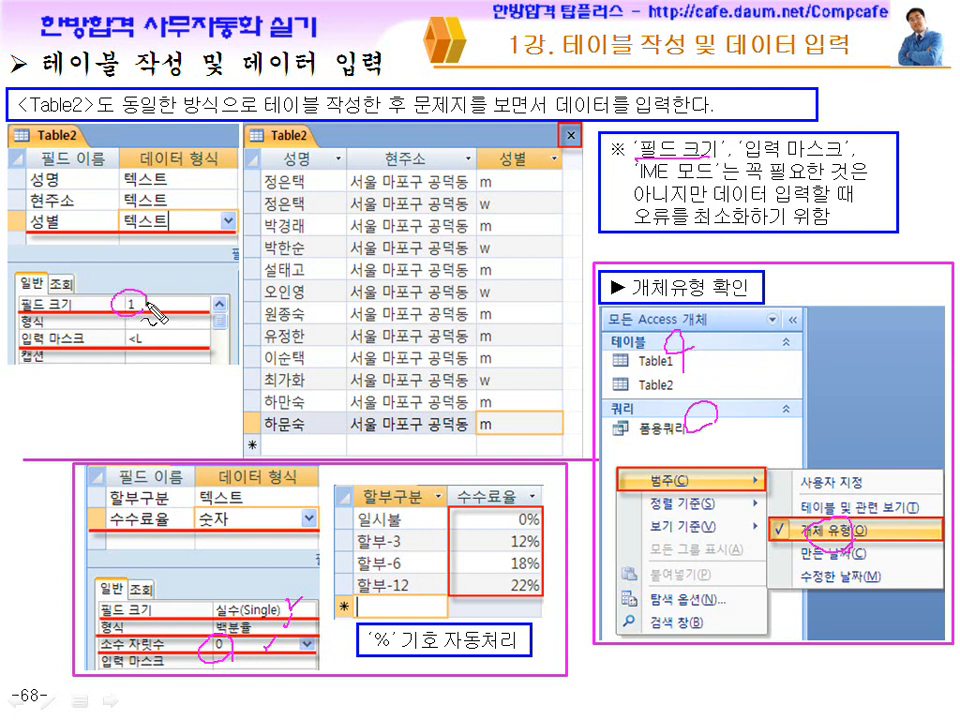
left_click_drag(512, 178, 488, 182)
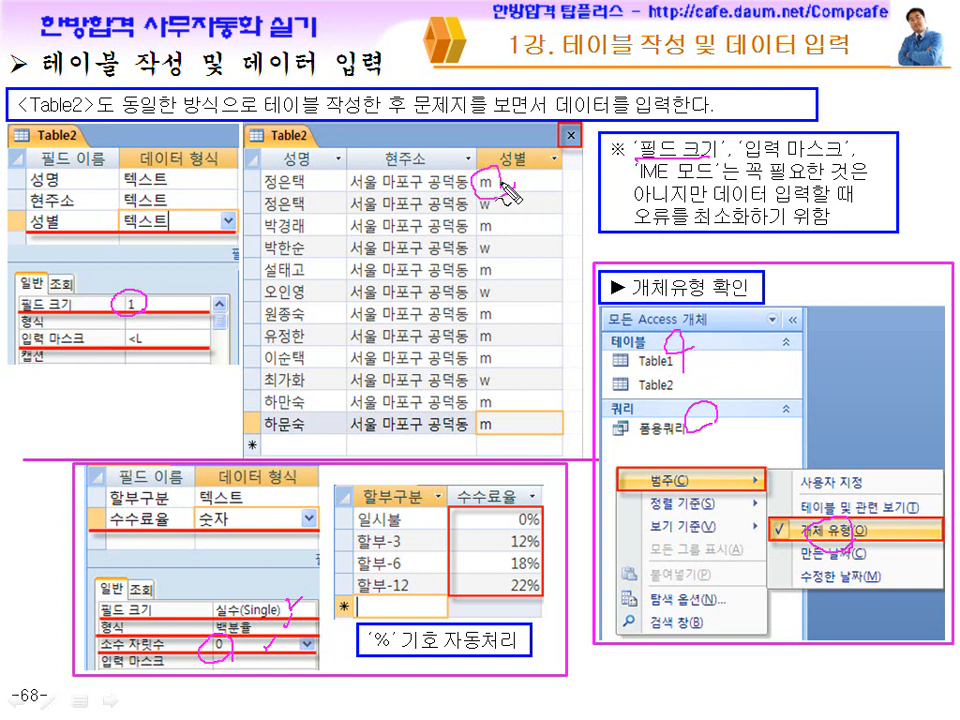
mouse_move(154, 318)
left_mouse_down()
mouse_move(122, 336)
mouse_move(138, 321)
mouse_move(147, 352)
left_mouse_up()
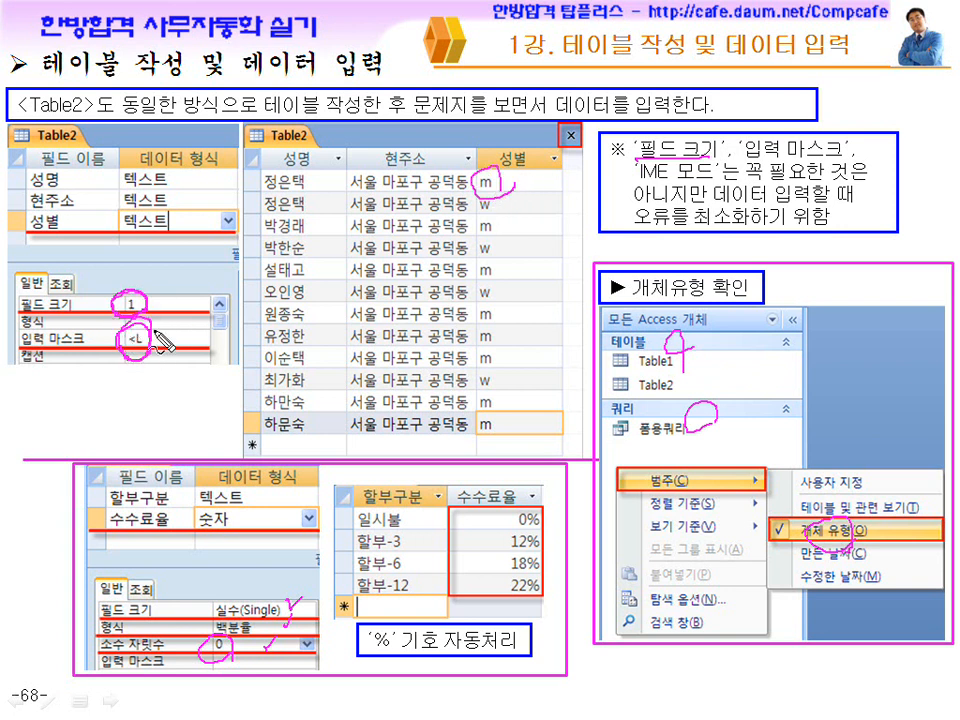
Underline the note's 입력 마스크 and data-entry points, tick field size 1 and <L, then erase the ink
left_click_drag(755, 160, 836, 156)
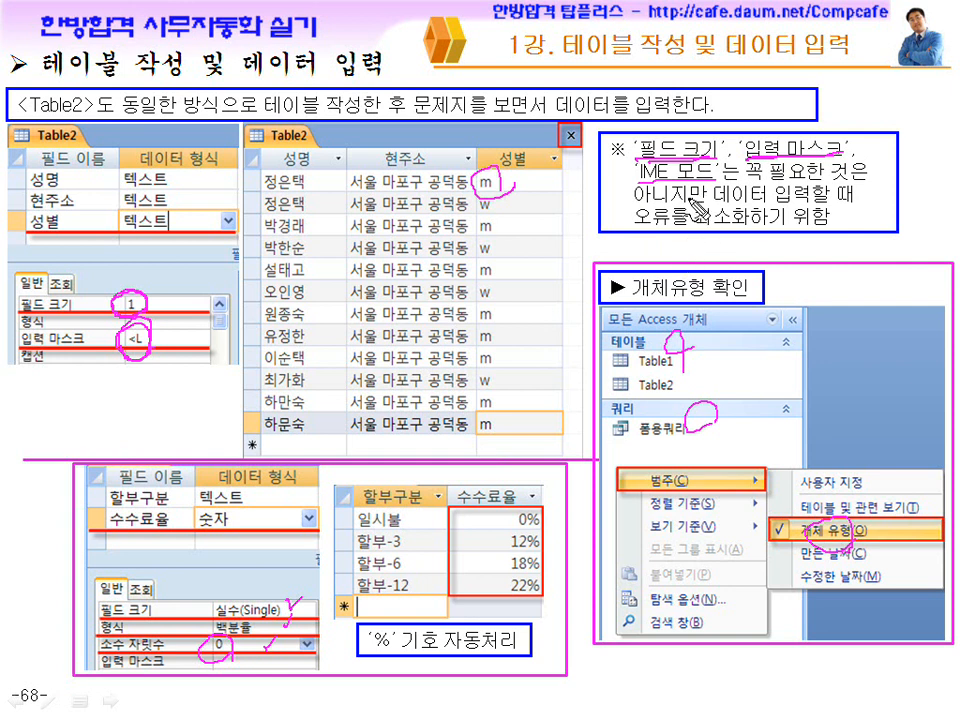
left_click_drag(749, 174, 824, 176)
left_click_drag(668, 198, 797, 201)
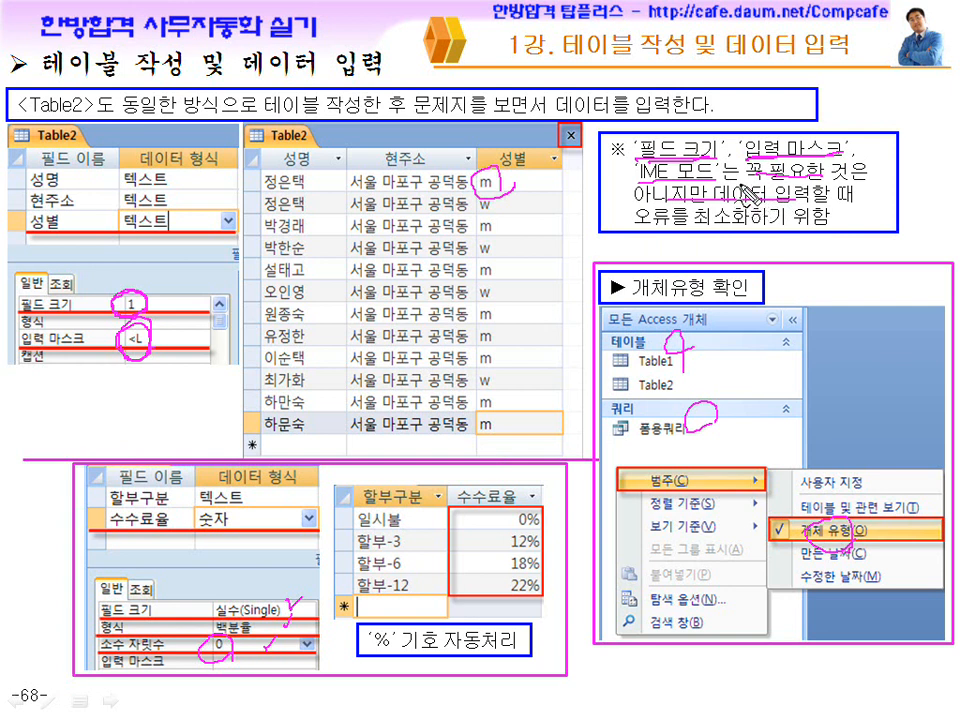
left_click_drag(666, 229, 772, 228)
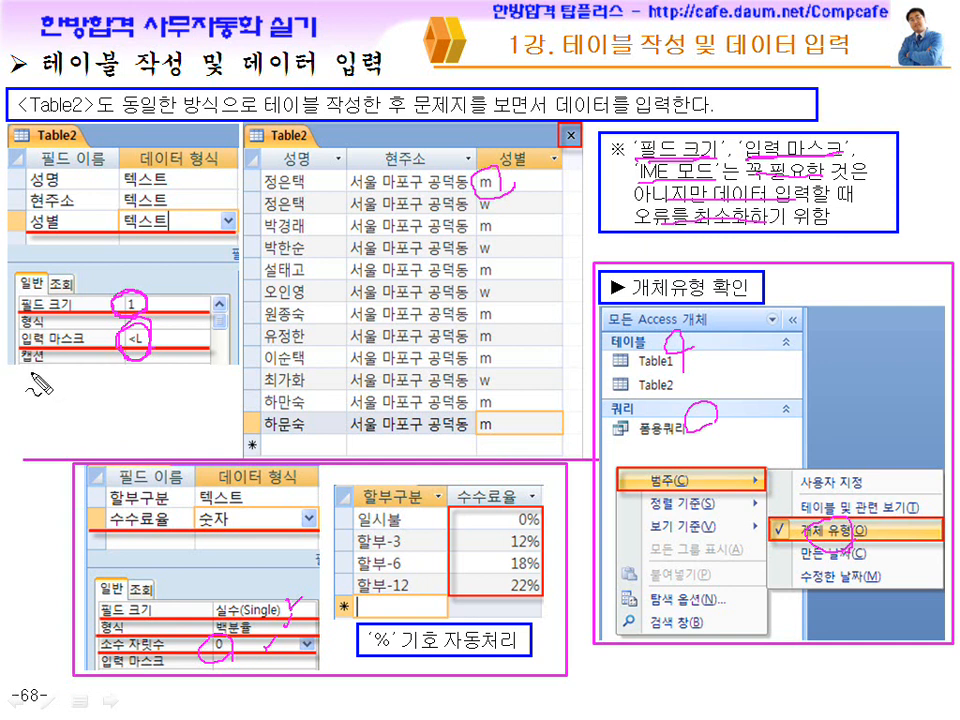
left_click_drag(175, 308, 186, 289)
left_click_drag(177, 338, 192, 345)
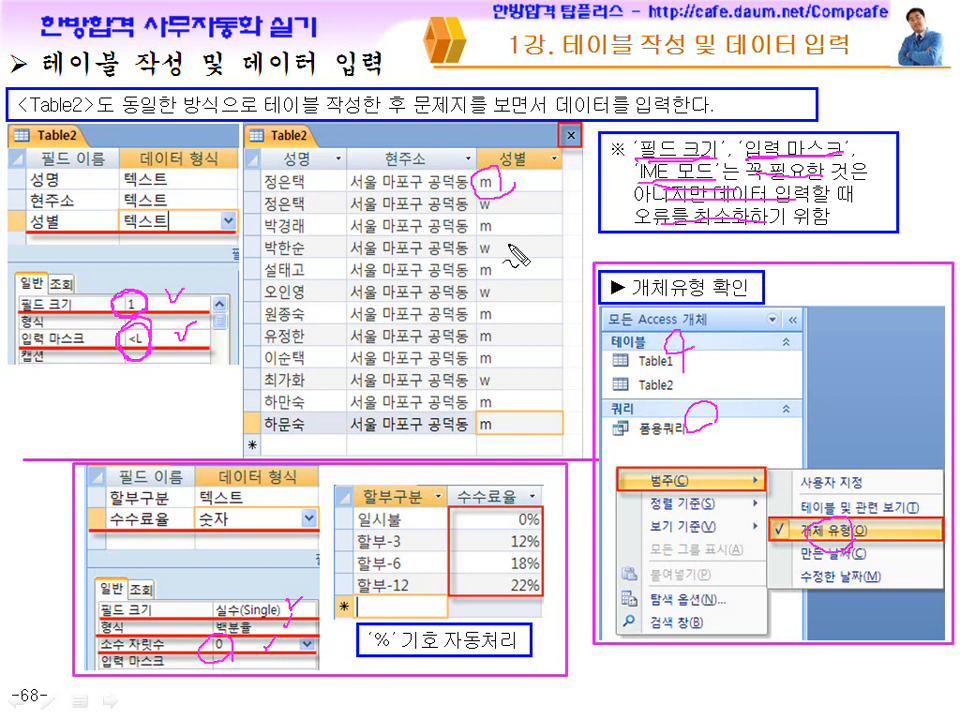
key("Escape")
key("super")
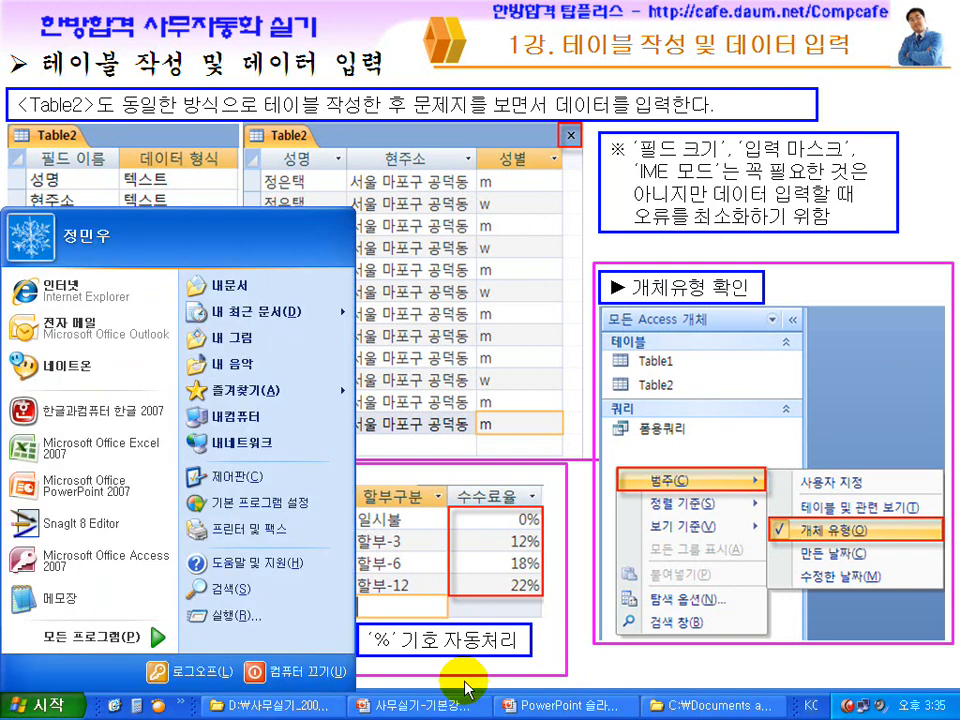
Open the 테이블만 입력 folder in Explorer and browse the 09년 1회 database files
left_click(274, 710)
double_click(483, 132)
left_click(288, 148)
left_click(495, 155)
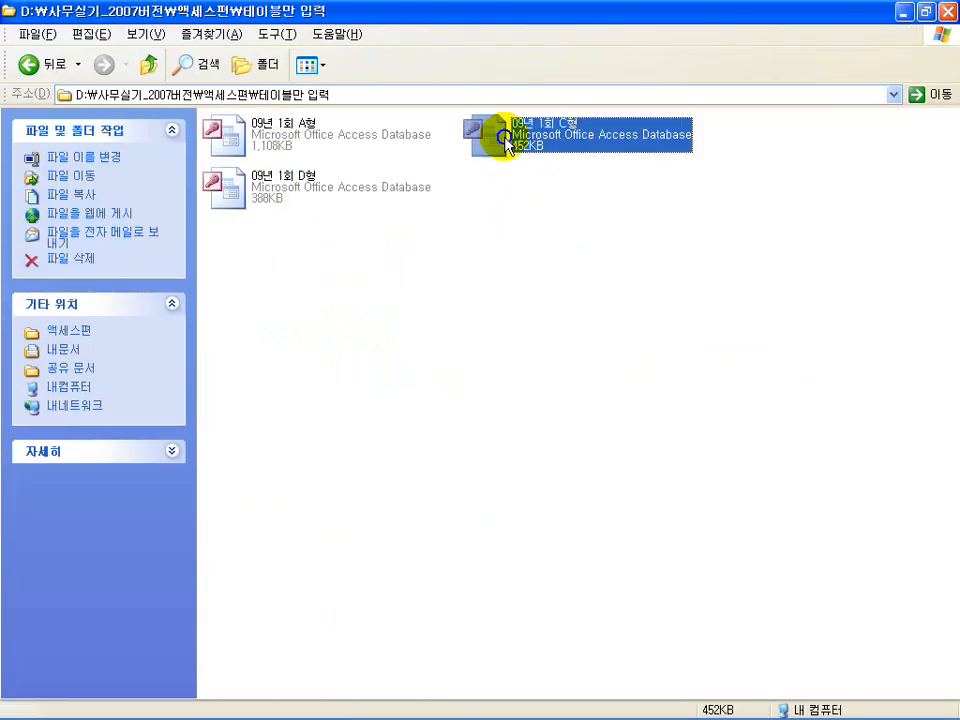
left_click(270, 200)
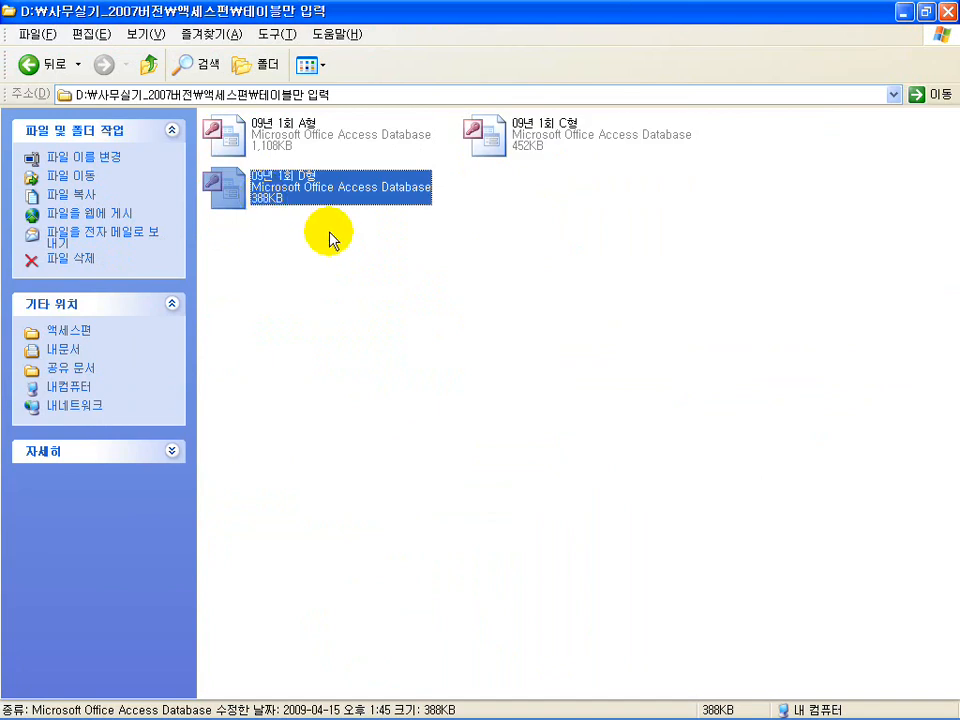
Open the 09년 1회 A형 database, close it, and return to the slide show
double_click(272, 124)
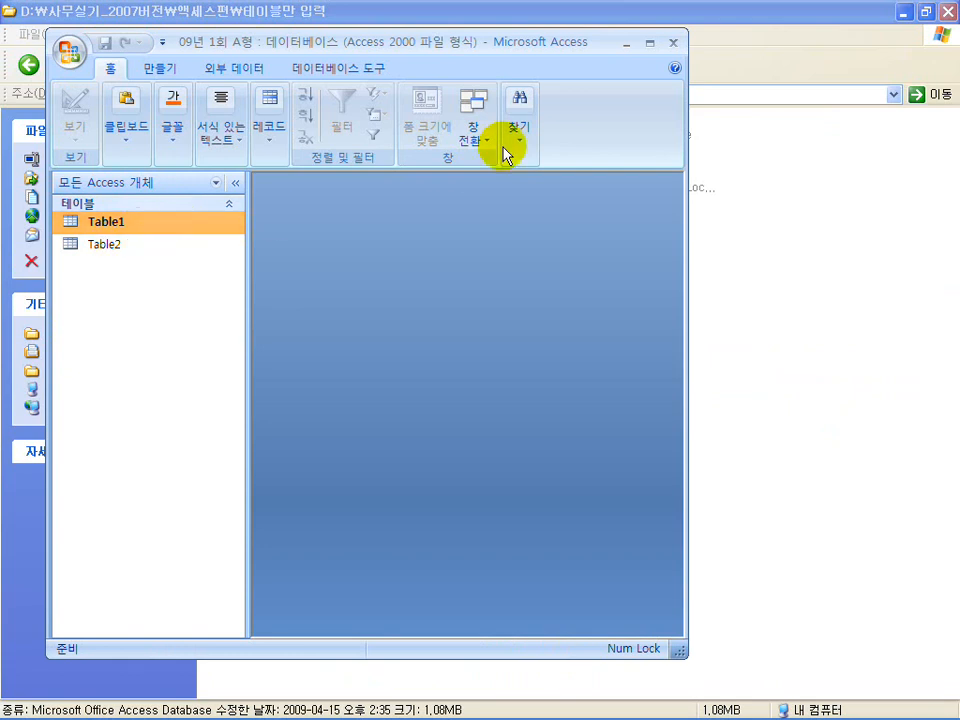
left_click(674, 42)
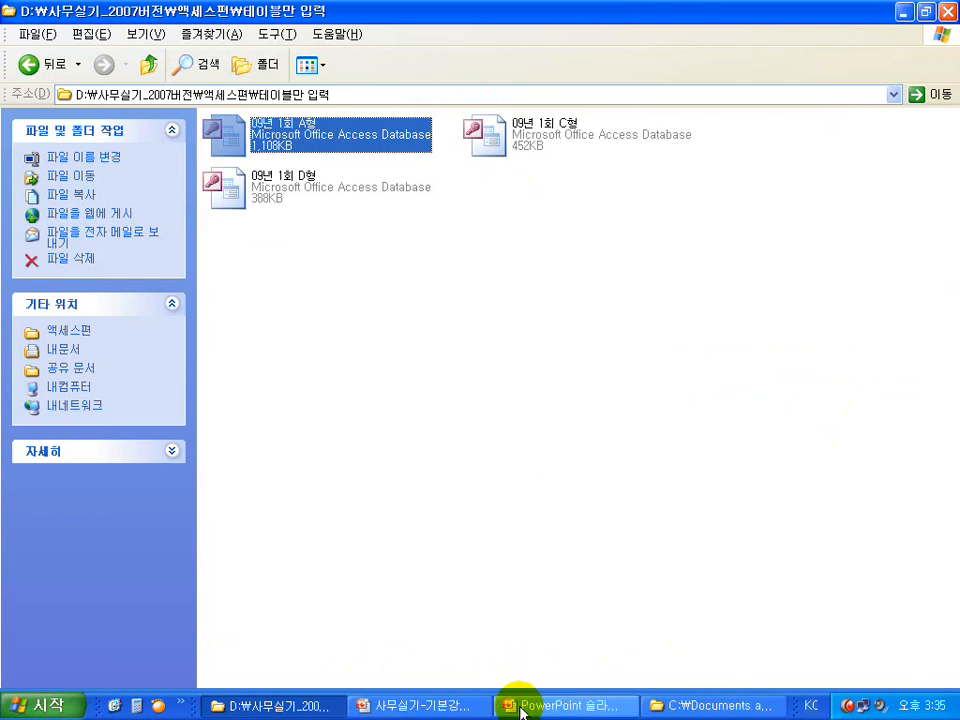
left_click(520, 712)
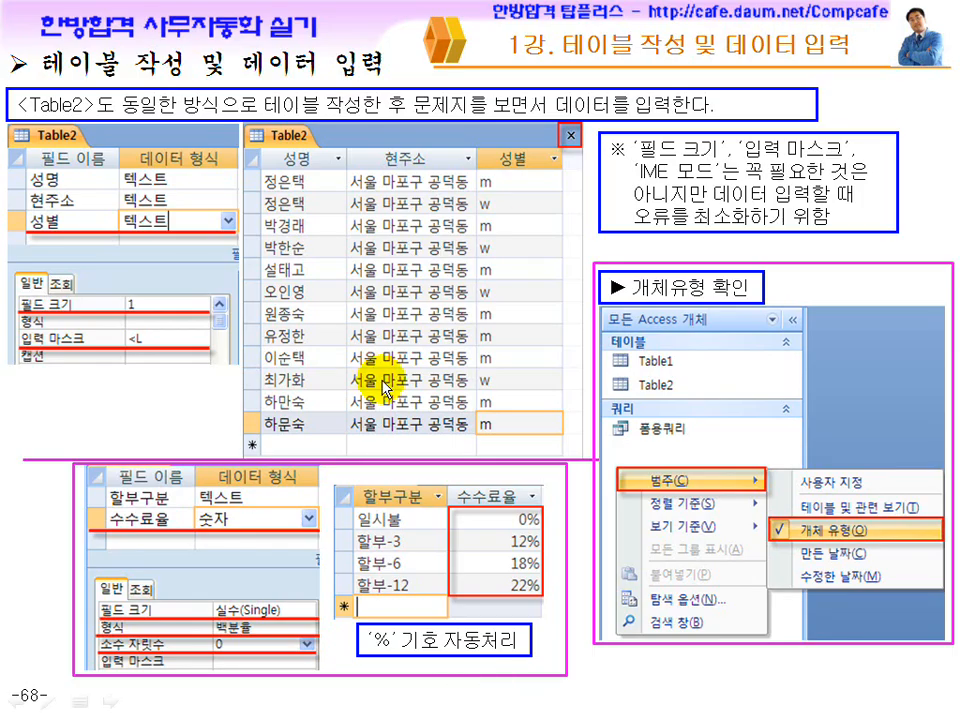